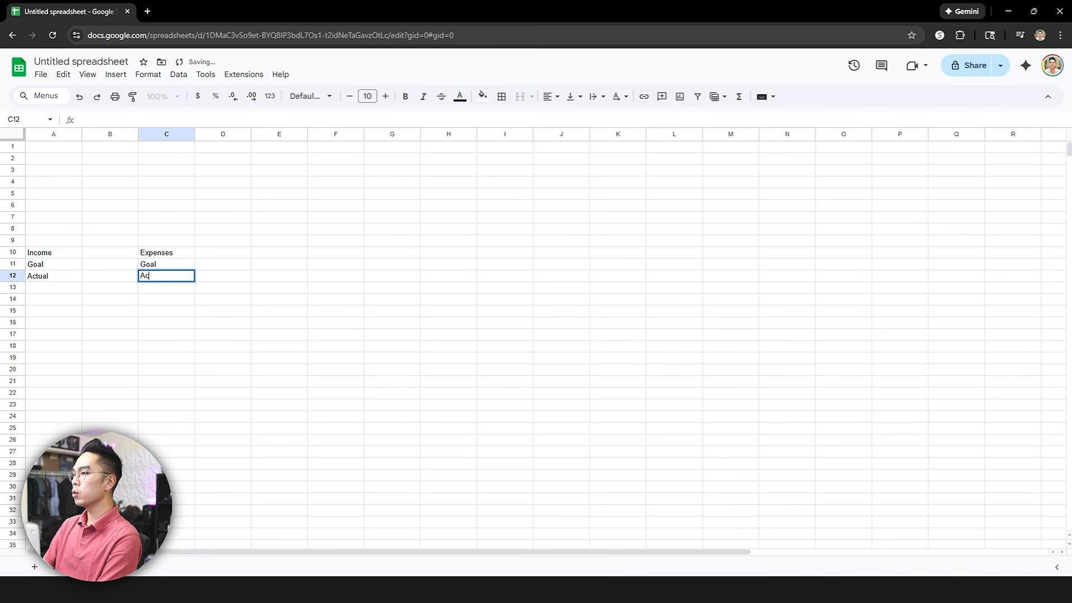
Finish the Actual label in C12 and merge the header cells A10:B10 for Income and C10:E10 for Expenses.
key(Return)
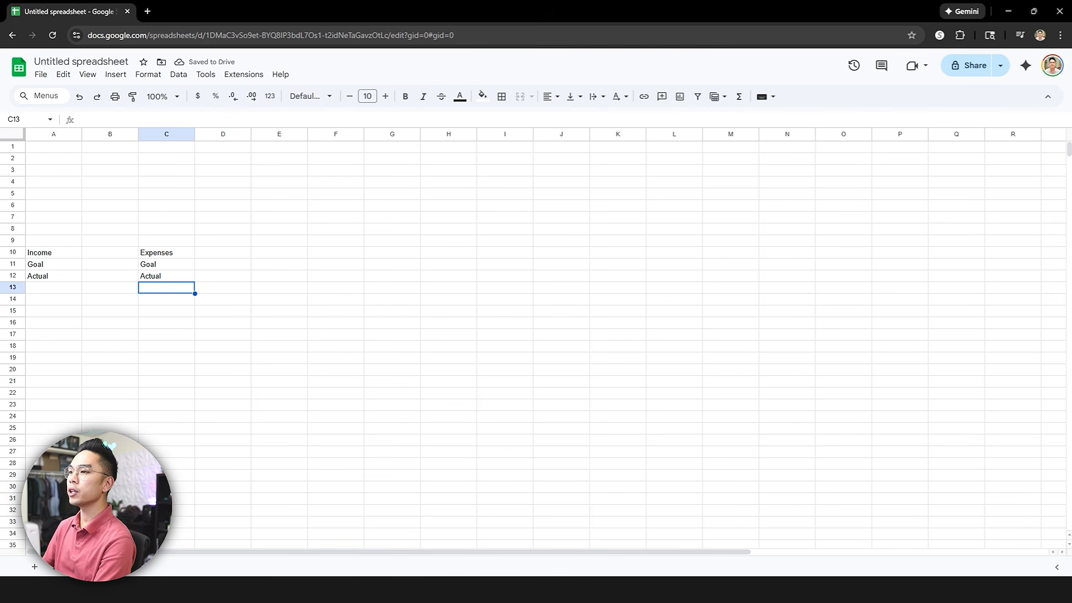
drag(74, 252, 111, 254)
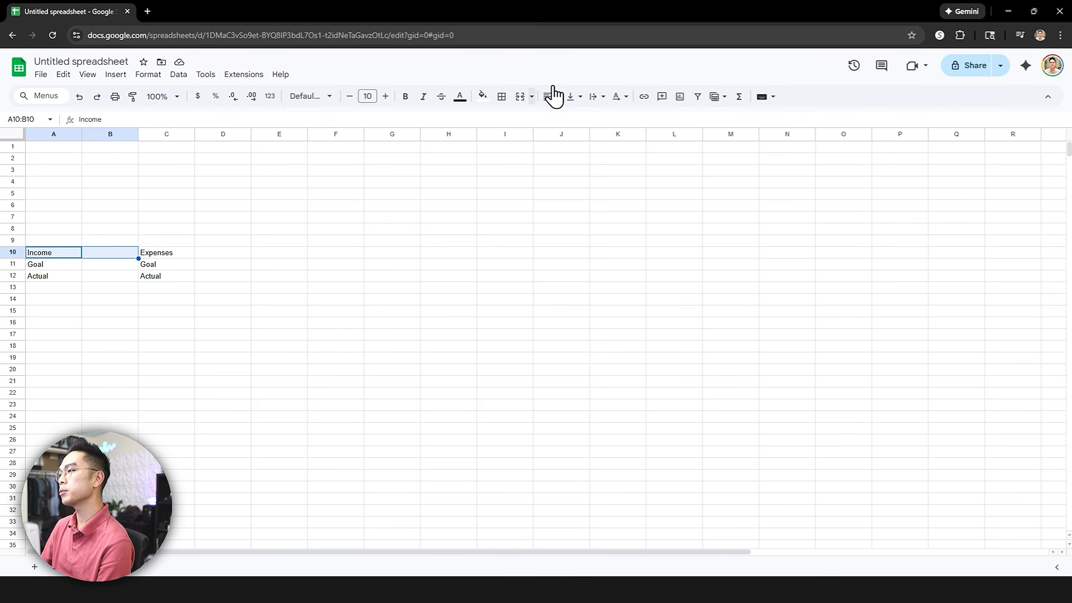
click(520, 97)
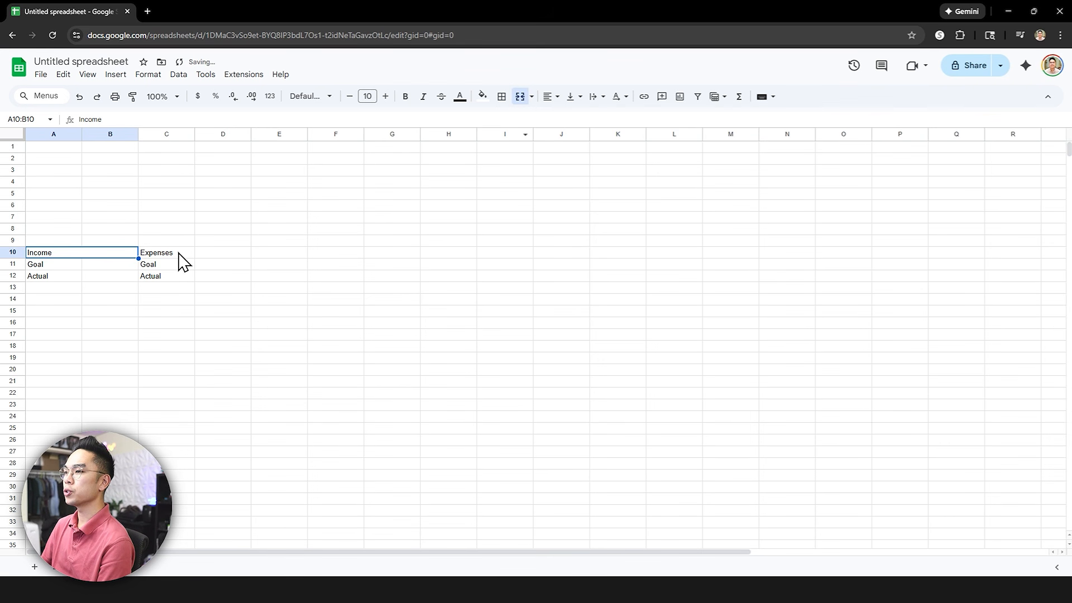
drag(178, 252, 270, 251)
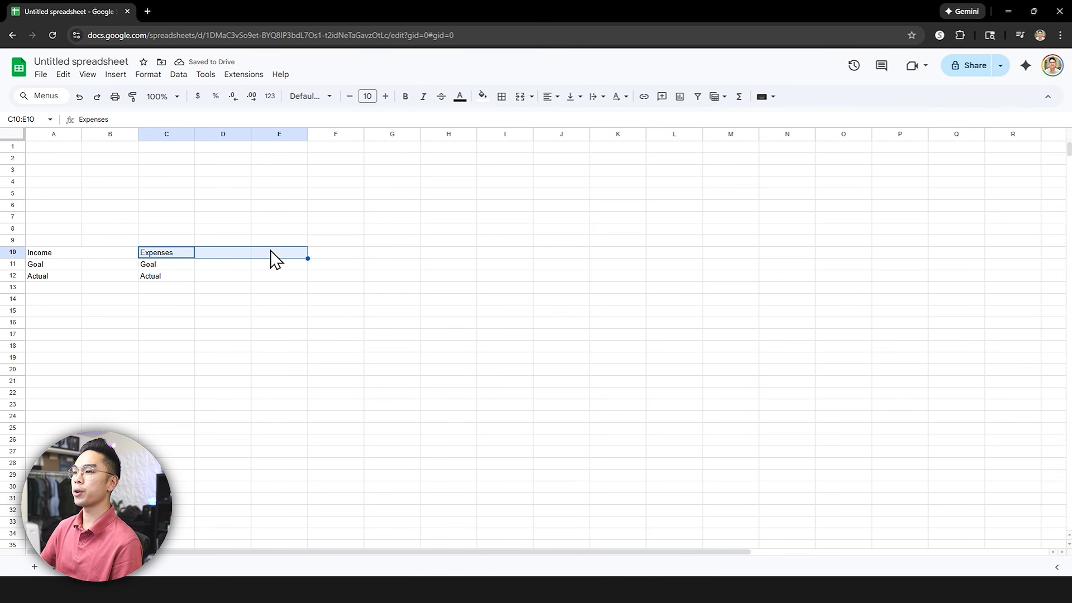
click(519, 102)
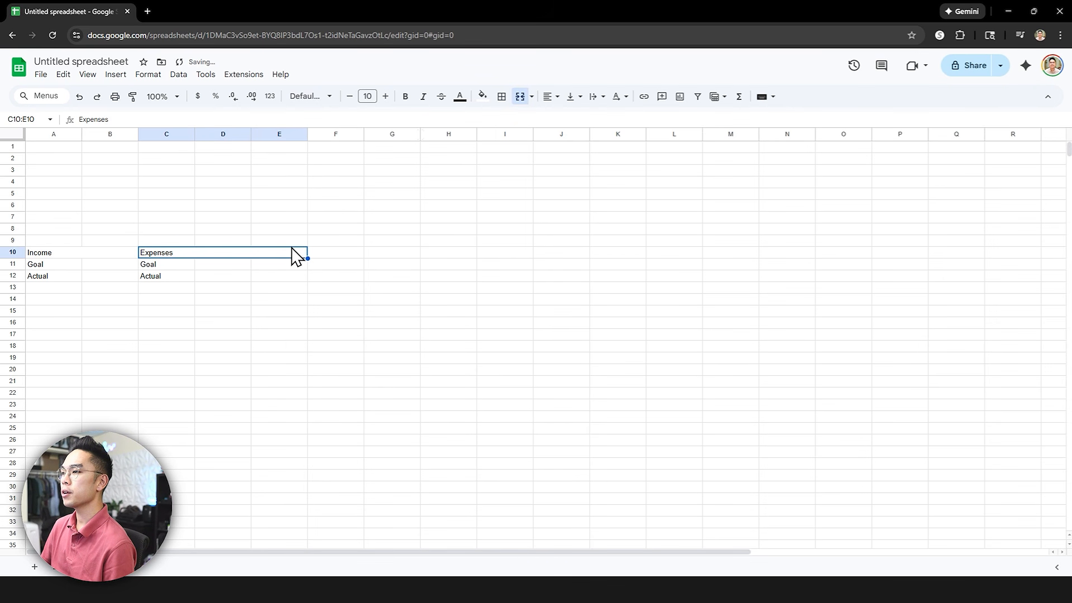
Enter the label Category in E12 and merge cells E11:E12.
click(273, 261)
click(271, 277)
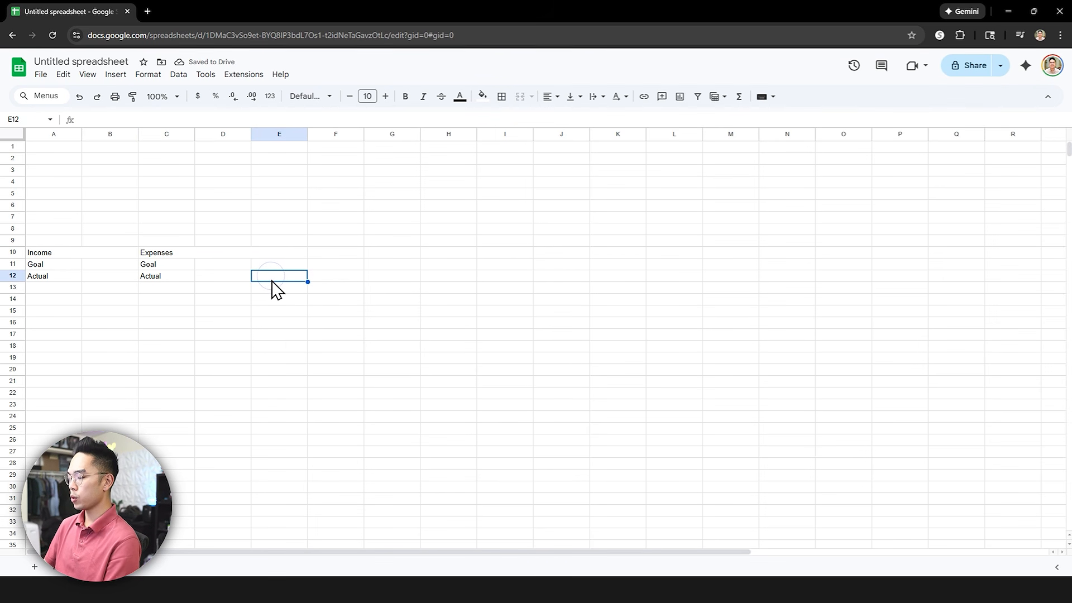
text(Category)
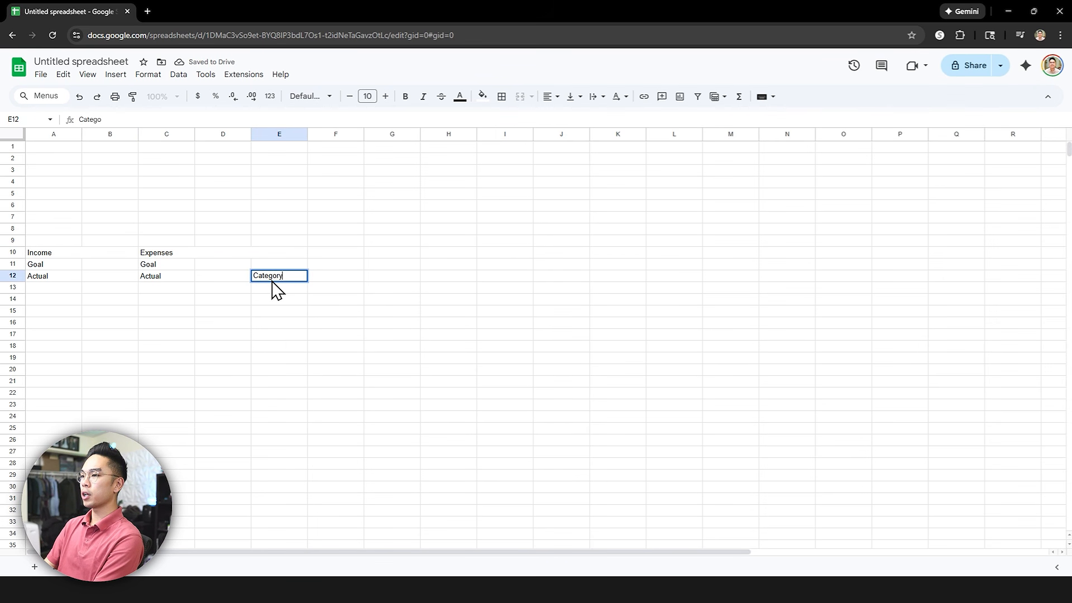
key(Return)
drag(291, 265, 297, 281)
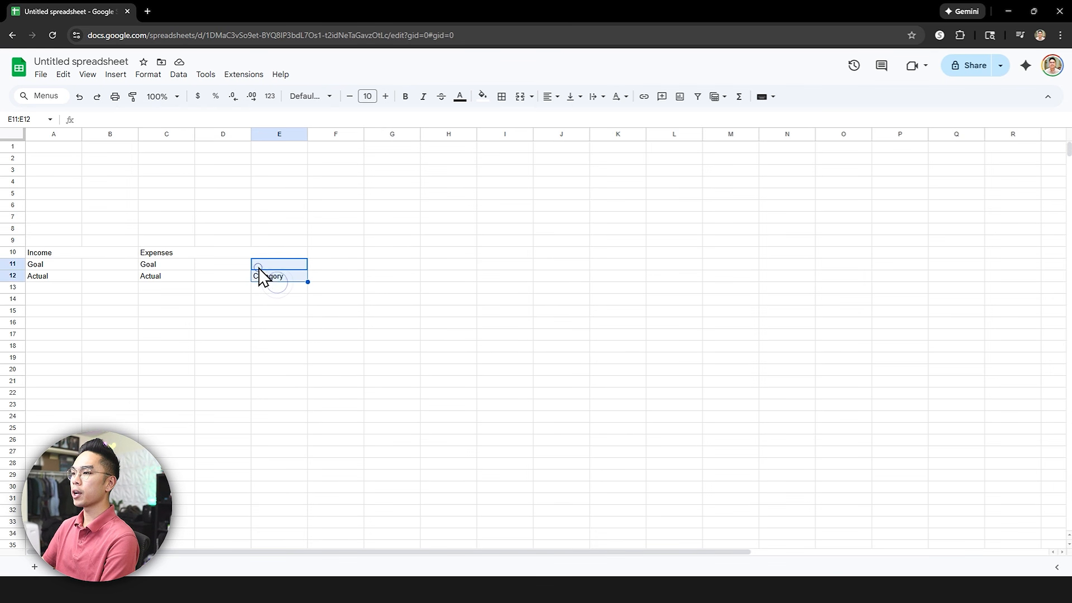
click(519, 97)
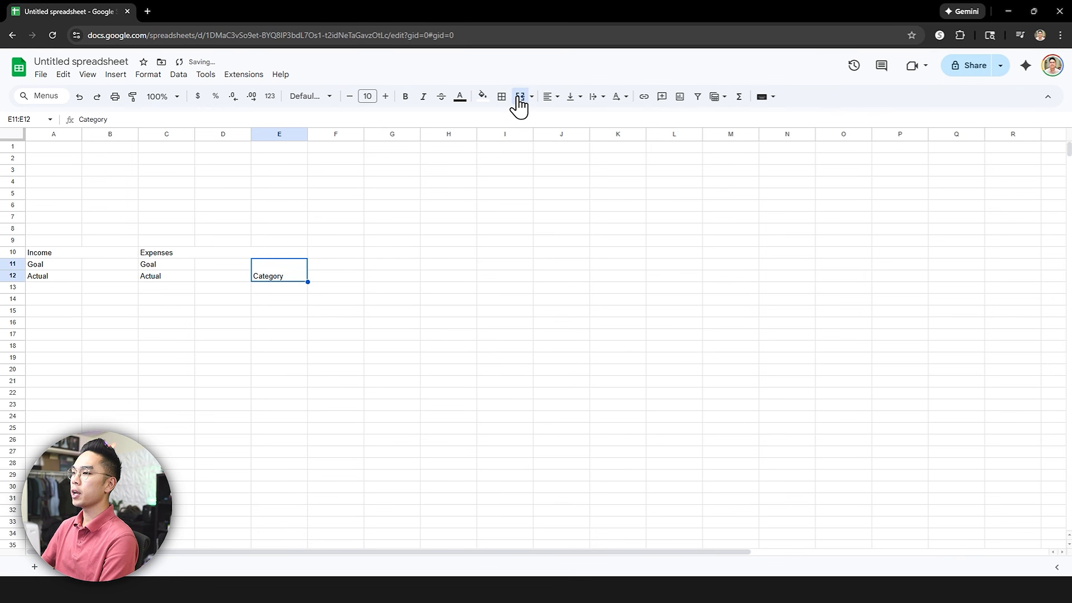
Center the Category label horizontally and align it vertically to the middle of its merged cell.
click(547, 103)
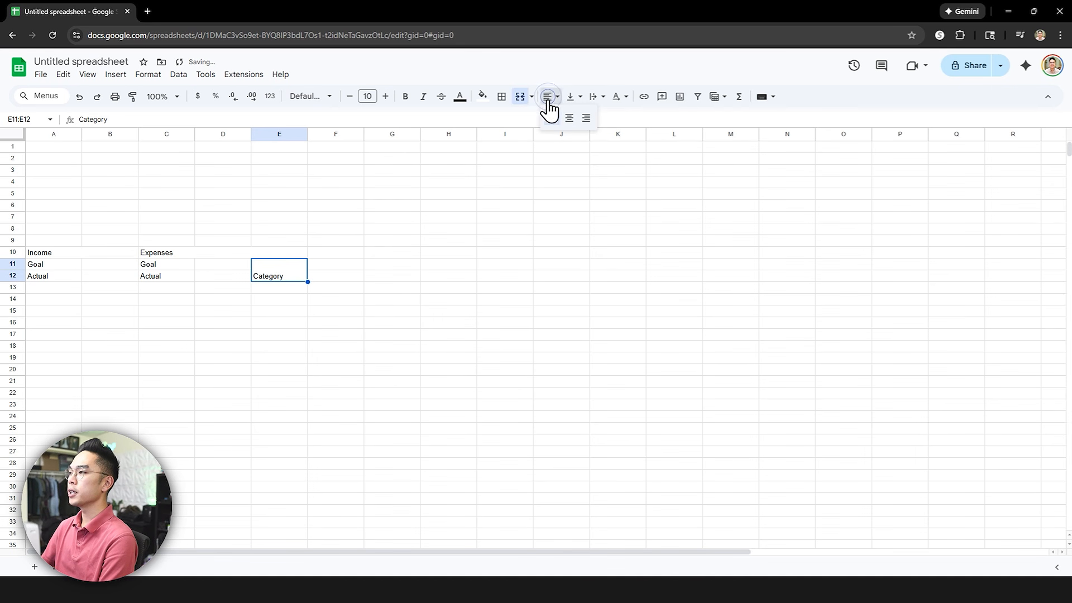
click(569, 118)
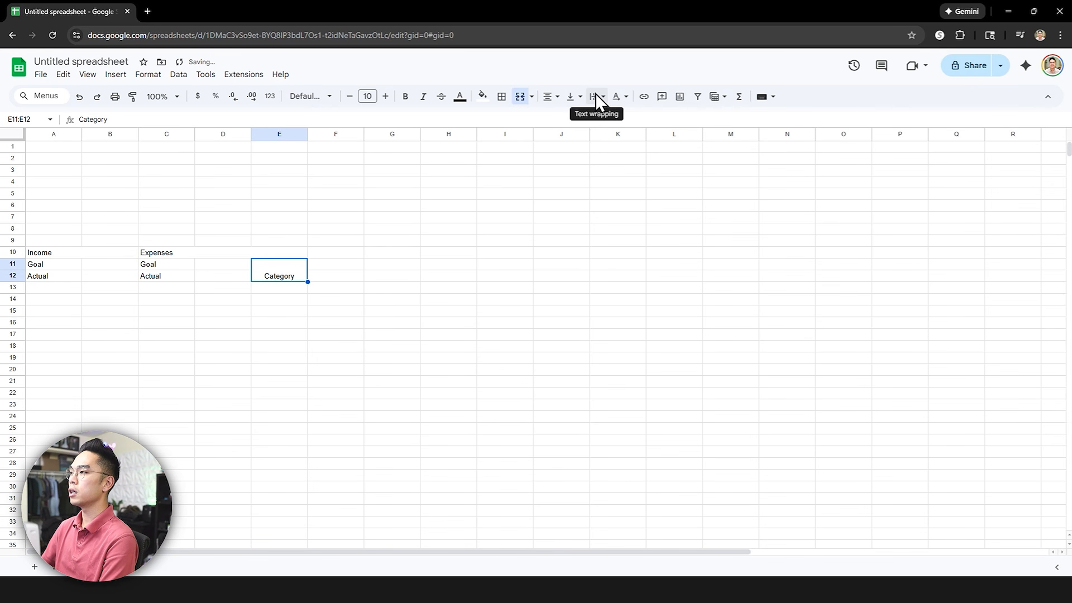
click(572, 98)
click(592, 116)
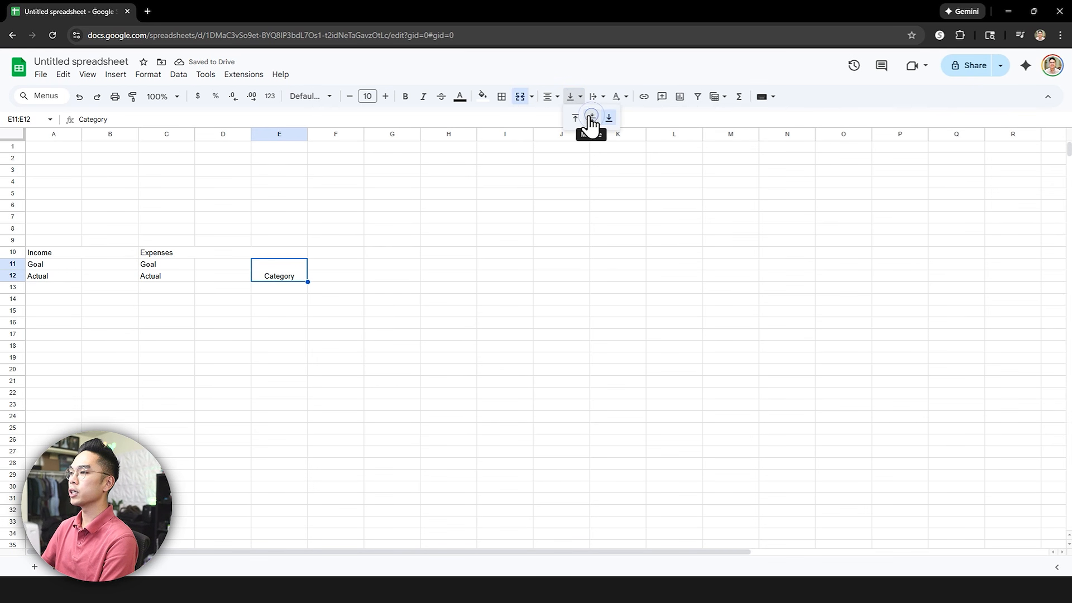
Fill the merged Income header with medium-dark green and the merged Expenses header with dark red.
drag(73, 252, 106, 252)
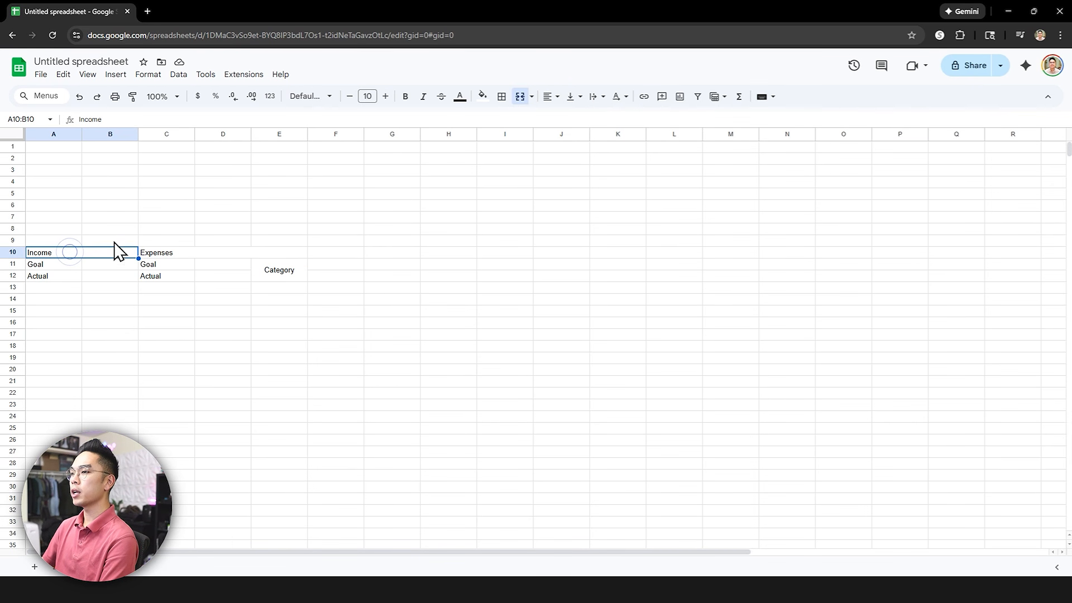
click(483, 96)
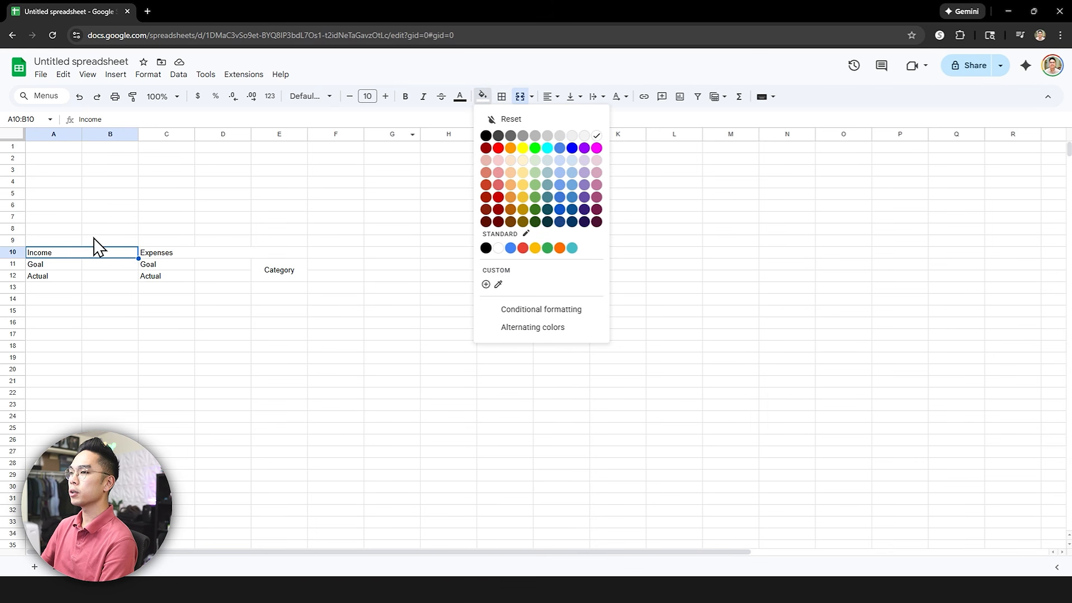
click(535, 196)
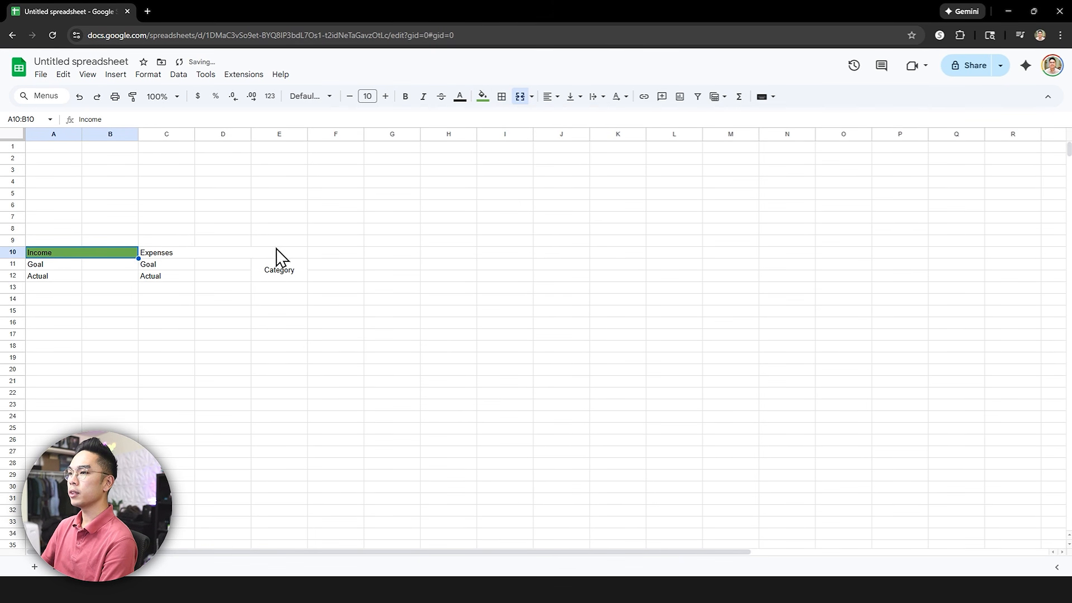
drag(167, 253, 254, 252)
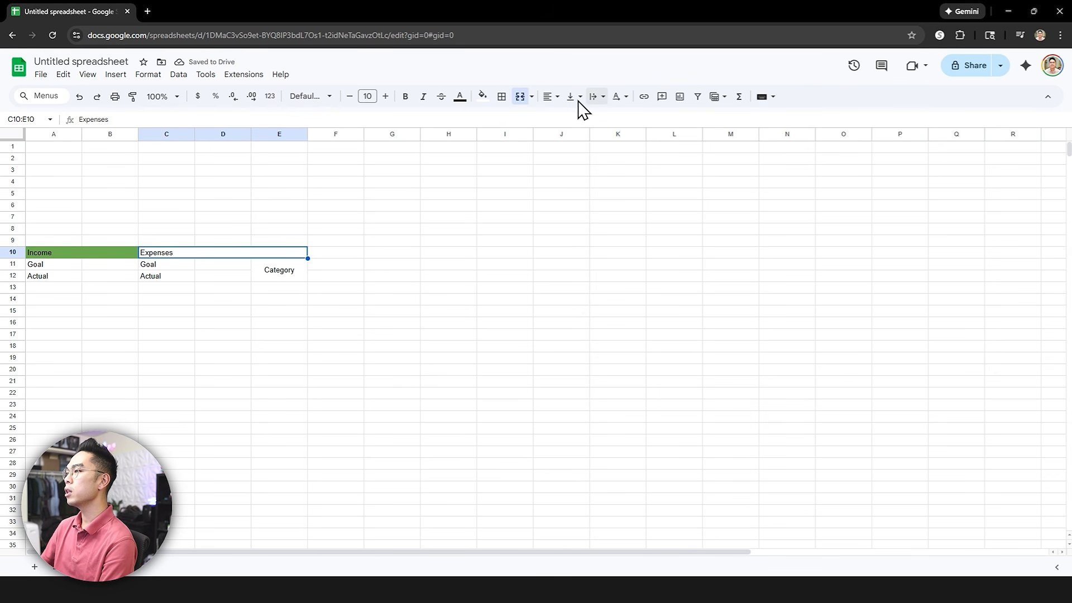
click(482, 96)
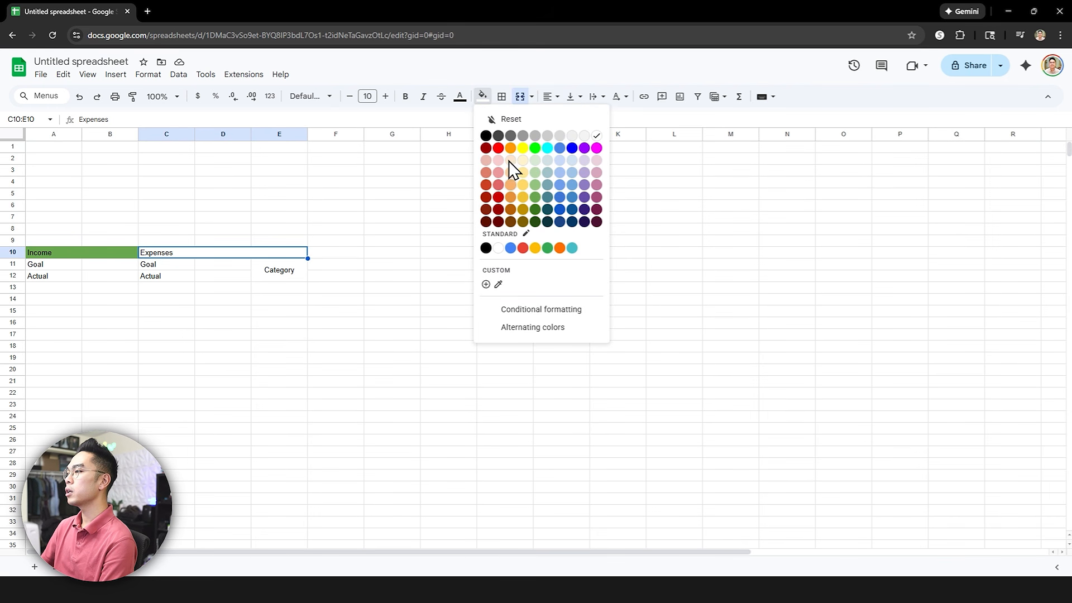
click(498, 200)
click(411, 310)
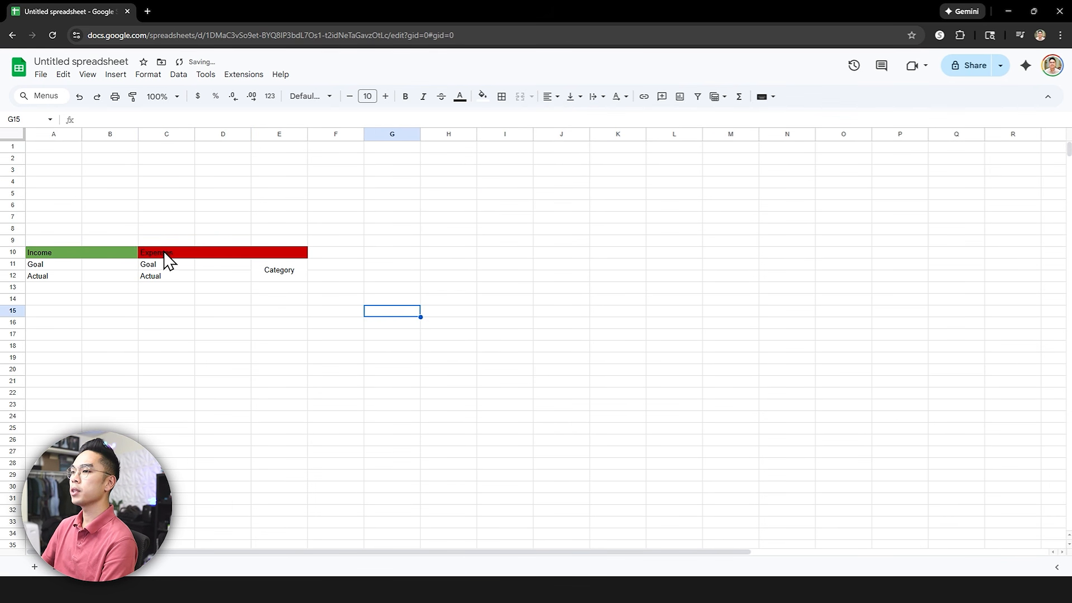
Make the text of the Income and Expenses headers white and center it horizontally.
drag(165, 254, 96, 251)
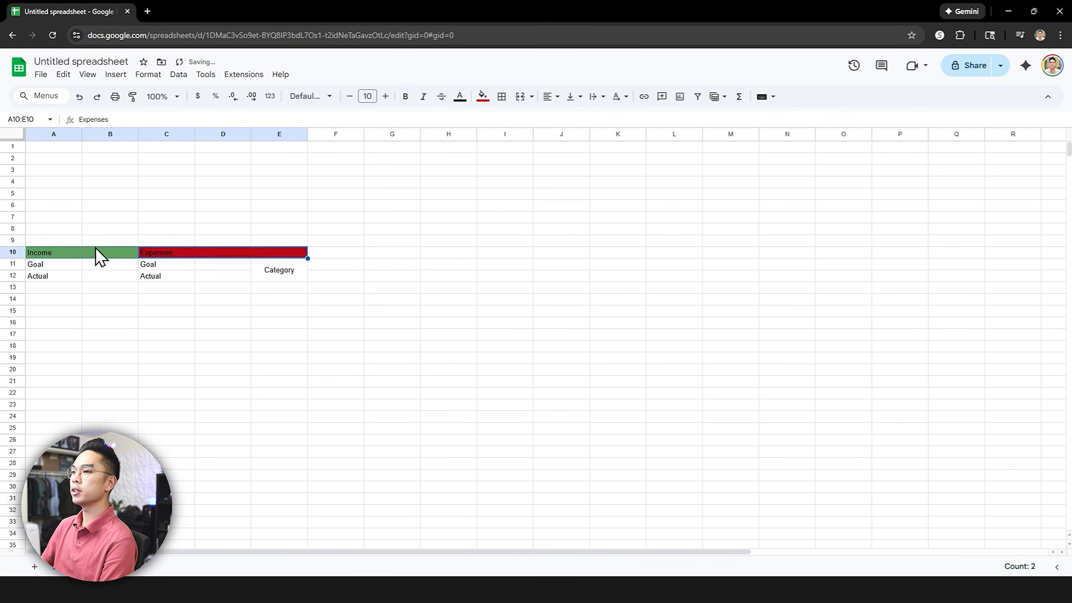
click(460, 96)
click(573, 139)
click(549, 96)
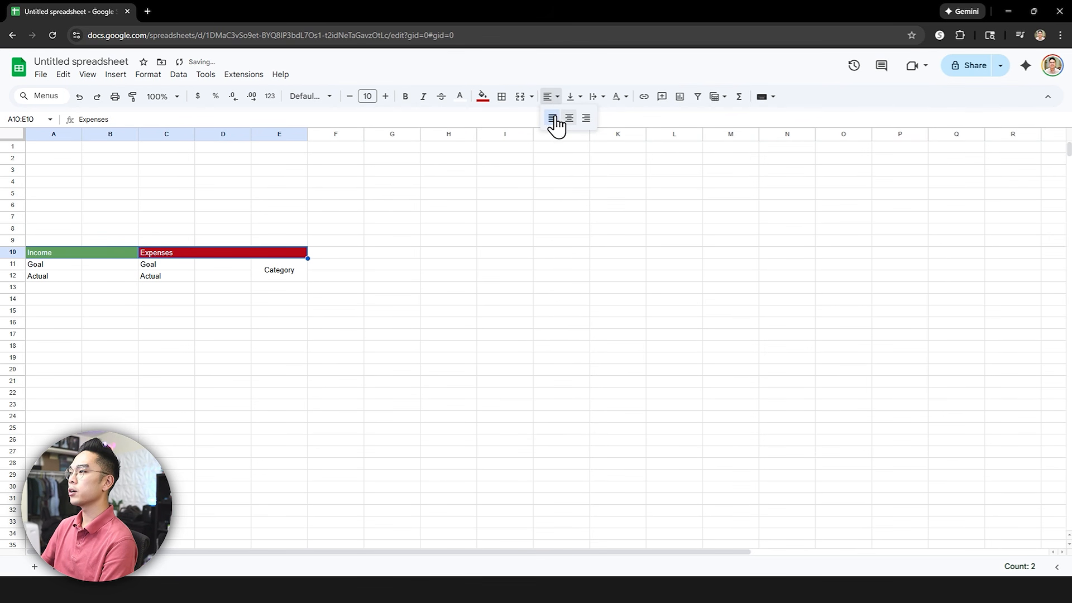
click(570, 119)
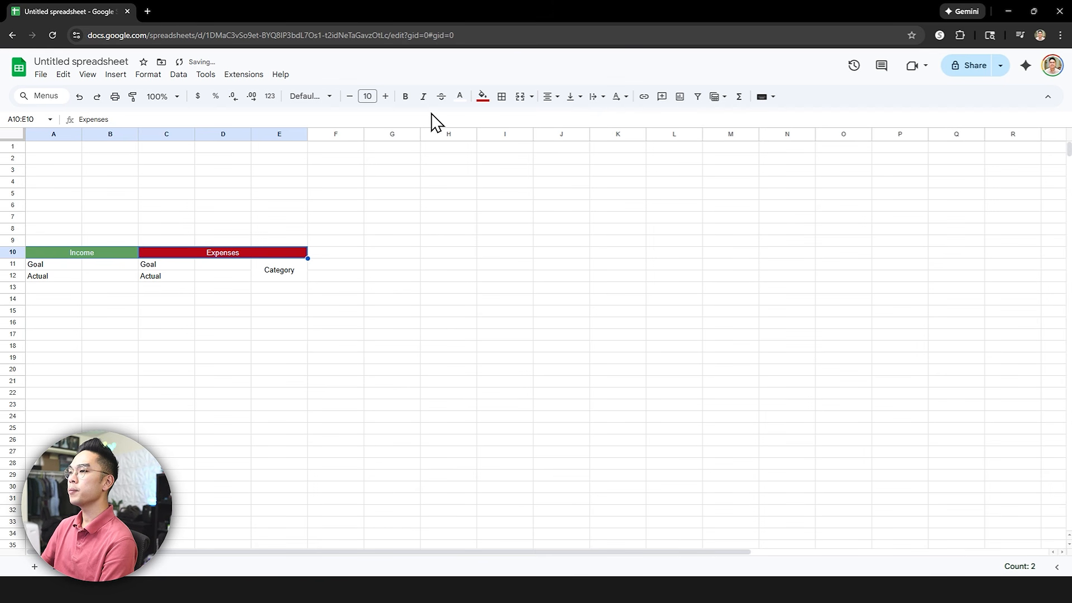
Increase the font size of the Income and Expenses headers by four points and make them bold.
click(385, 96)
click(385, 96)
click(385, 96)
click(385, 96)
click(406, 96)
click(394, 182)
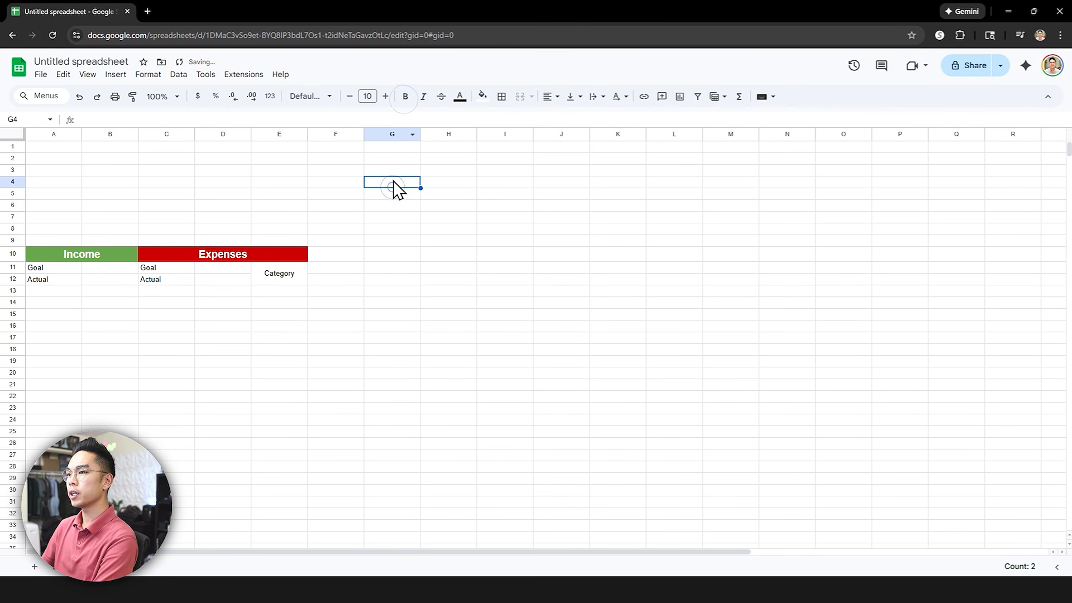
Right-align the Goal and Actual rows in cells A11:D12.
drag(55, 268, 238, 273)
click(550, 96)
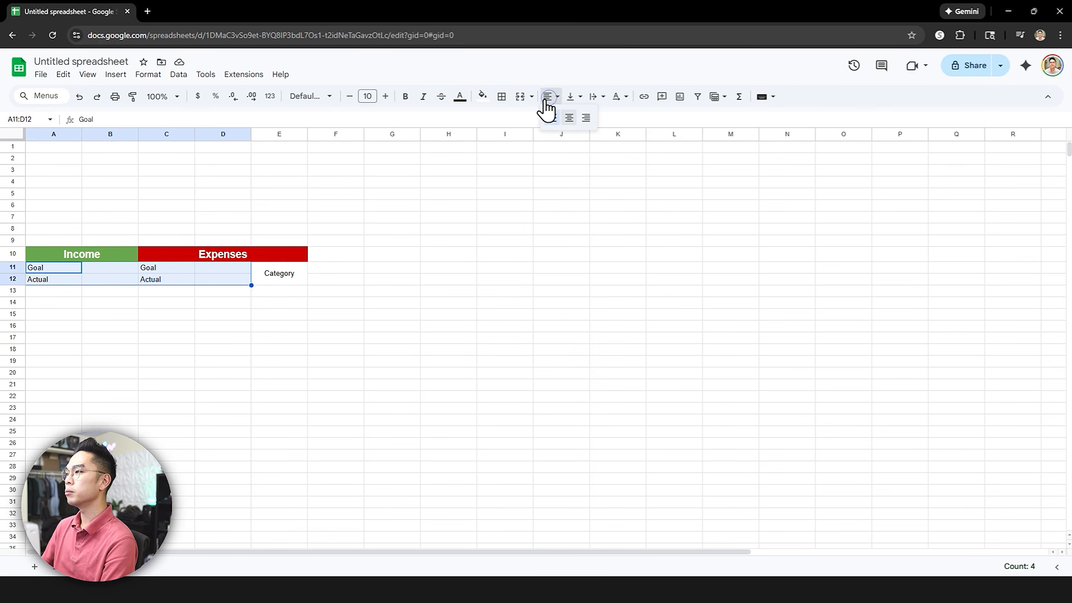
click(586, 119)
Widen columns A and C to about twice their default width.
drag(103, 268, 106, 288)
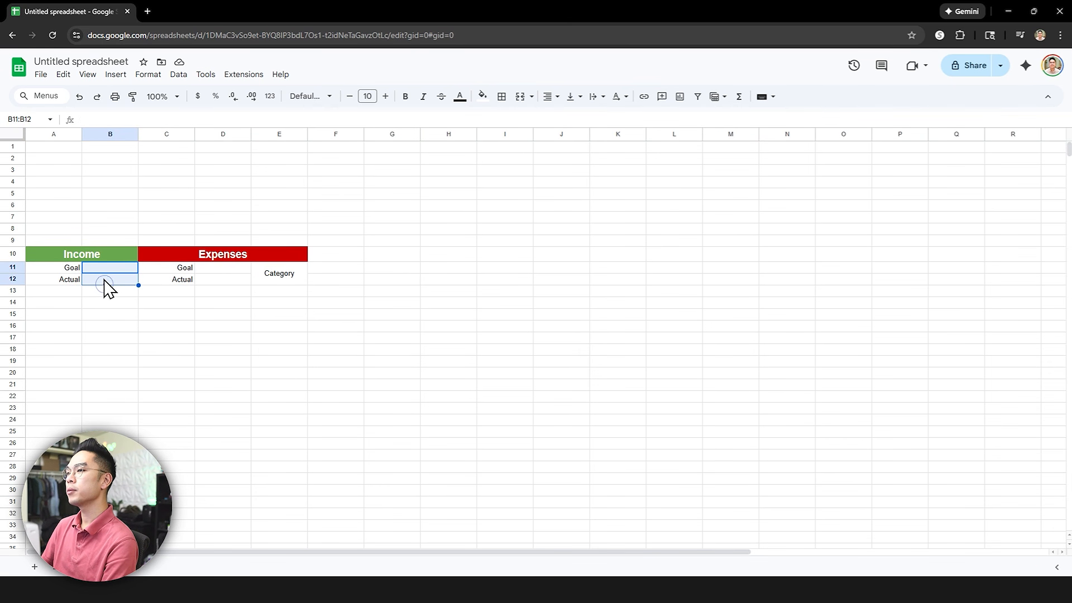
drag(82, 134, 129, 135)
click(102, 302)
click(100, 291)
click(100, 301)
drag(242, 135, 299, 135)
click(276, 291)
click(275, 270)
Make the Goal, Actual and Category labels in A11:E12 bold.
drag(133, 278, 370, 285)
drag(111, 272, 378, 284)
key(ctrl+b)
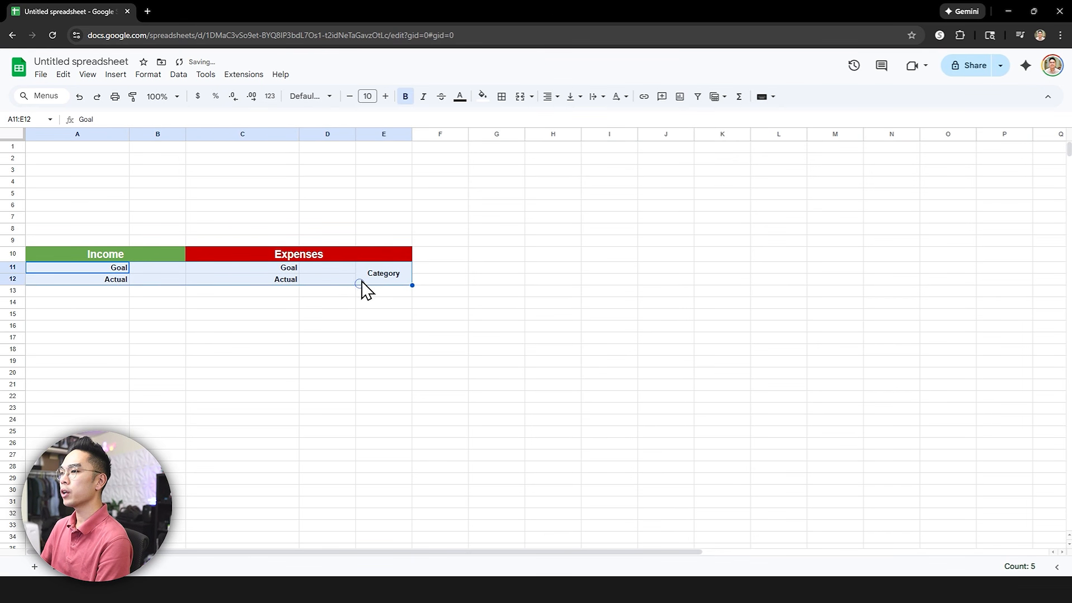
click(362, 282)
Fill the Income cells A11:B12 with light green and the Expenses cells C11:E12 with light red.
drag(113, 270, 149, 281)
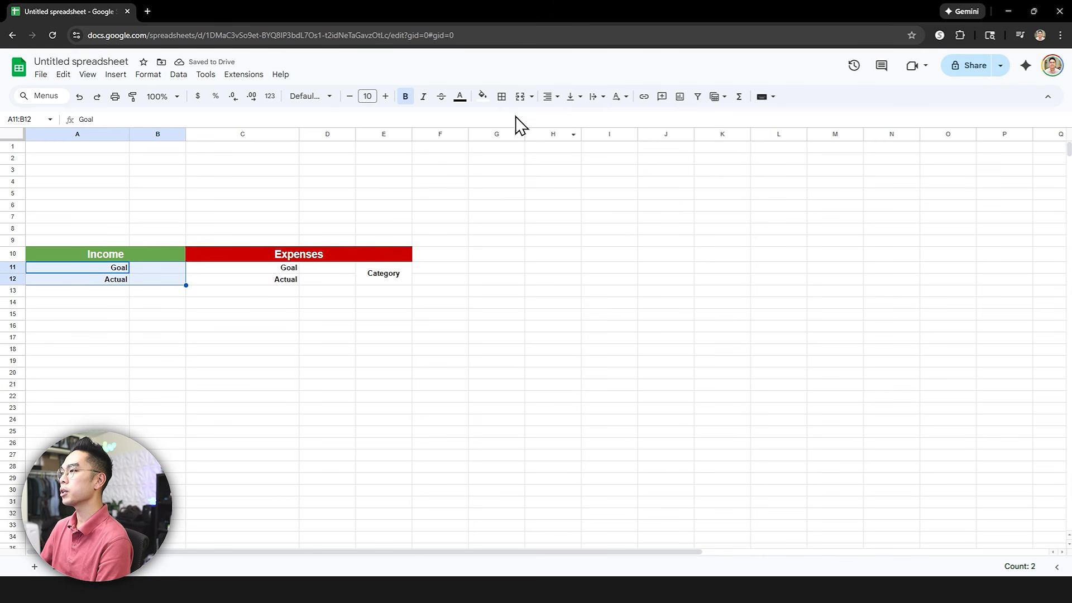
click(484, 99)
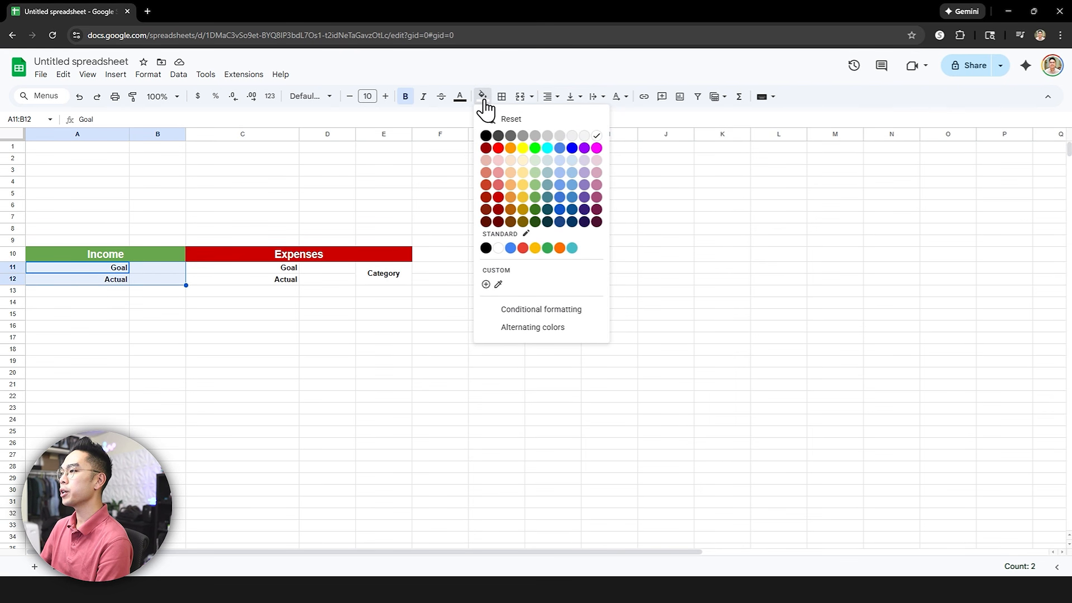
click(534, 178)
click(447, 279)
drag(267, 266, 381, 278)
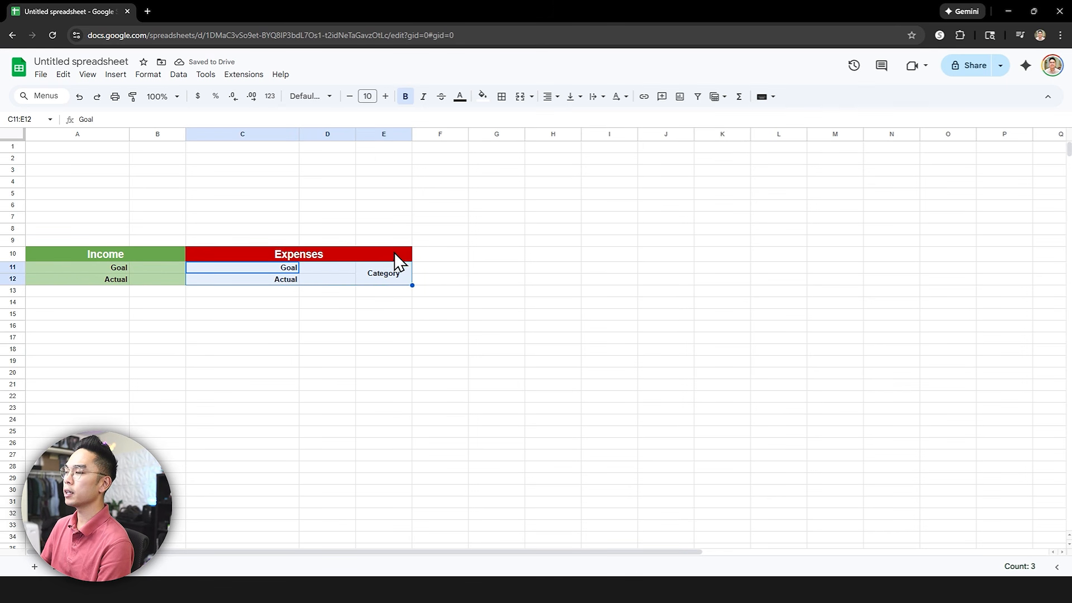
click(483, 98)
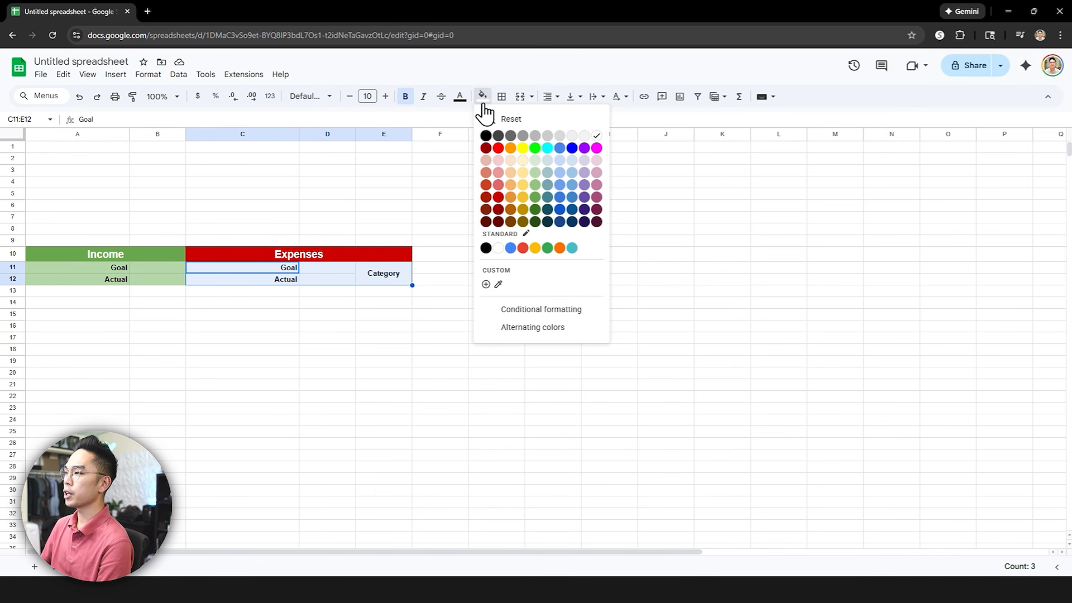
click(495, 175)
Fill the Income entry area A13:B30 with the palest green.
click(111, 291)
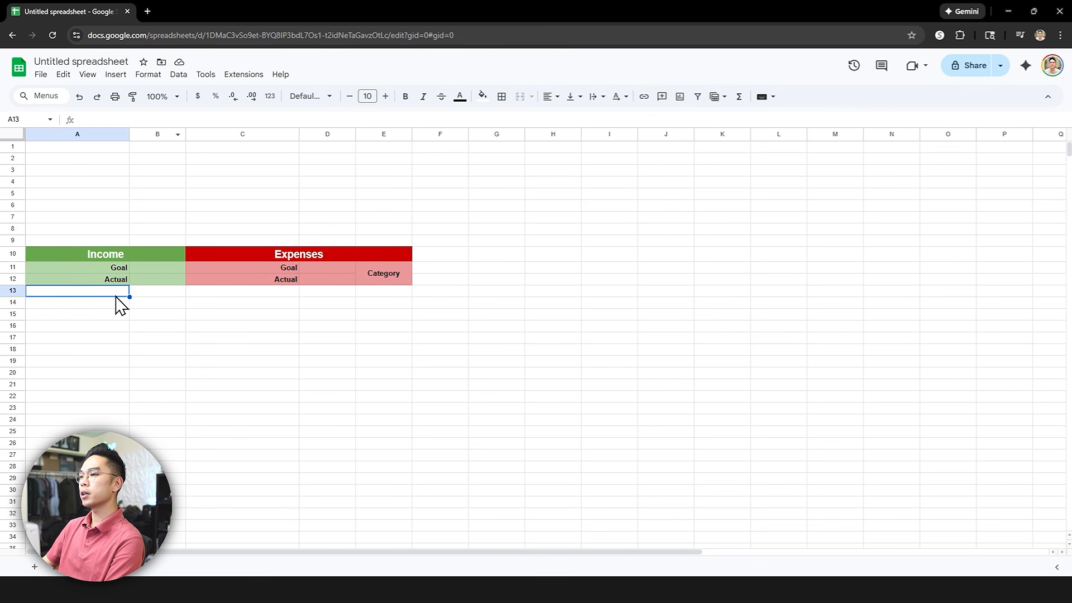
drag(116, 292, 184, 441)
scroll(170, 332, down, 1)
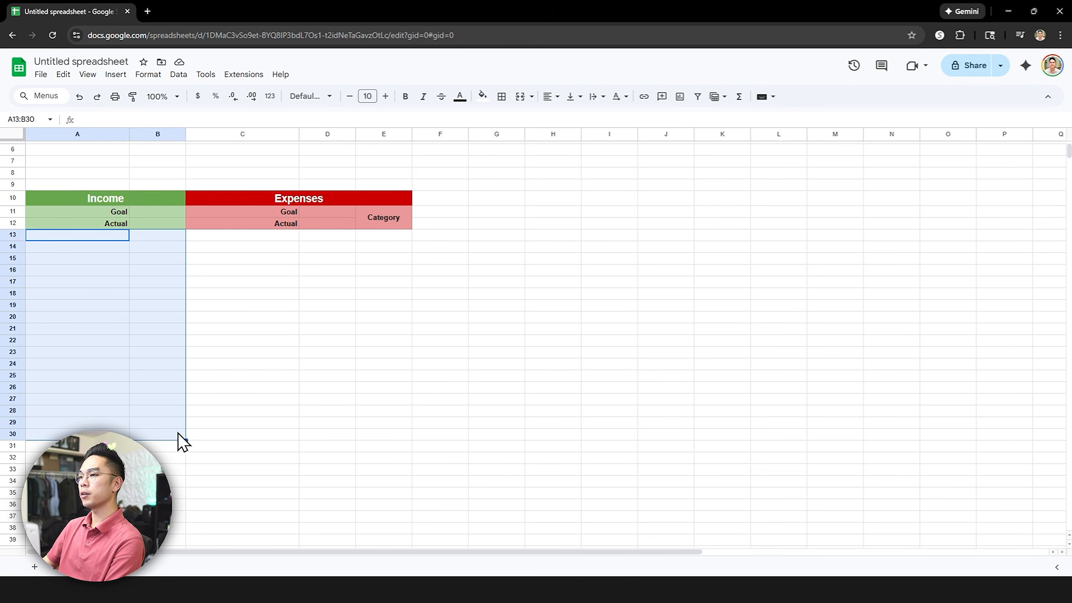
click(481, 98)
click(535, 160)
click(502, 212)
Fill the Expenses entry area C13:E30 with the palest red.
drag(279, 234, 379, 441)
click(482, 96)
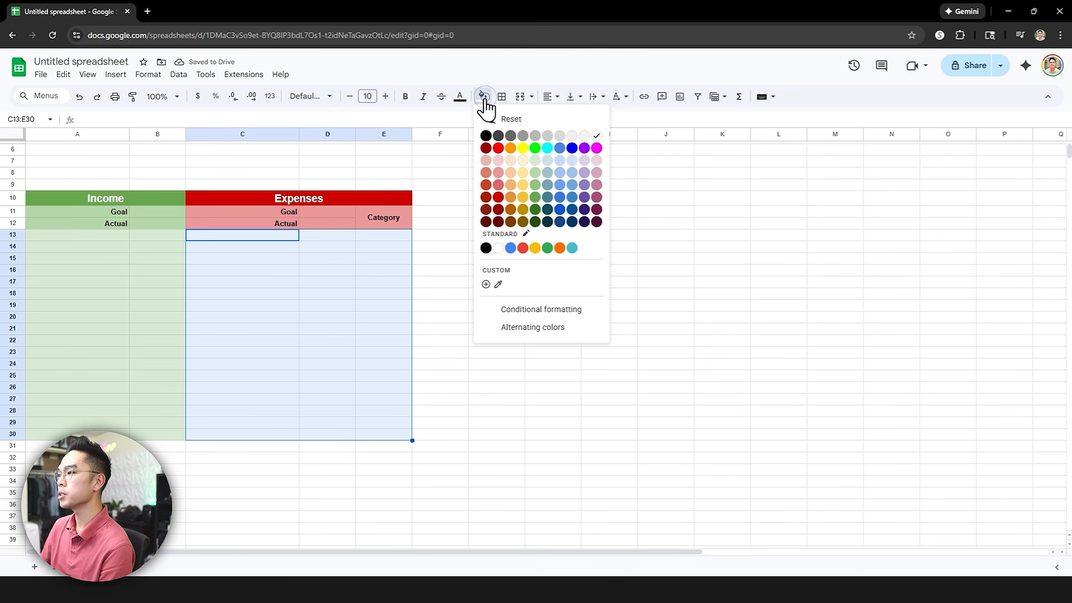
click(497, 161)
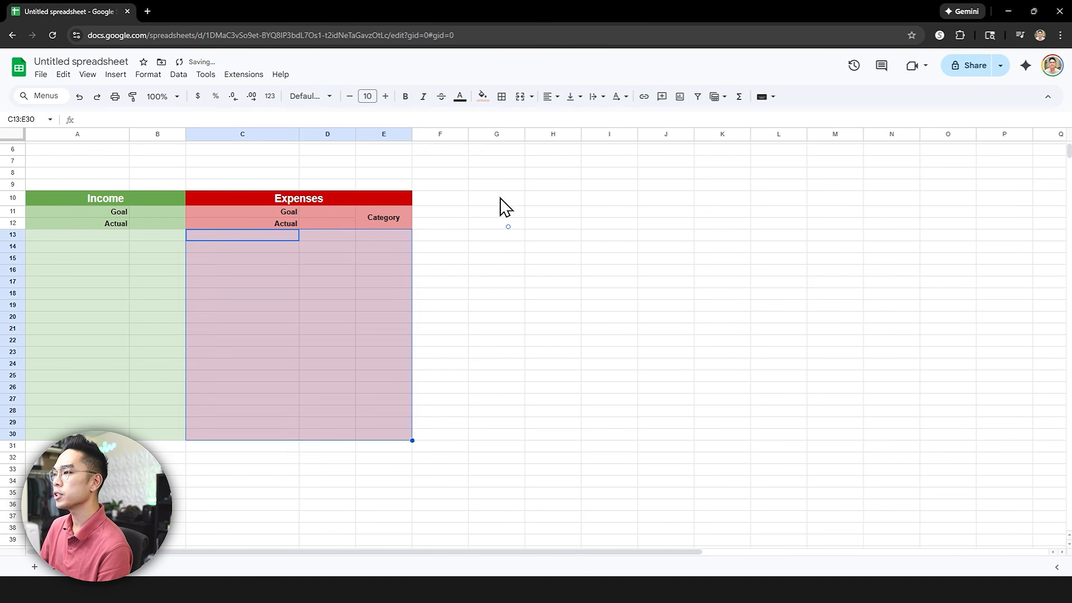
Extend the Expenses entry area down to row 40 by filling C31:E40 with the palest red.
click(273, 236)
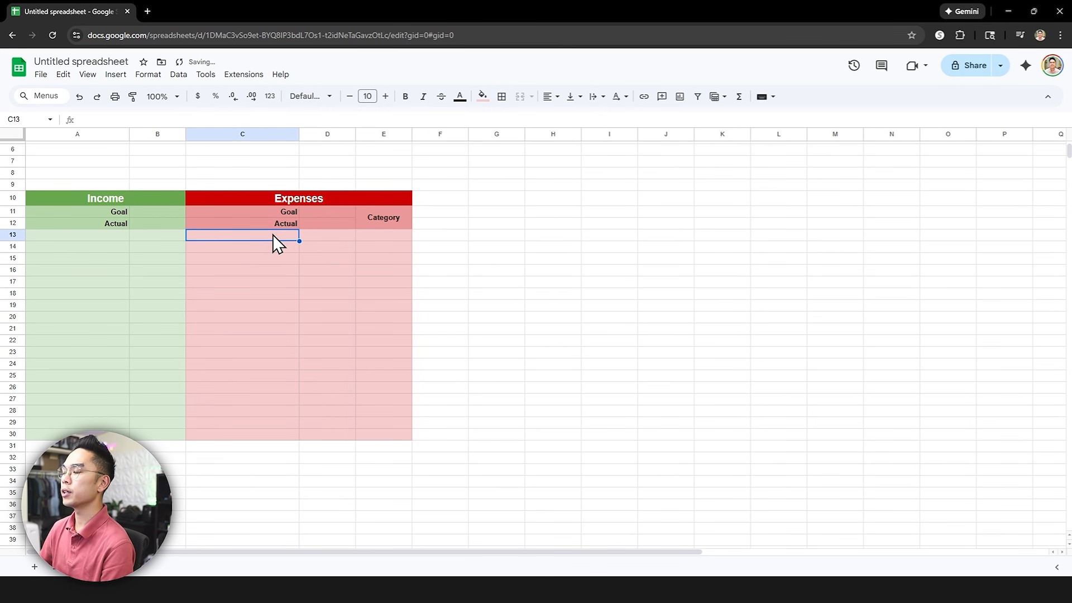
drag(268, 390, 388, 439)
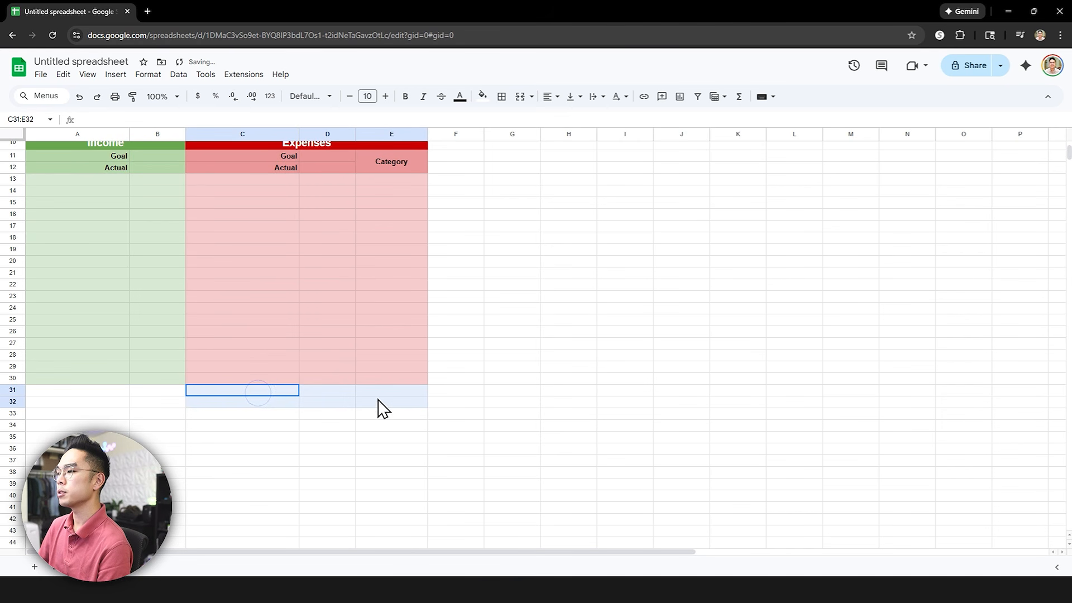
scroll(371, 401, down, 1)
click(483, 96)
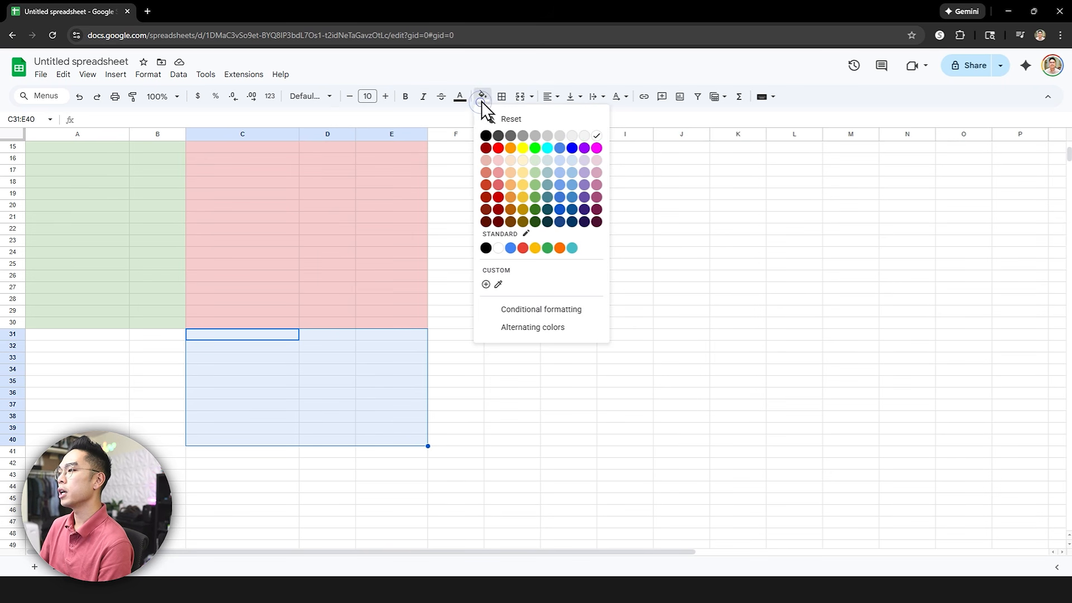
click(497, 166)
click(490, 217)
Insert a dropdown in the Expenses Category cells E13:E40.
scroll(408, 240, up, 3)
drag(405, 232, 397, 444)
scroll(401, 252, down, 3)
scroll(393, 437, up, 3)
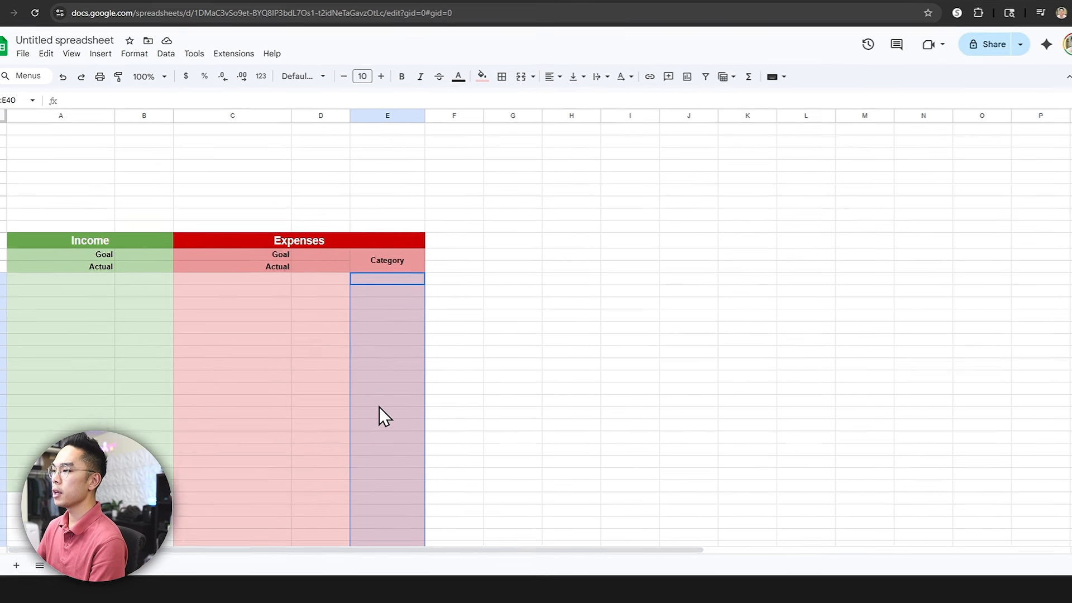
right_click(375, 391)
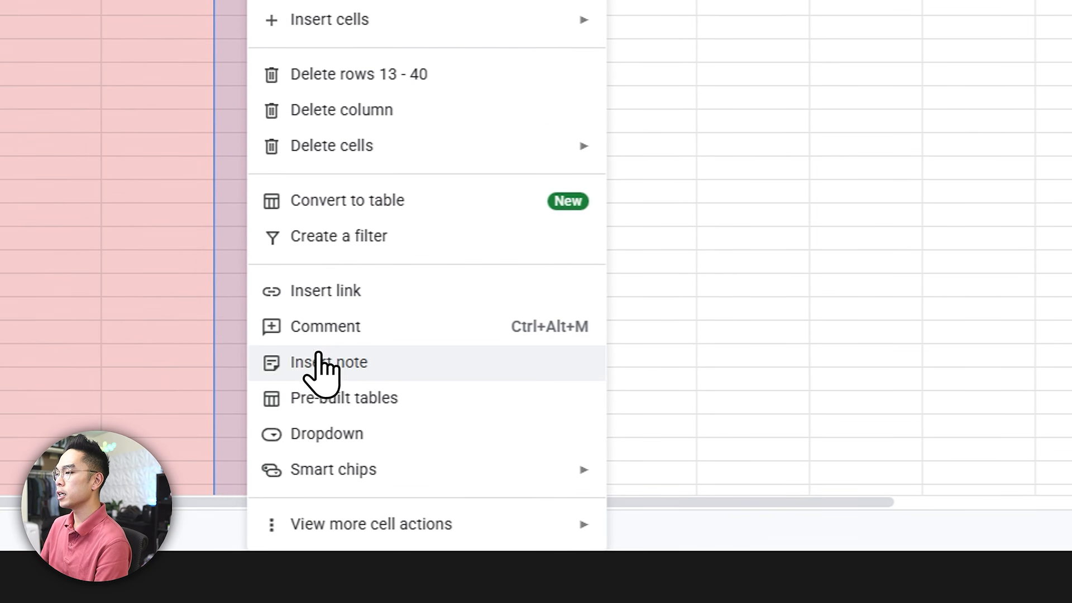
click(333, 441)
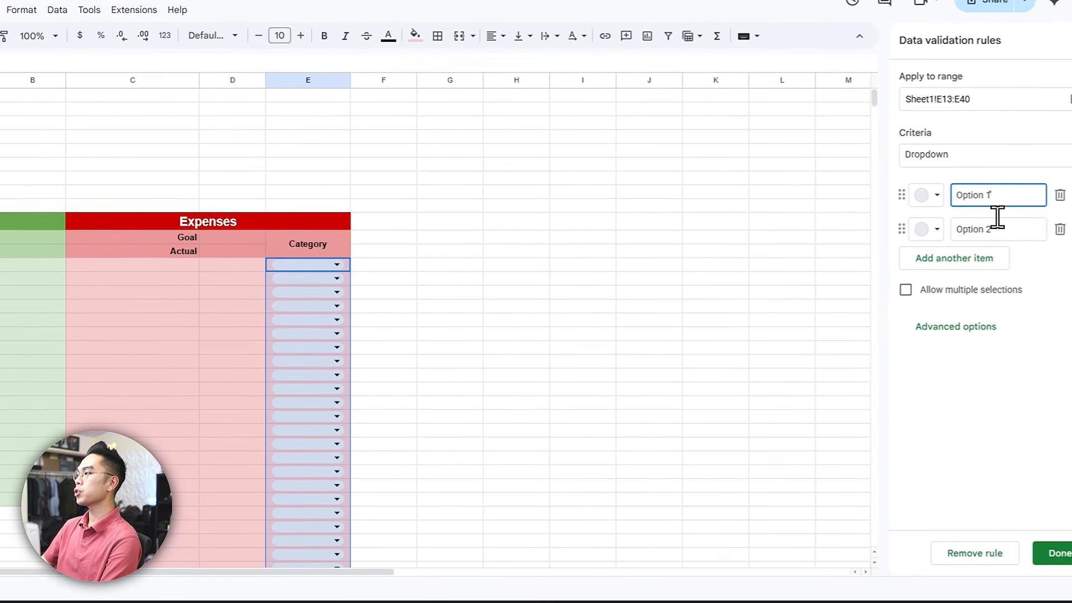
Define the dropdown options as Food & Groceries, Utilities, Shopping and Savings, with no empty item left over.
triple_click(1009, 203)
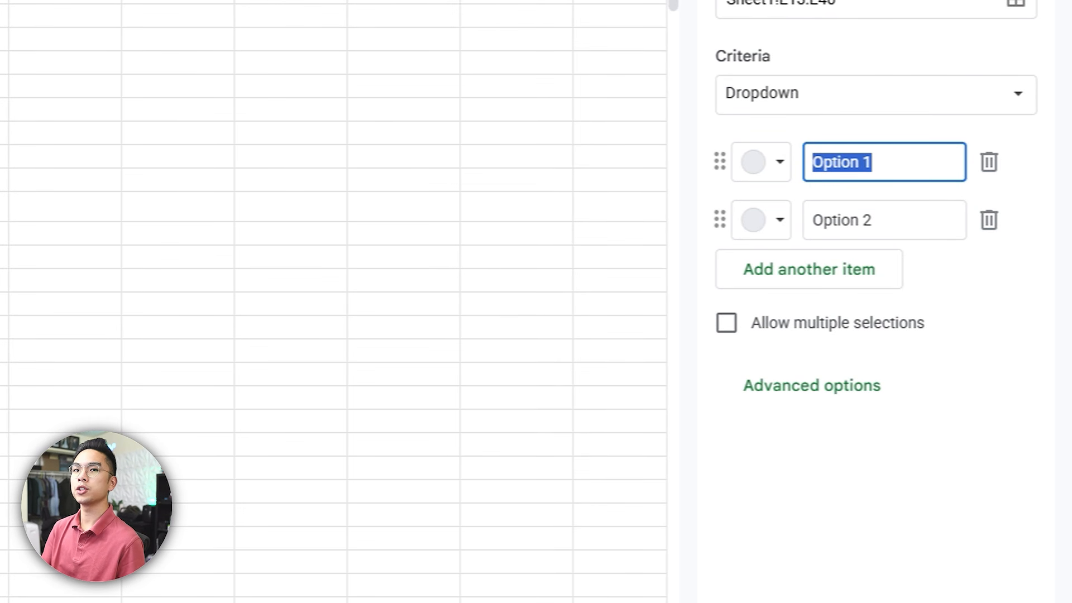
text(Food)
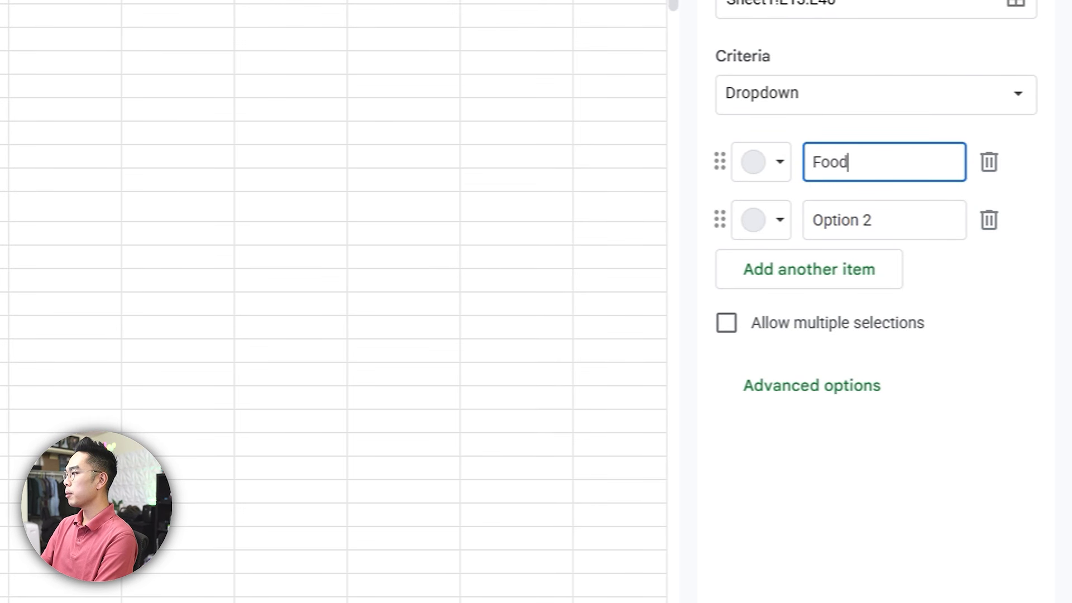
text( & Groceries)
key(Tab)
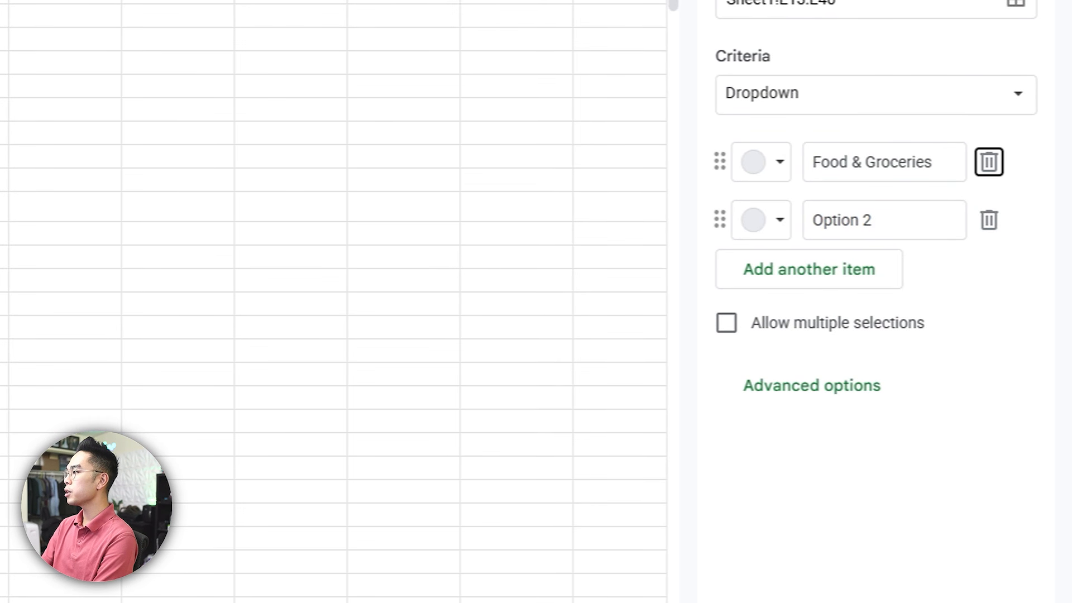
key(Tab)
text(U)
key(Return)
text(Shopping)
key(Return)
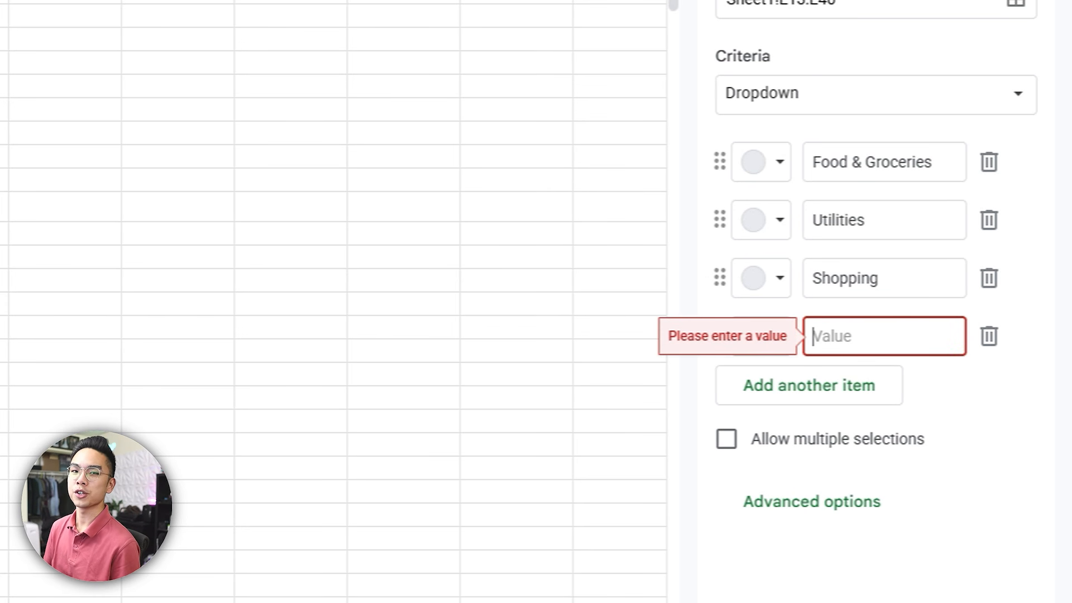
text(Savings)
key(Return)
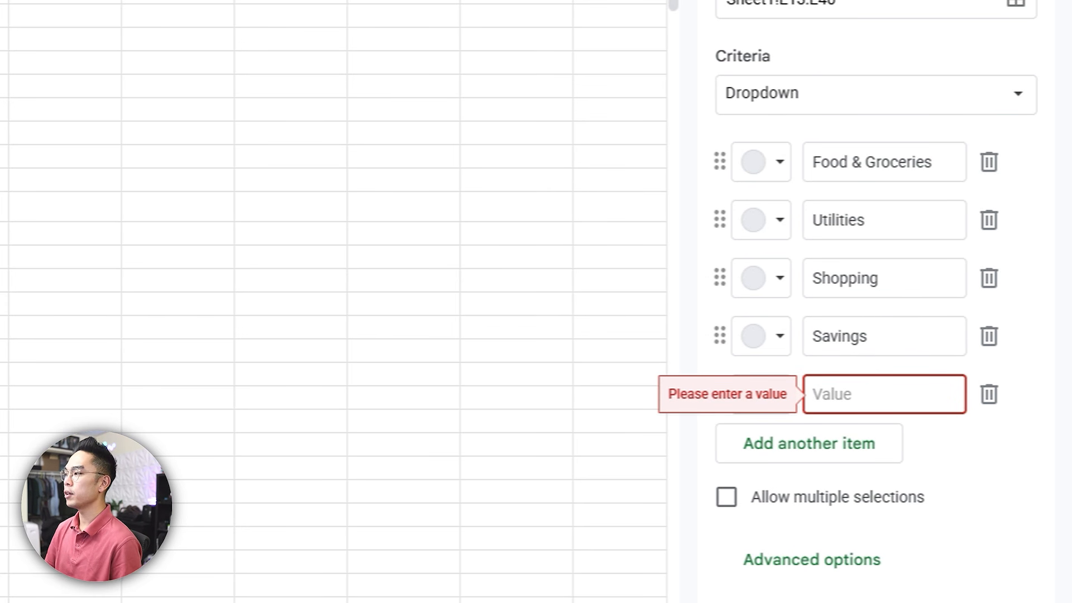
click(989, 394)
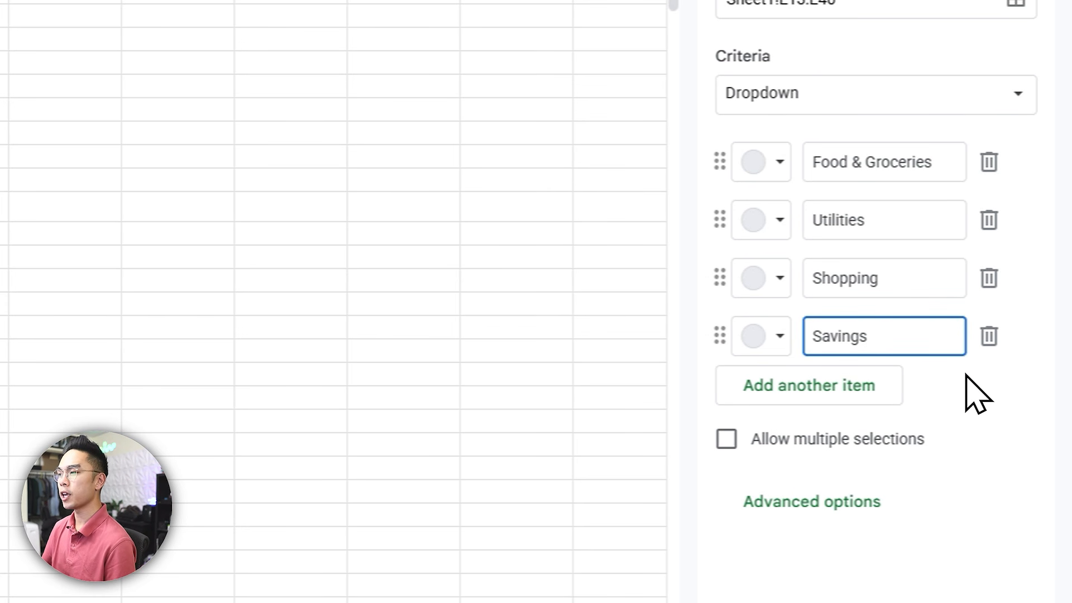
Color Food & Groceries dark red, Utilities light yellow, Shopping dark blue and Savings dark green, and apply the dropdown rule.
click(835, 164)
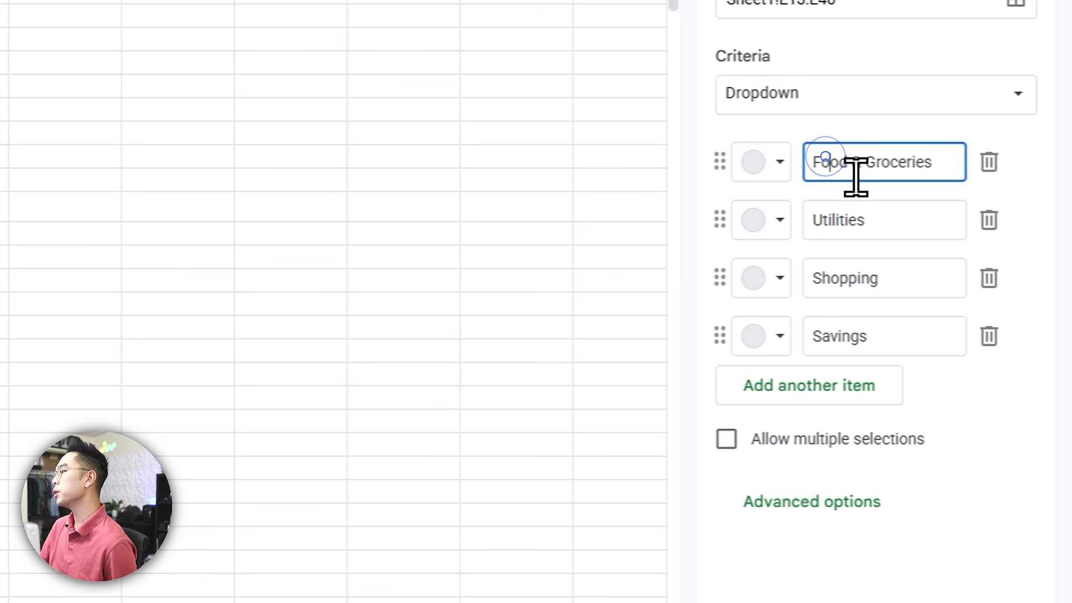
click(759, 168)
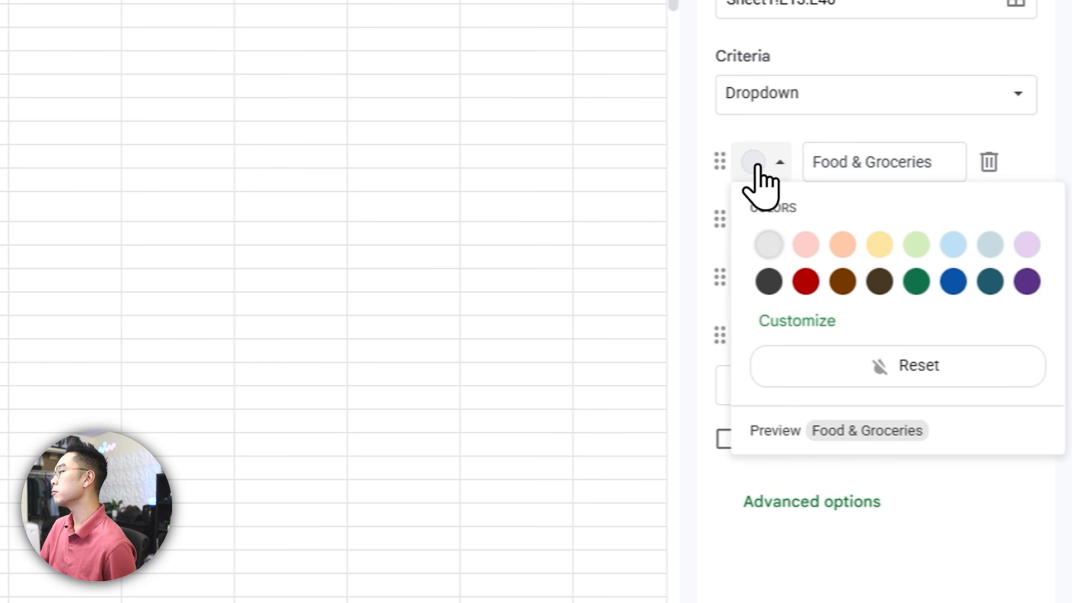
click(806, 282)
click(750, 222)
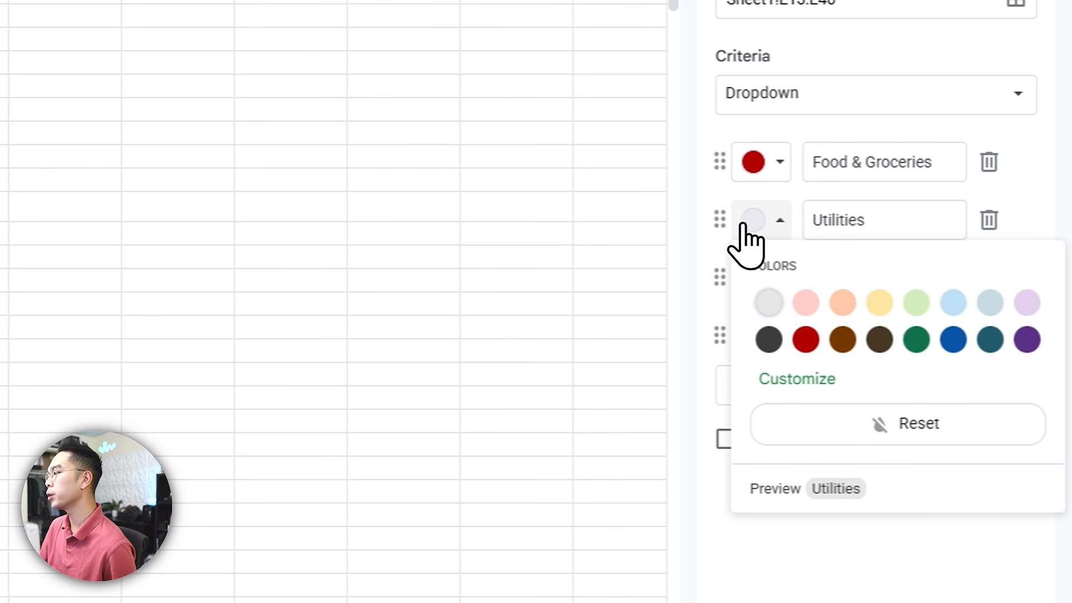
click(878, 301)
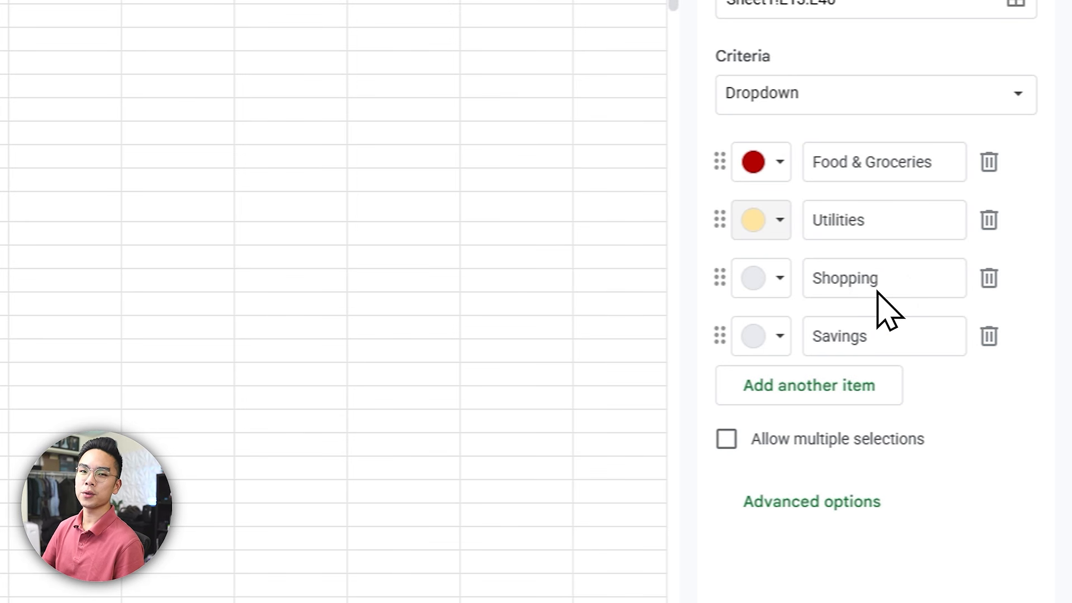
click(760, 277)
click(958, 396)
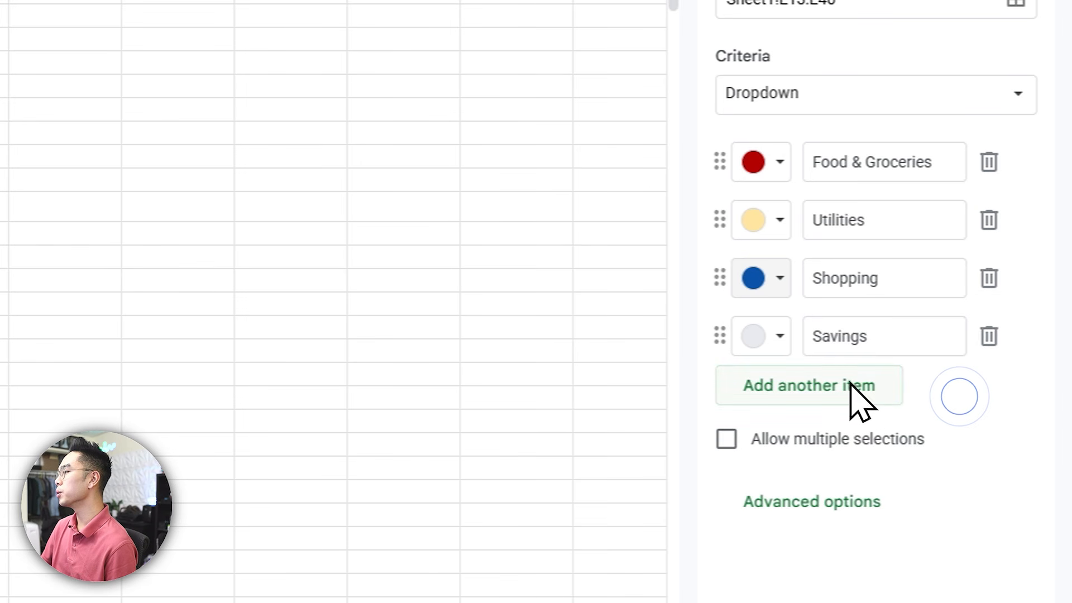
click(762, 336)
click(908, 454)
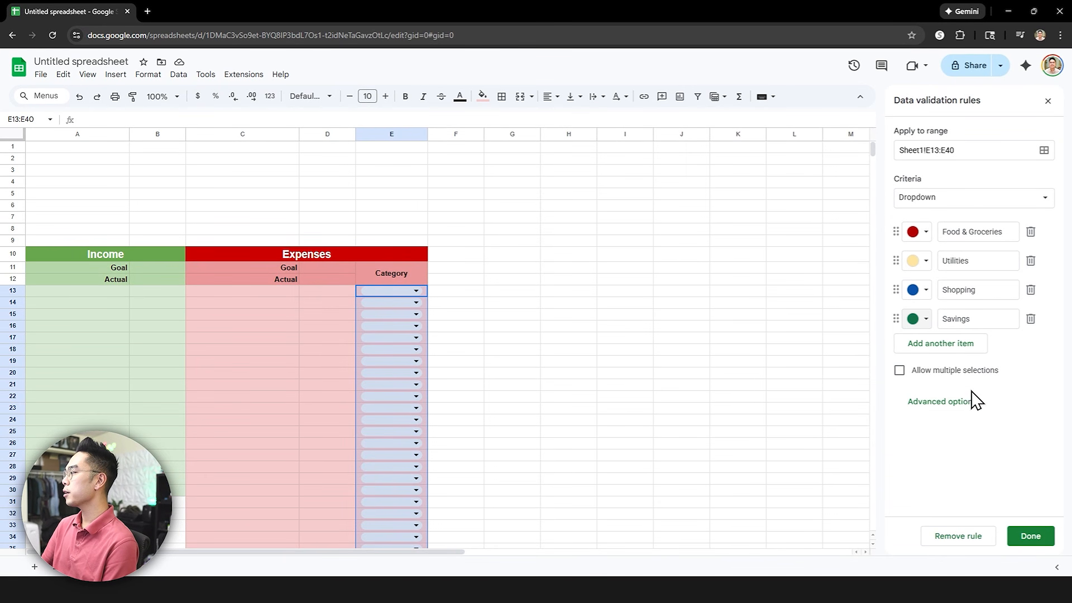
click(1031, 536)
Enter a sample expense in row 13: Internet Bill, amount 60, category Utilities.
click(393, 290)
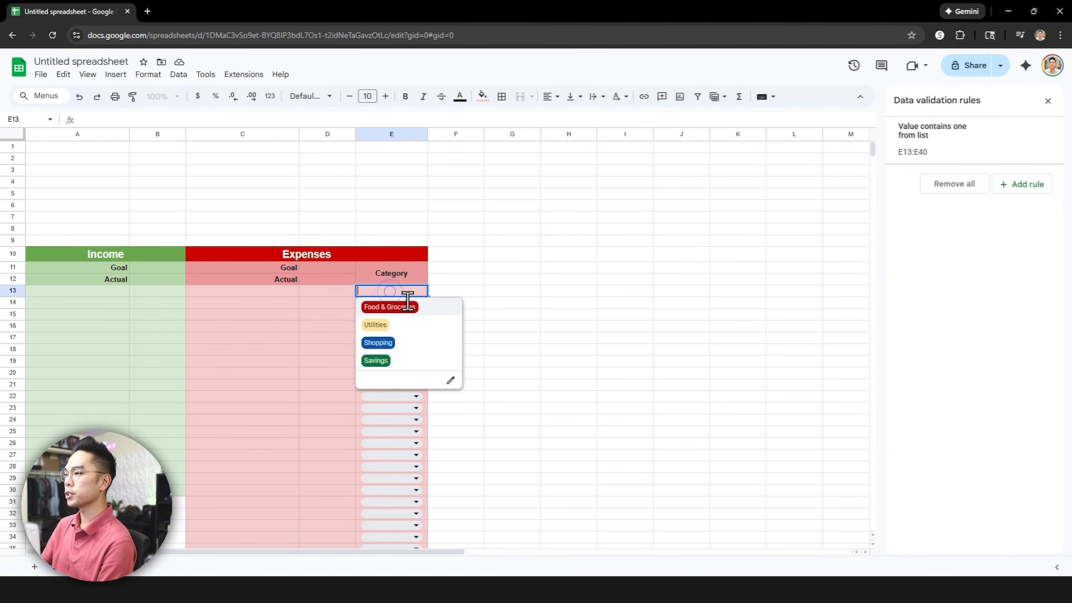
click(383, 324)
click(293, 291)
text(Internet Bill)
key(Return)
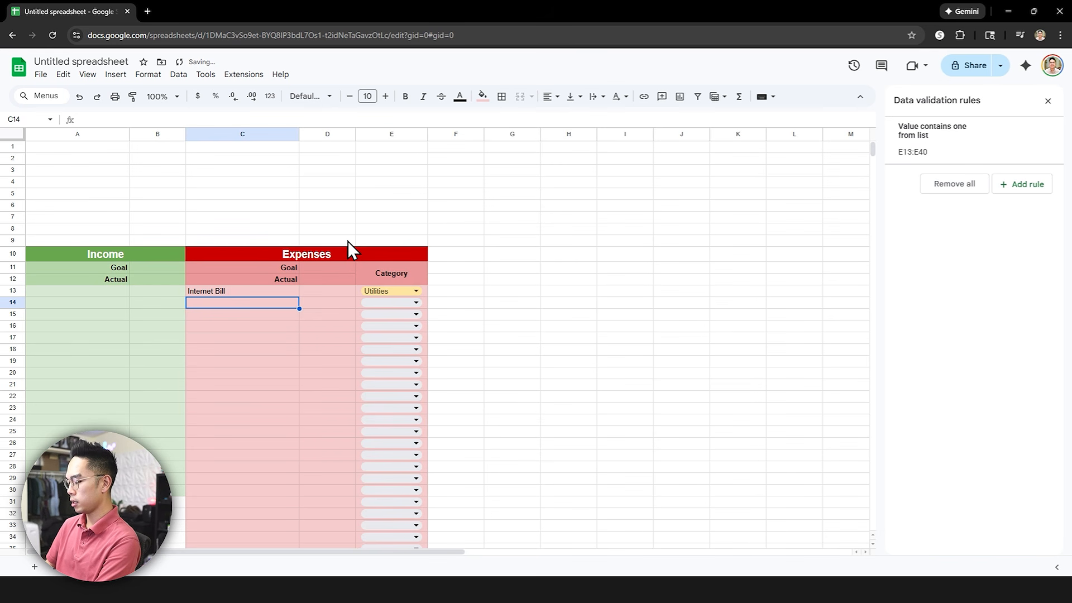
key(Up)
key(Right)
text(60)
click(550, 279)
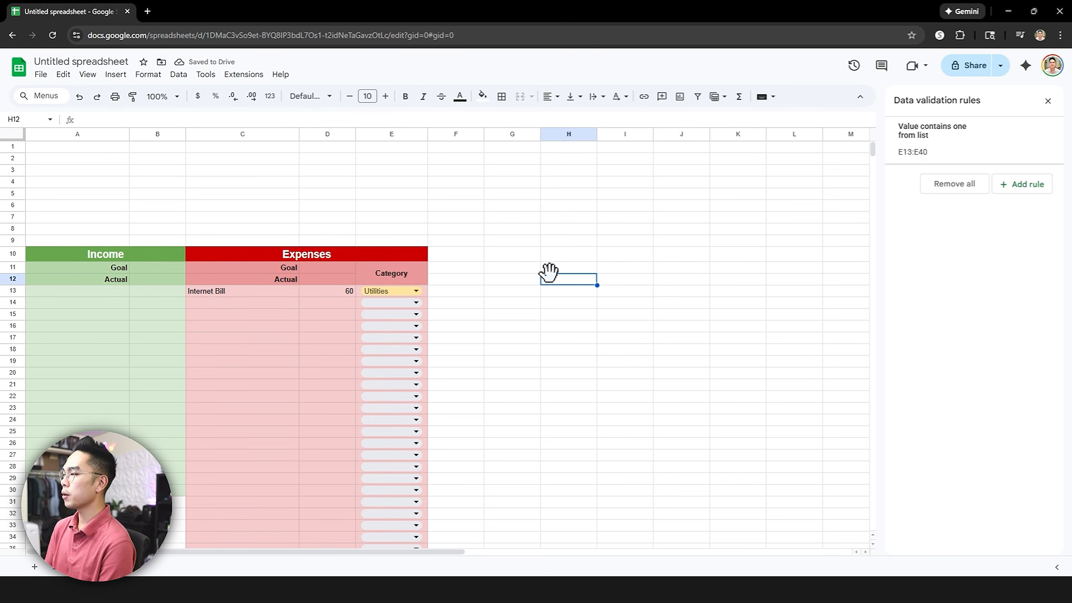
Format the Income and Expenses amount columns B and D as currency.
click(157, 134)
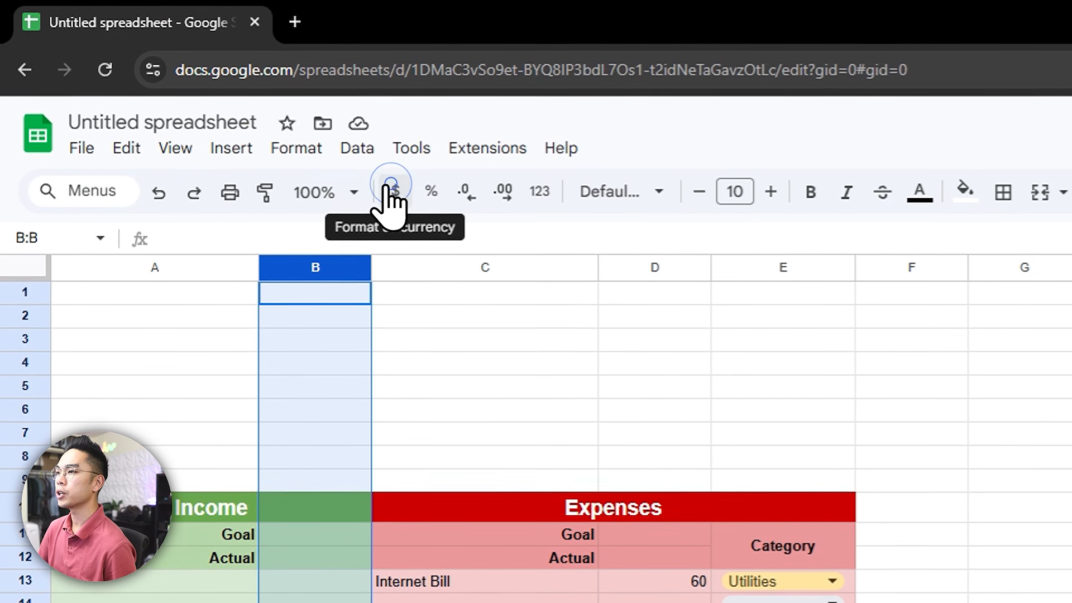
click(388, 123)
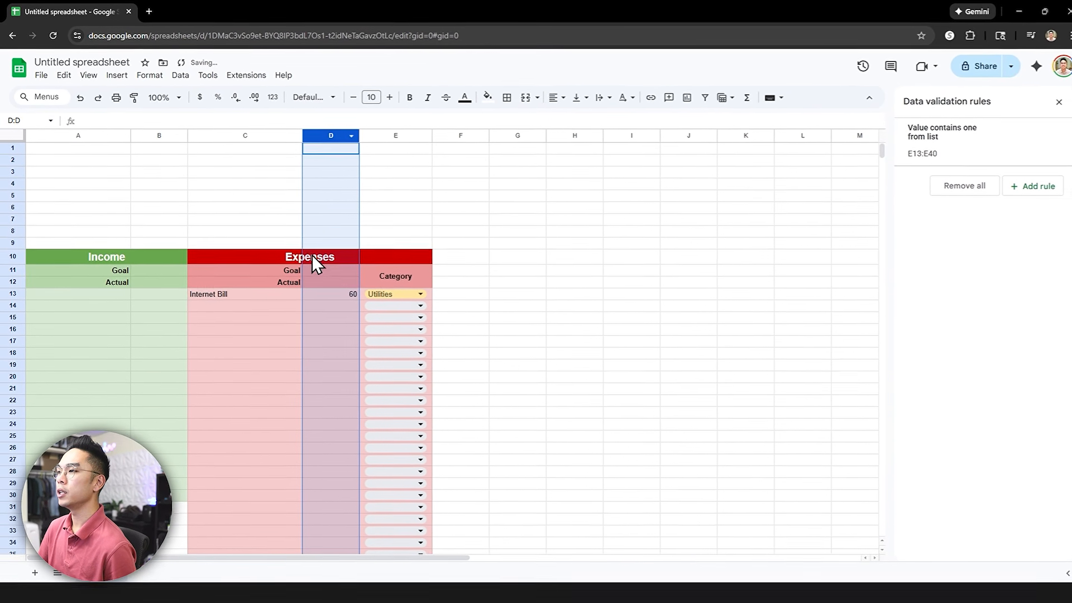
click(199, 97)
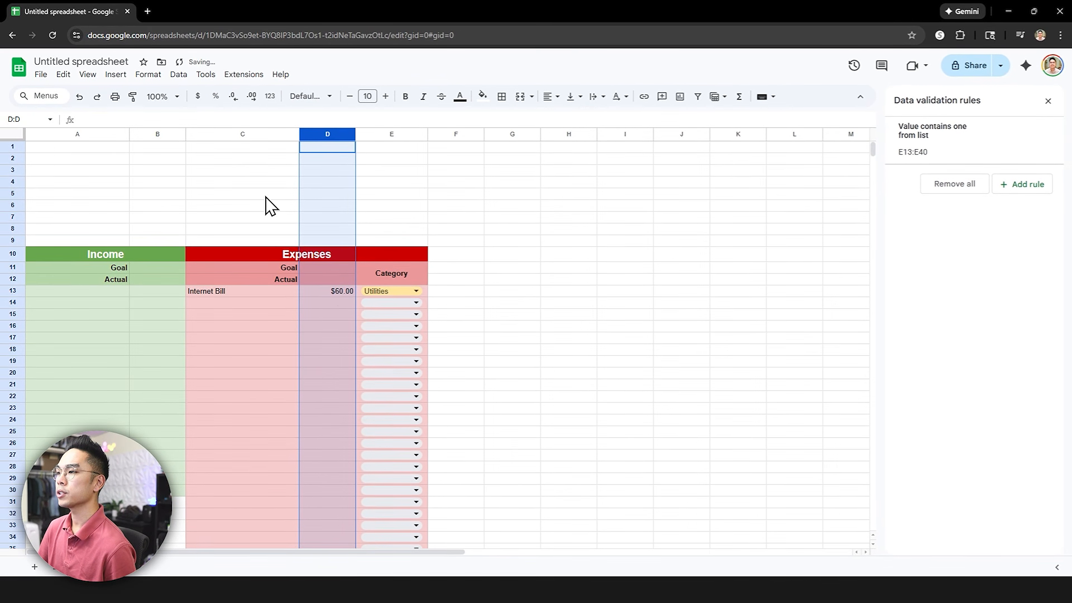
click(339, 304)
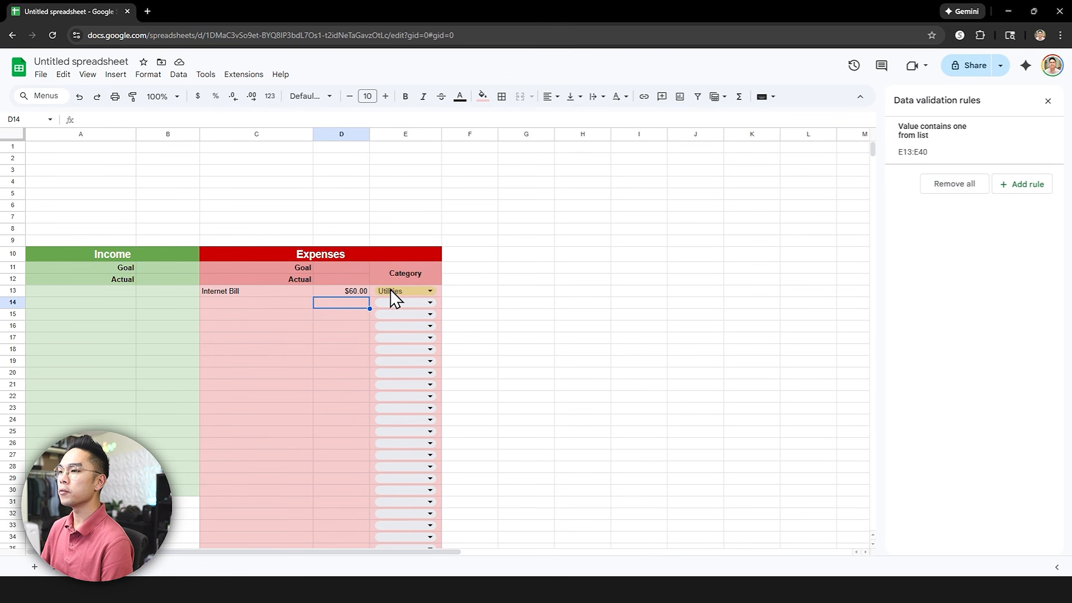
Enter the formula =SUM(B13:B) in B12 to total the actual income without a fixed end row.
click(188, 279)
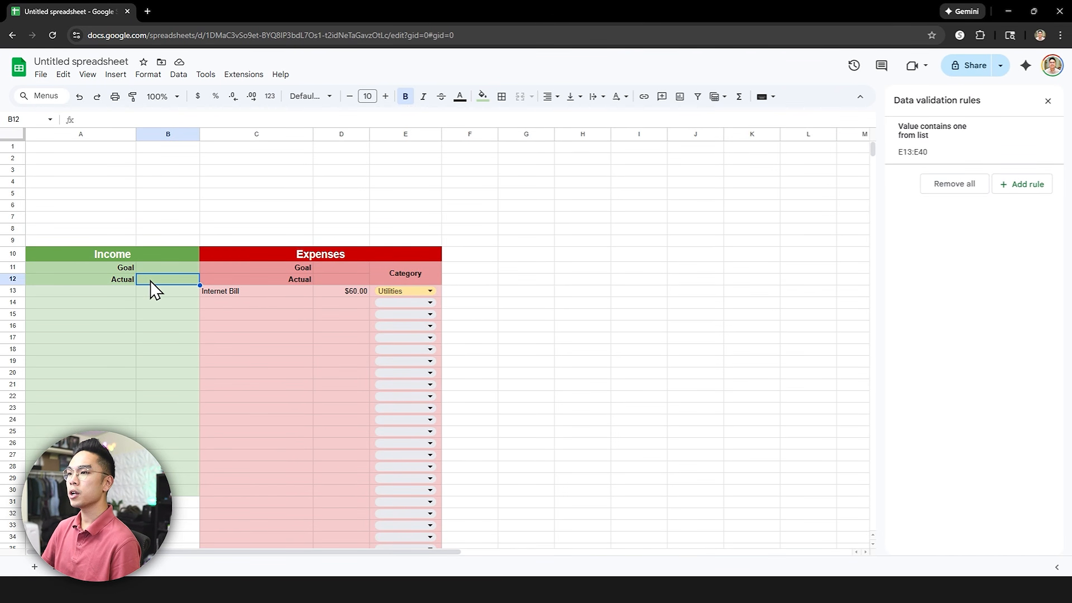
click(198, 119)
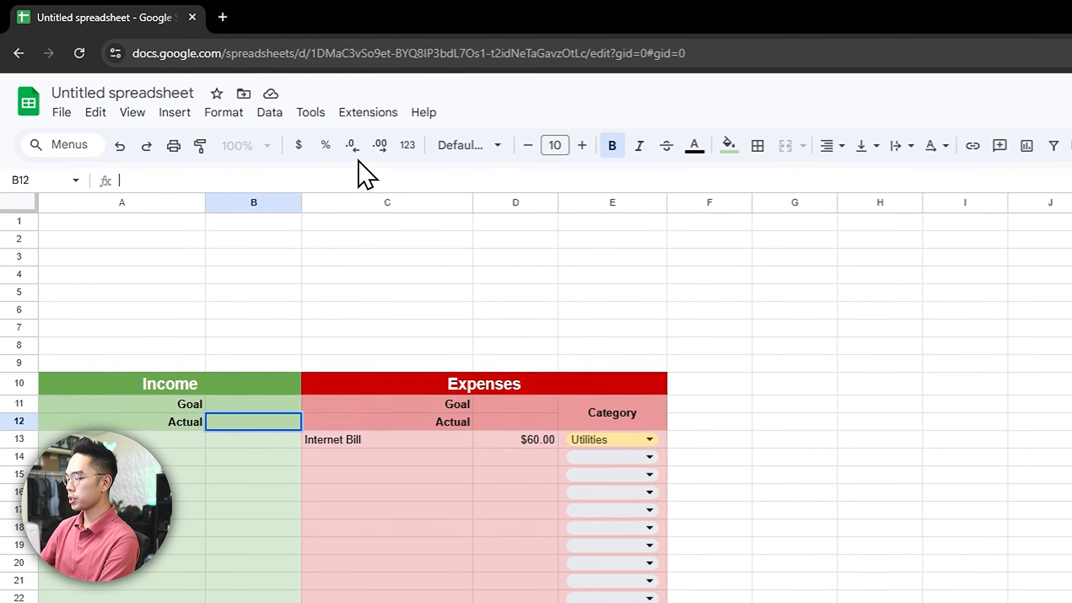
text(=)
text(SUM()
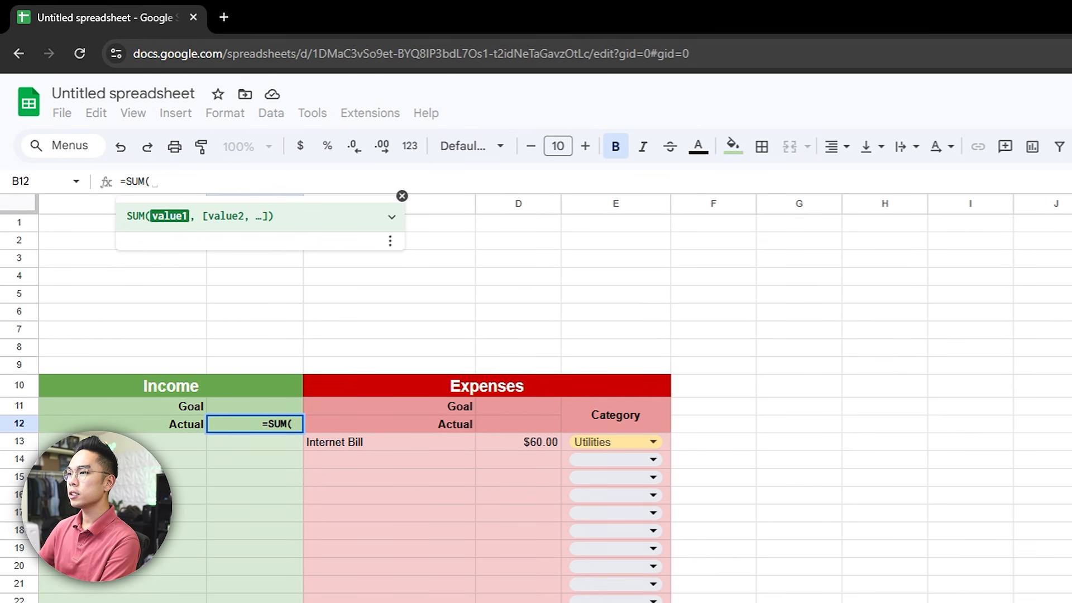
drag(272, 447, 279, 602)
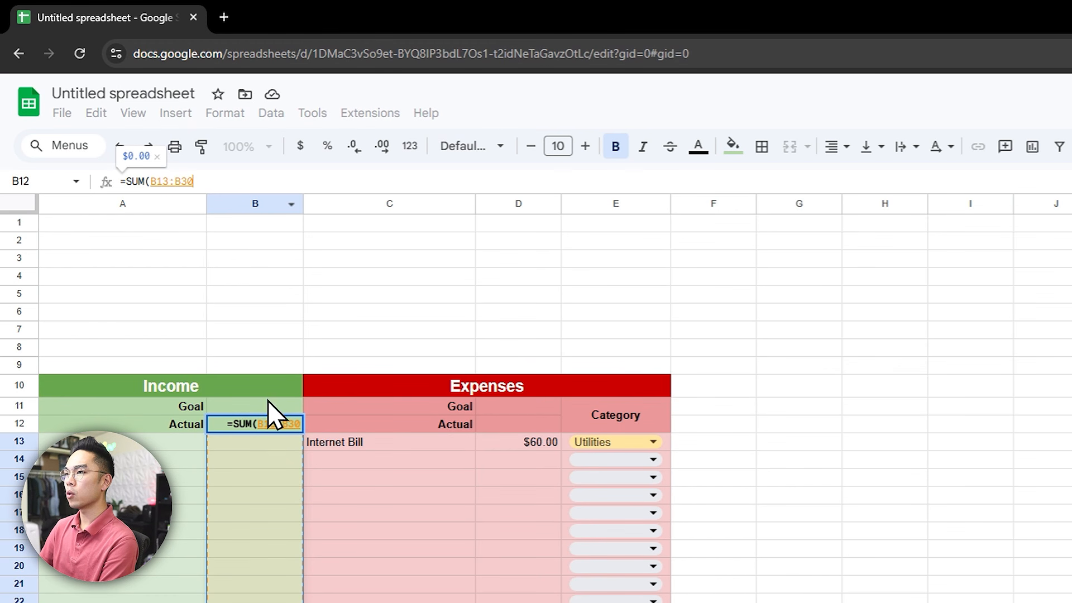
click(222, 184)
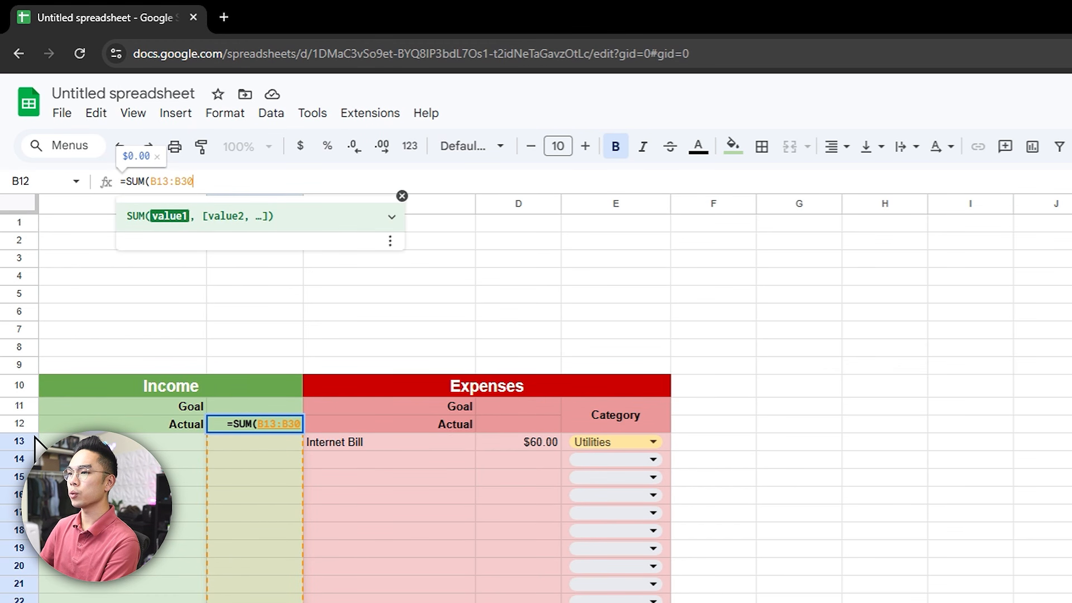
key(BackSpace)
key(BackSpace)
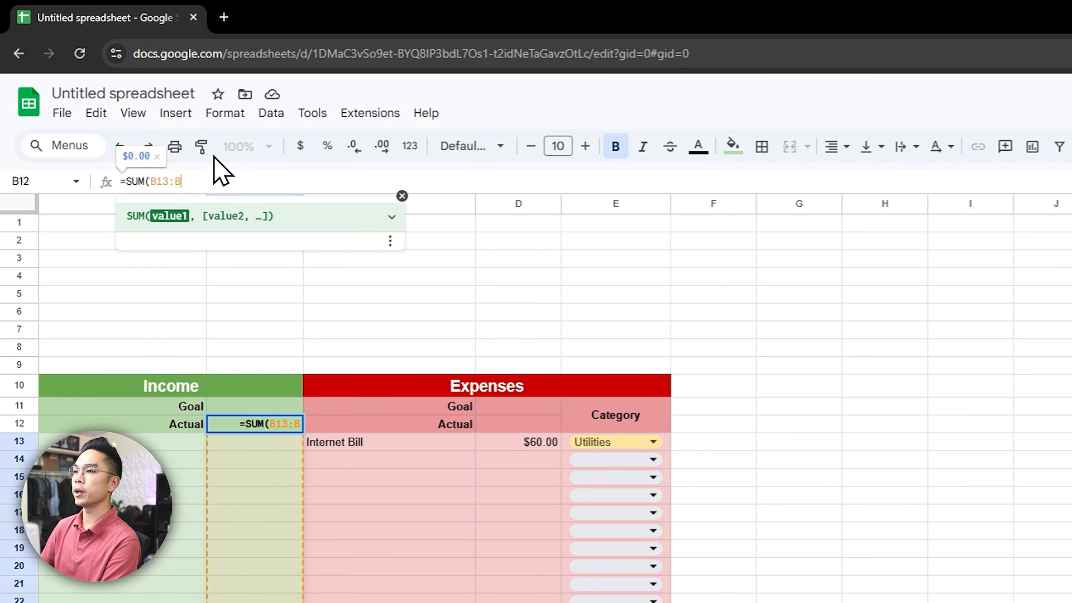
scroll(300, 510, down, 18)
scroll(296, 550, up, 18)
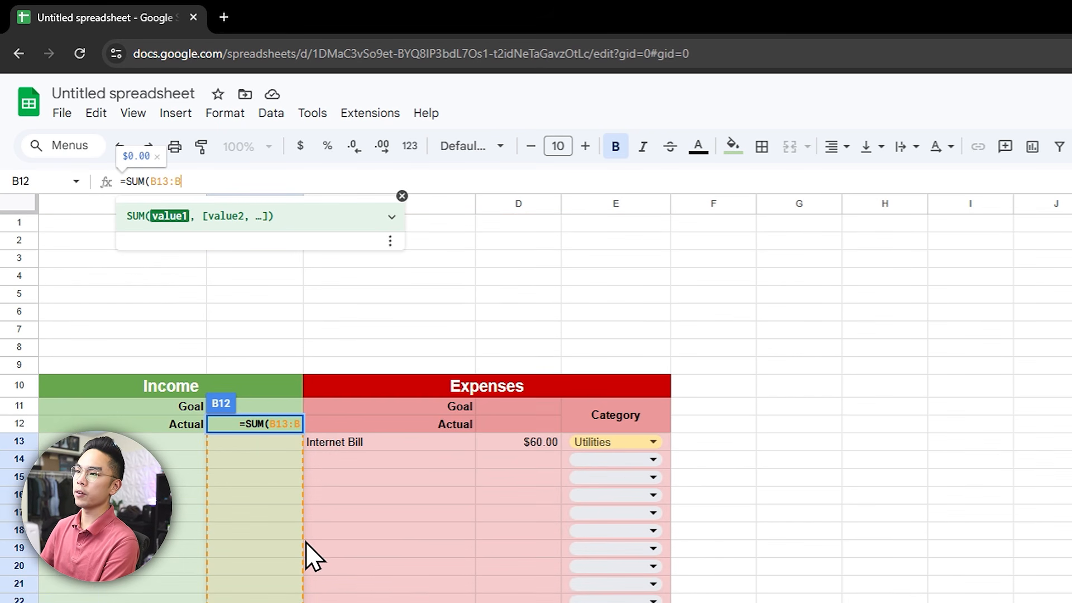
text())
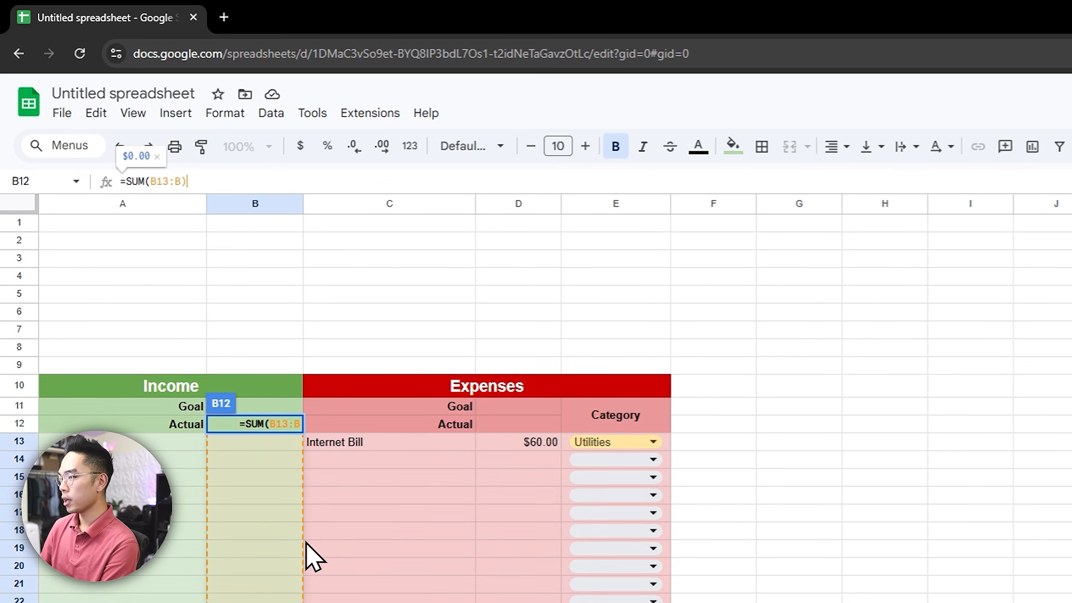
key(Return)
Enter the sample income amounts 20 in B13 and 50 in B14.
text(20)
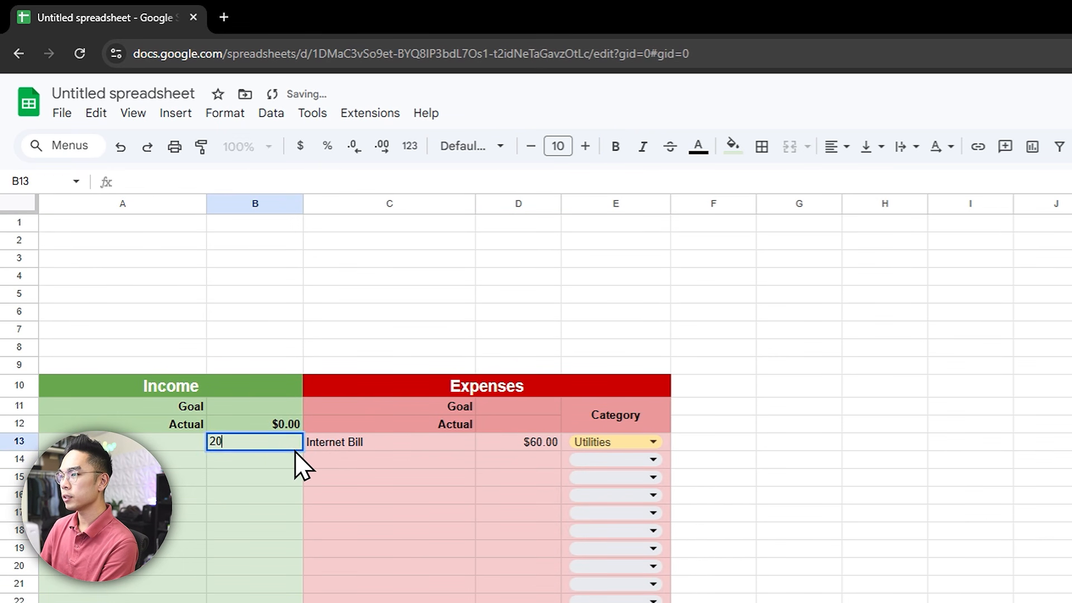
key(Return)
text(50)
key(Return)
click(270, 458)
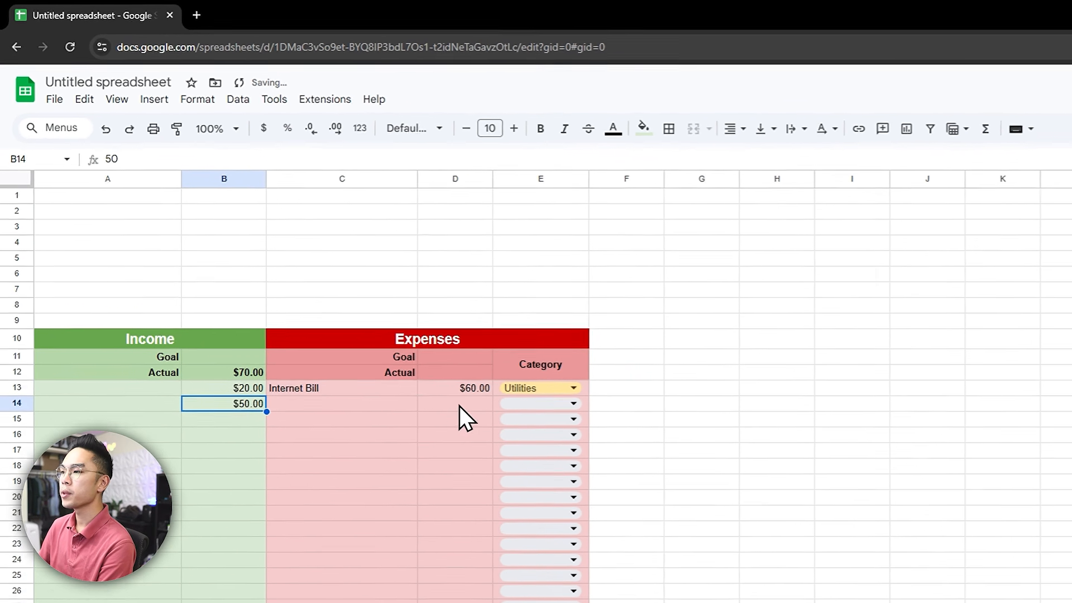
Enter the formula =SUM(D13:D) in D12 to total the actual expenses without a fixed end row.
click(545, 422)
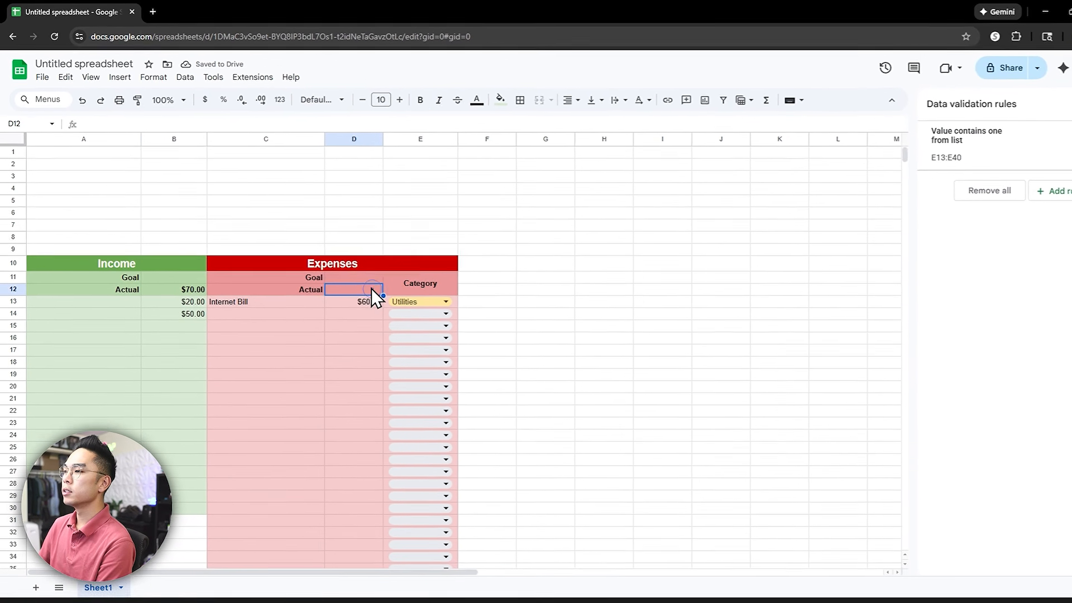
text(=S)
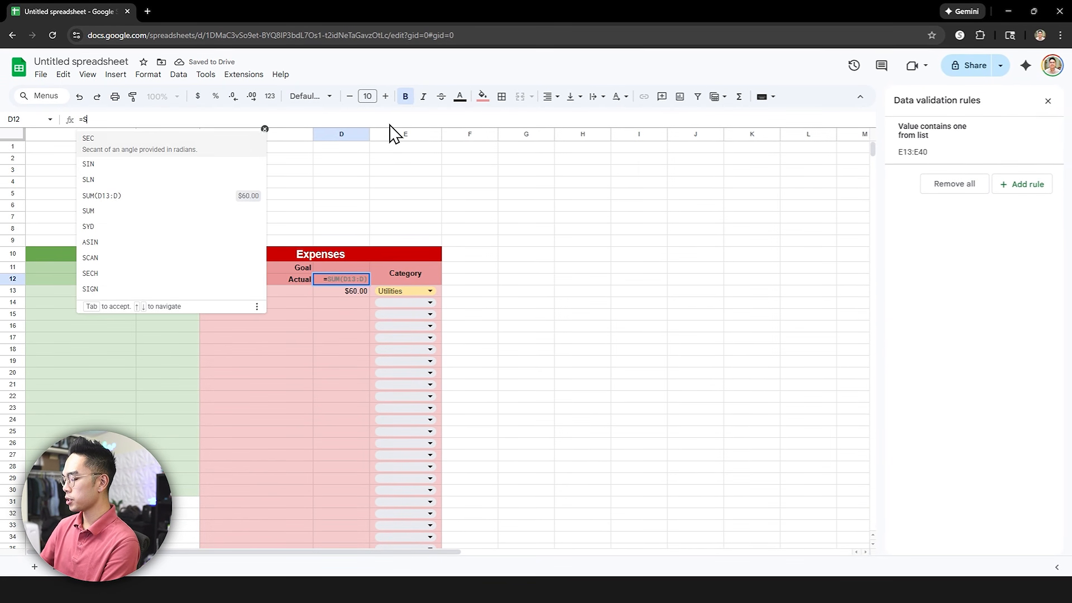
text(UM)
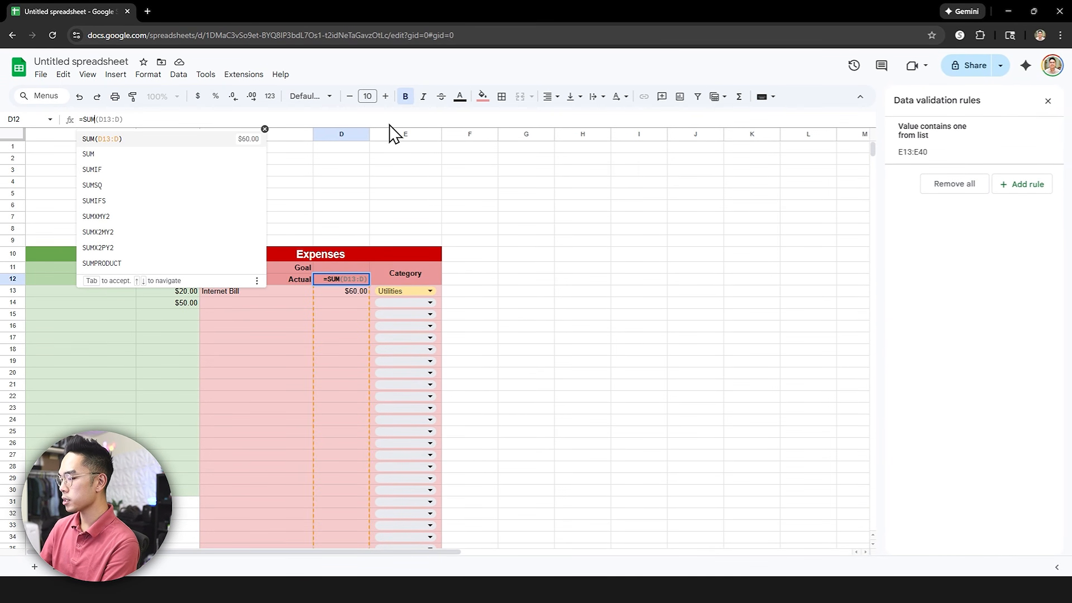
text(()
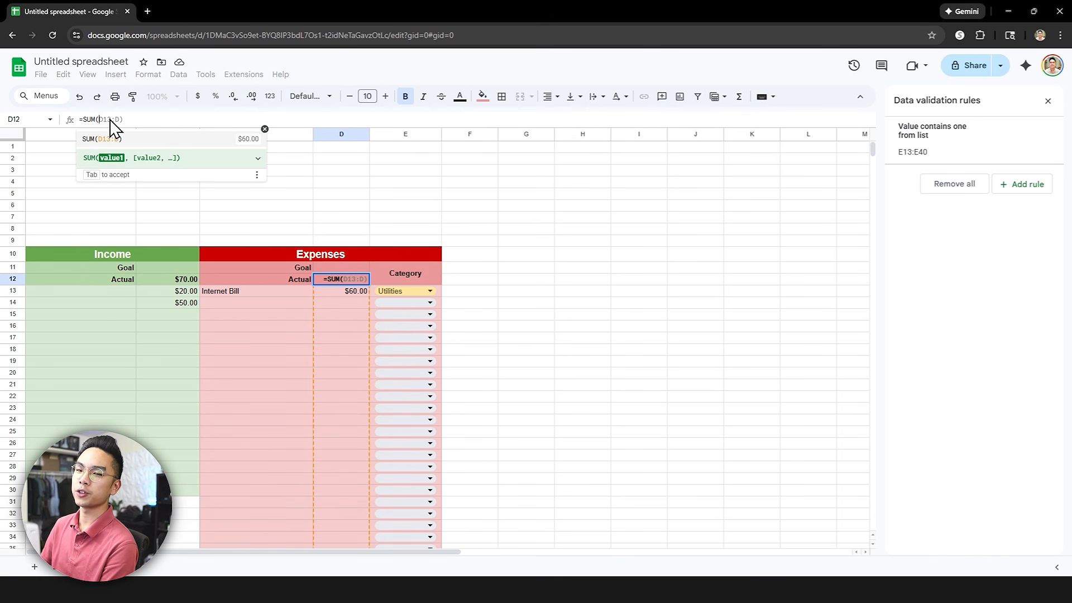
click(333, 291)
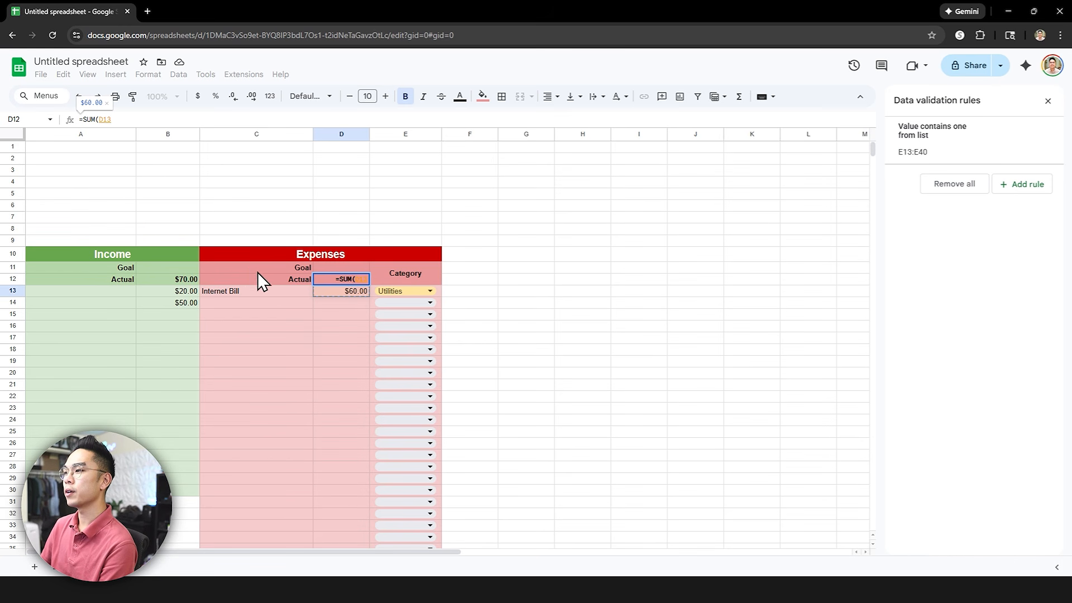
text(:D)
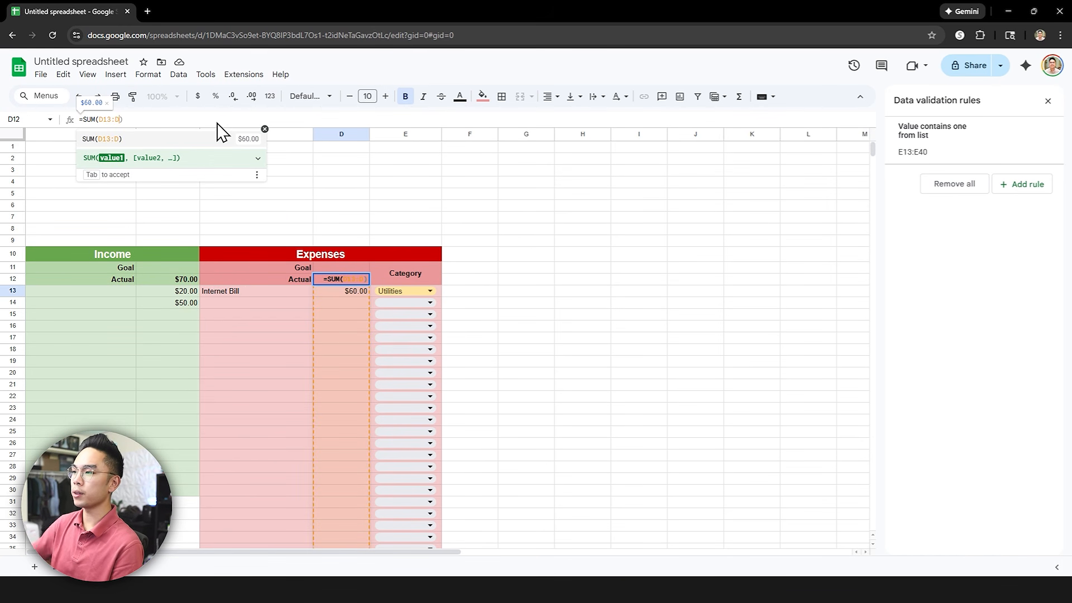
scroll(381, 269, down, 10)
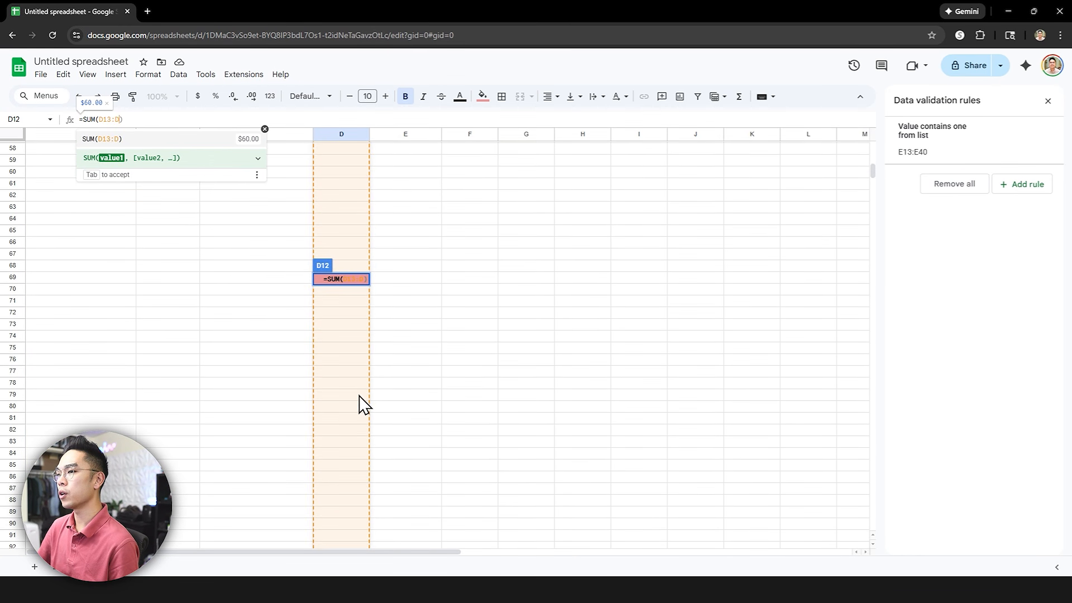
scroll(364, 402, up, 12)
text())
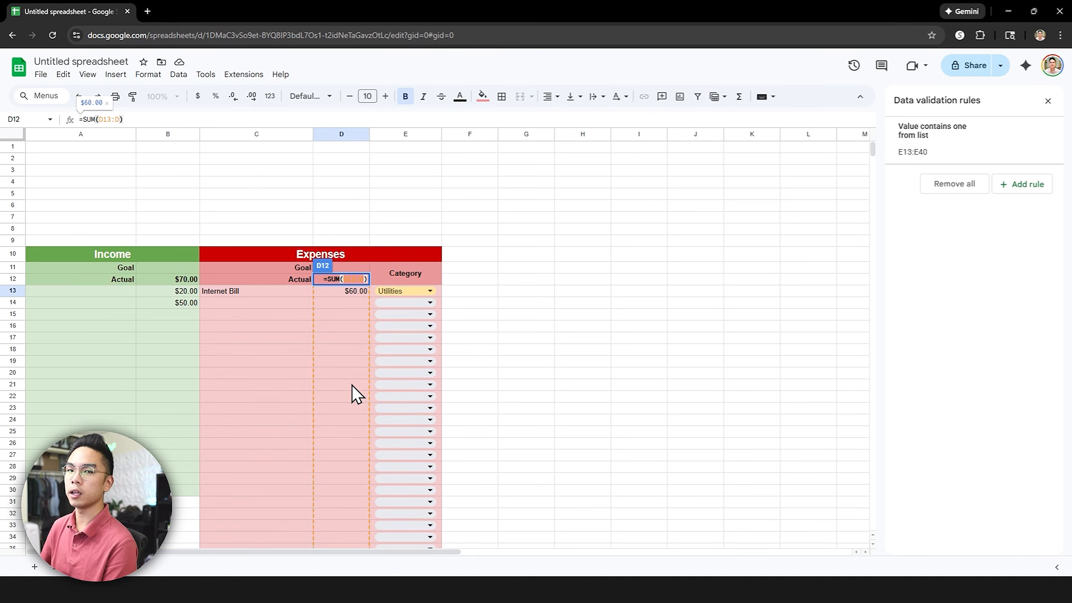
key(Return)
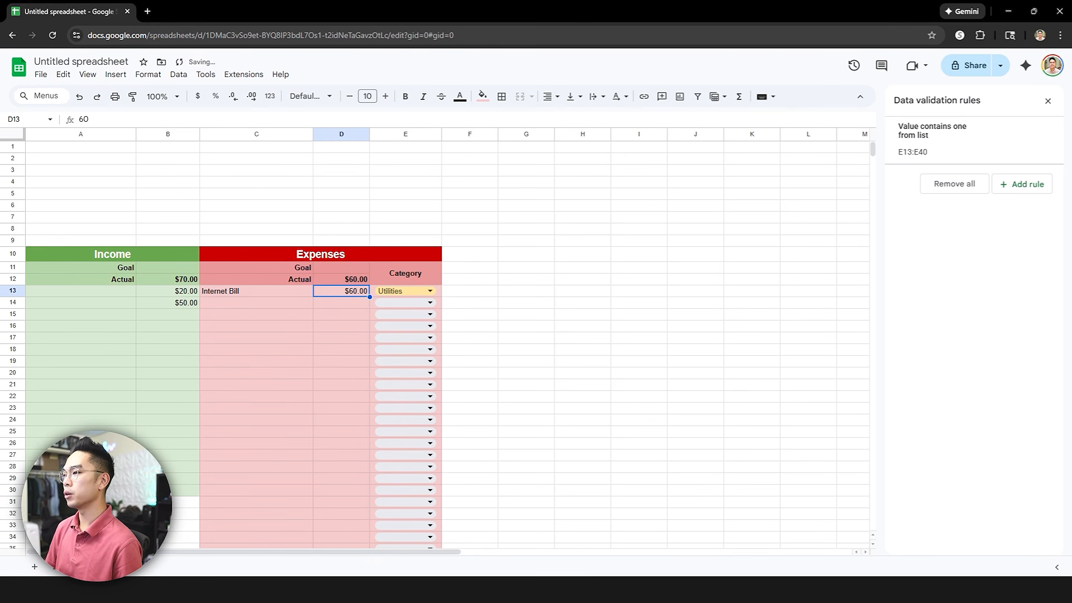
Enter the sample expense amounts 30 in D14 and 50 in D15.
click(356, 302)
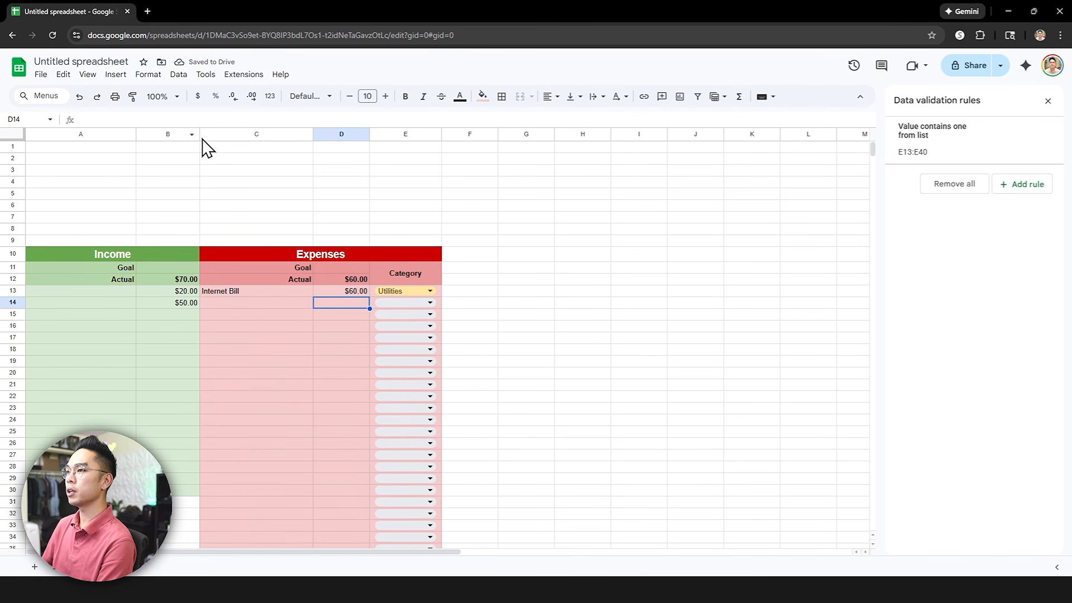
text(30)
key(Return)
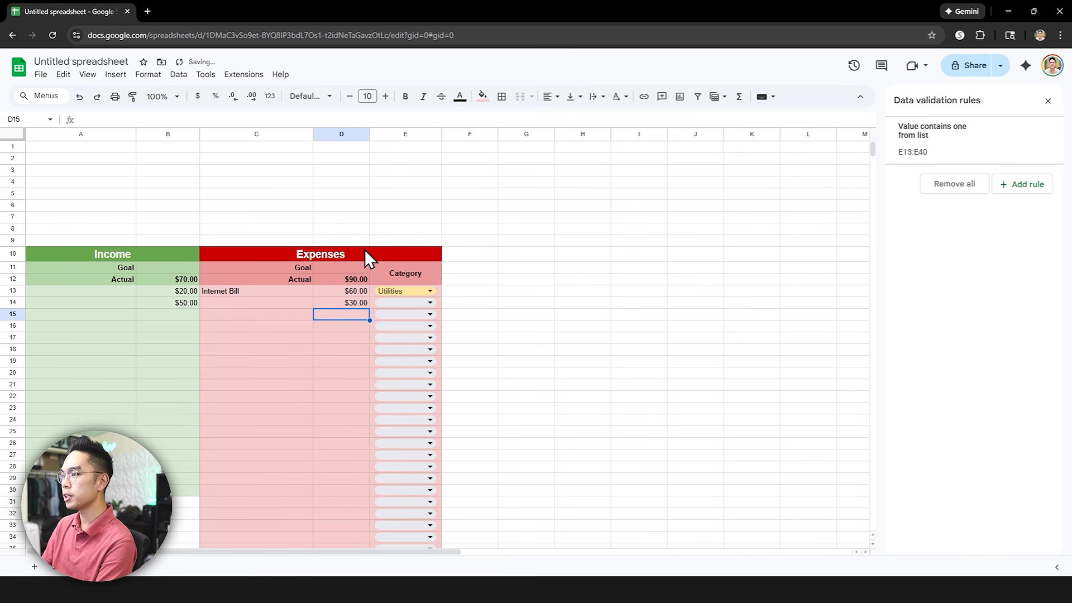
text(50)
key(Return)
Narrow column F to a thin spacer beside the Expenses section and enter the heading Food & Groceries in G10.
click(524, 254)
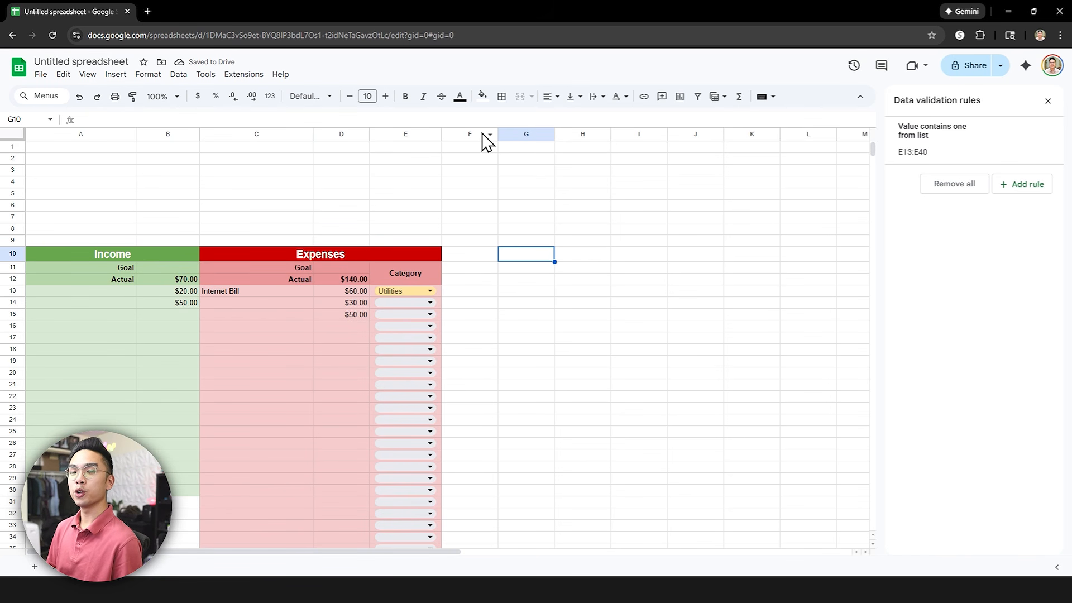
drag(443, 134, 457, 152)
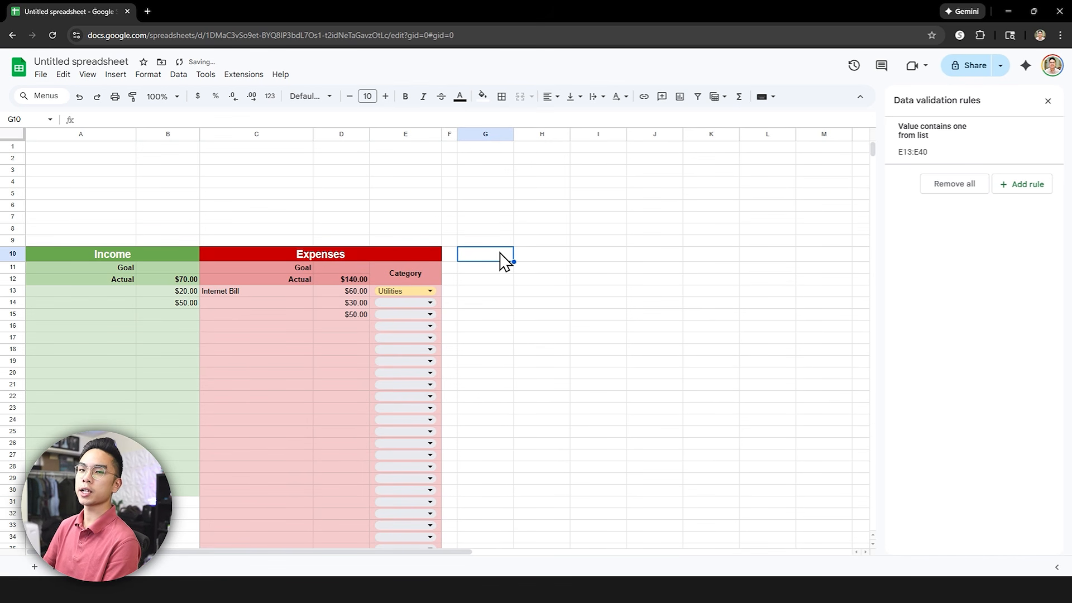
click(398, 291)
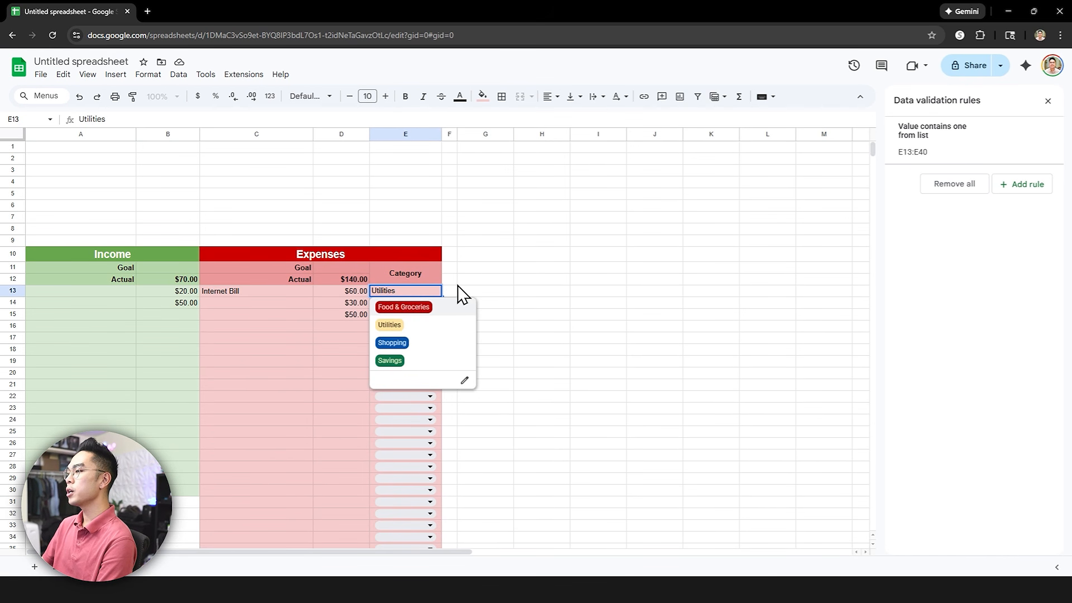
click(482, 294)
click(430, 291)
click(478, 268)
click(482, 258)
text(Food & Groceries)
key(Return)
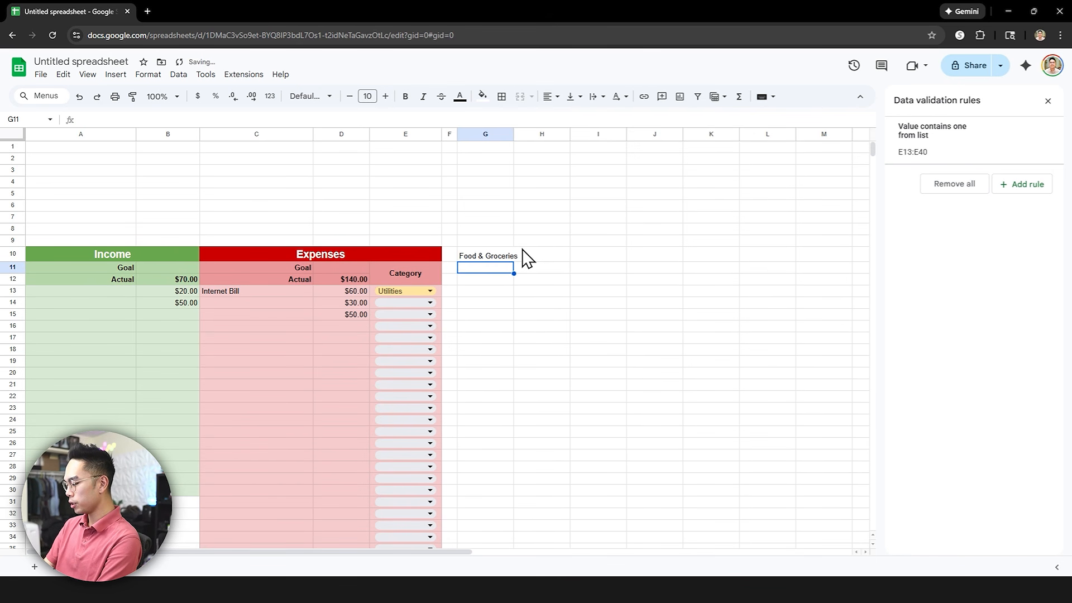
Enter the labels Goal in G11 and Actual in G12 and align both to the right of their cells.
text(Goal)
key(Return)
text(Actual)
key(Return)
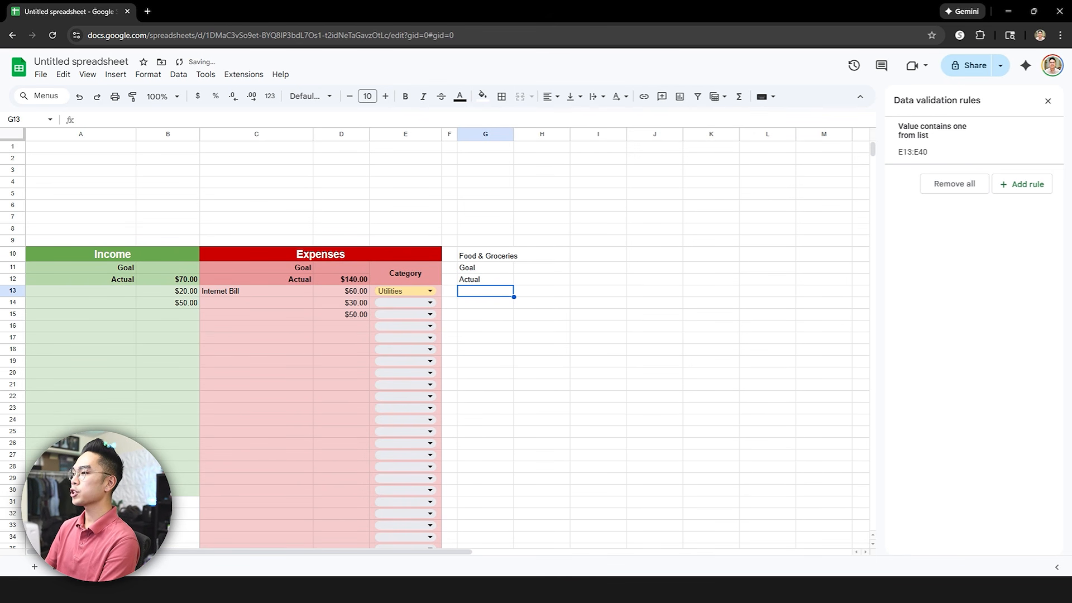
key(Up)
key(shift+Up)
click(551, 97)
click(585, 120)
Merge G10:H10 and center the Food & Groceries heading across it.
click(533, 256)
drag(487, 256, 536, 262)
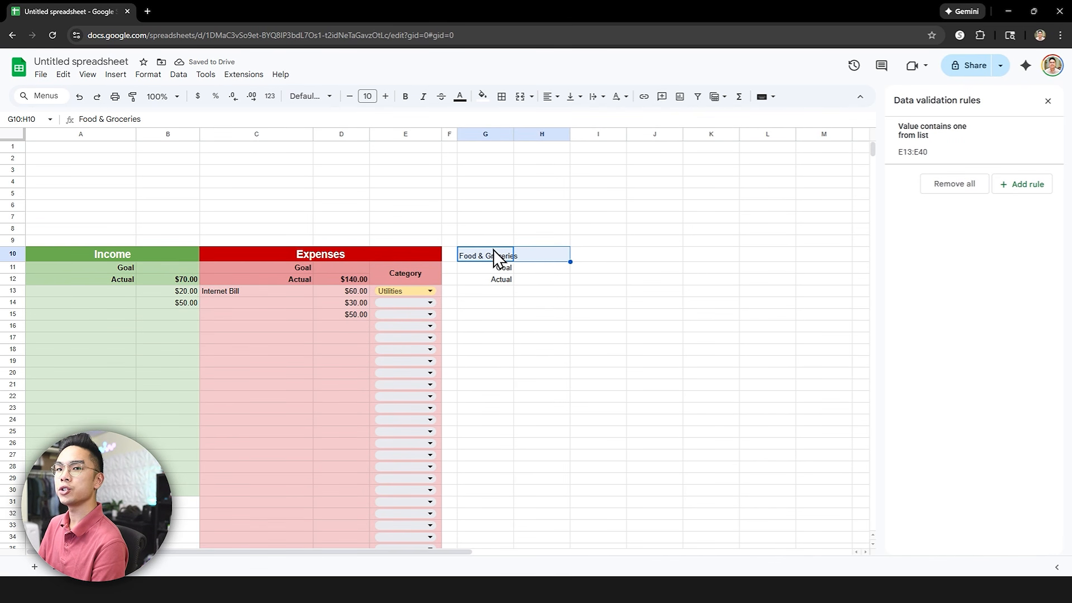
click(520, 97)
click(550, 97)
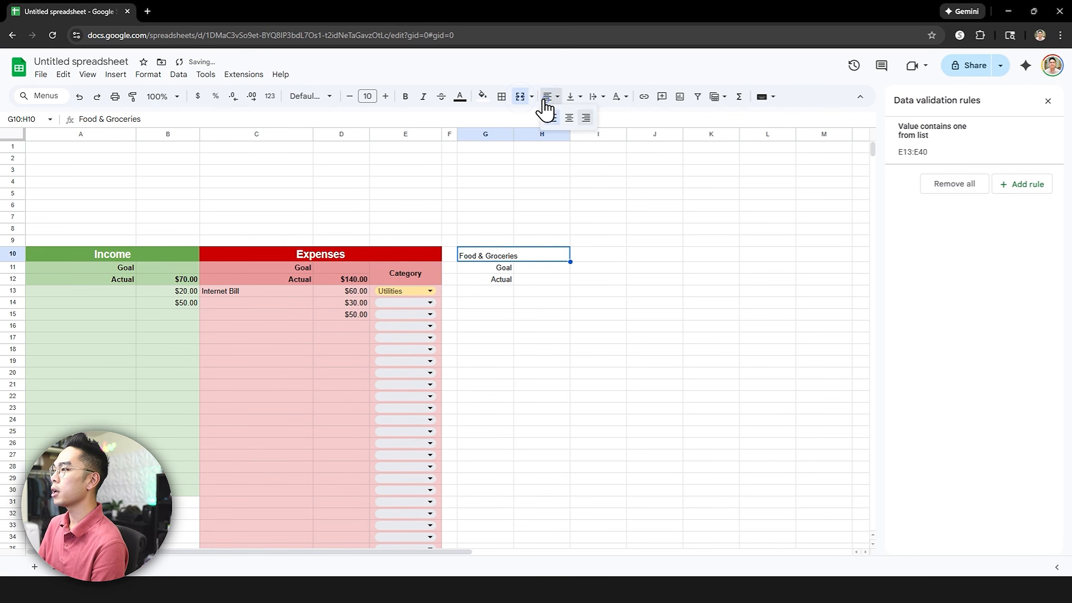
click(569, 119)
Fill the Food & Groceries heading with yellow and the Goal and Actual rows G11:H12 with a lighter yellow.
click(480, 96)
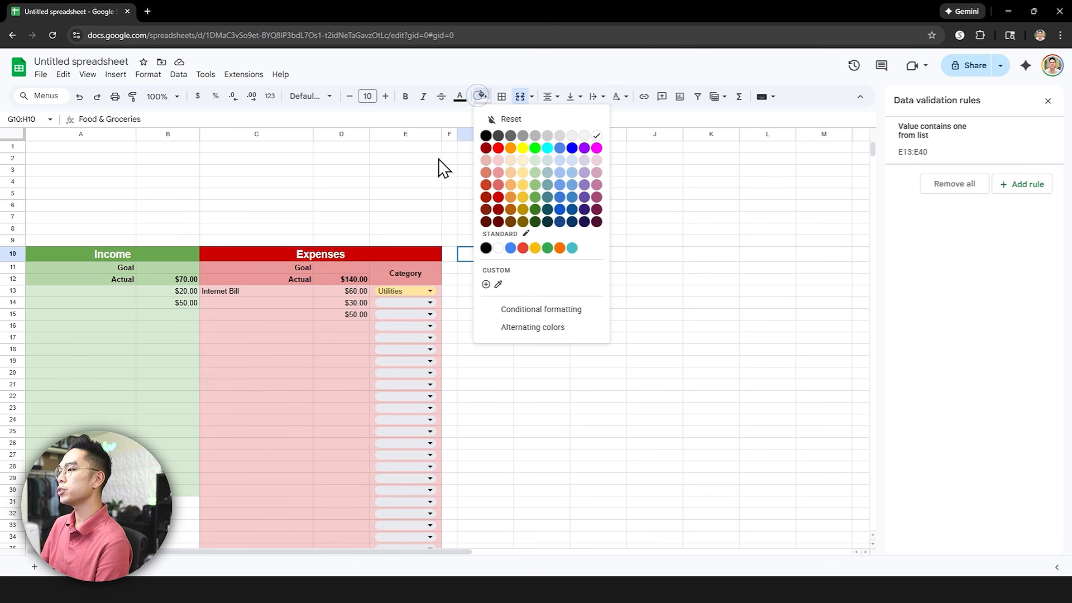
click(523, 185)
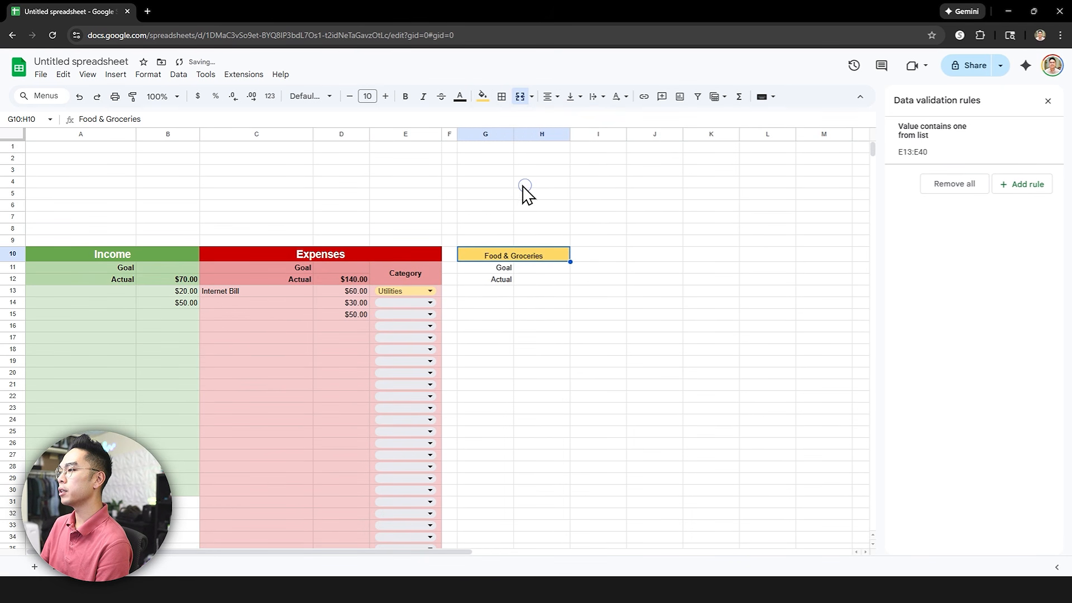
mouse_move(505, 268)
mouse_down()
mouse_move(526, 282)
mouse_move(514, 277)
mouse_up()
click(482, 96)
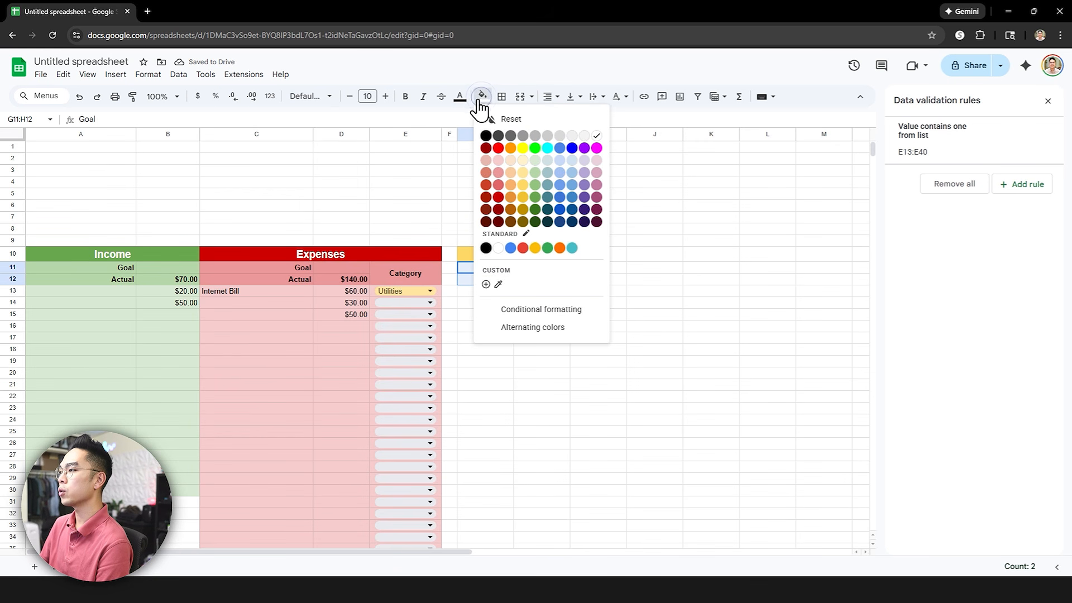
click(521, 185)
Fill the entry rows G13:H26 under Food & Groceries with the palest yellow.
click(607, 291)
drag(503, 292, 543, 338)
scroll(536, 318, down, 2)
scroll(517, 337, up, 3)
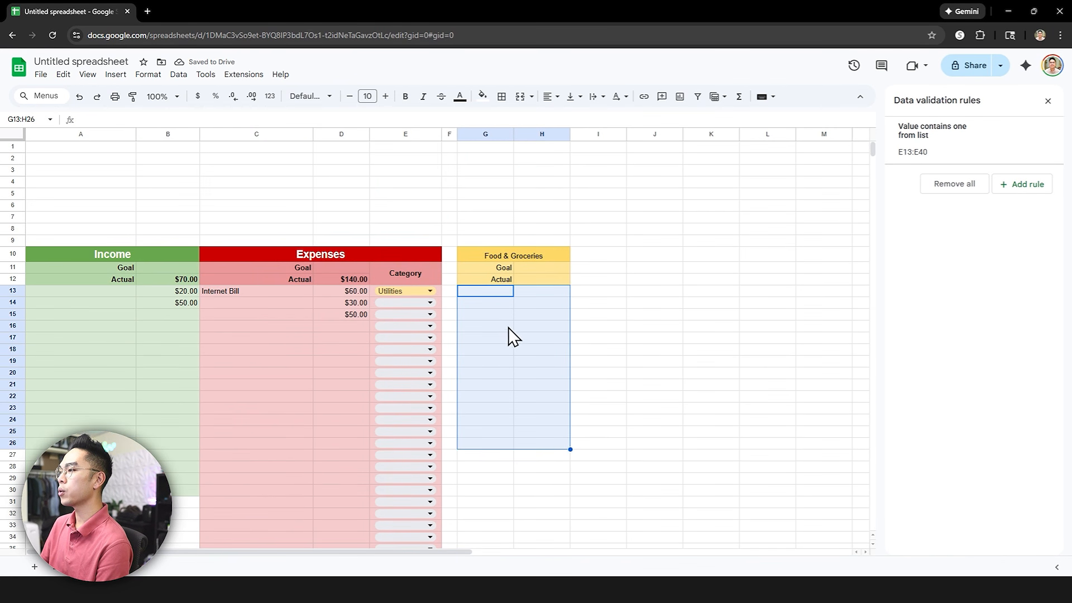
click(482, 97)
click(522, 161)
click(642, 230)
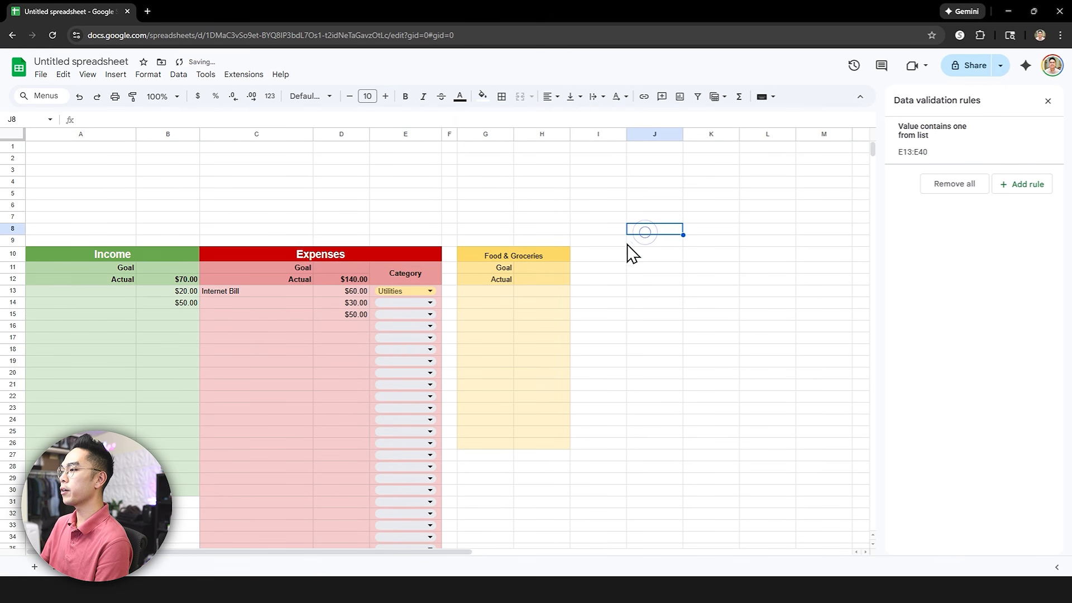
Make the Food & Groceries heading bold and enlarge its font to match the Income and Expenses headings.
click(504, 257)
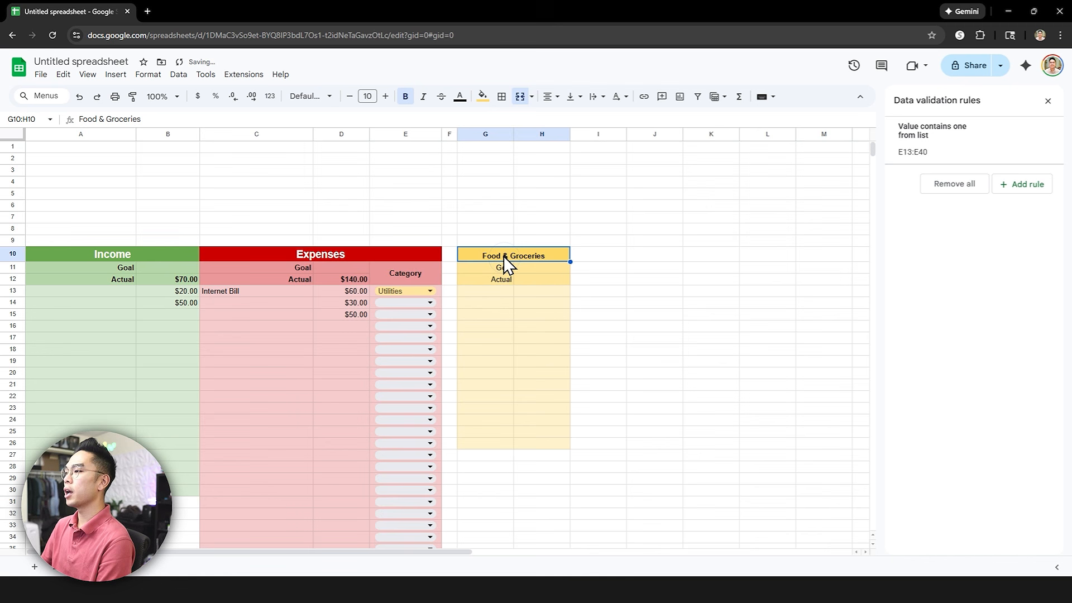
click(384, 96)
click(385, 96)
click(384, 96)
click(384, 96)
click(416, 249)
click(478, 255)
Bold the Goal and Actual labels in G11:G12 and widen column G to about the width of the Expenses description column.
drag(487, 268, 491, 282)
key(ctrl+b)
click(573, 283)
click(555, 271)
click(543, 279)
drag(514, 134, 571, 134)
click(605, 201)
Enter the formula =SUM(H13:H26) in H12 to total the actual Food & Groceries spending.
click(576, 278)
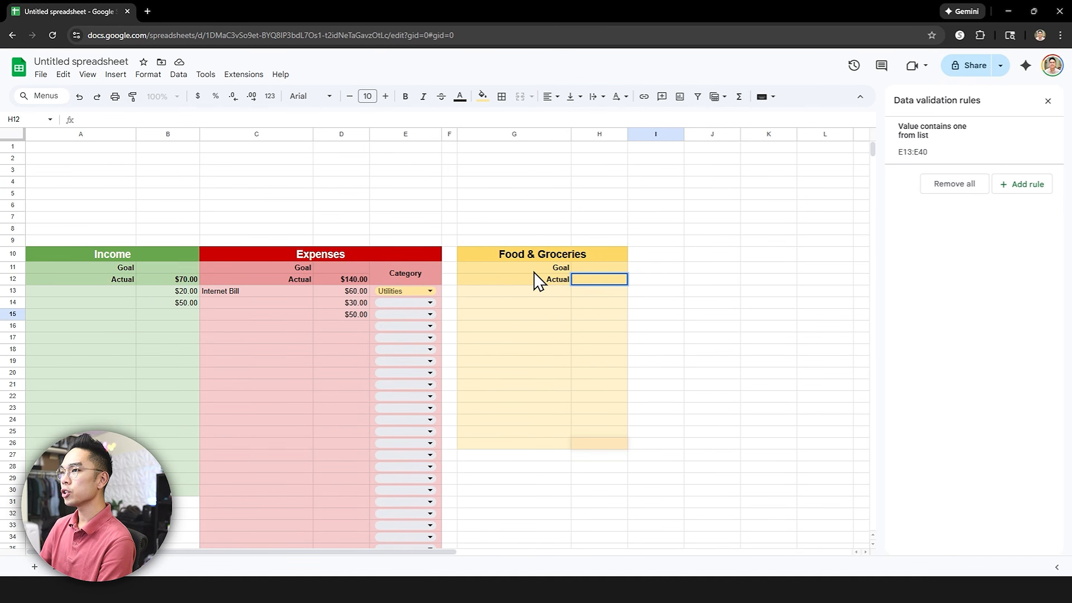
text(=SUM()
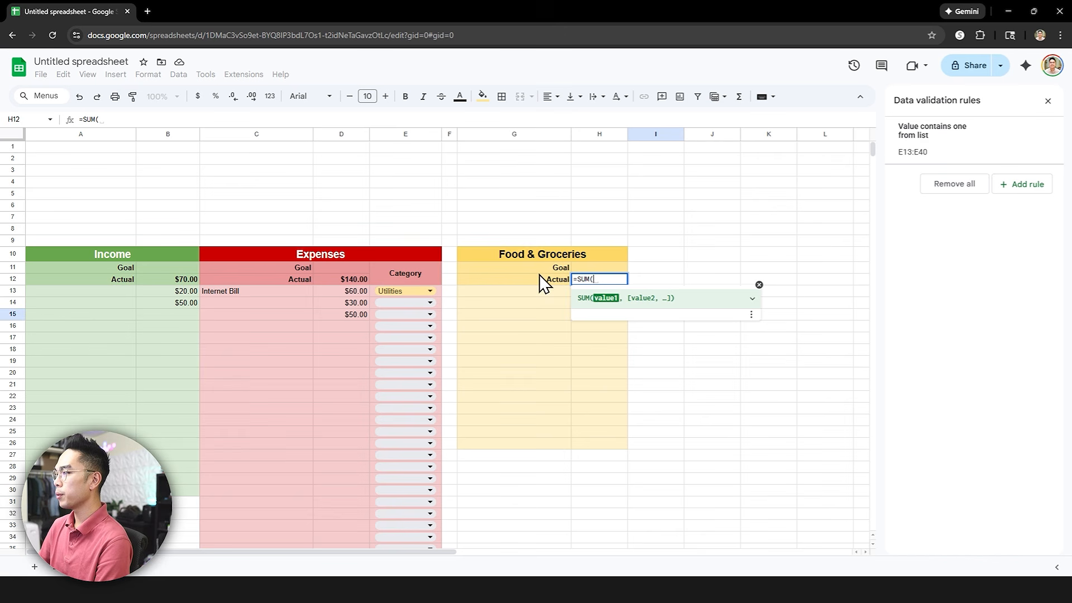
click(758, 285)
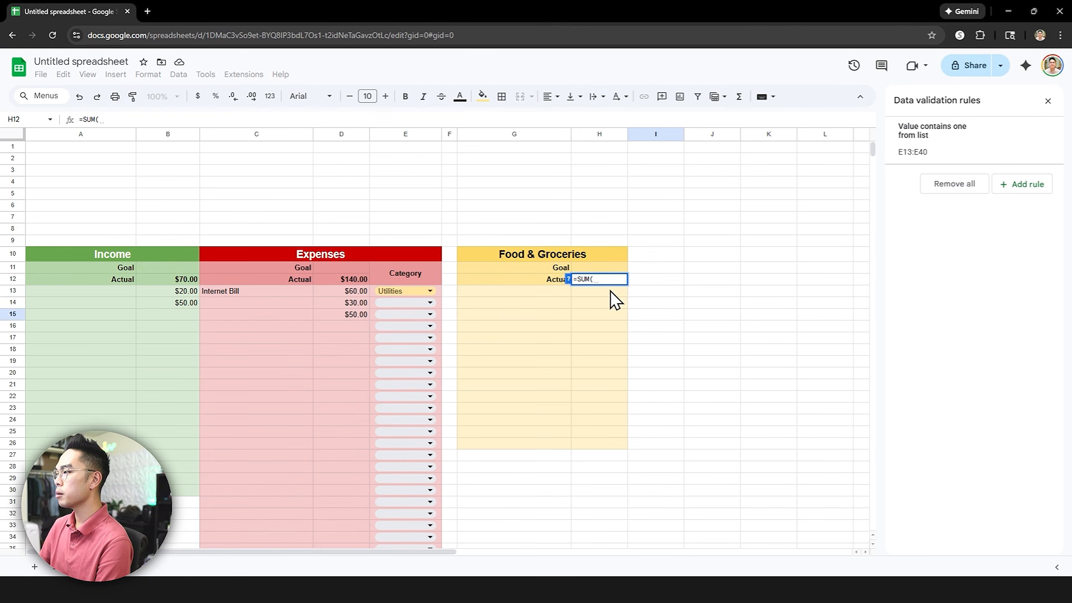
drag(597, 292, 612, 456)
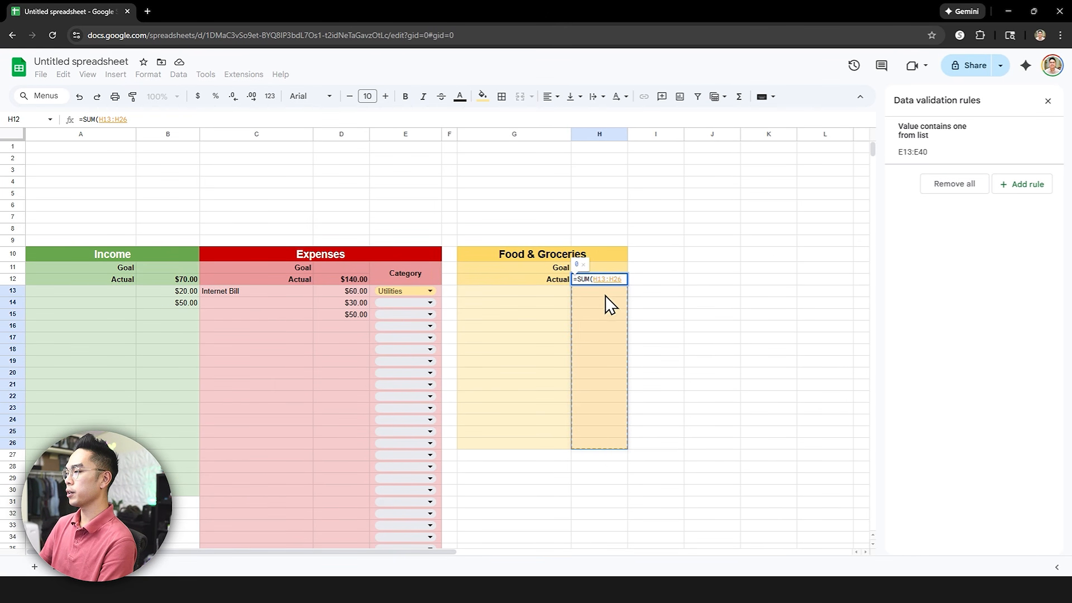
key(Return)
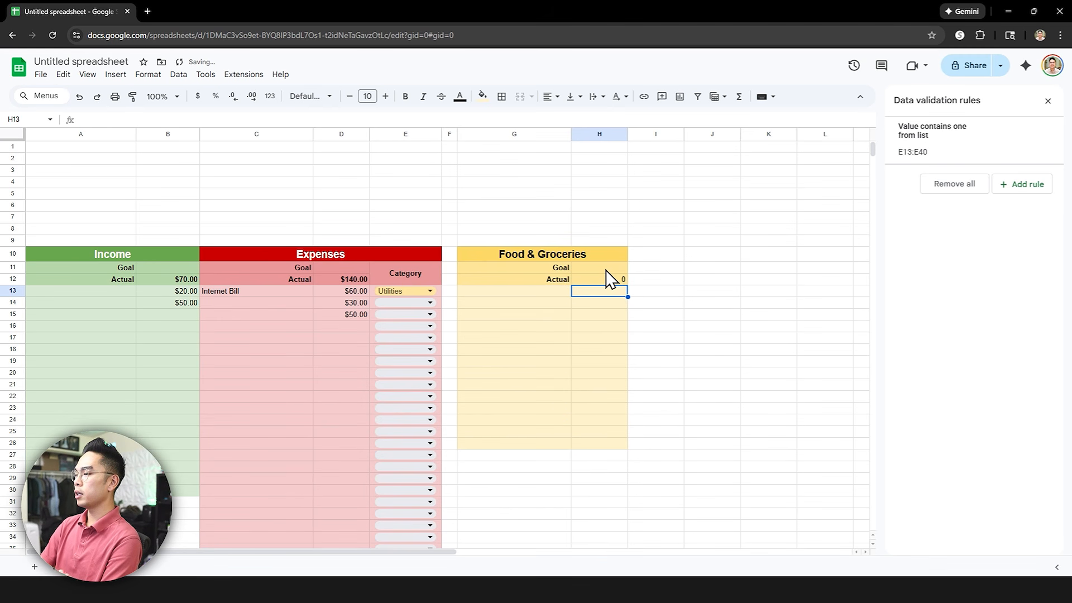
Format the whole Food & Groceries amount column H as currency.
click(603, 135)
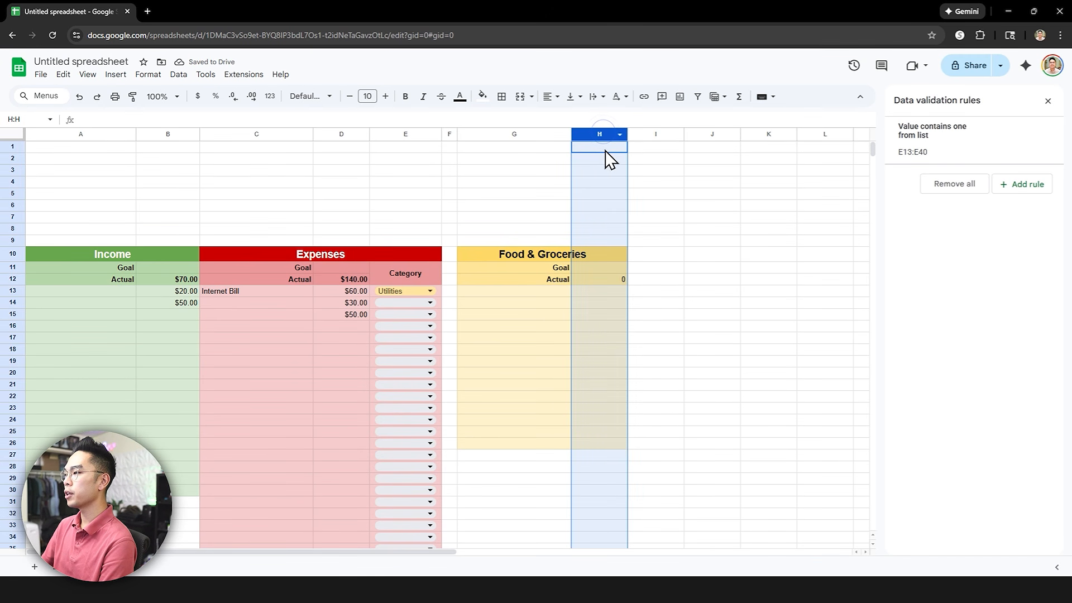
click(196, 97)
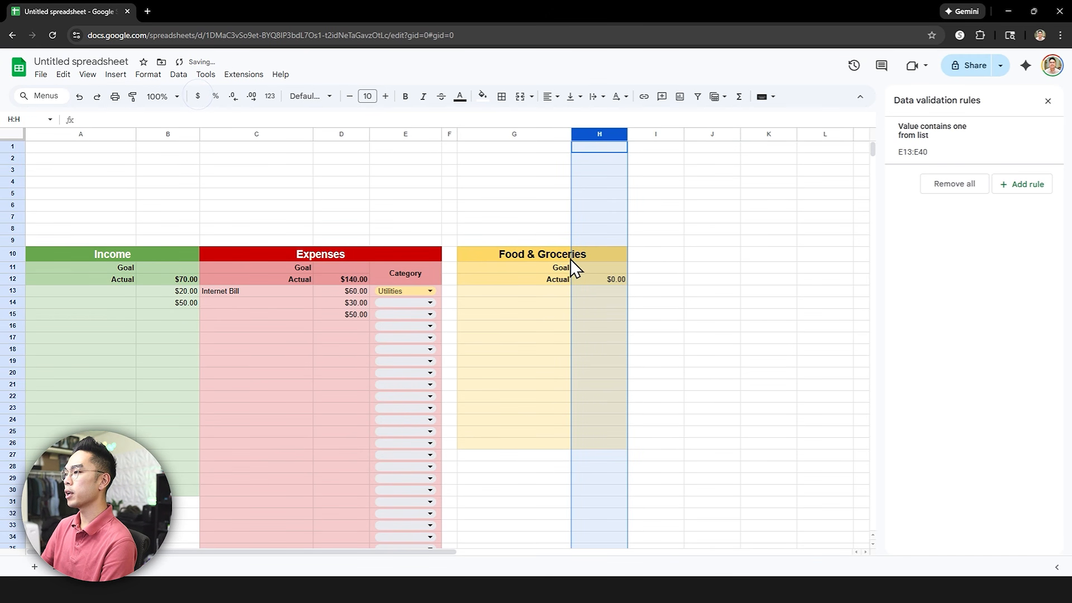
click(603, 268)
click(538, 299)
Name the $30.00 expense in row 14 McDonalds and set its category to Food & Groceries.
click(246, 301)
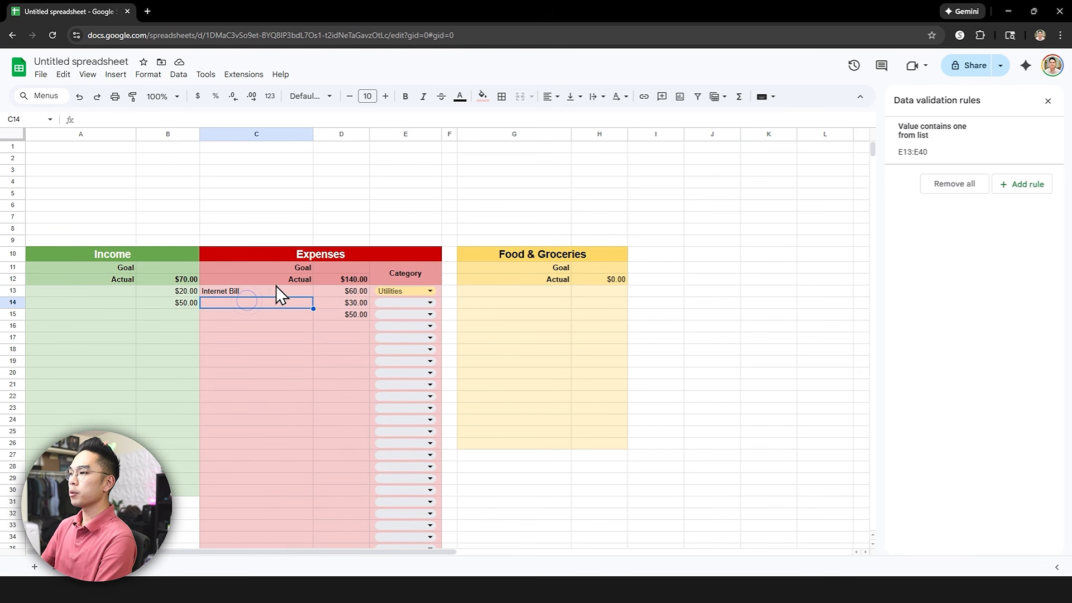
text(McDonalds)
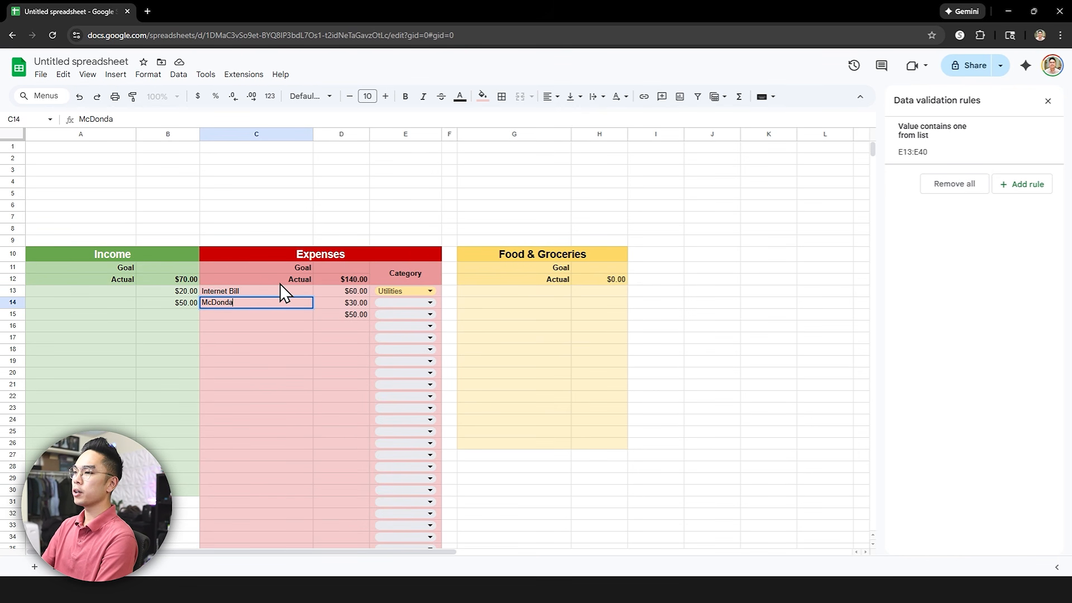
key(Return)
click(404, 302)
click(393, 316)
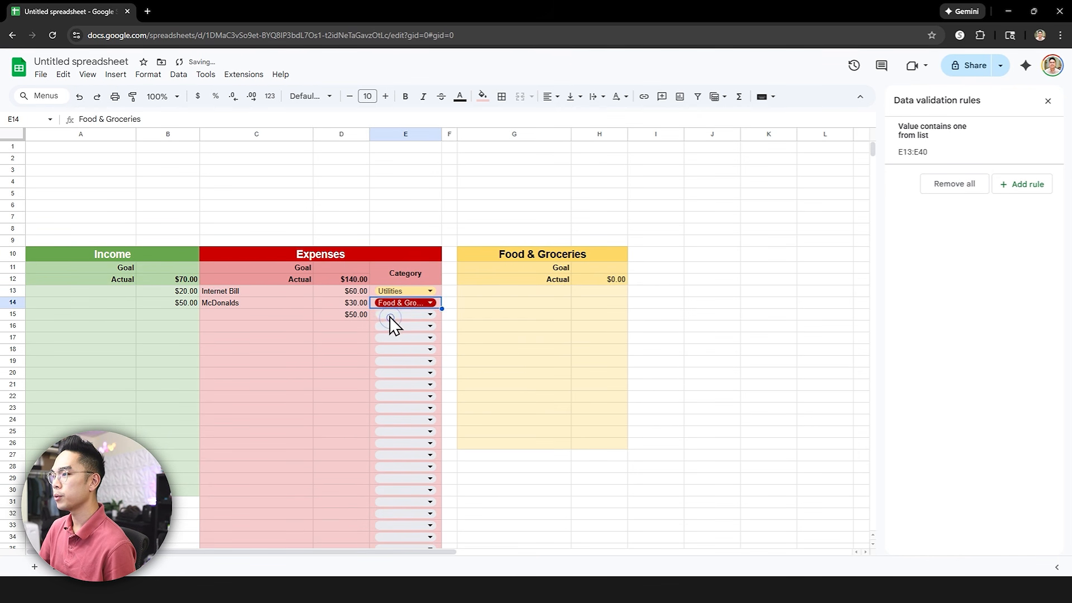
click(471, 316)
click(504, 290)
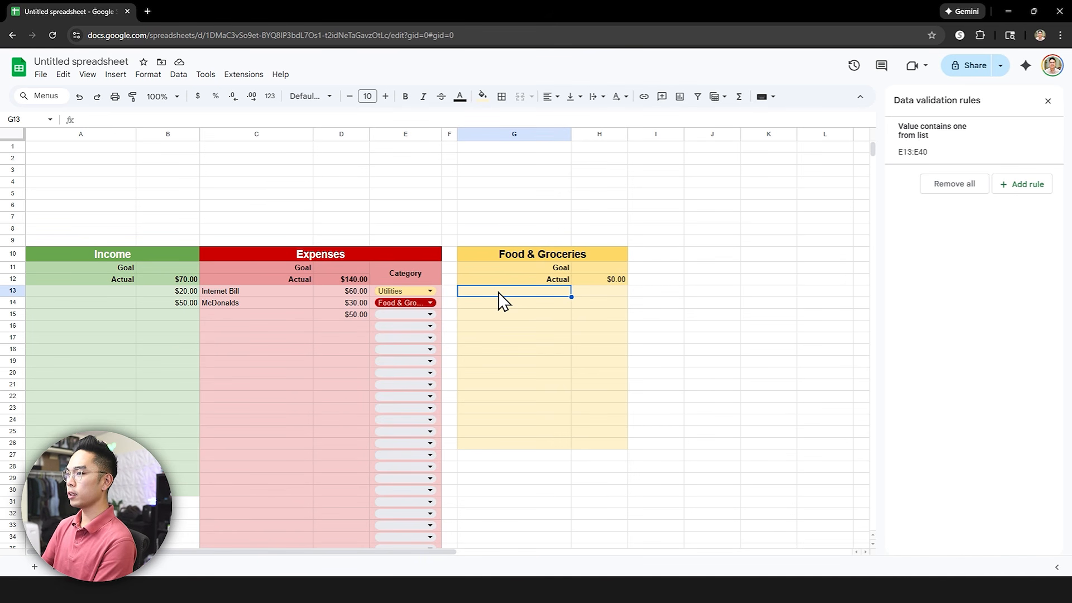
Start a FILTER formula in G13 using the expense description and amount columns C:D as the range.
click(311, 303)
click(579, 294)
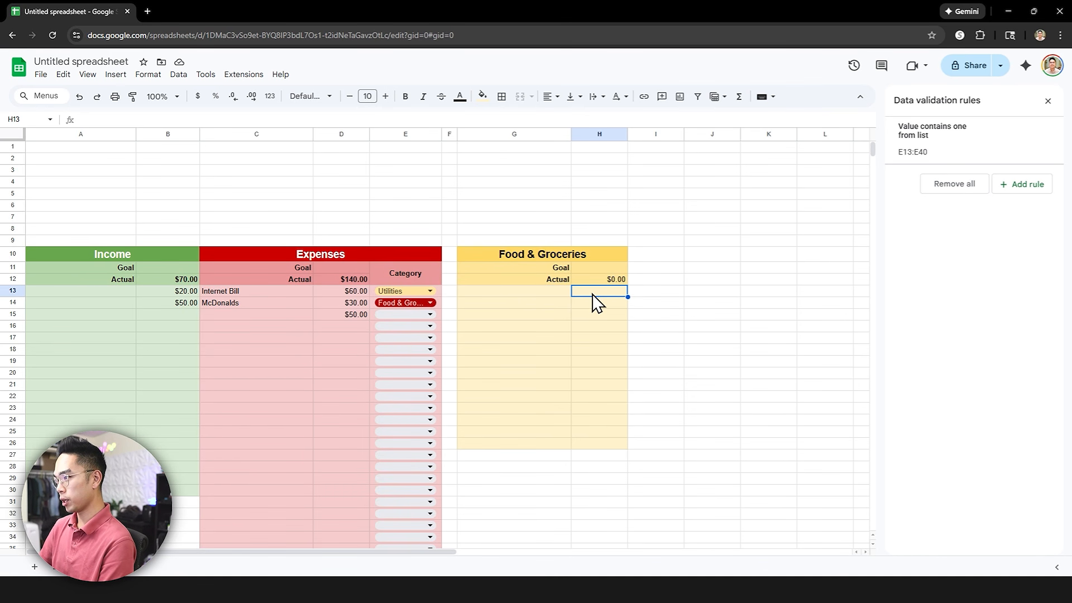
click(558, 291)
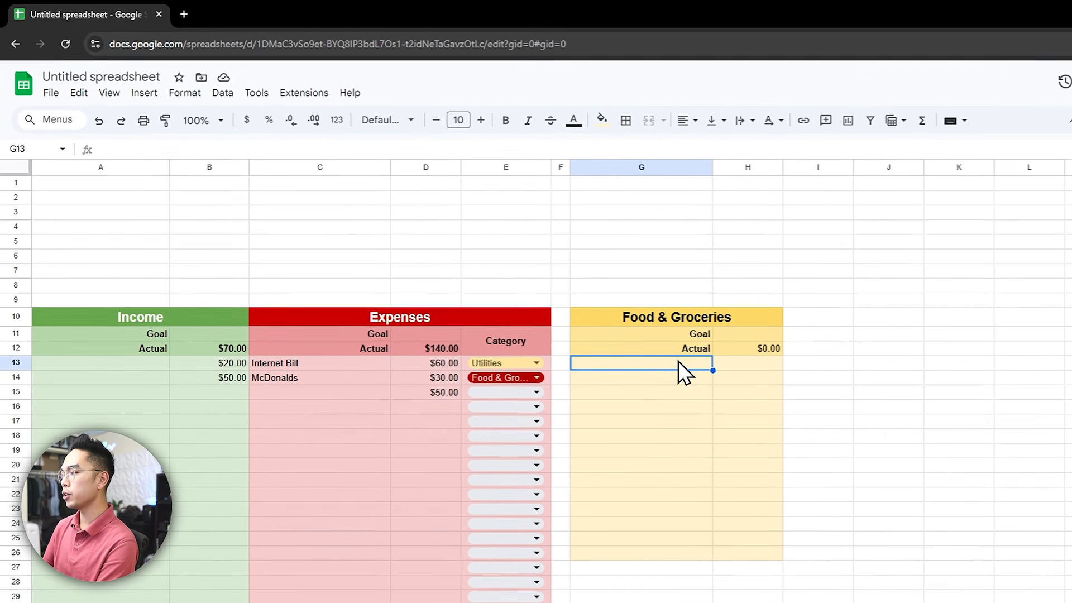
text(=FILTER)
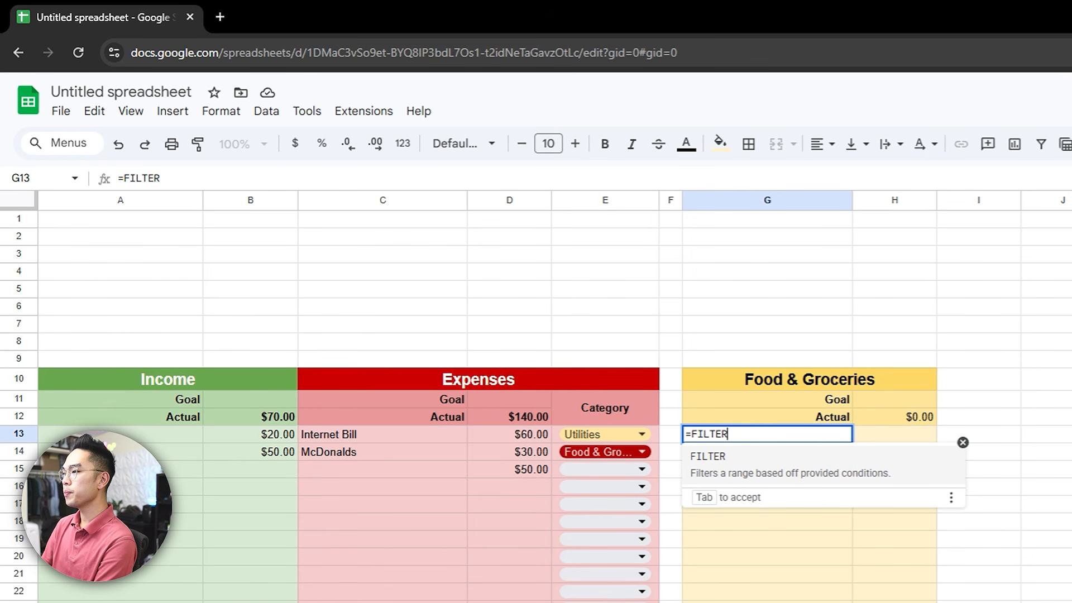
text(()
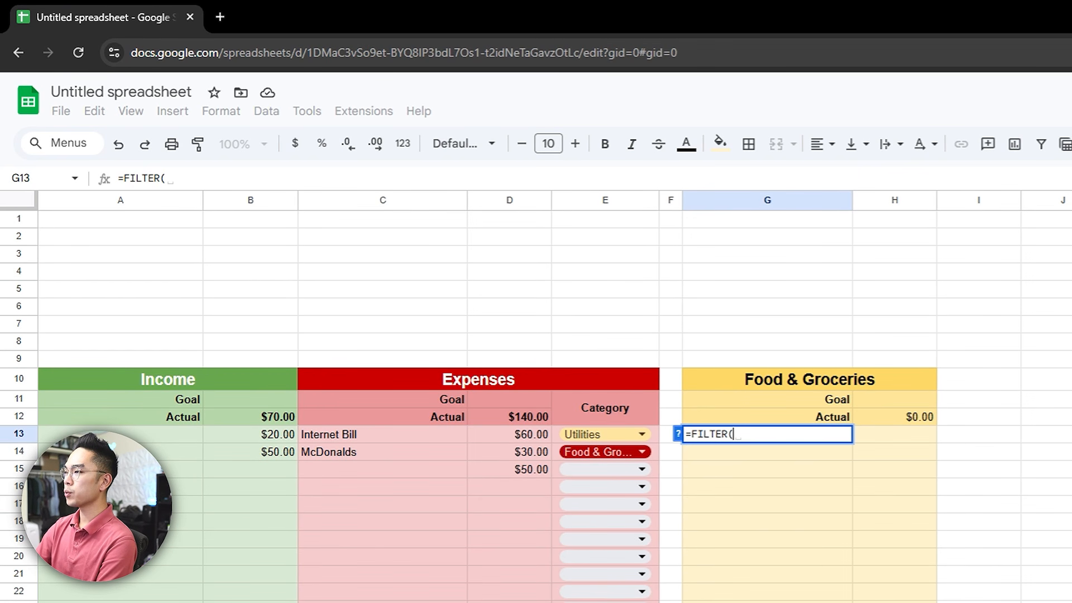
click(397, 208)
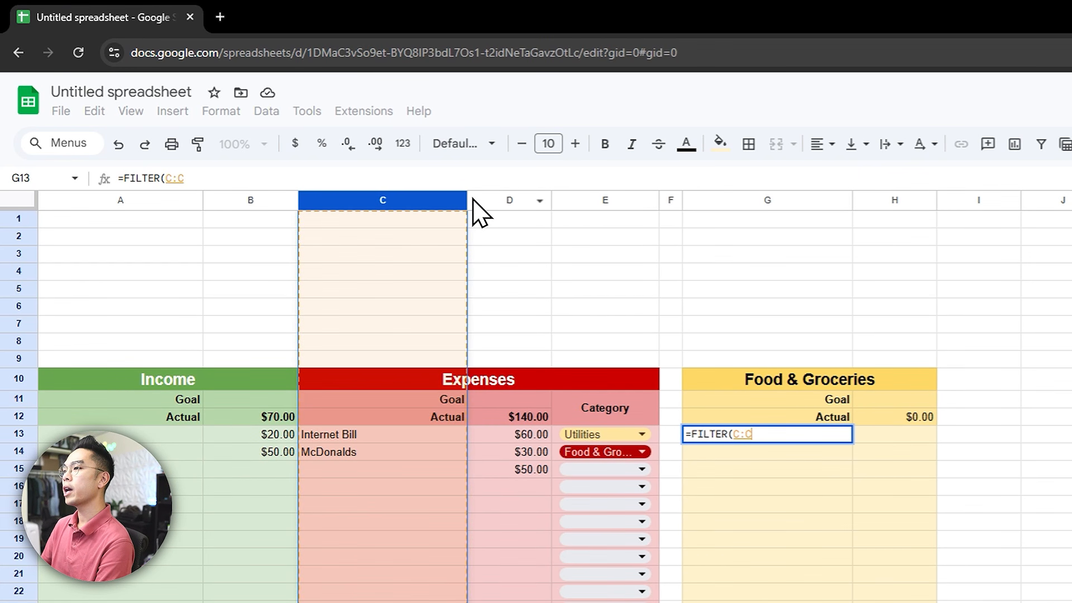
click(505, 198)
drag(407, 197, 499, 200)
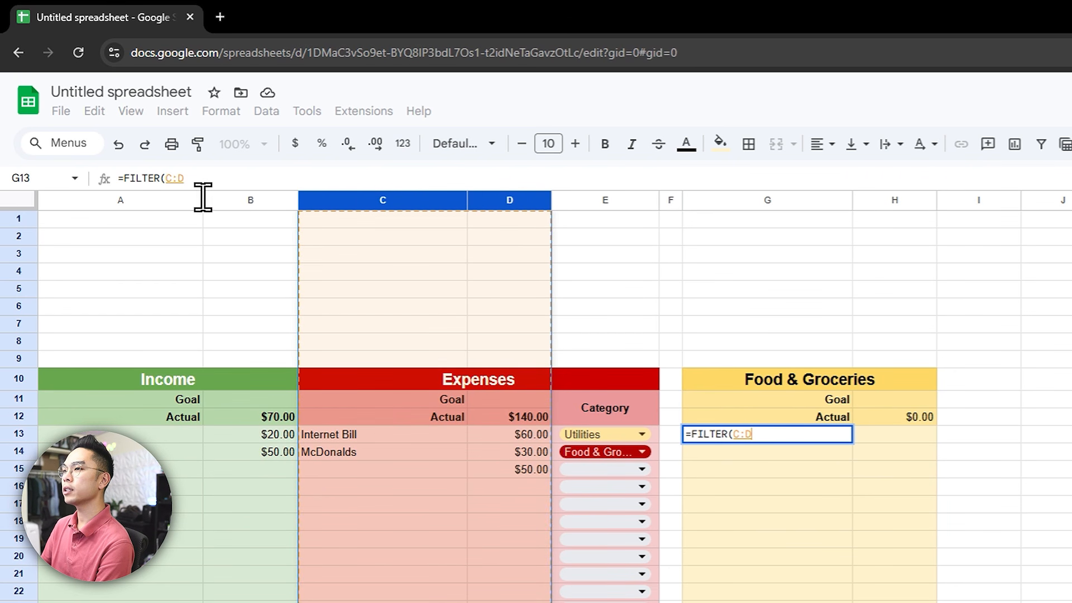
click(191, 178)
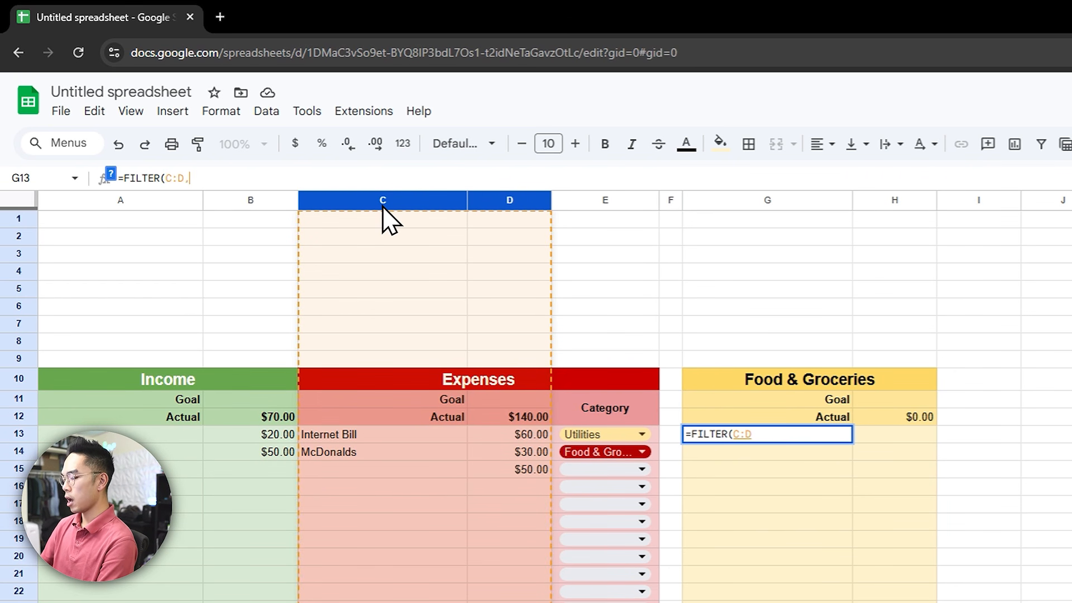
text(,)
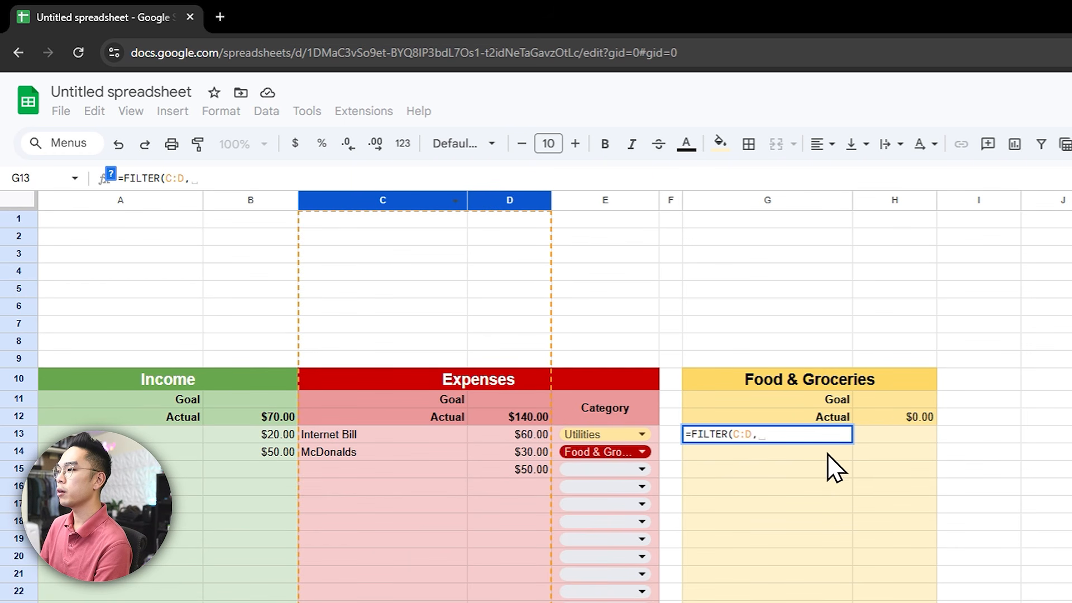
Complete the G13 formula with the condition E:E="Food & Groceries" so it reads =FILTER(C:D,E:E="Food & Groceries").
click(604, 198)
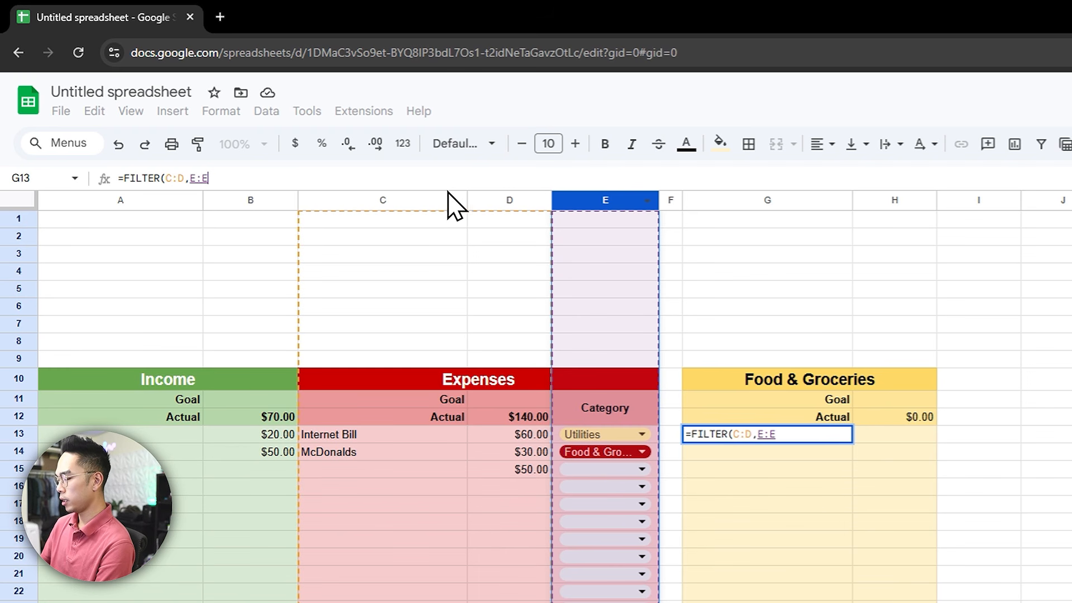
text(=)
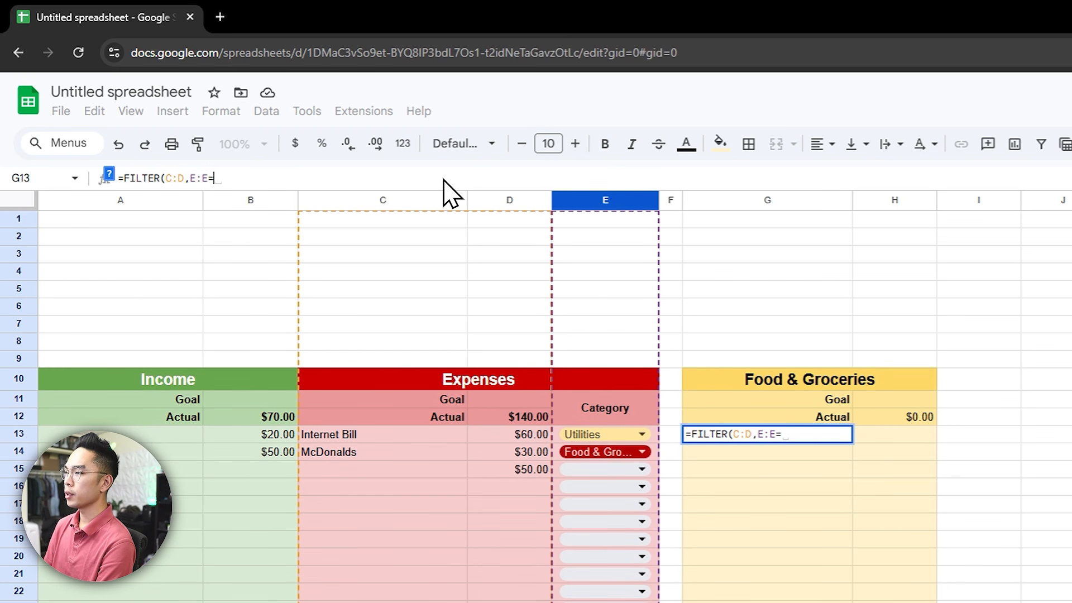
text(")
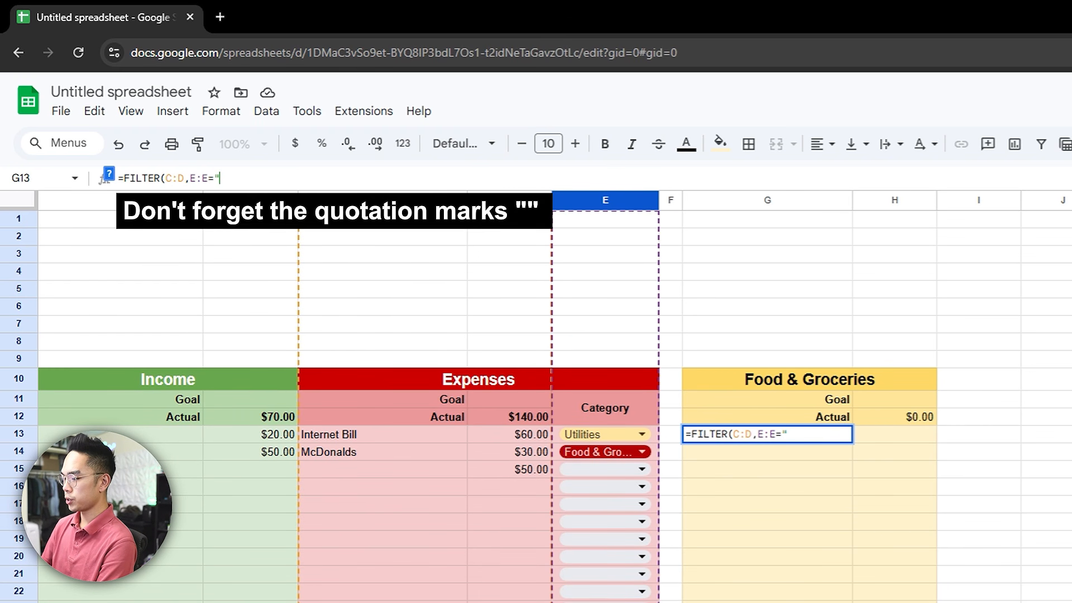
text(Food & G)
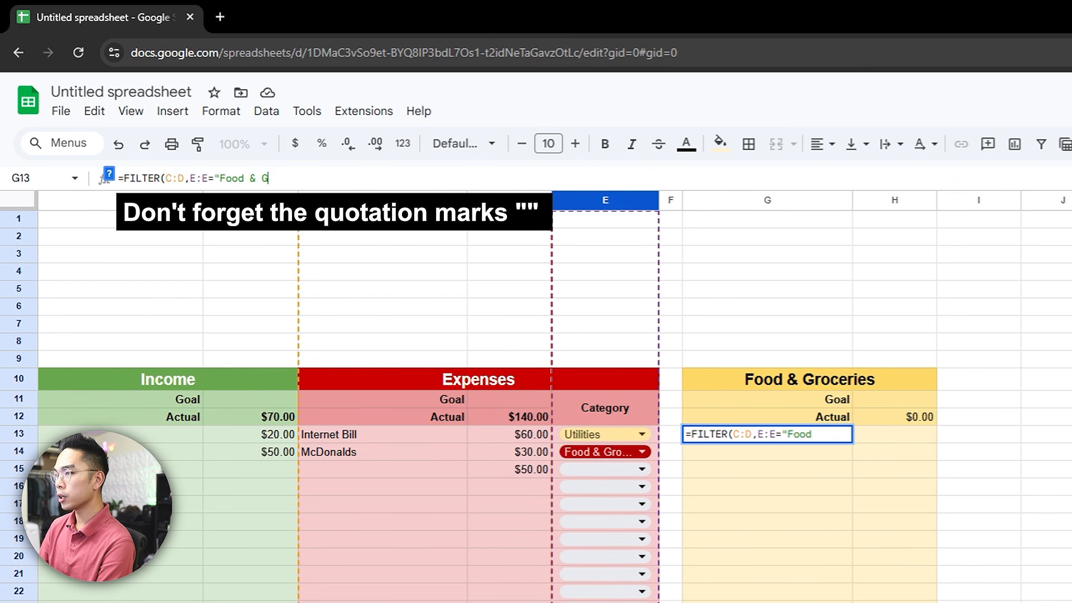
text(roceries")
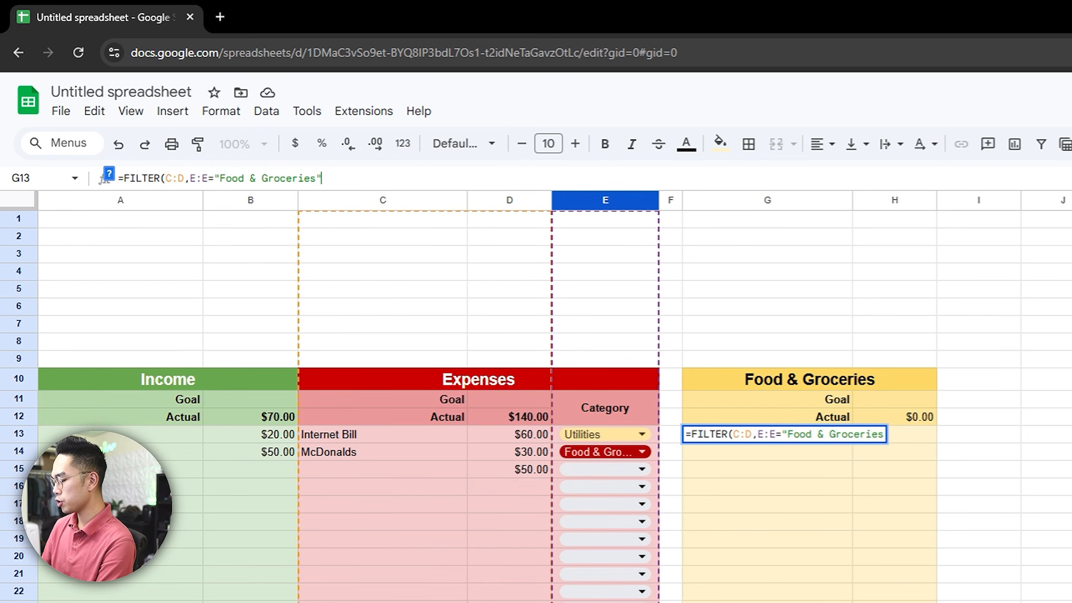
text())
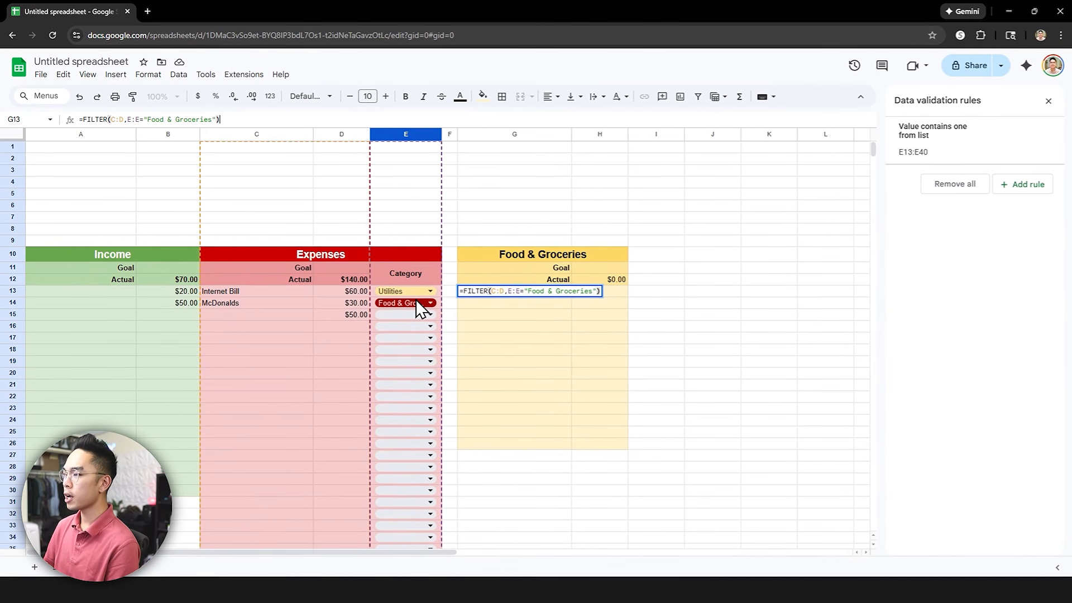
key(Return)
Try adding a trailing space after Food & Groceries in the G13 filter condition, and undo that change.
click(447, 315)
drag(444, 306, 367, 302)
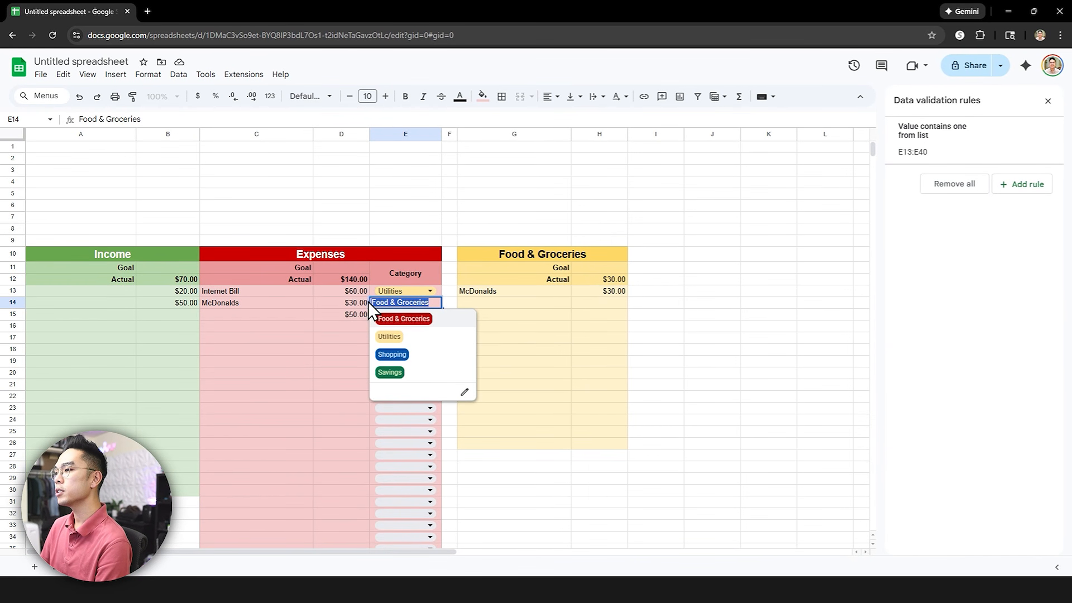
click(486, 291)
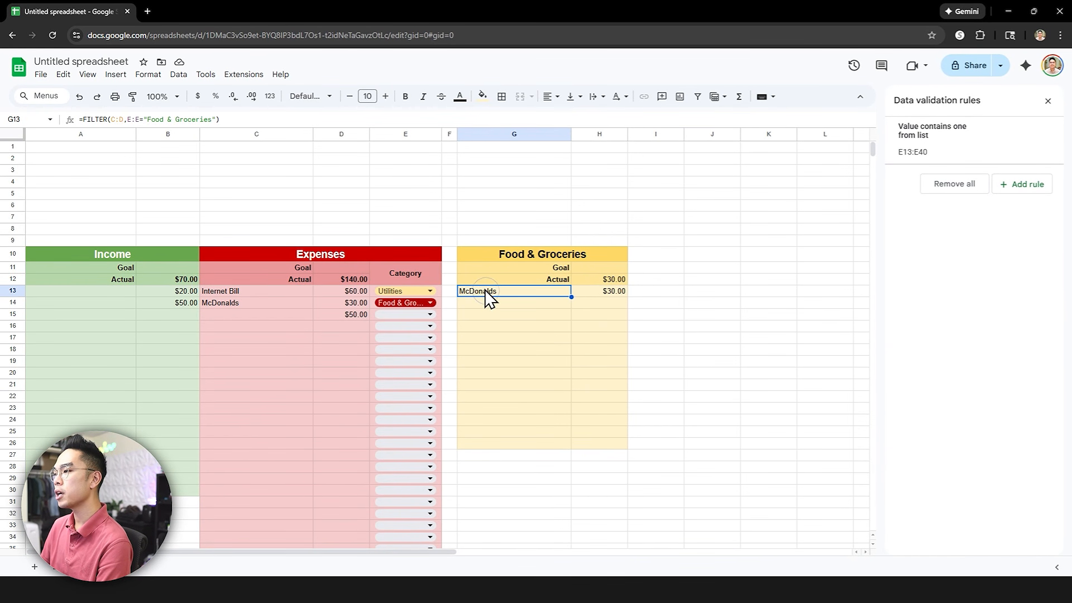
drag(147, 120, 213, 121)
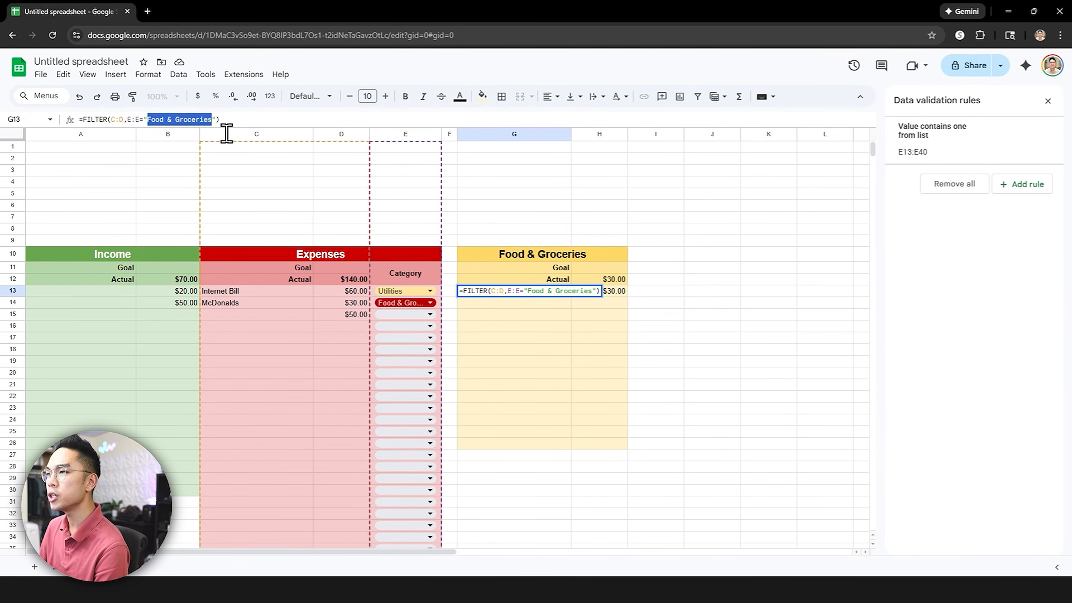
click(212, 122)
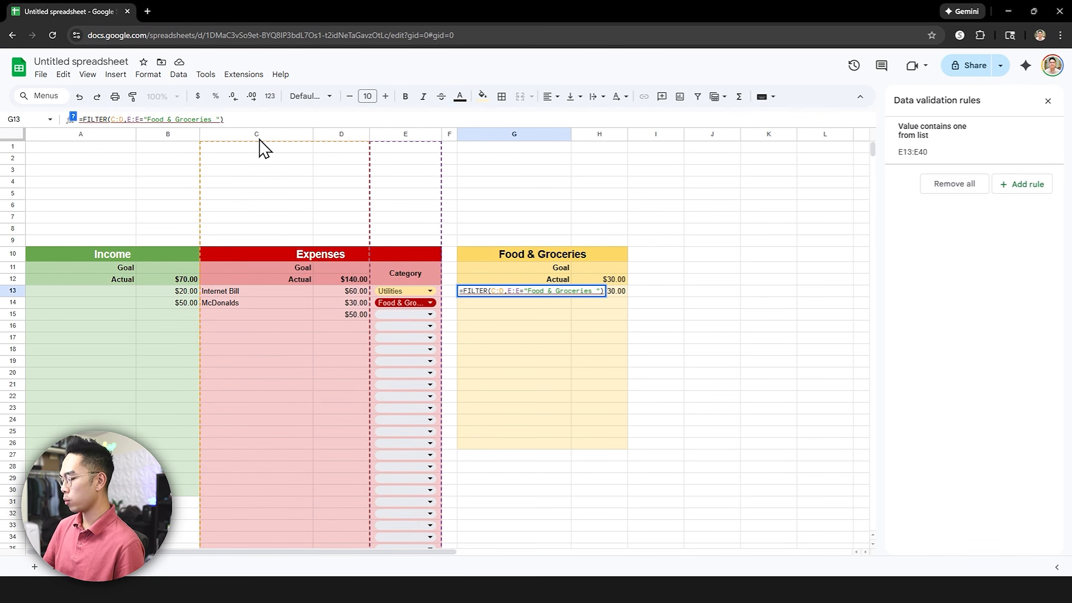
key(Return)
click(524, 292)
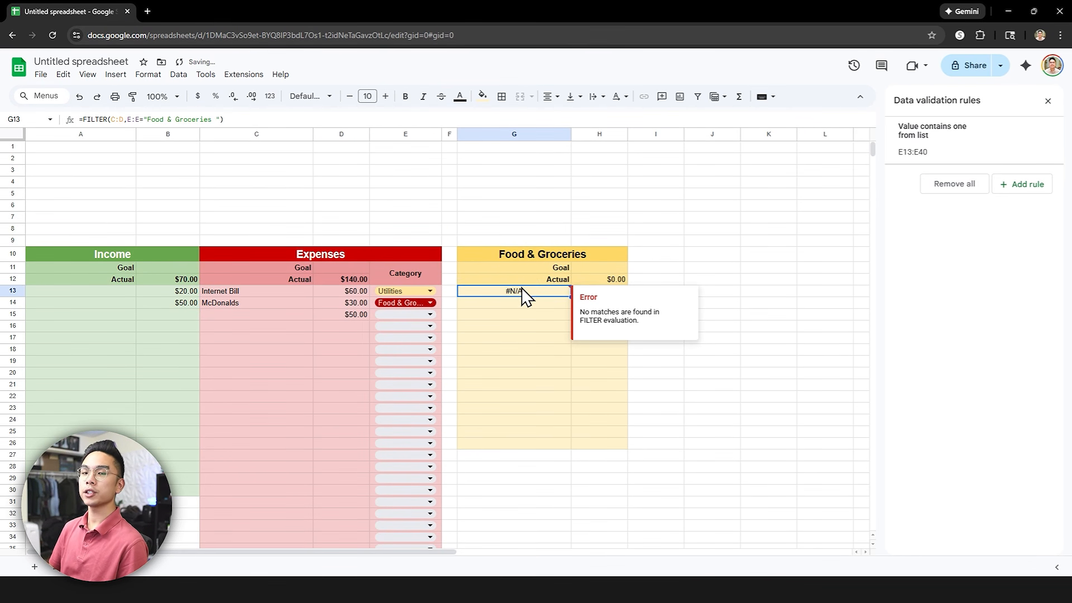
key(ctrl+z)
click(517, 257)
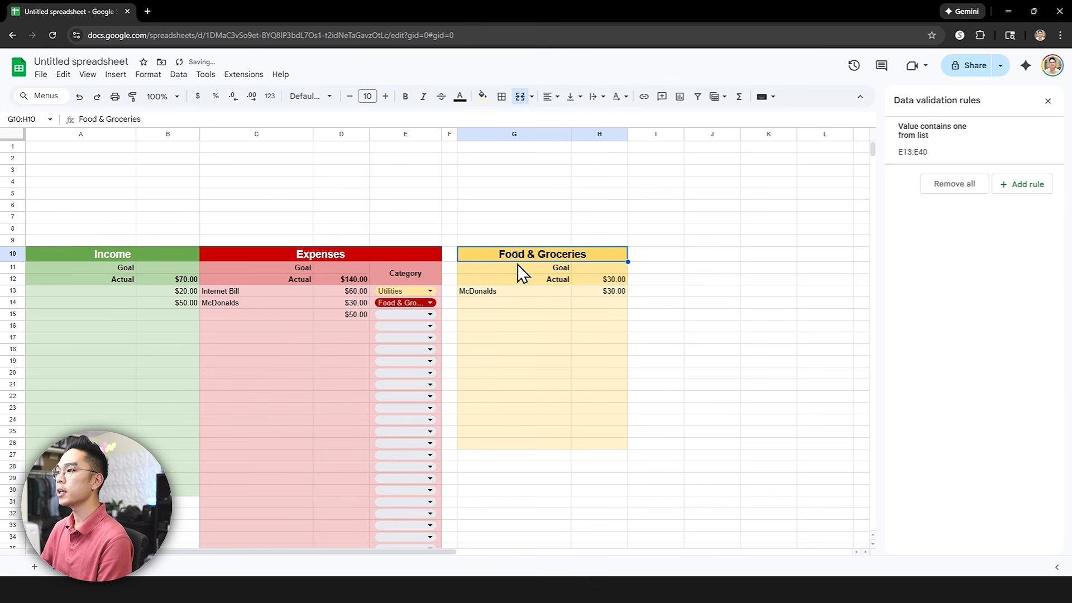
click(490, 291)
click(429, 290)
click(410, 273)
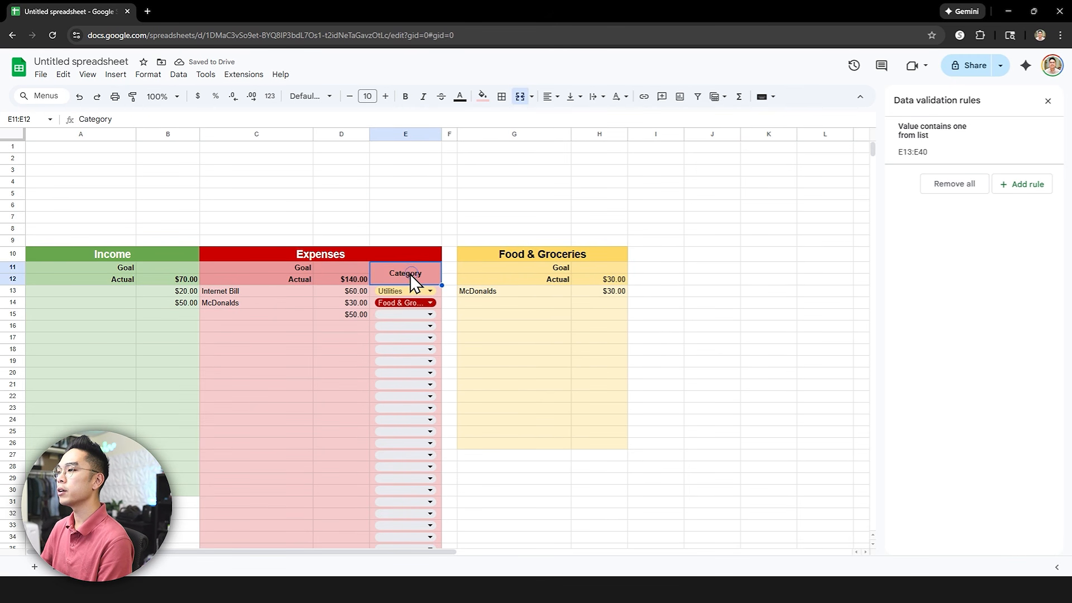
click(472, 294)
Try the Shopping category on the McDonalds expense and set it back to Food & Groceries.
click(428, 303)
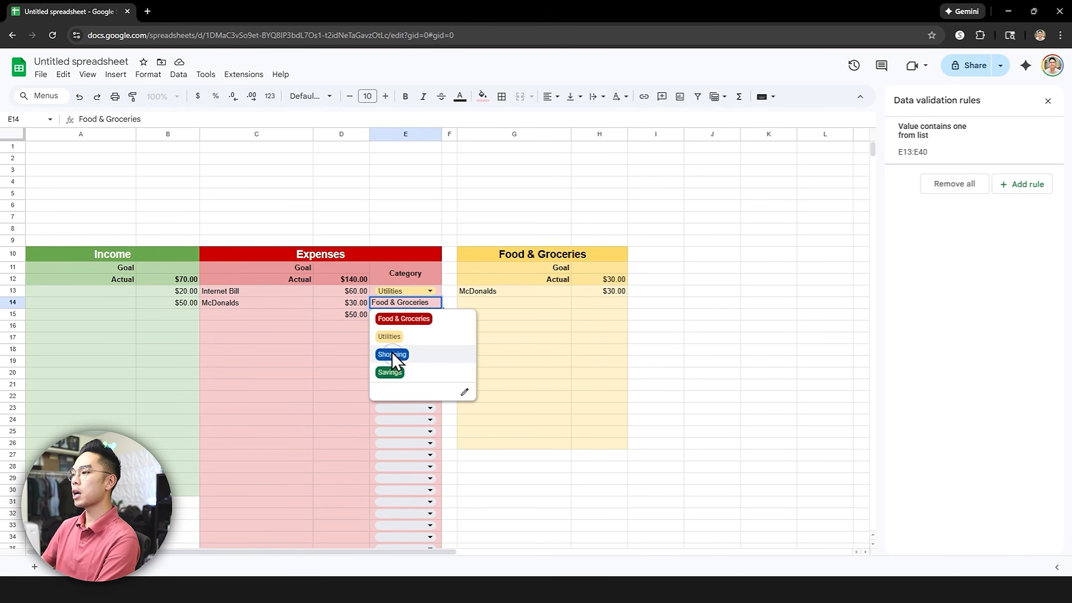
click(396, 354)
click(529, 294)
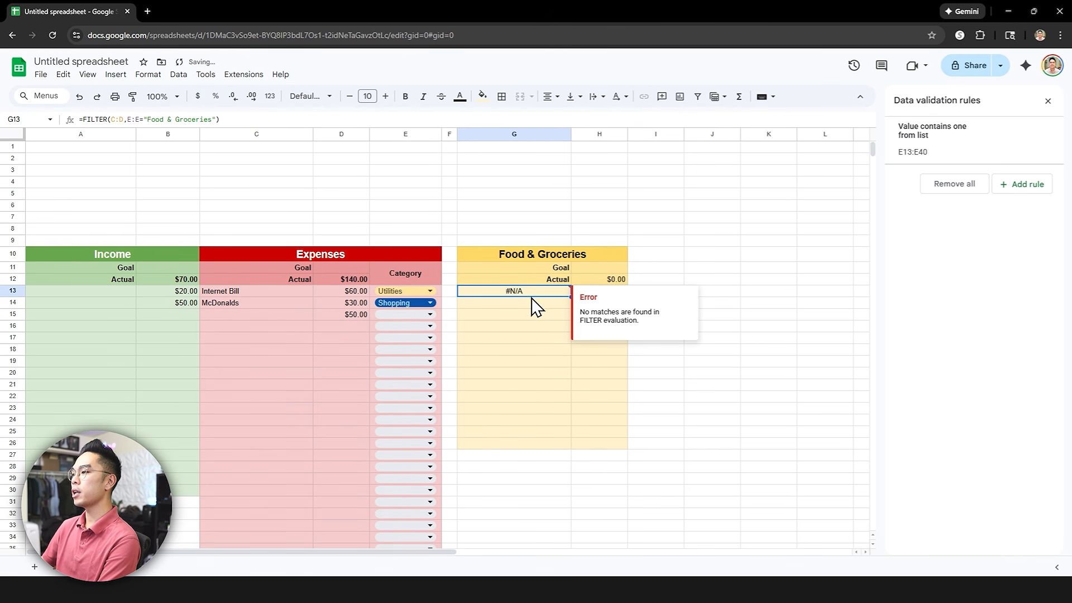
click(428, 303)
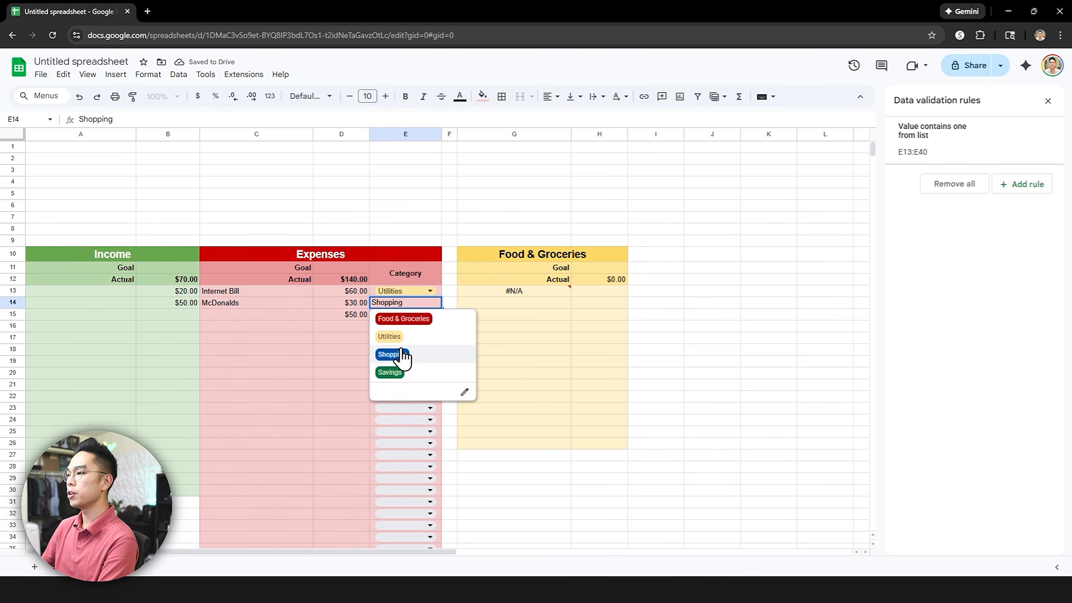
click(411, 319)
Name the $50.00 expense in row 15 Popeyes and set its category to Food & Groceries.
click(291, 314)
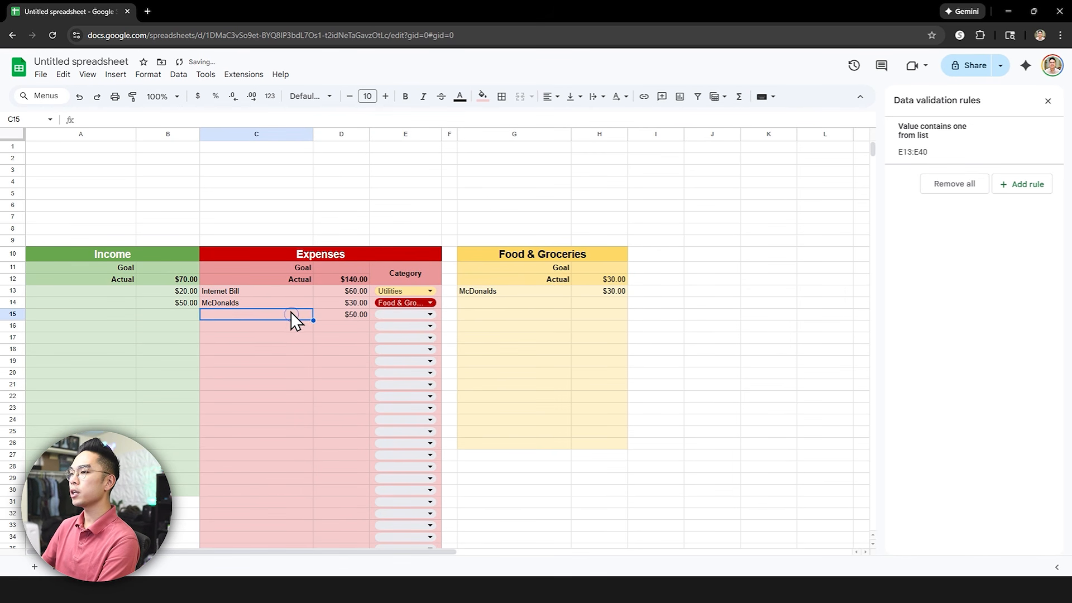
text(Popeyes)
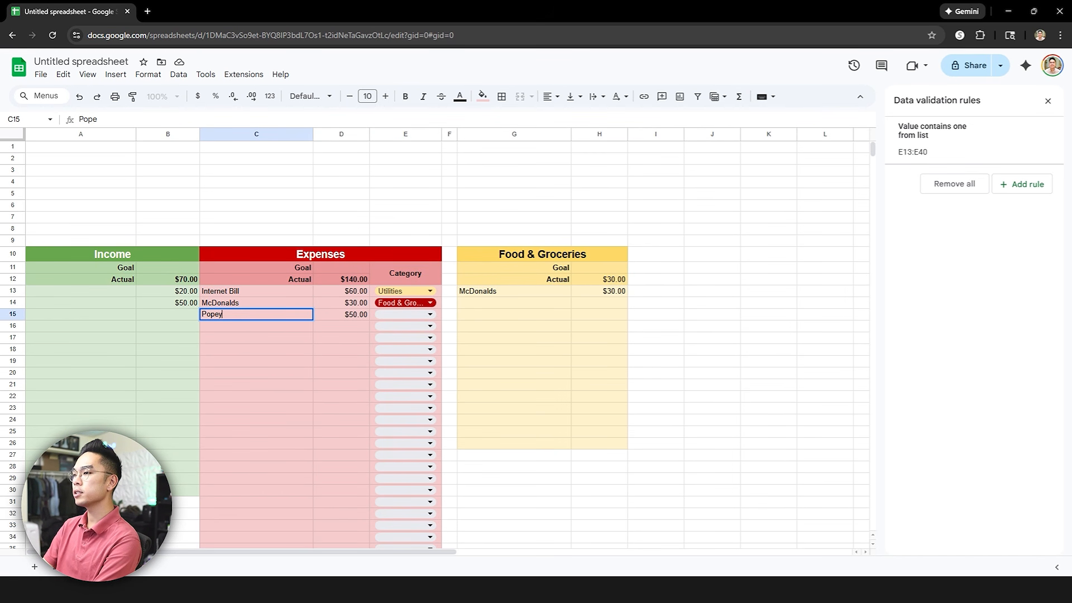
key(Return)
click(346, 316)
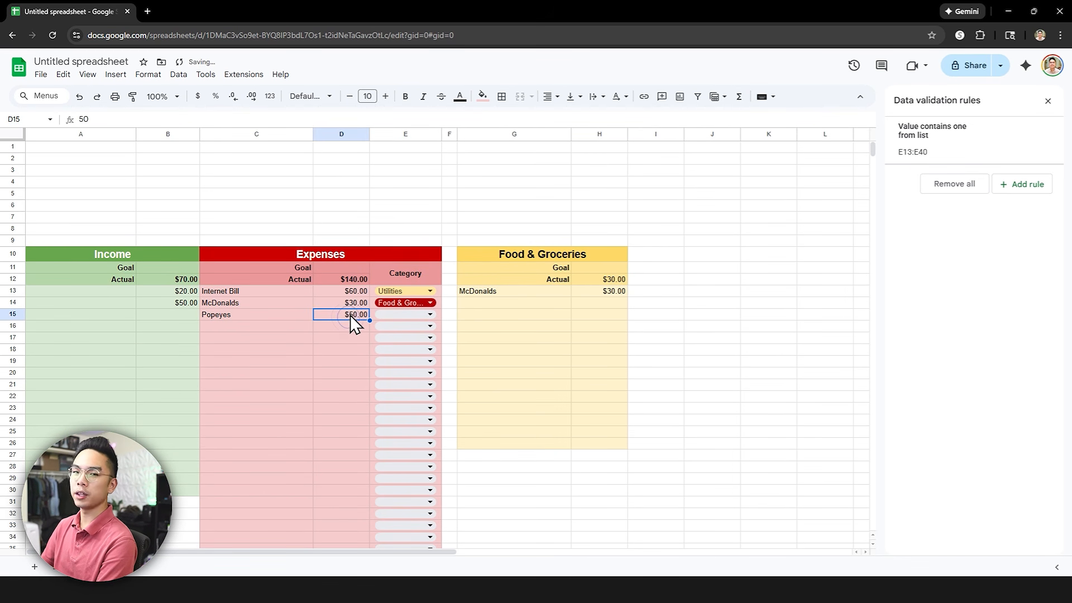
click(384, 316)
click(410, 338)
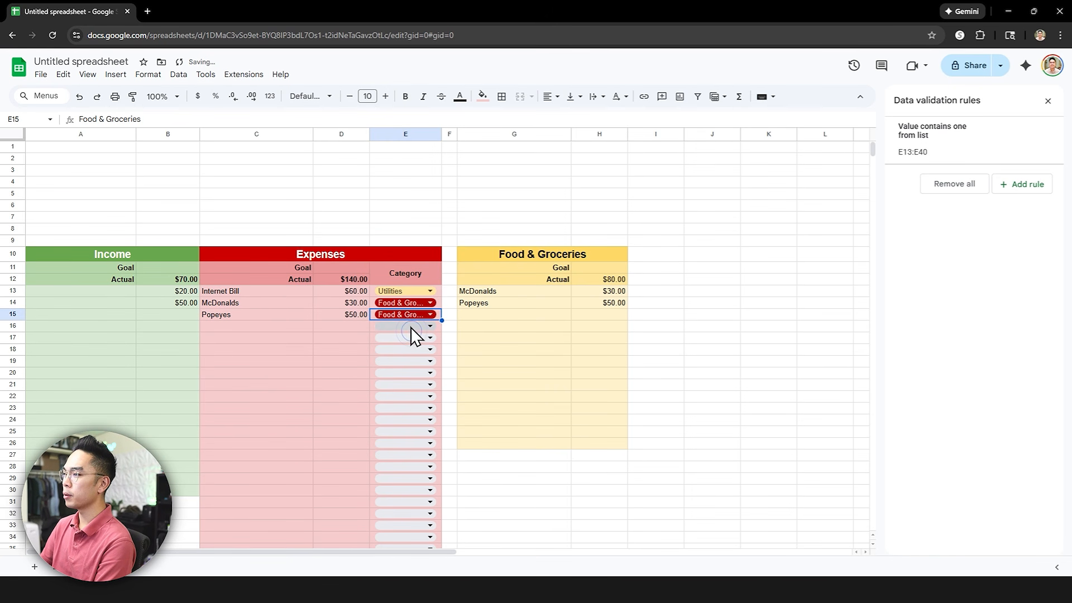
click(546, 304)
click(585, 303)
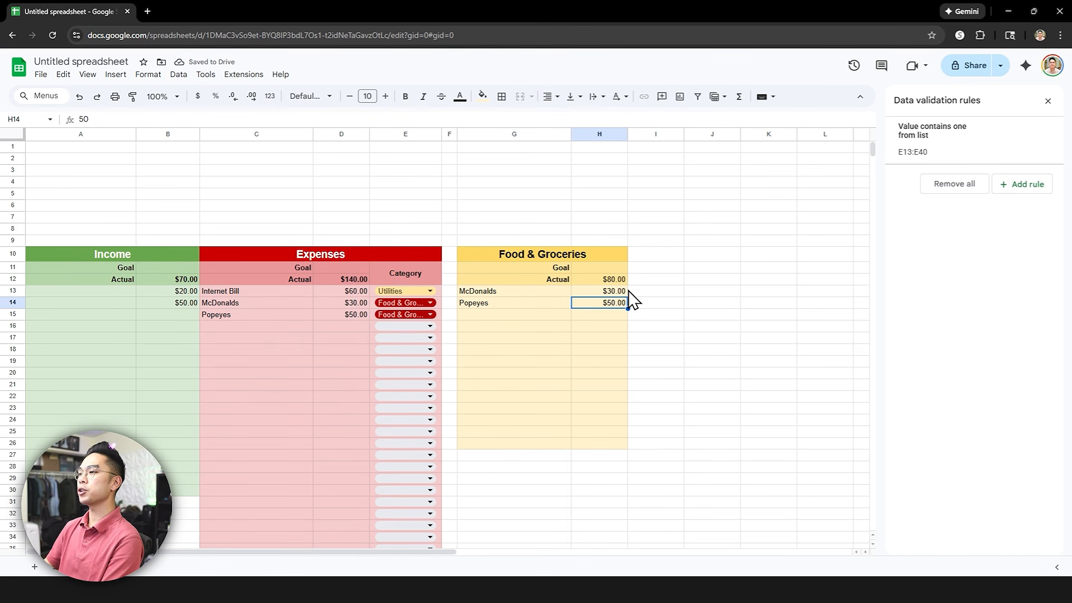
click(616, 280)
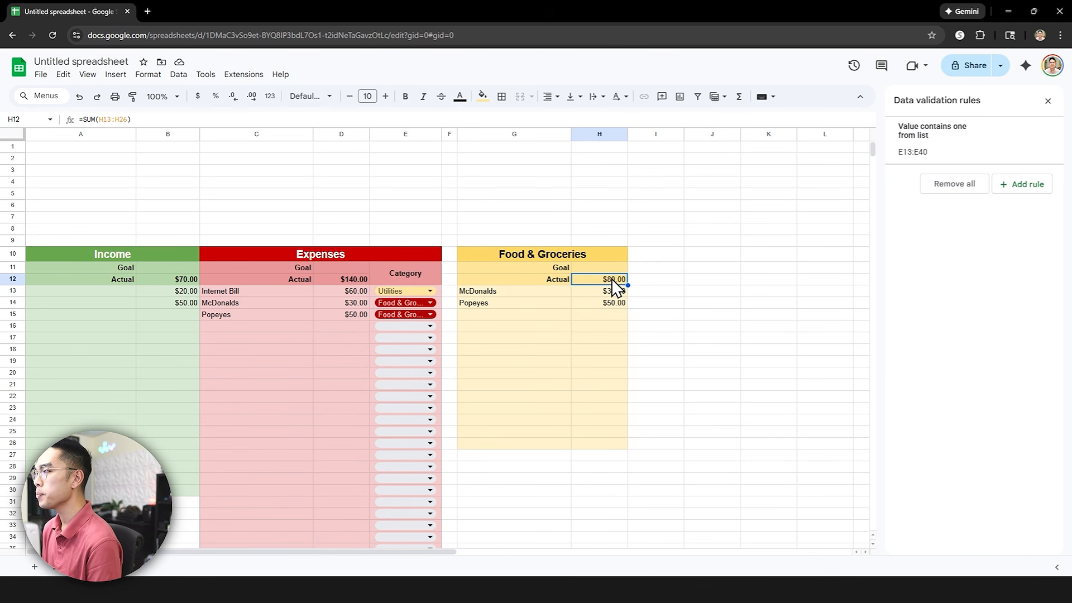
Anchor the column references in the G13 formula so it reads =FILTER($C:$D,$E:$E="Food & Groceries").
click(503, 291)
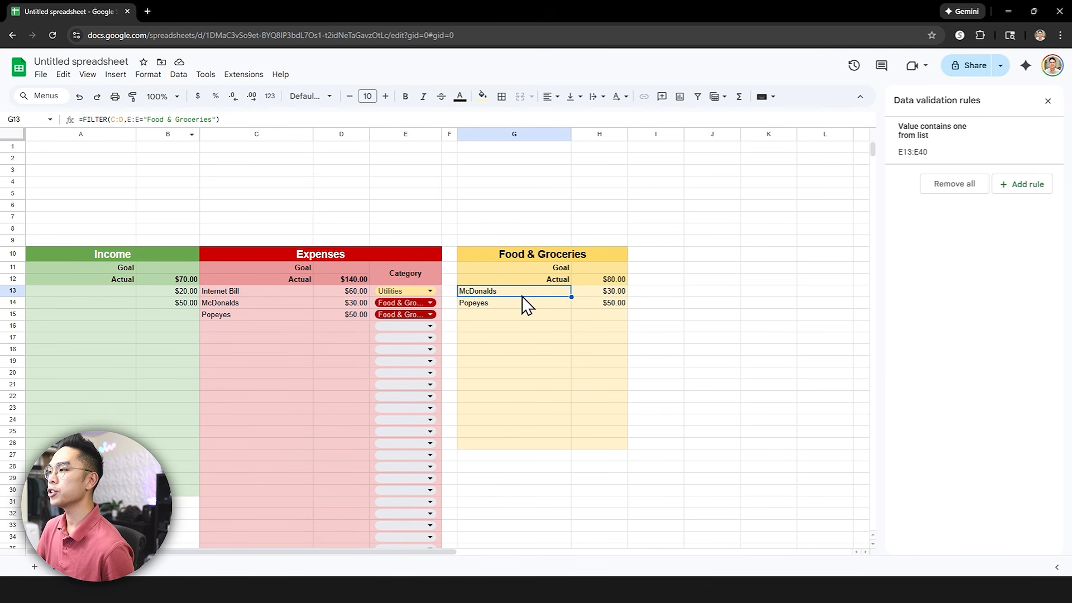
click(111, 119)
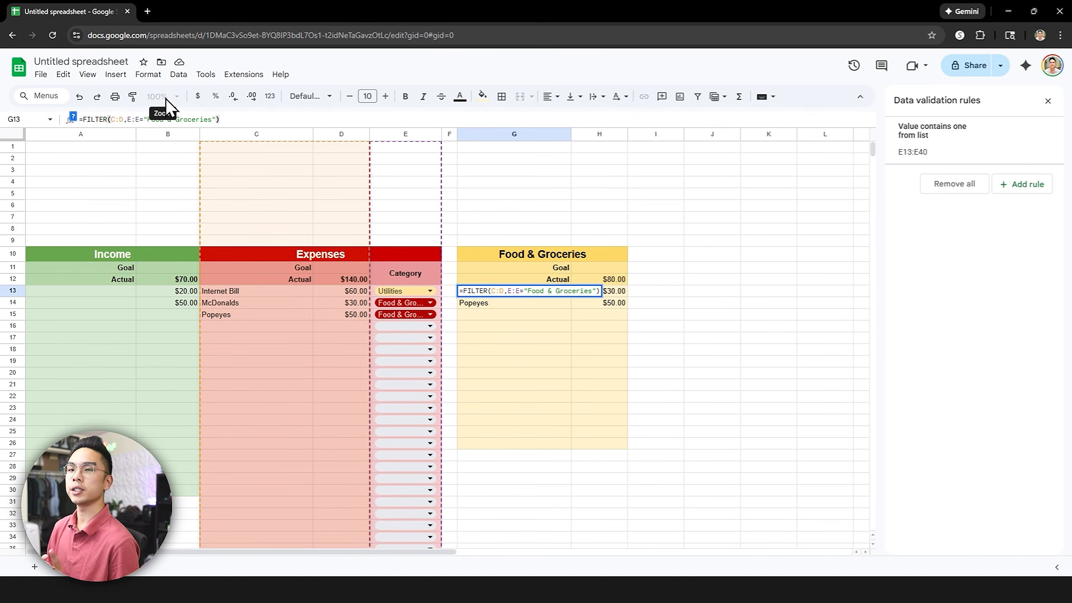
text($C:)
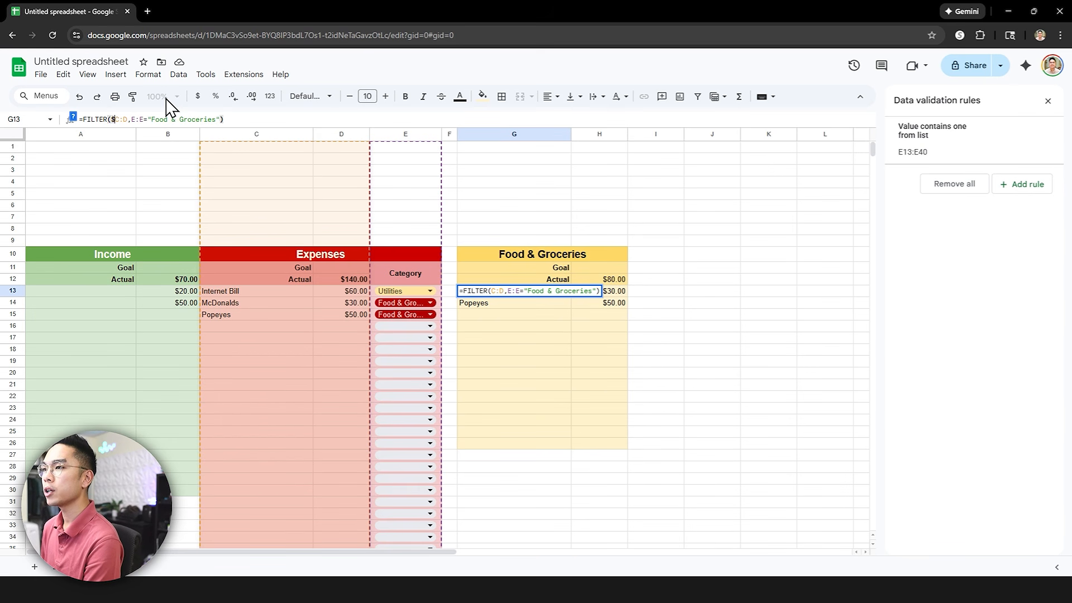
text($)
key(Right)
key(Right)
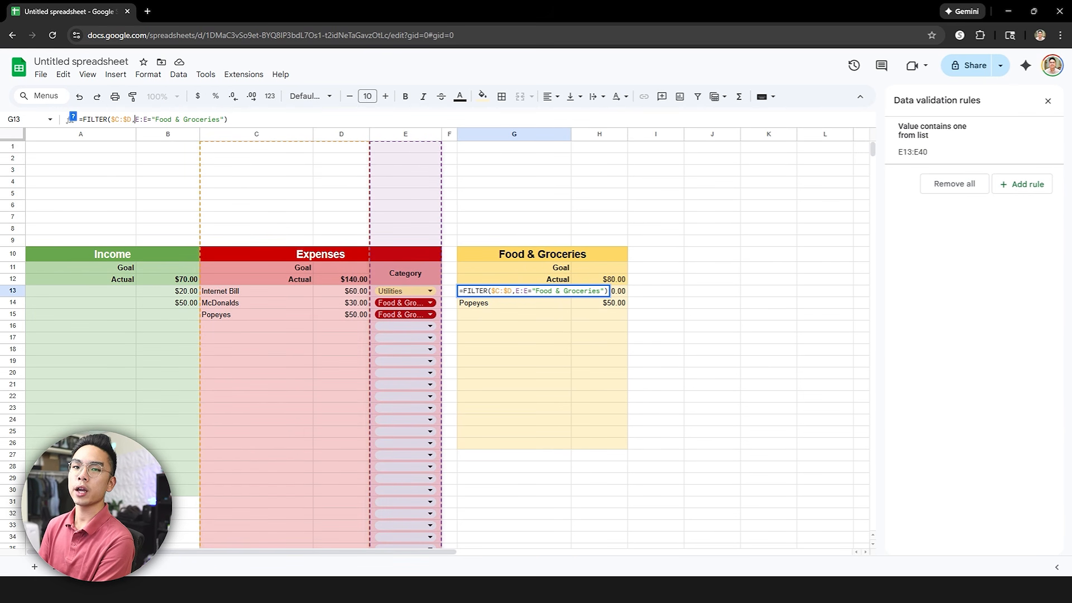
text($)
key(Right)
key(Right)
text($)
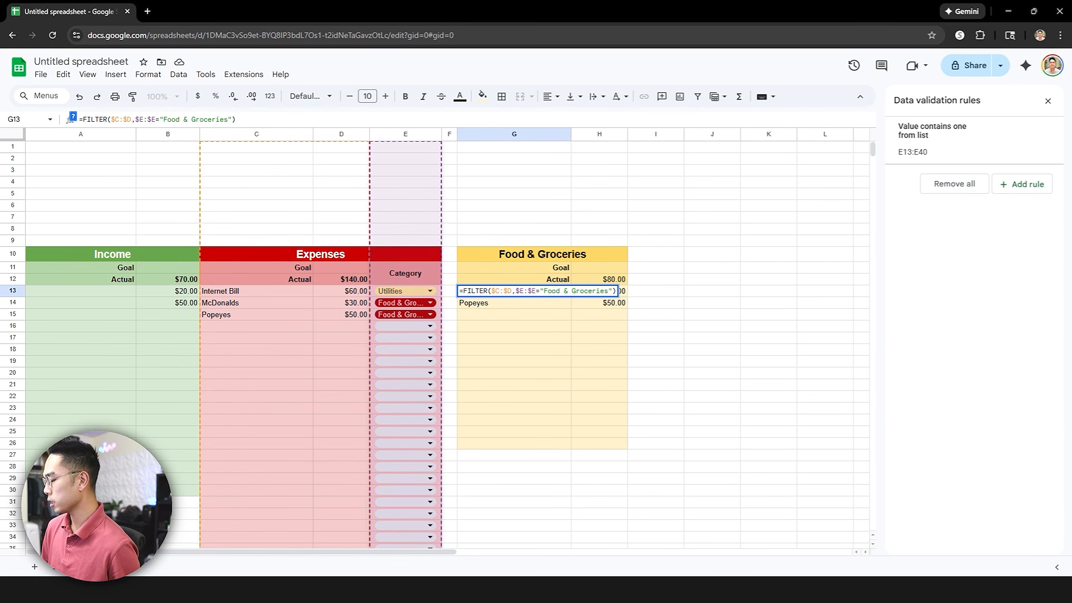
key(Return)
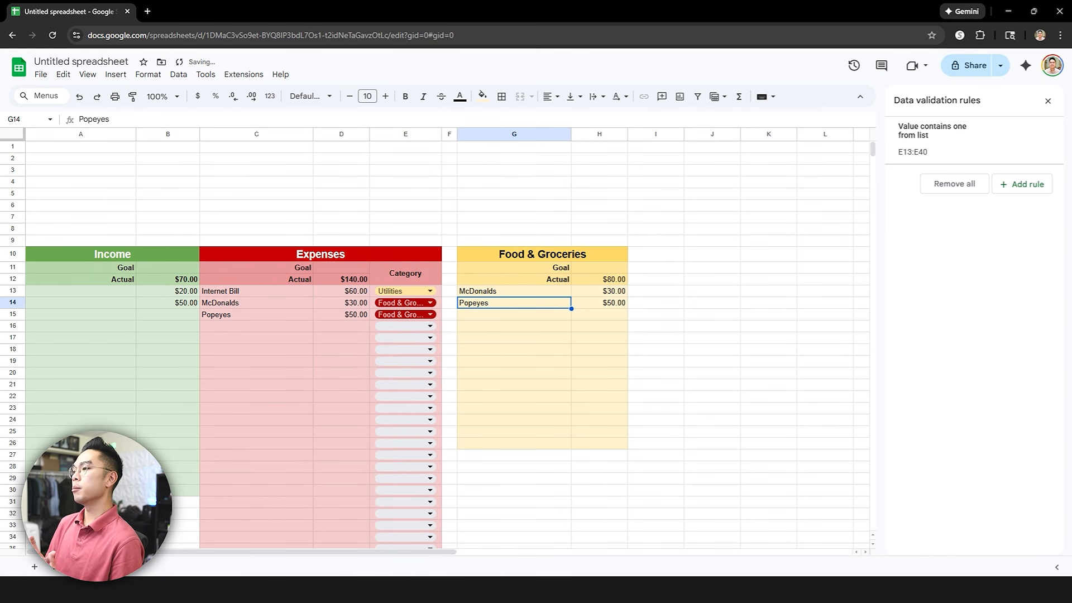
Check the anchored formula in G13 and the cells below it, and slightly widen column G.
click(513, 291)
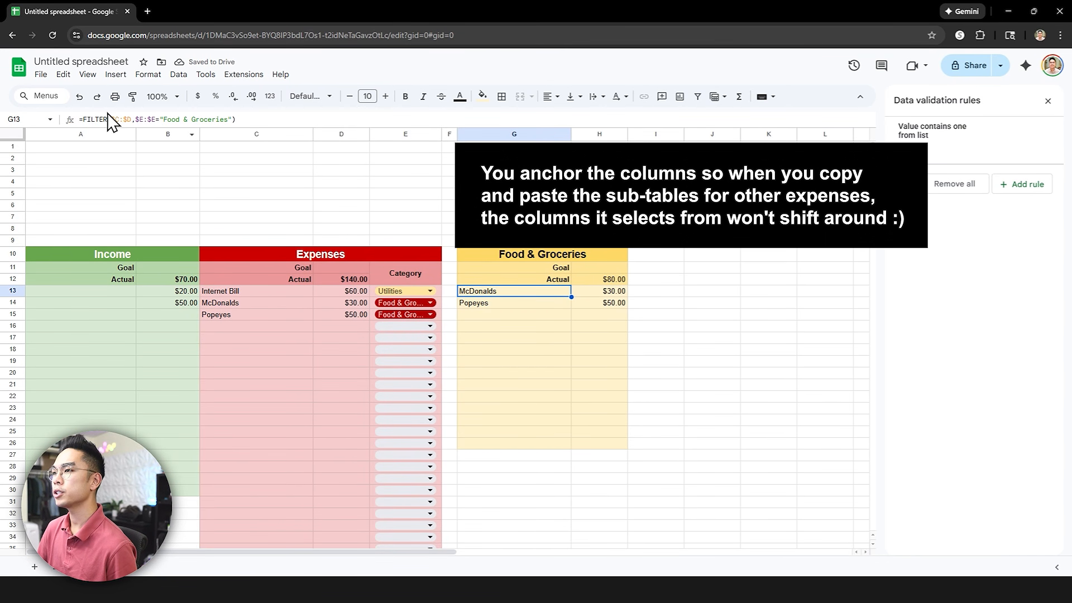
click(511, 305)
click(502, 317)
click(504, 383)
click(503, 432)
click(658, 270)
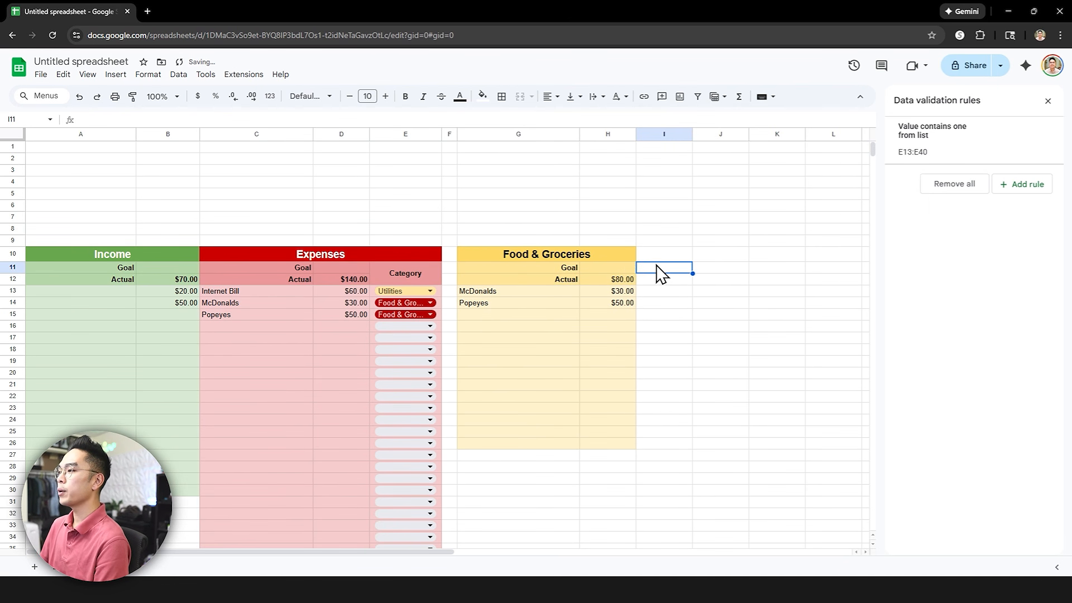
Copy the Food & Groceries table in G10:H26 and paste duplicates at J10, G28 and J28.
click(585, 255)
drag(585, 255, 593, 447)
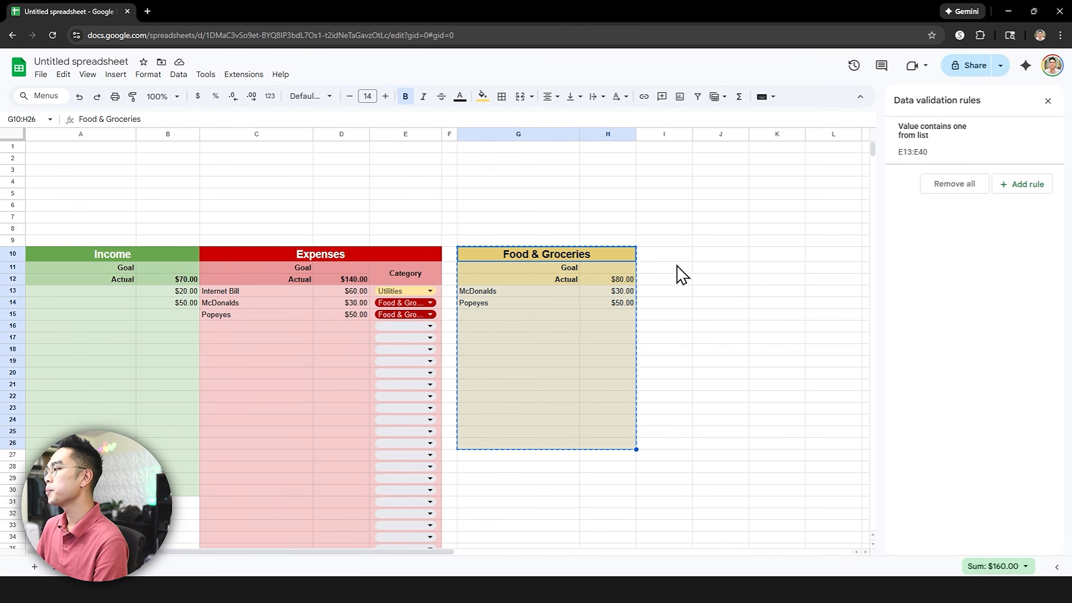
click(720, 258)
key(ctrl+v)
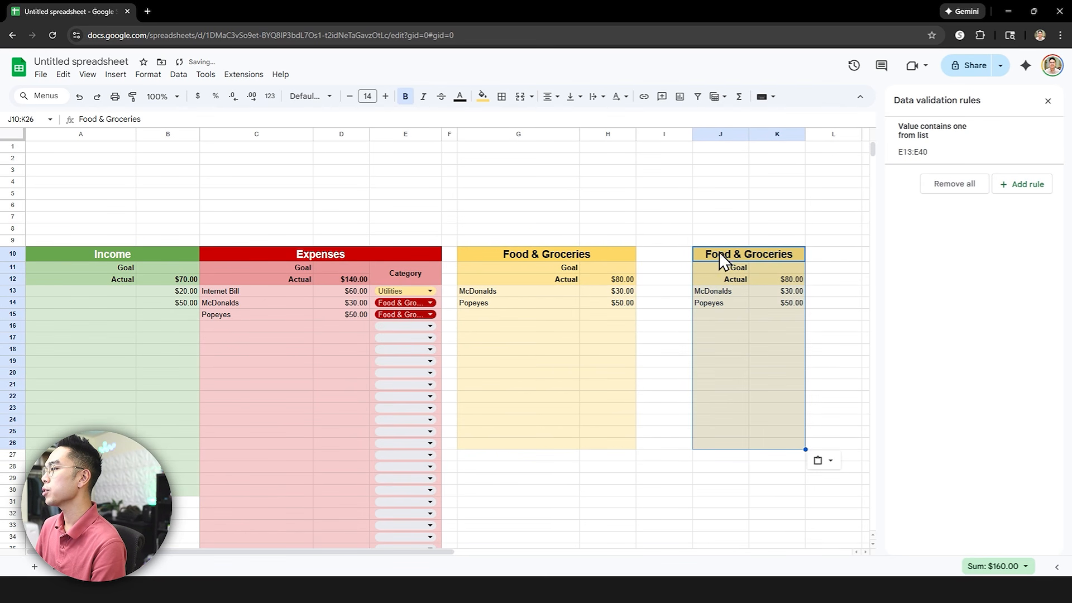
scroll(665, 182, down, 3)
click(518, 355)
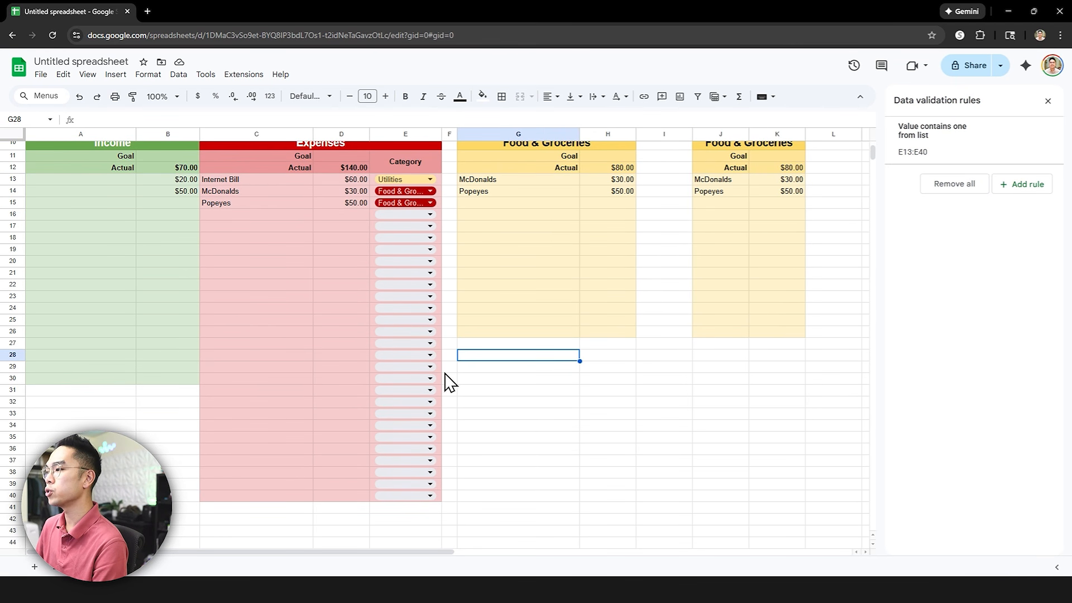
key(ctrl+v)
click(713, 357)
key(ctrl+v)
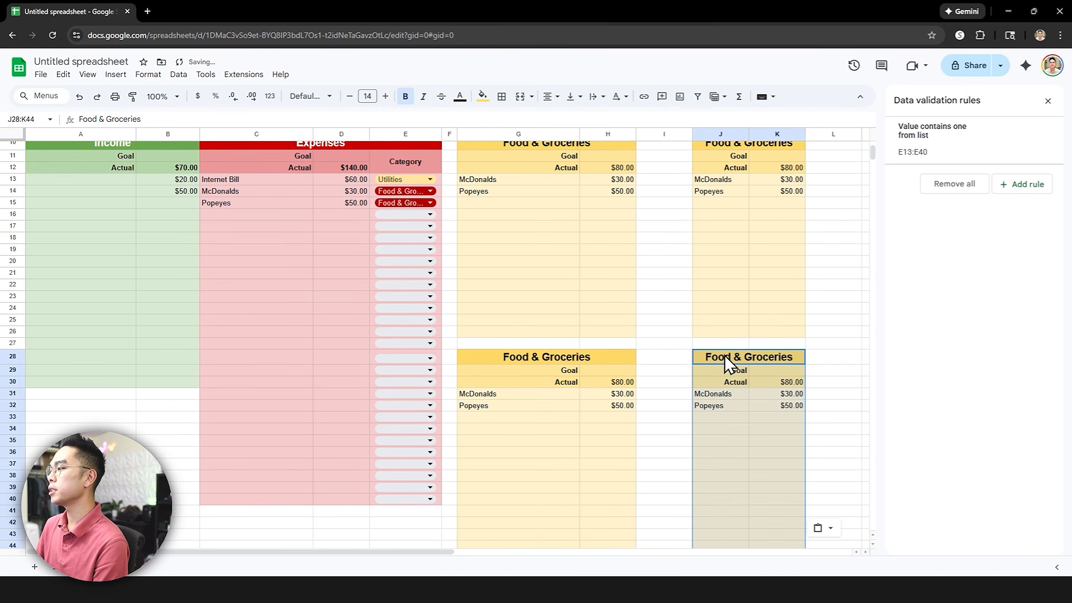
Widen column J and narrow column I to a thin spacer between the category tables.
drag(749, 134, 805, 134)
drag(692, 134, 653, 137)
scroll(689, 239, up, 3)
Rename the header of the duplicated table in J10 to Utilities.
click(623, 255)
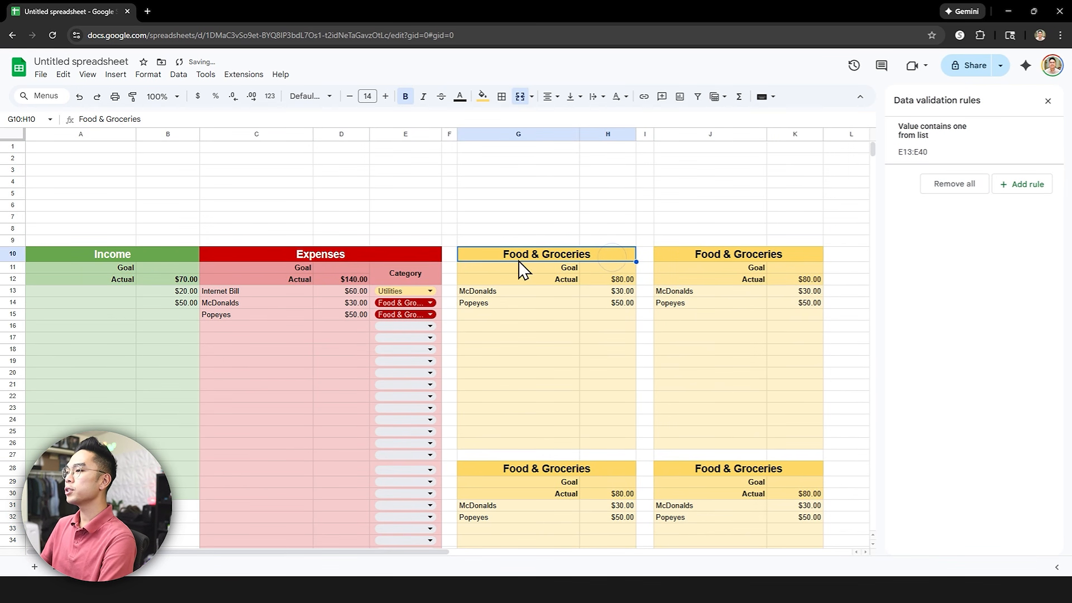
click(667, 254)
triple_click(162, 120)
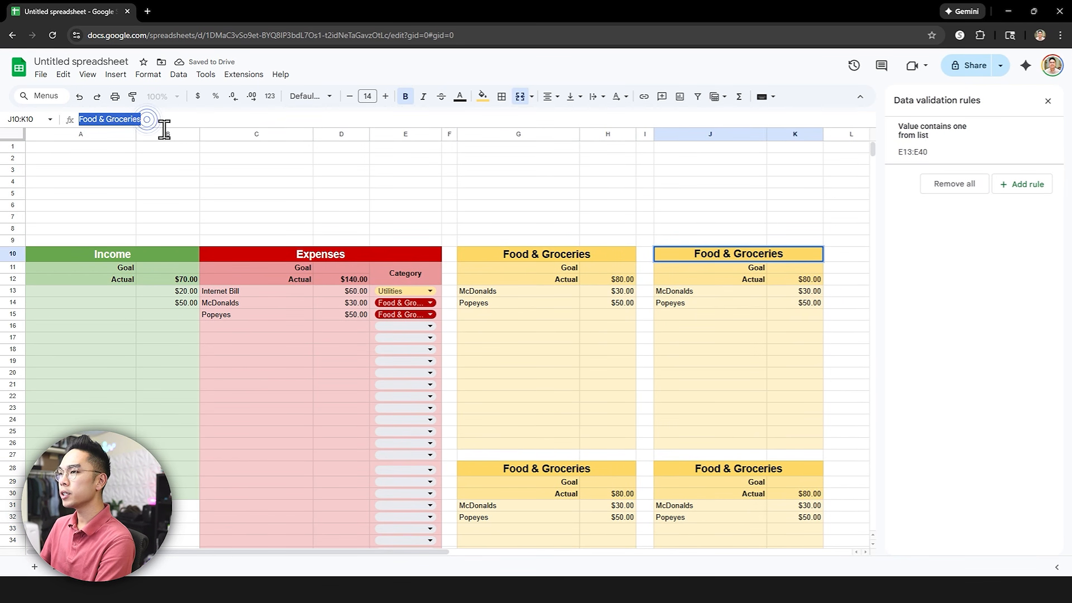
text(Utilities)
key(Return)
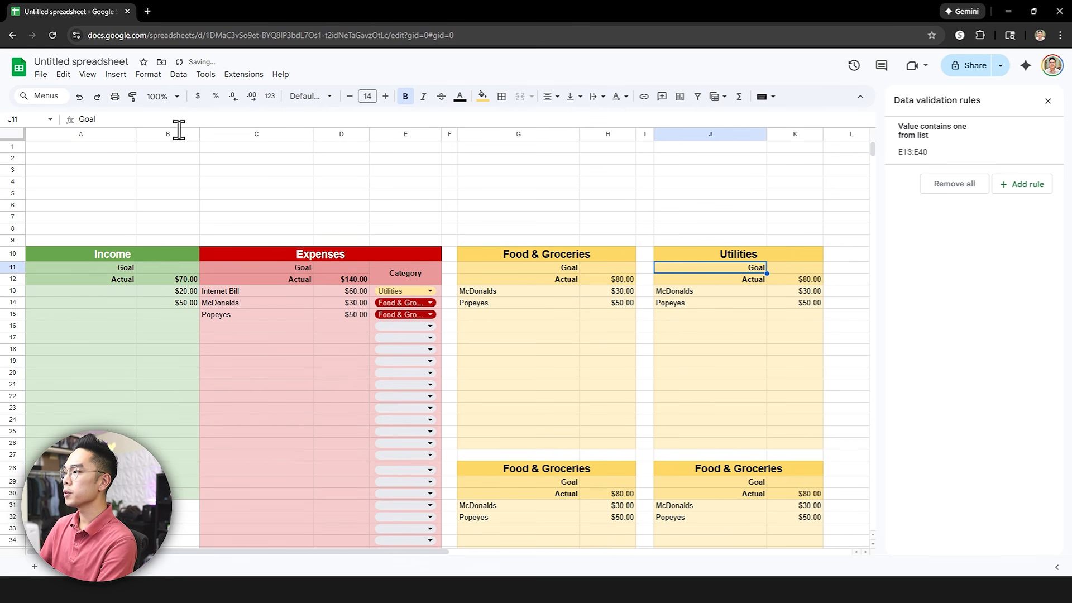
Check the exact category name in E13 and change the J13 formula to =FILTER($C:$D,$E:$E="Utilities").
click(676, 292)
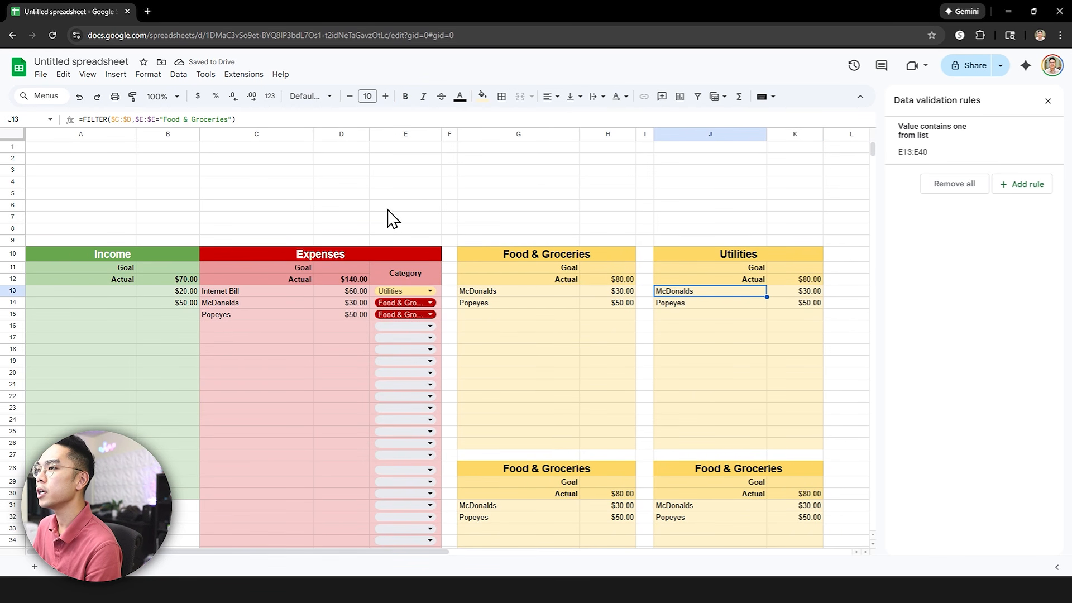
click(375, 296)
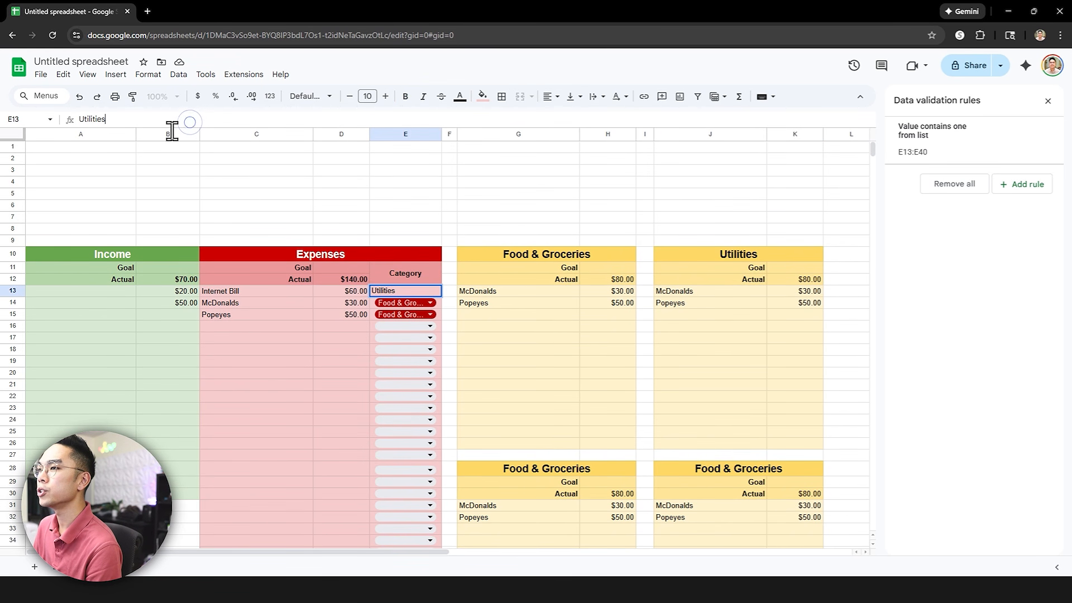
double_click(373, 299)
click(368, 292)
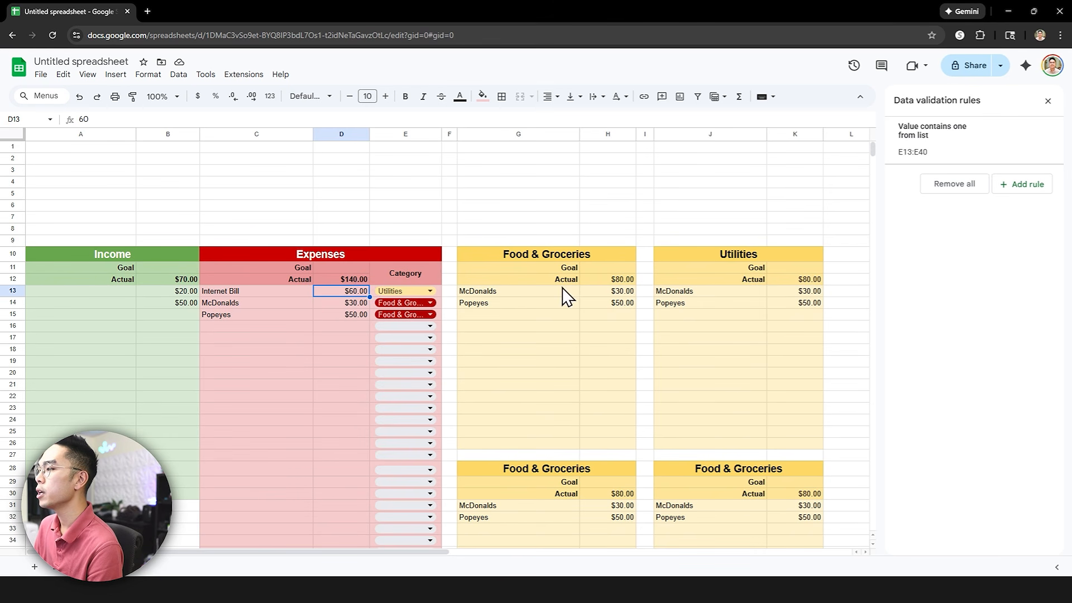
click(375, 288)
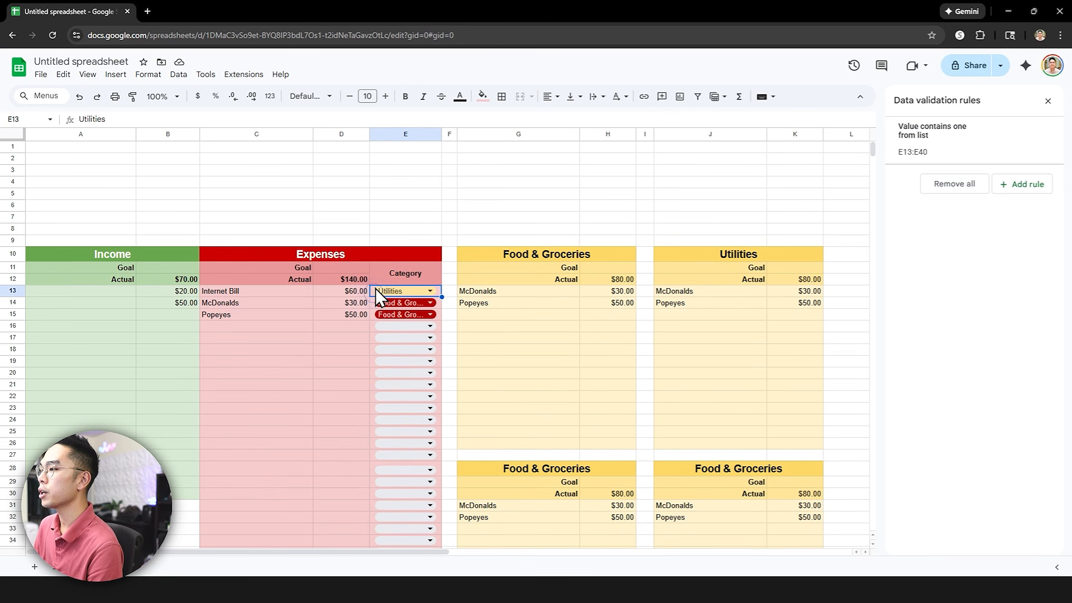
click(691, 292)
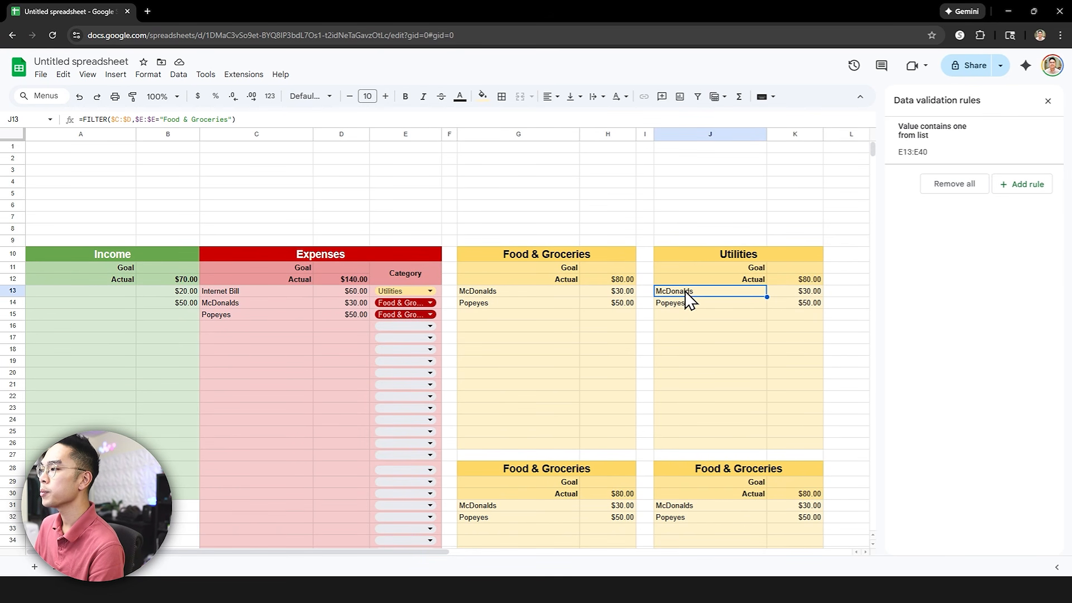
drag(164, 119, 242, 129)
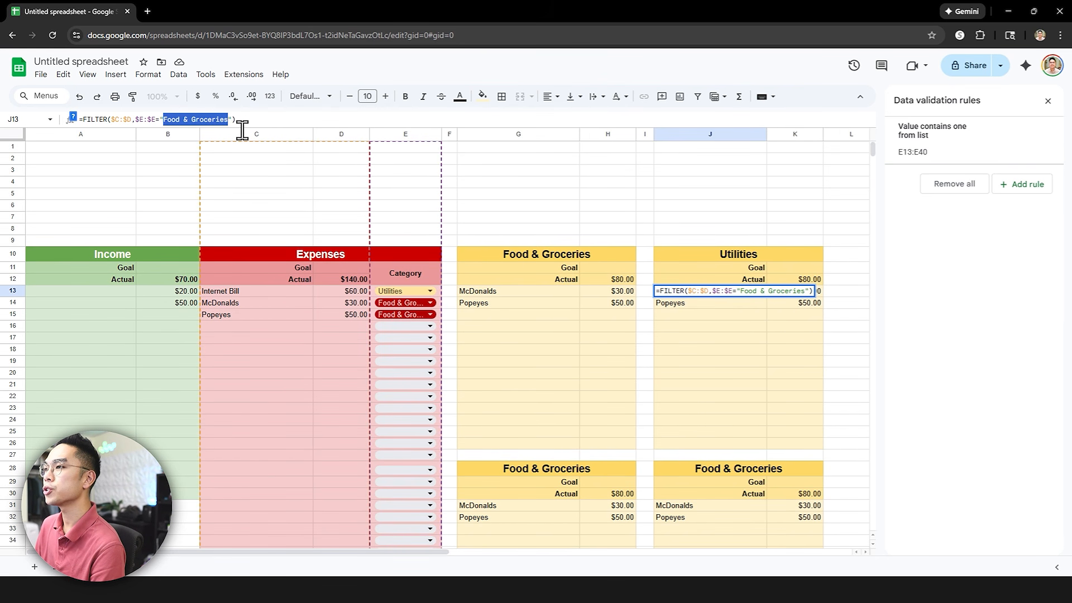
text(Utilities)
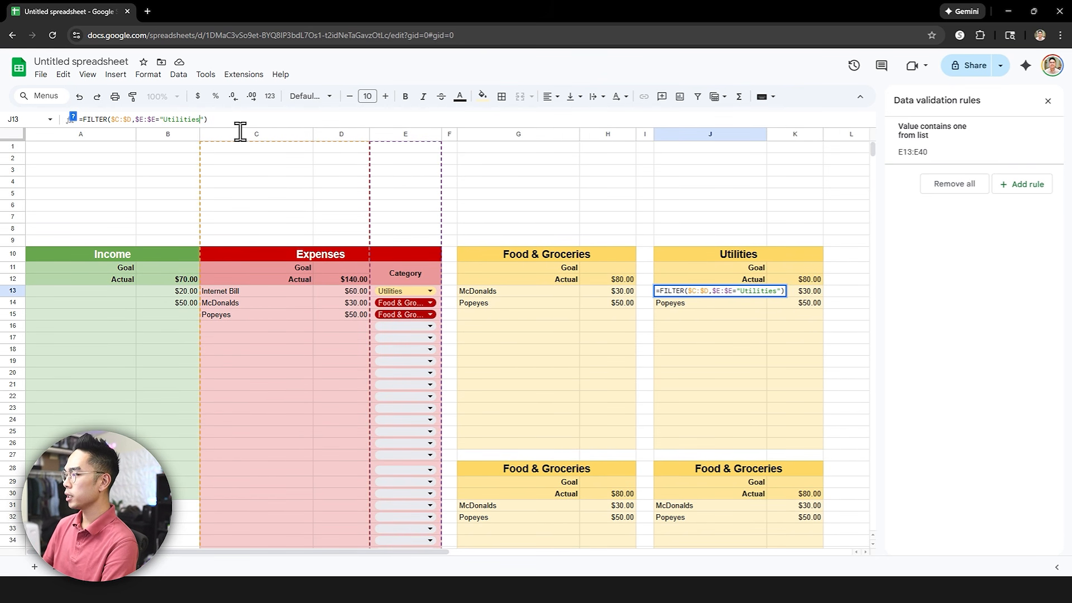
key(Return)
click(746, 295)
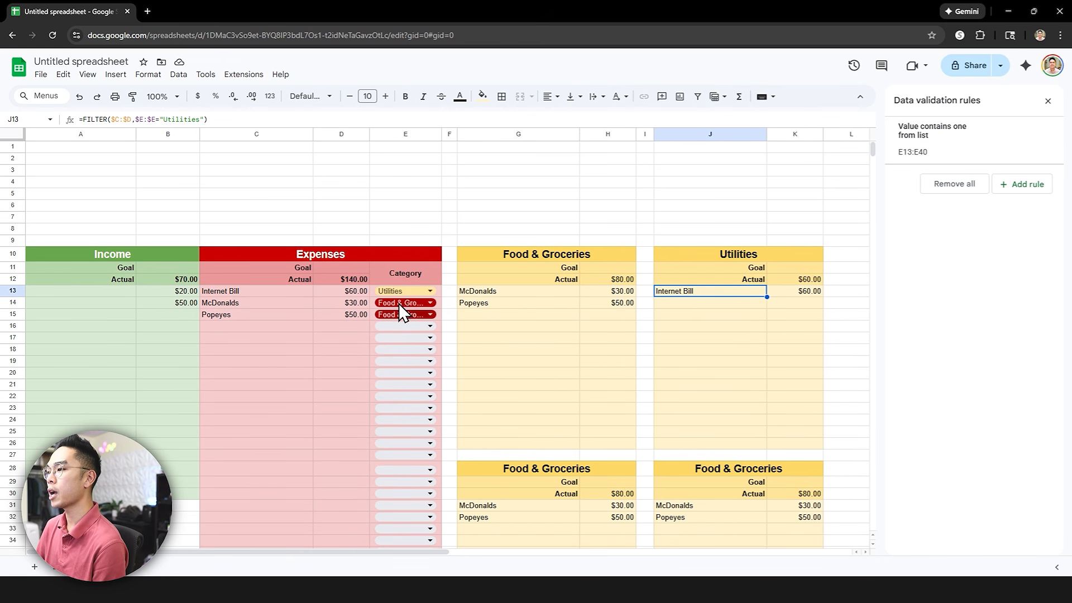
Set the category in E16 to Shopping and copy its text.
click(400, 324)
click(401, 378)
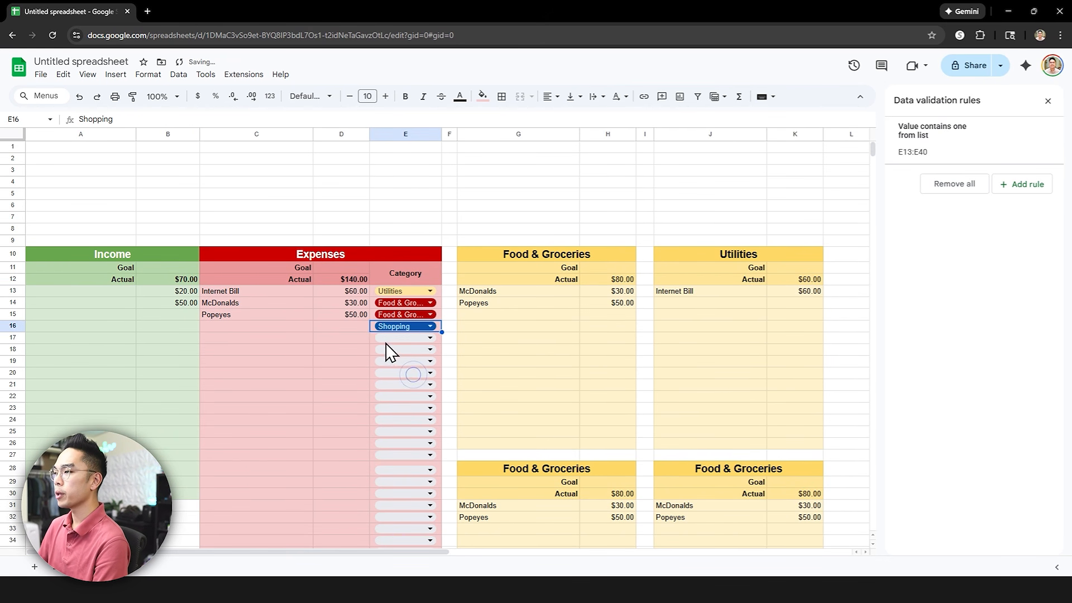
drag(119, 119, 25, 120)
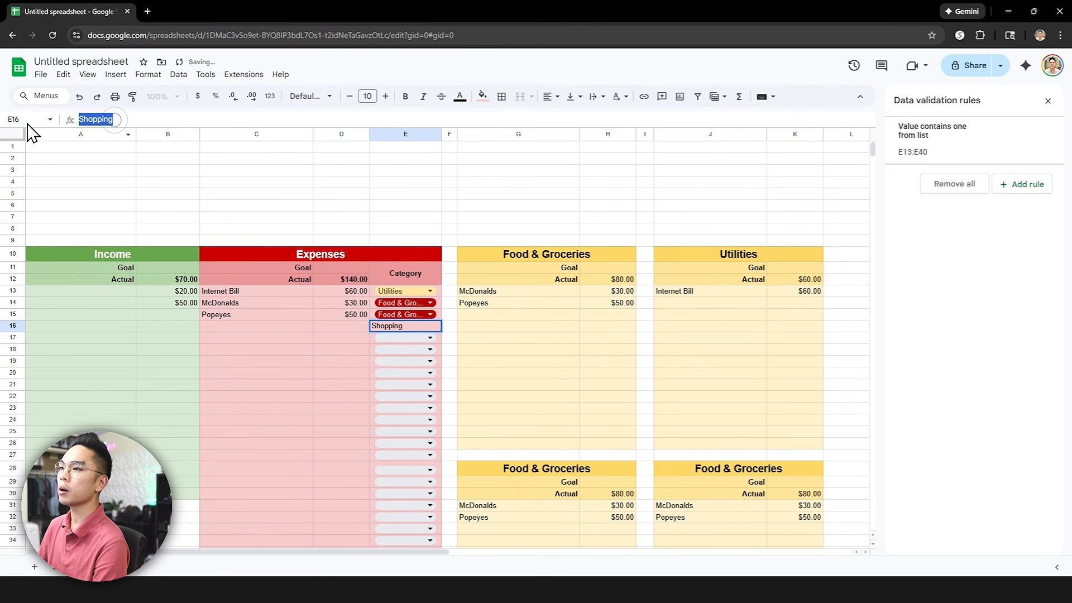
click(450, 279)
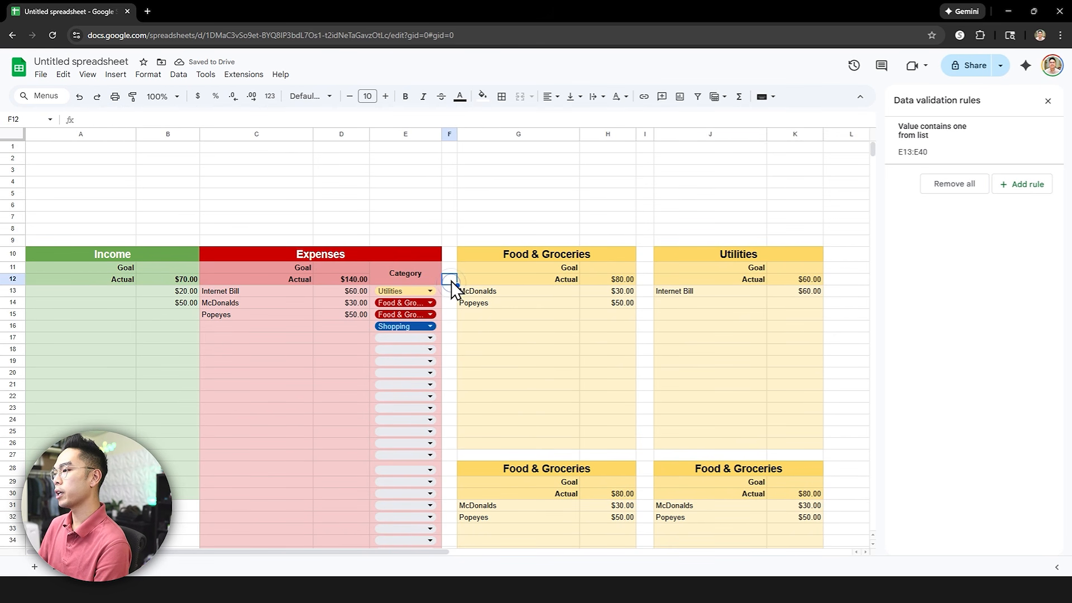
Rename the header of the duplicated table in G28 to Shopping.
scroll(452, 288, down, 2)
click(507, 355)
click(196, 120)
key(ctrl+a)
text(Shopping)
Change the filter condition in the G31 formula from Food & Groceries to "Shopping".
click(504, 393)
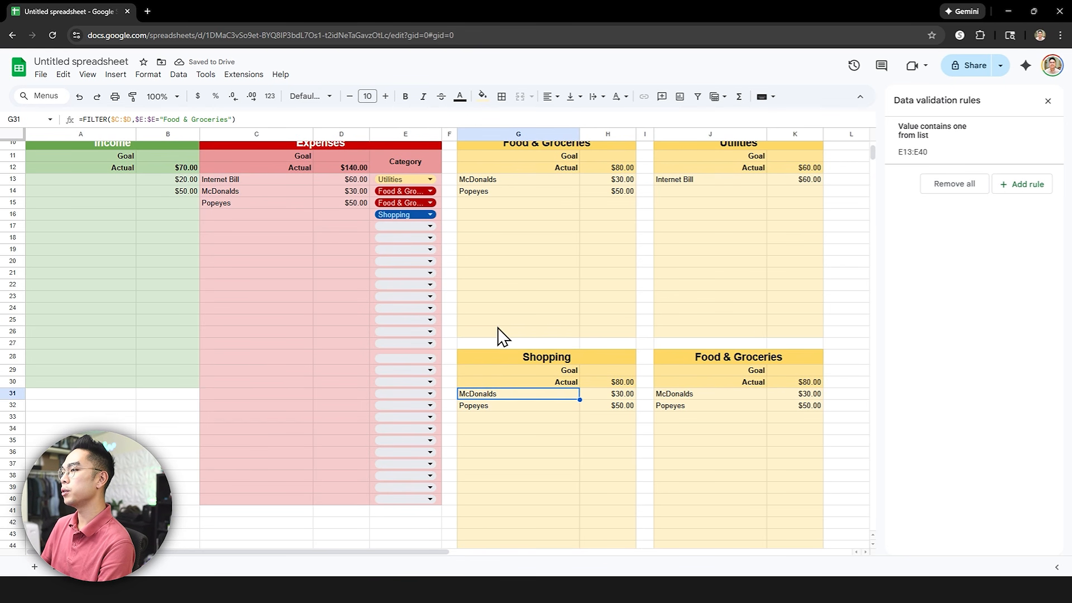
drag(163, 120, 228, 119)
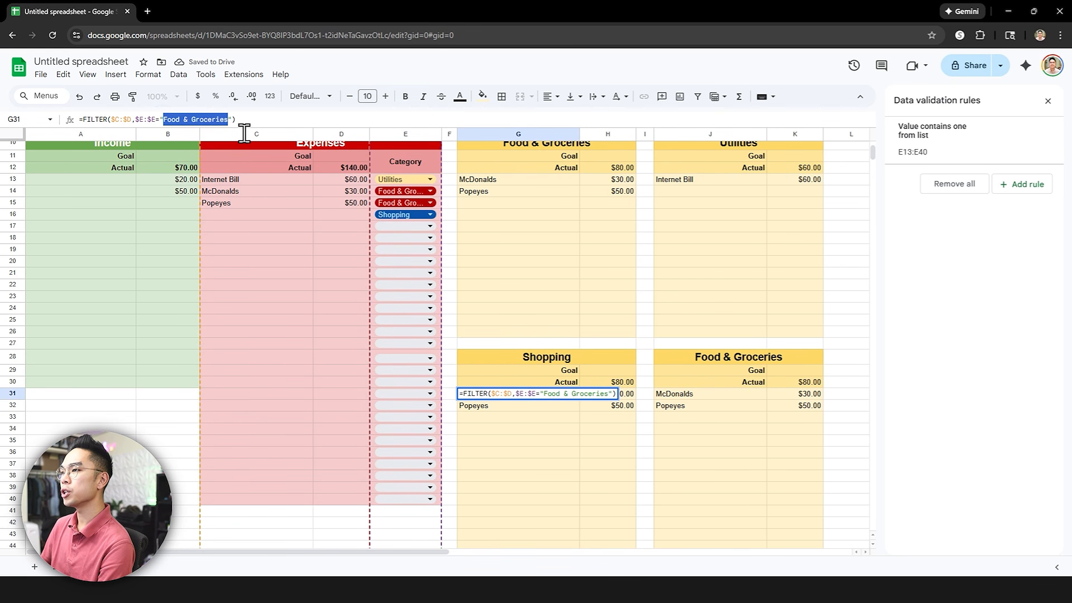
text(Shopping)
key(Return)
Set the category in E17 to Savings and copy that text into the table header in J28.
click(402, 226)
click(394, 296)
double_click(229, 119)
key(ctrl+c)
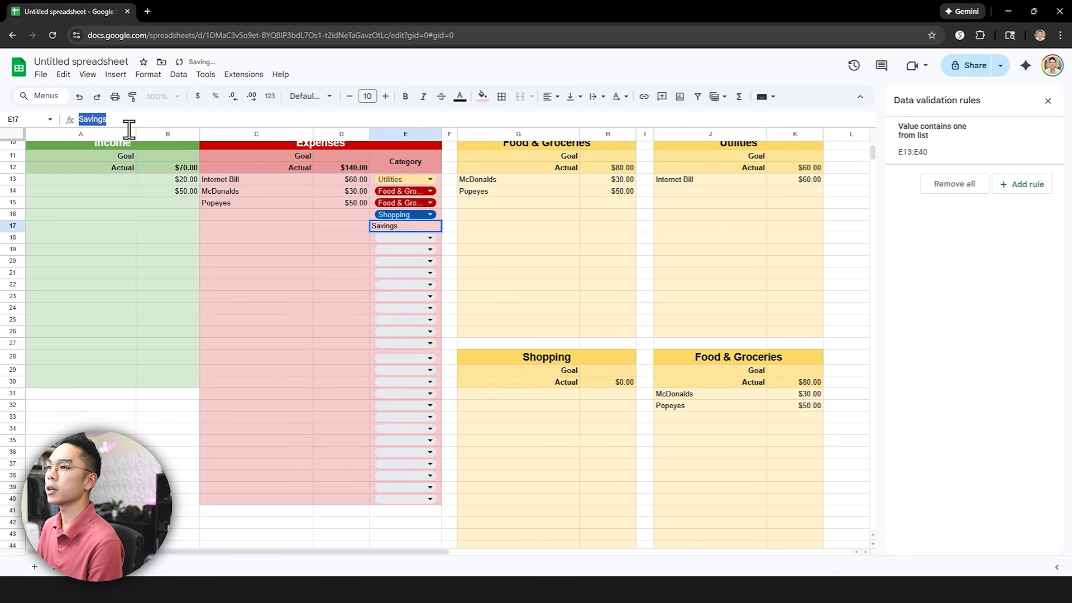
click(746, 360)
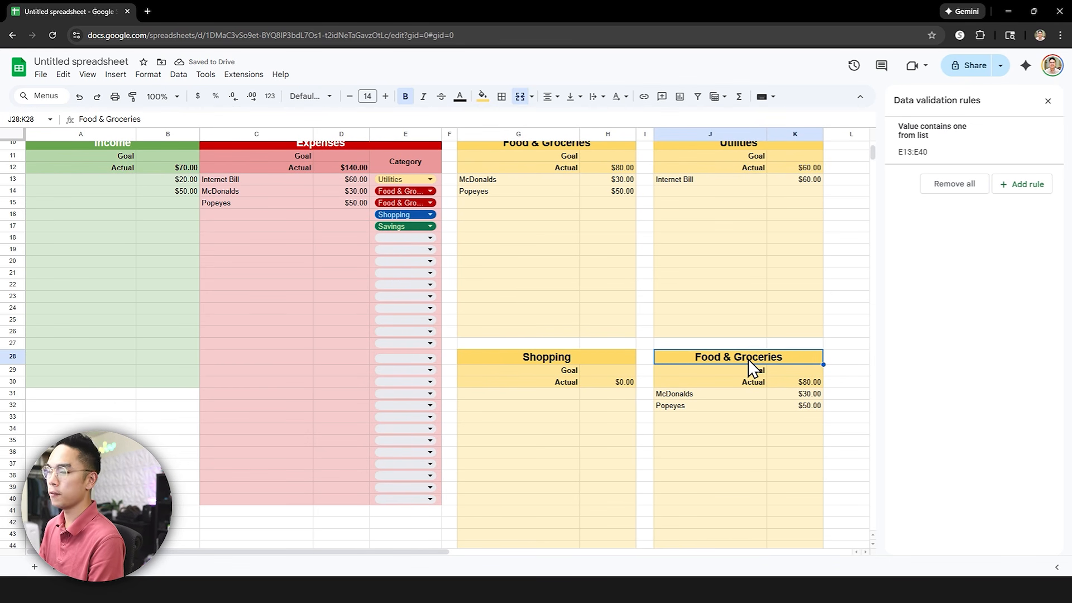
key(ctrl+v)
Replace the filter condition in the J31 formula with the copied category name "Savings".
click(705, 394)
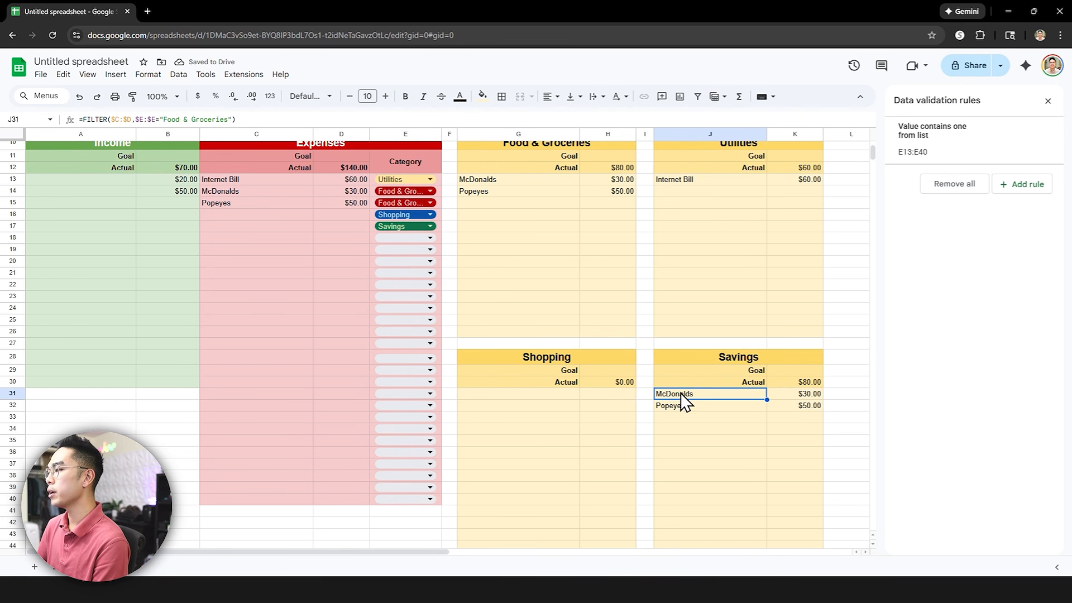
drag(164, 119, 234, 132)
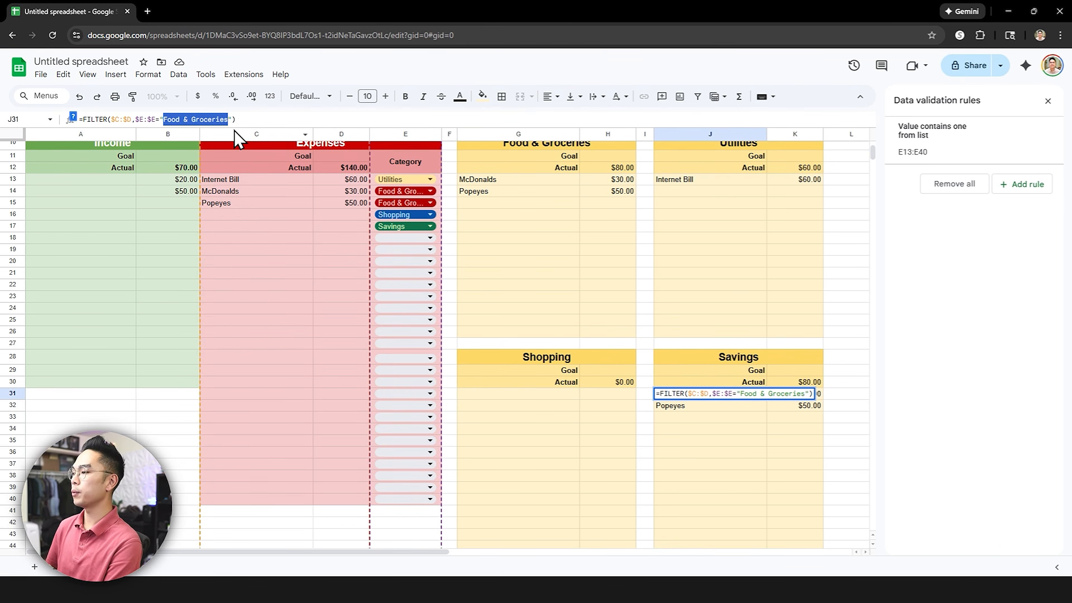
key(ctrl+v)
key(Return)
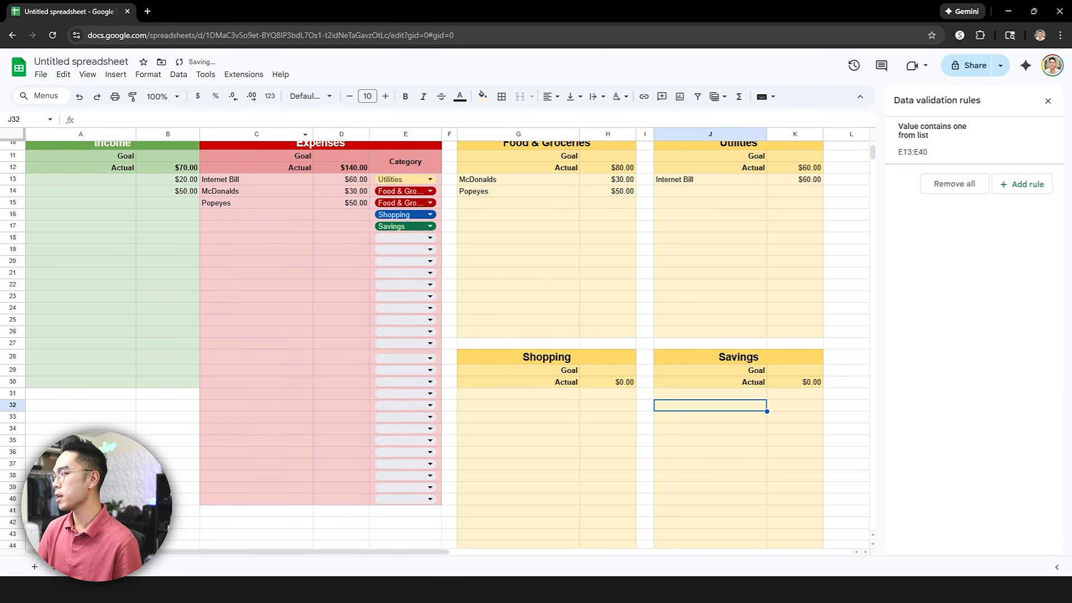
Merge cells A1:D1 above the Income and Expenses tables and enter the title Summary.
scroll(587, 250, up, 2)
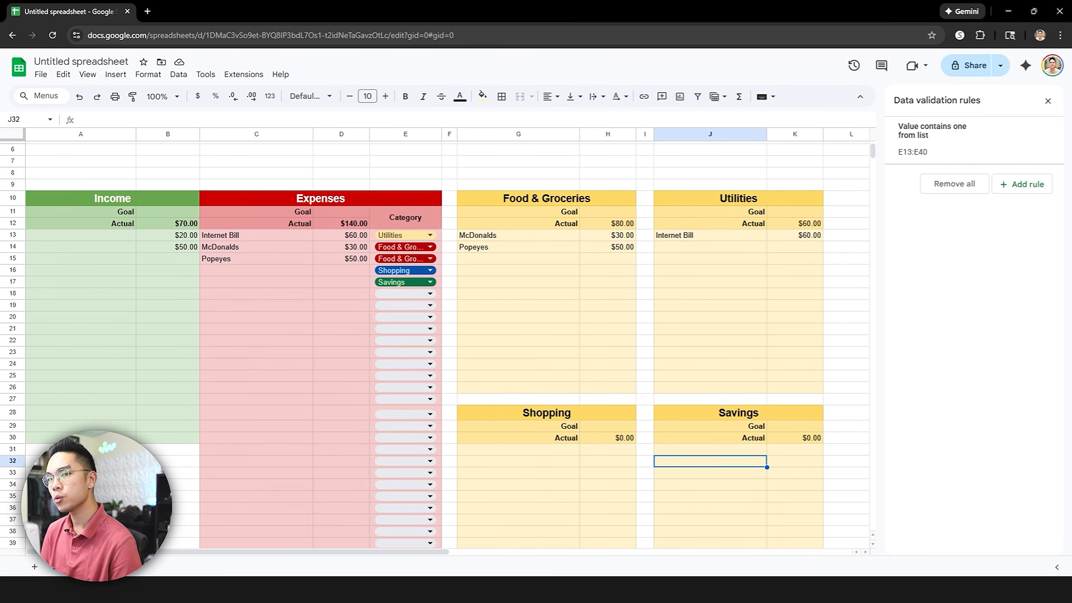
scroll(232, 224, up, 2)
drag(120, 146, 334, 154)
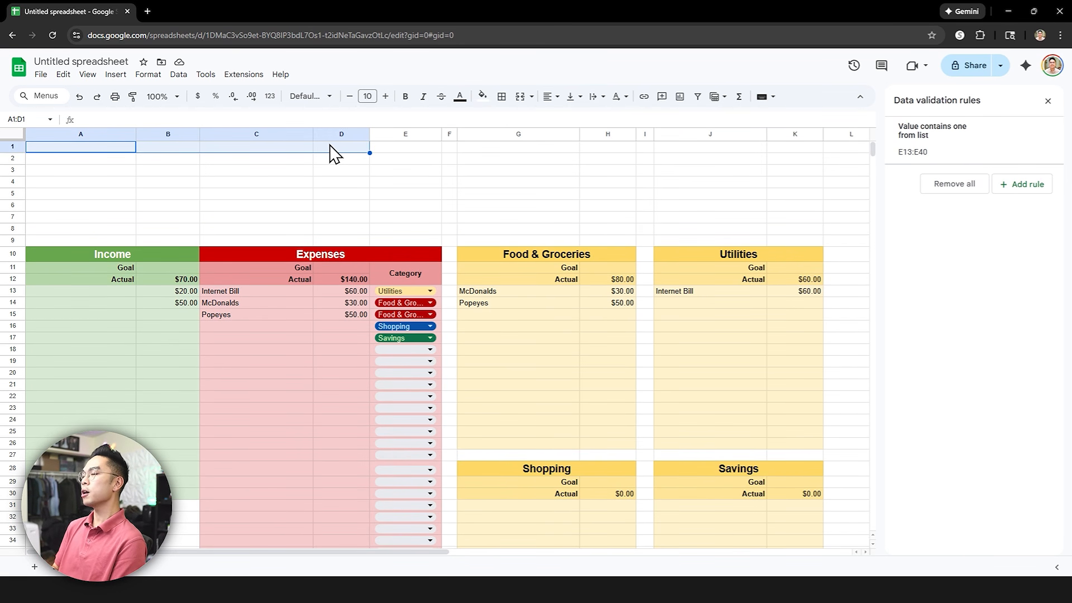
click(520, 96)
text(Summary)
key(Return)
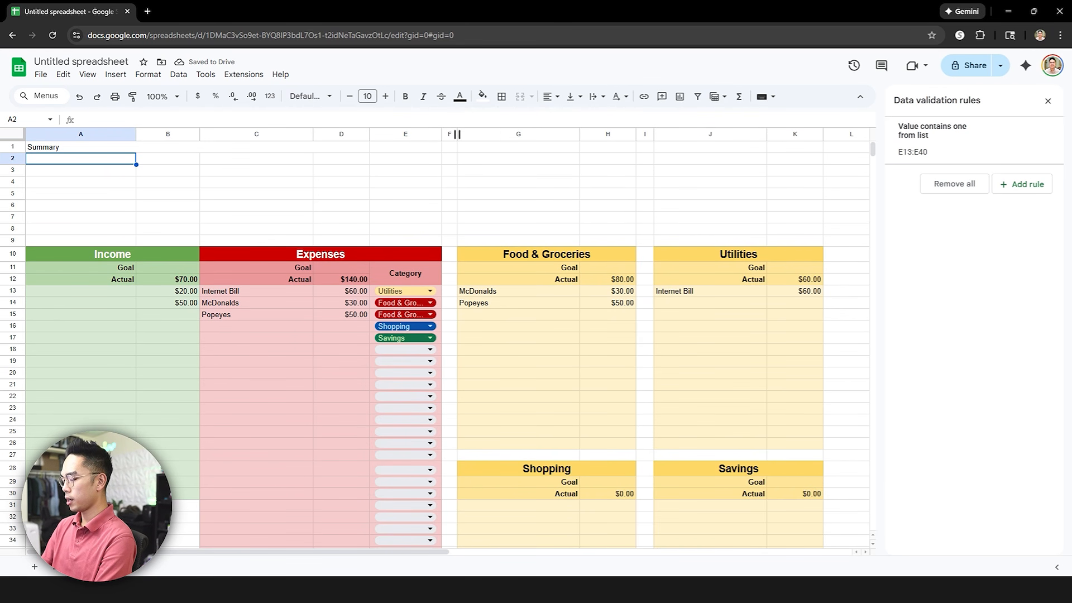
Enter the summary column headers Category, Actual, Goal and % in cells A2:D2.
text(Category)
key(Tab)
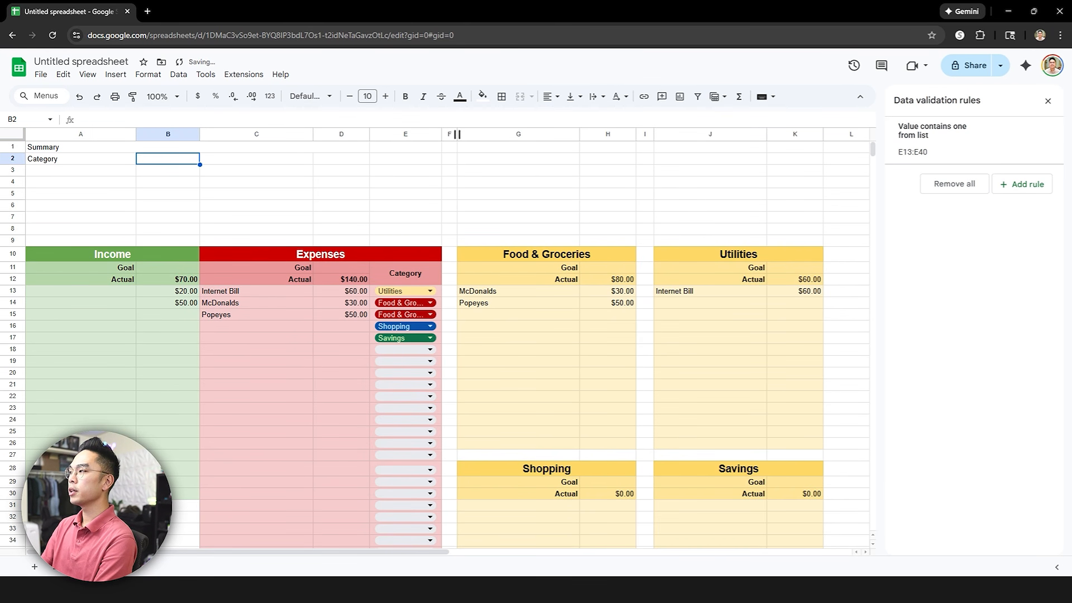
text(Actual)
key(Tab)
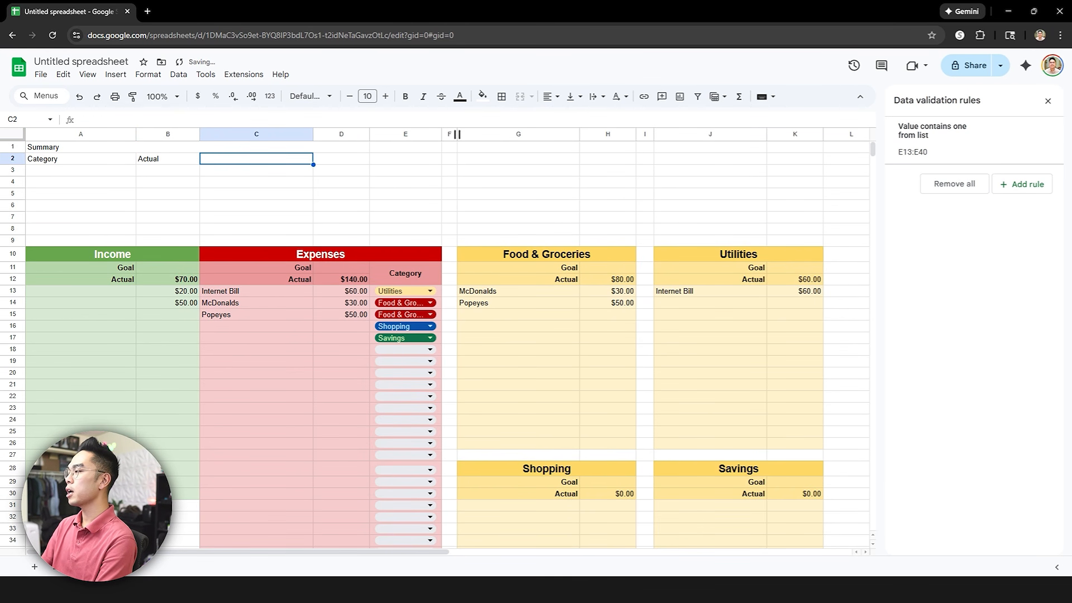
text(Goal)
key(Tab)
text(%)
key(Return)
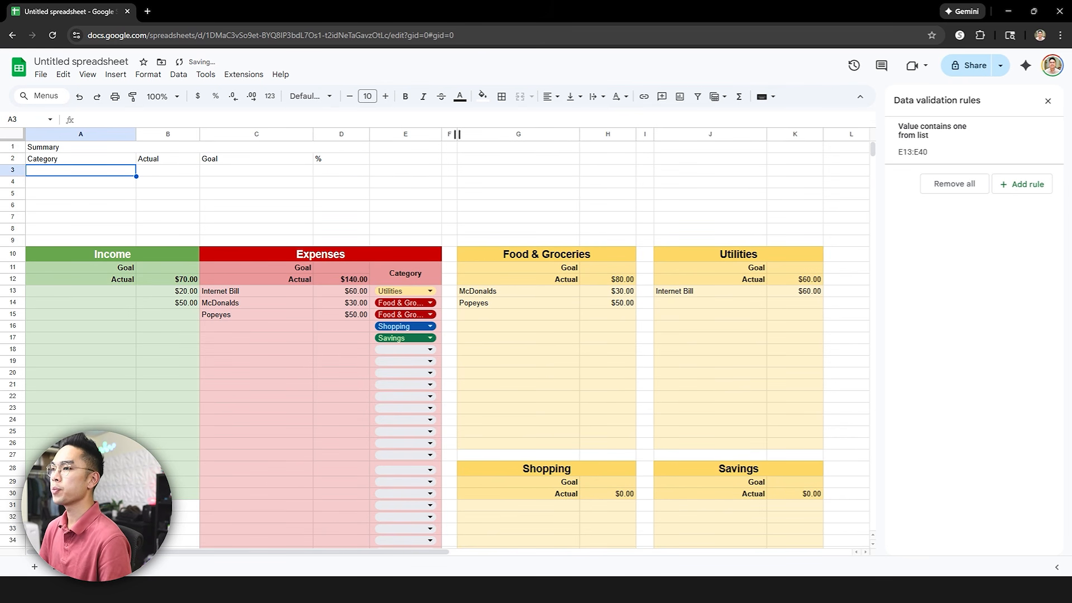
List the row labels Income, Expenses, Food & Groceries, Utilities, Savings and Shopping in A3:A8.
text(Income)
key(Return)
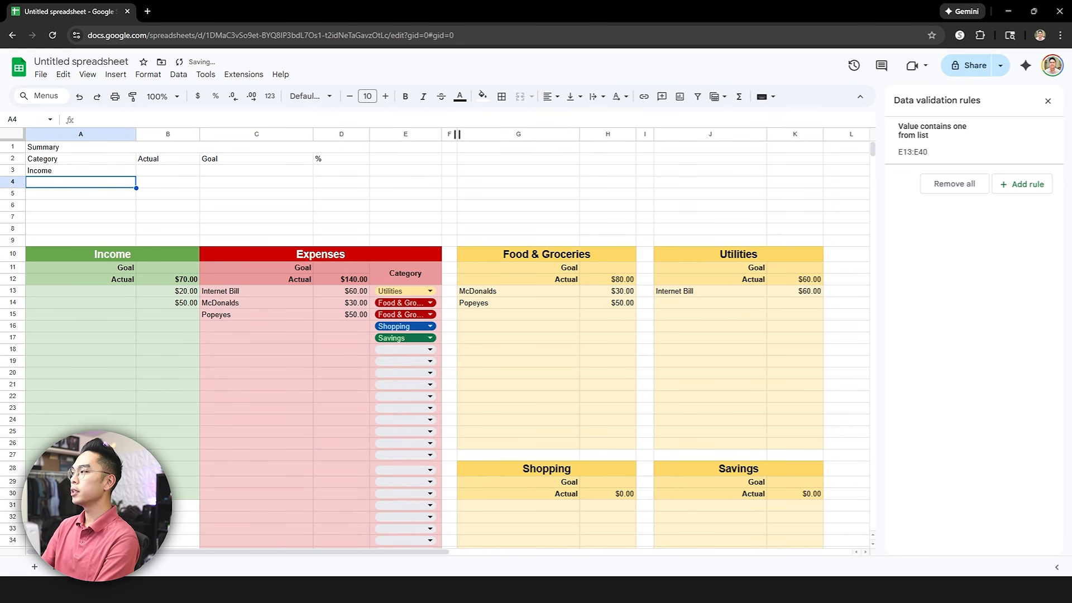
text(Expenses)
key(Return)
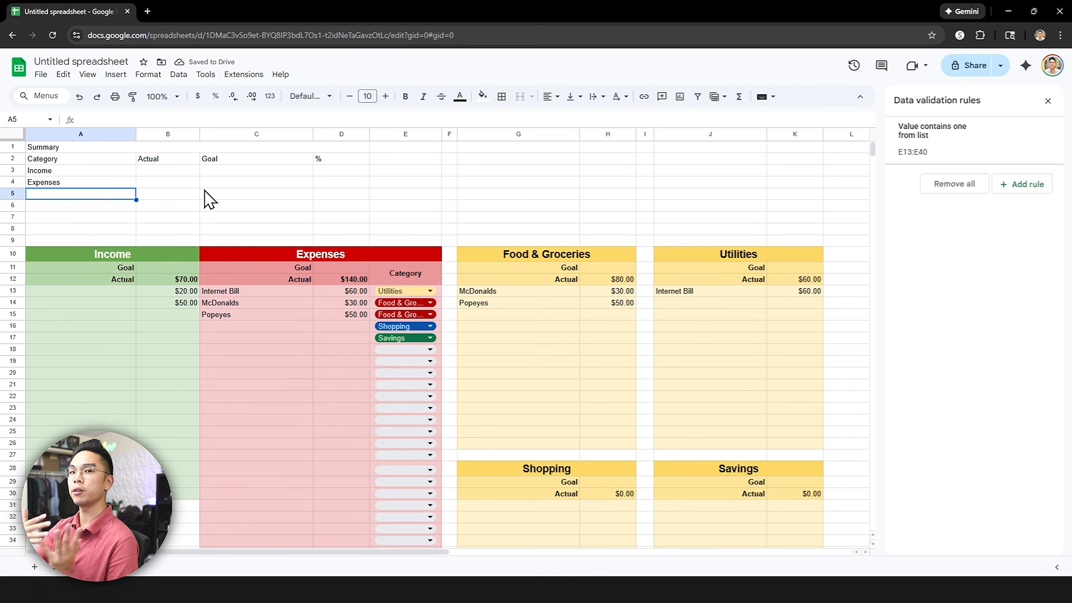
text(Food & Groceries)
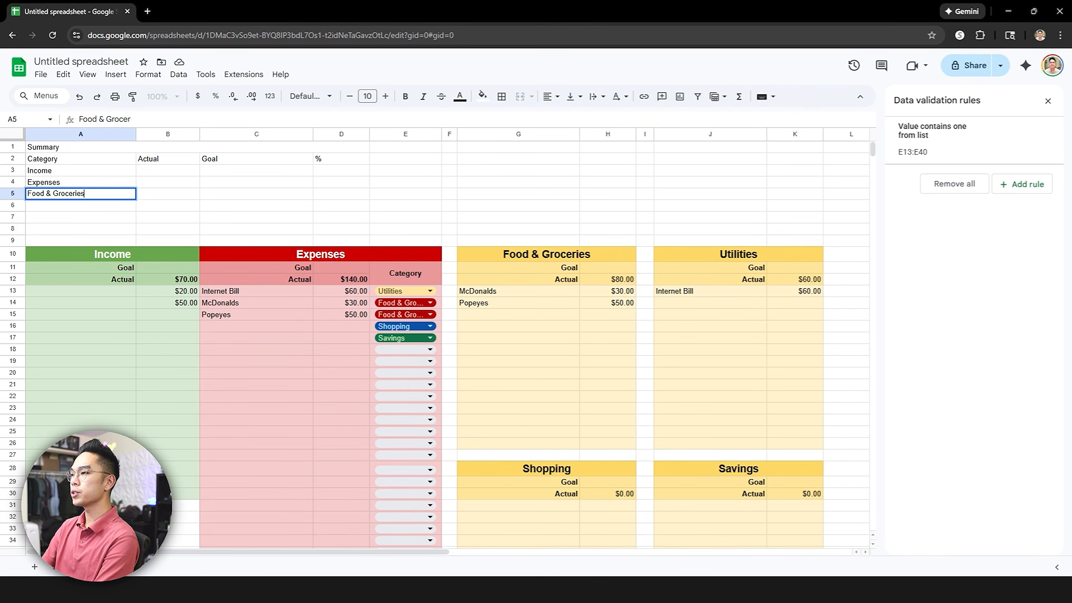
key(Return)
text(Ut)
key(Return)
text(Savings)
key(Return)
text(Shopping)
key(Return)
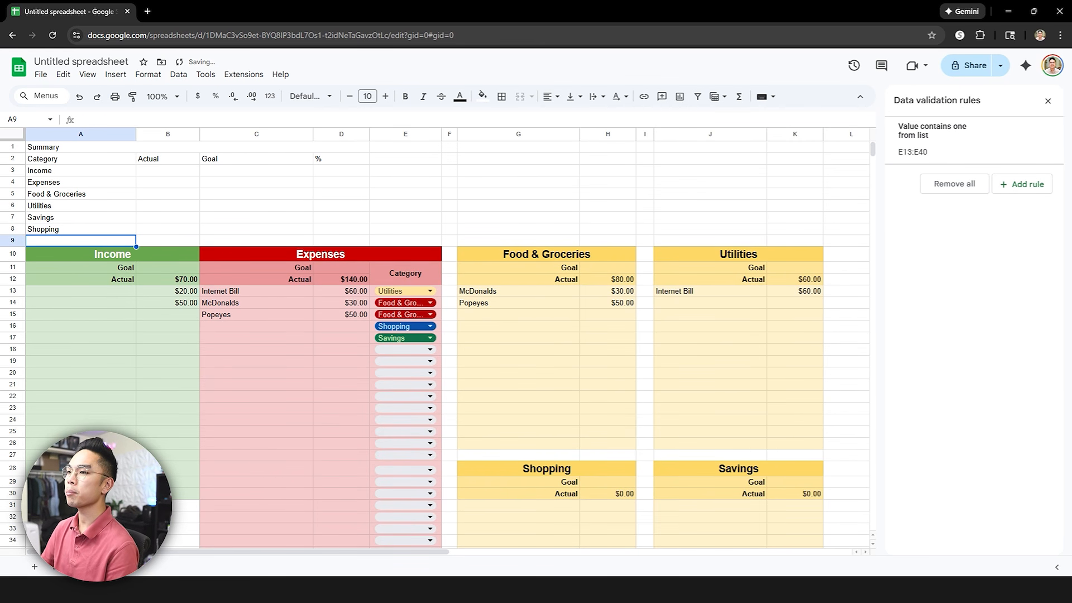
Insert two blank rows below the Shopping row to leave space above the Income and Expenses tables.
click(12, 229)
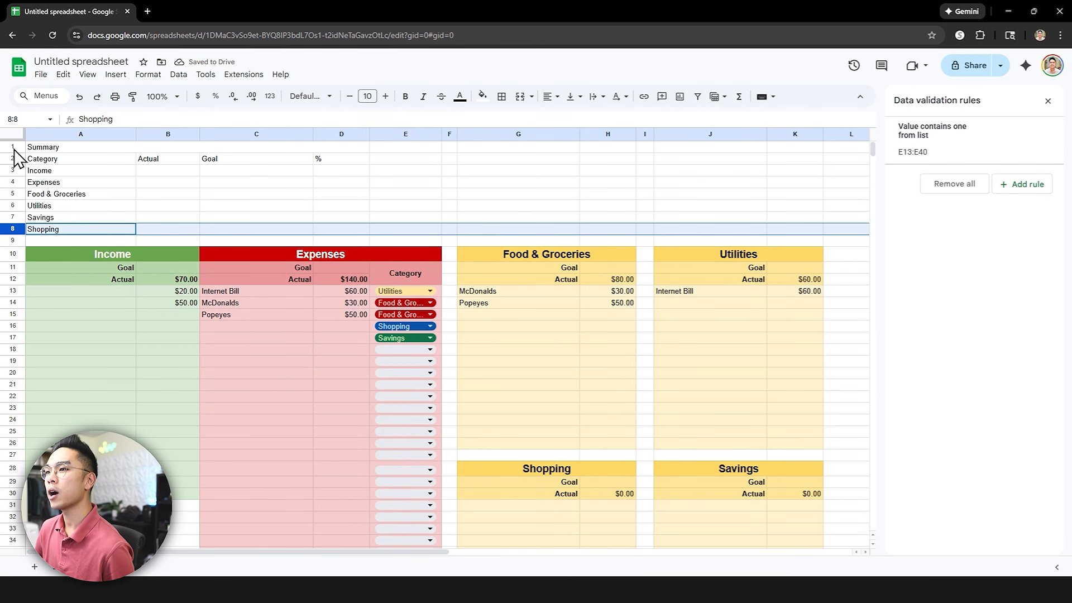
click(12, 147)
click(12, 229)
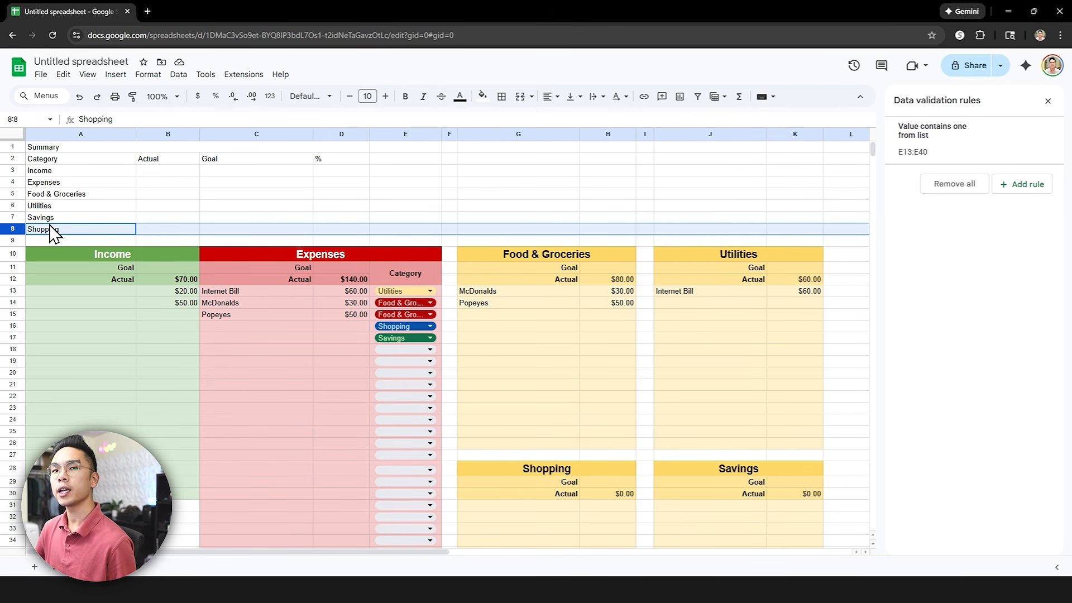
right_click(12, 228)
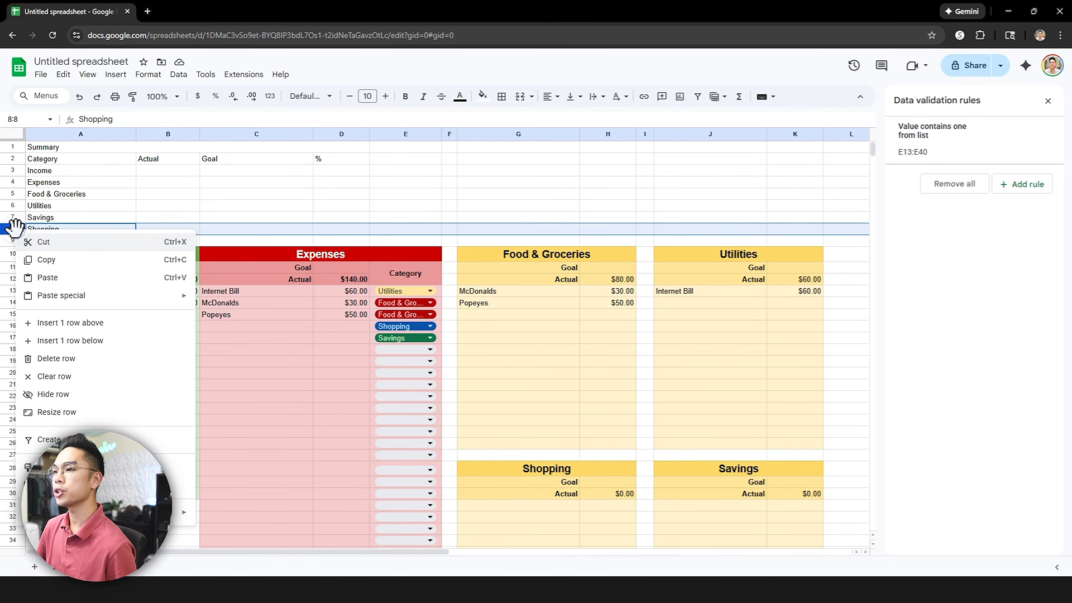
click(103, 342)
right_click(11, 240)
click(68, 333)
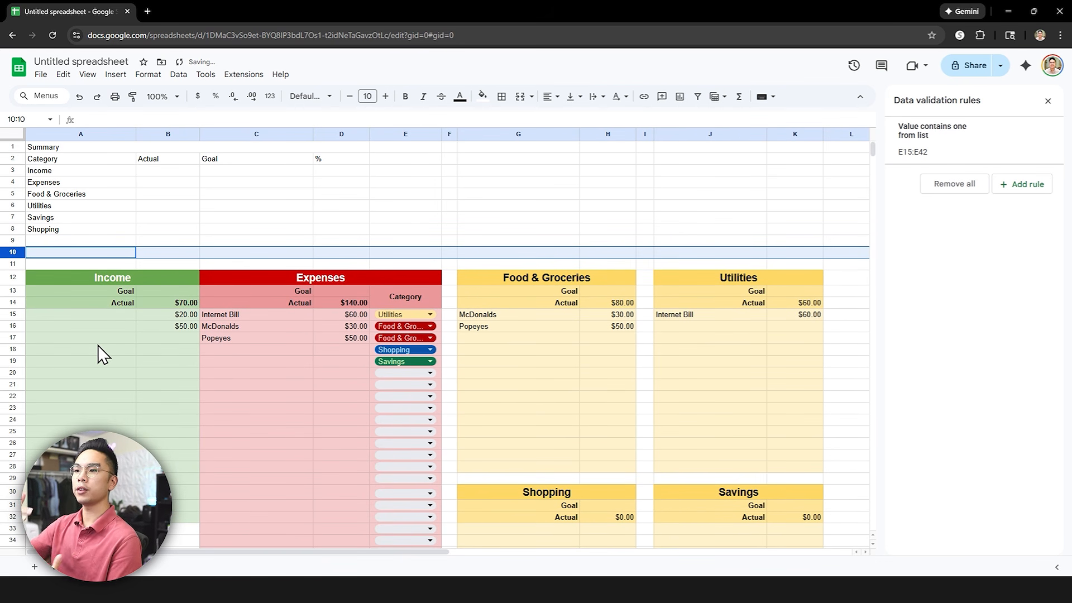
Add the row label Net Total in A9 under Shopping.
click(116, 241)
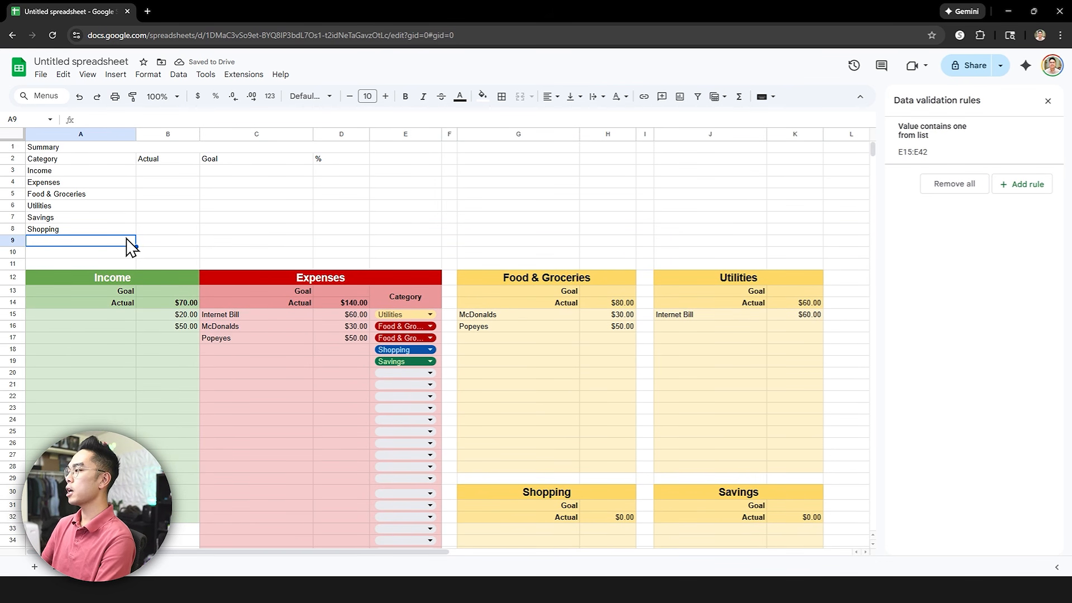
text(Net Total)
key(Return)
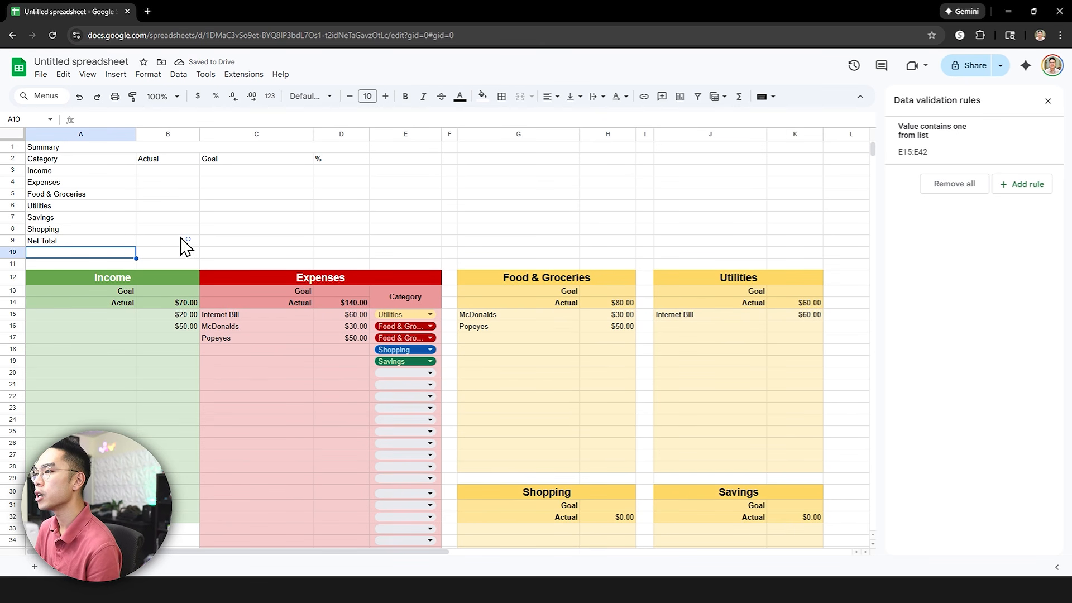
click(237, 241)
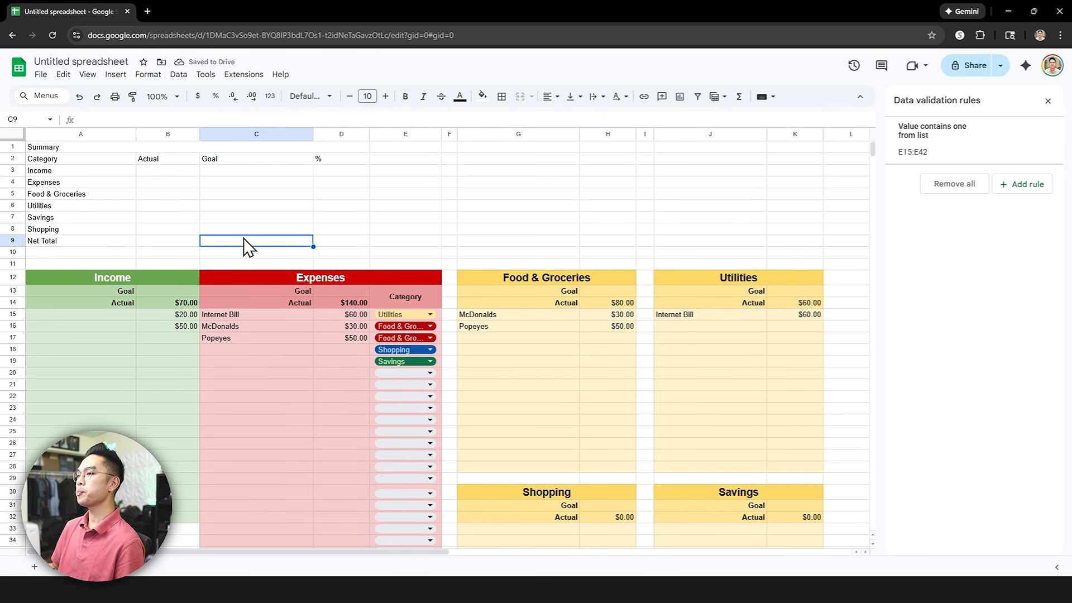
Center the Summary title in its merged cell and give it a dark blue fill.
click(131, 146)
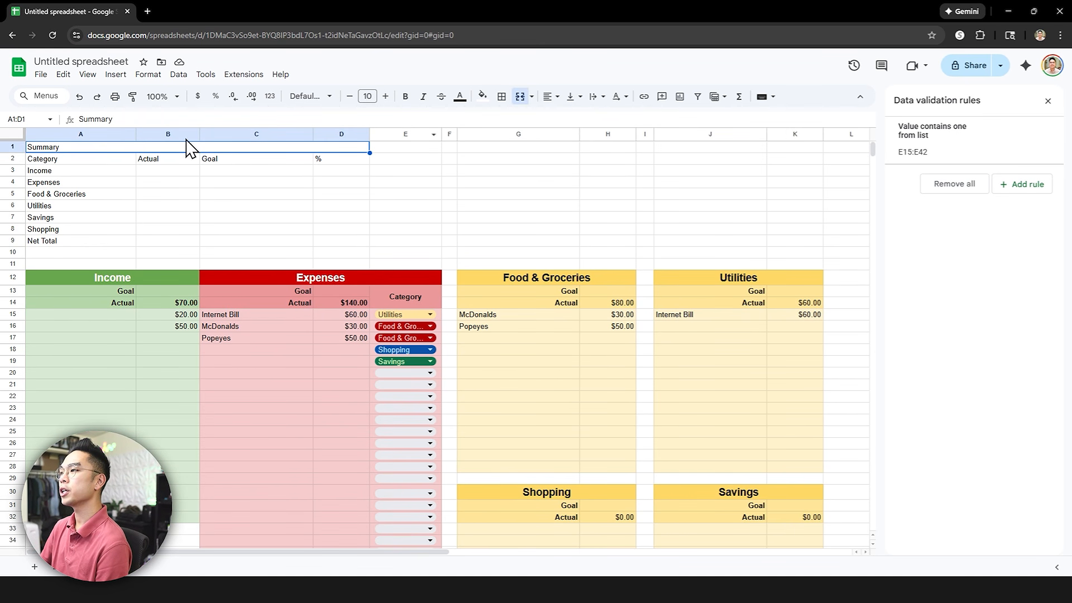
click(549, 96)
click(566, 118)
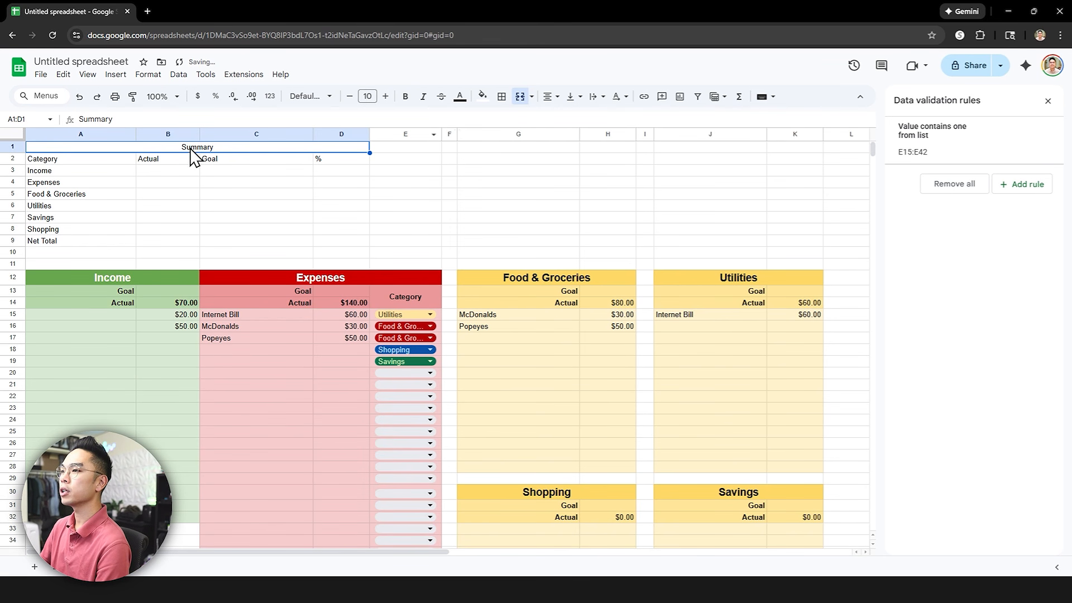
click(483, 96)
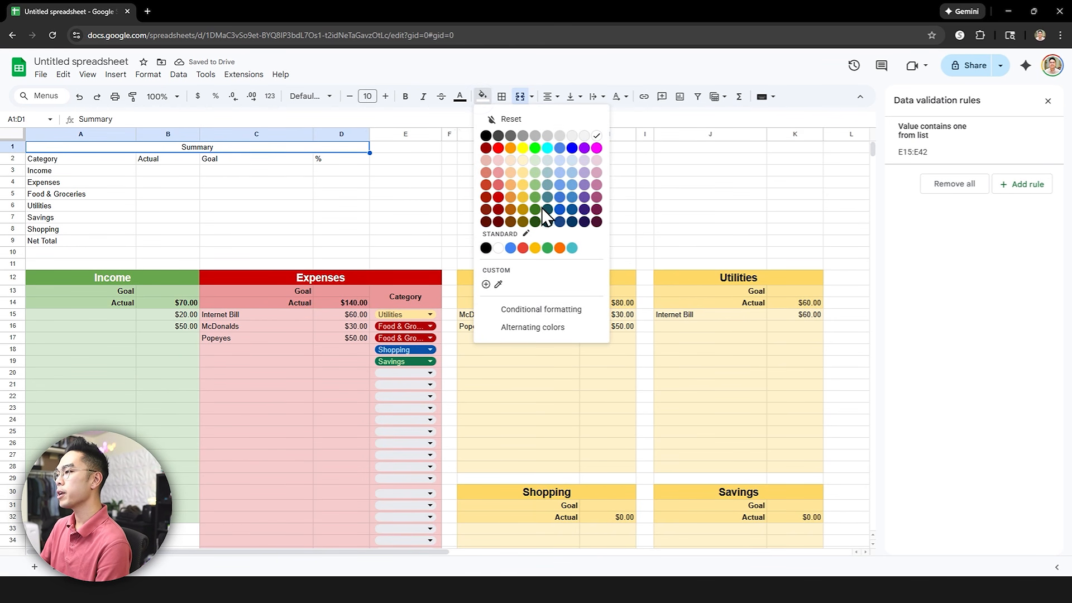
click(560, 211)
Make the Summary title text white and bold, and increase its font size by four points.
click(459, 97)
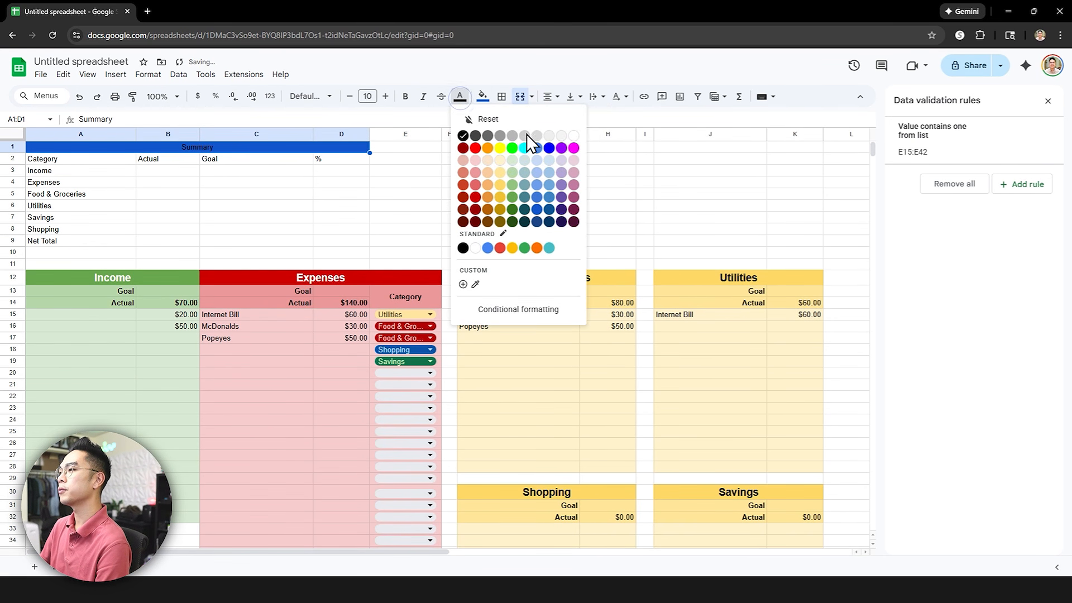
click(573, 135)
click(385, 98)
click(385, 98)
click(385, 98)
click(385, 97)
key(ctrl+b)
click(326, 278)
Format the header cells A2:D2 with a blue fill and bold, centered text at font size 13.
drag(56, 162, 328, 165)
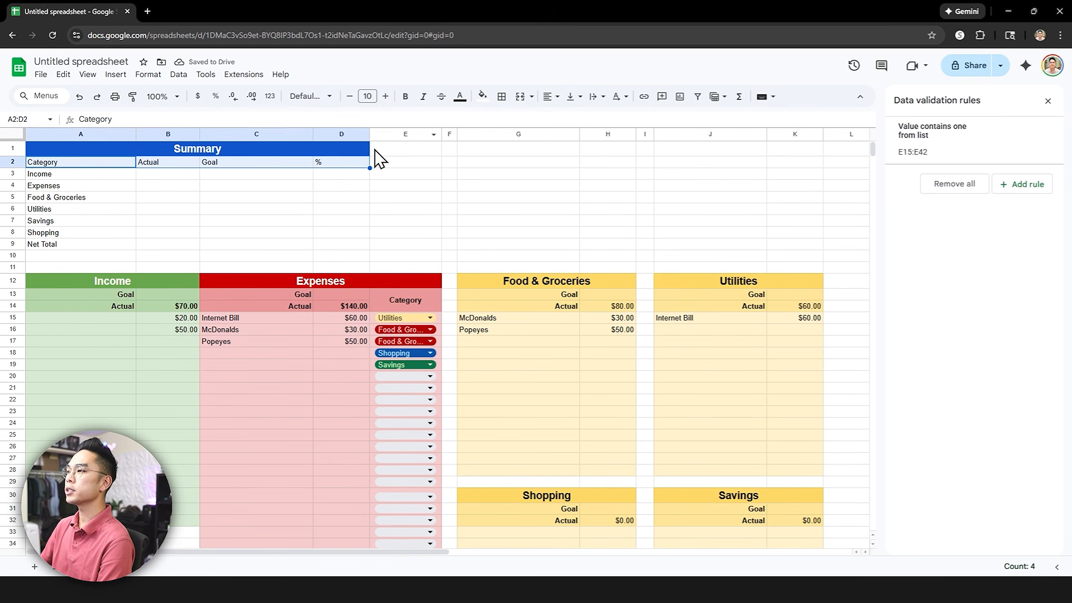
click(482, 96)
click(572, 173)
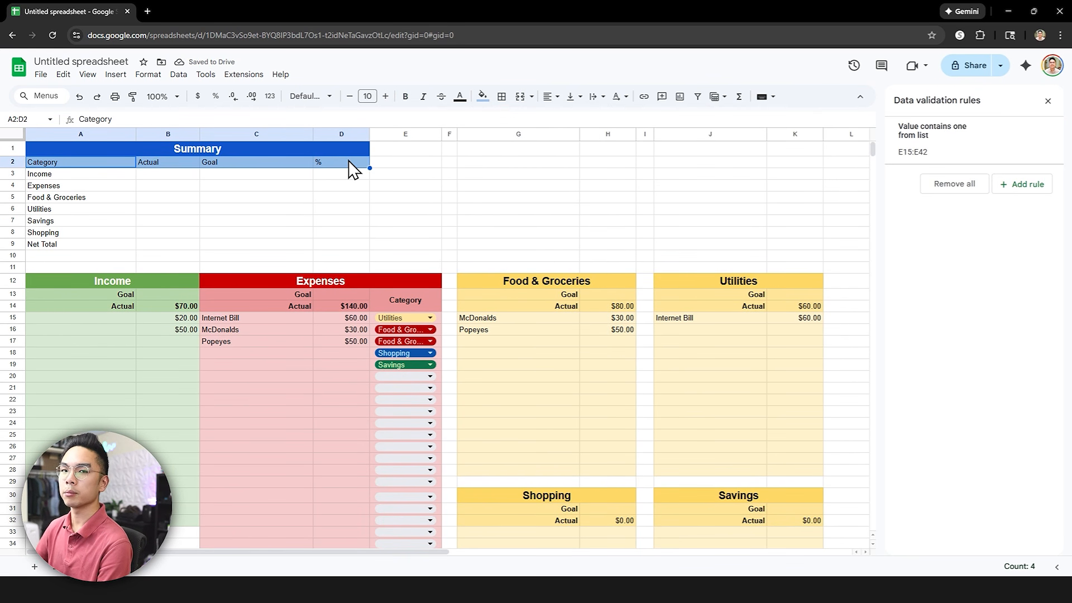
key(ctrl+b)
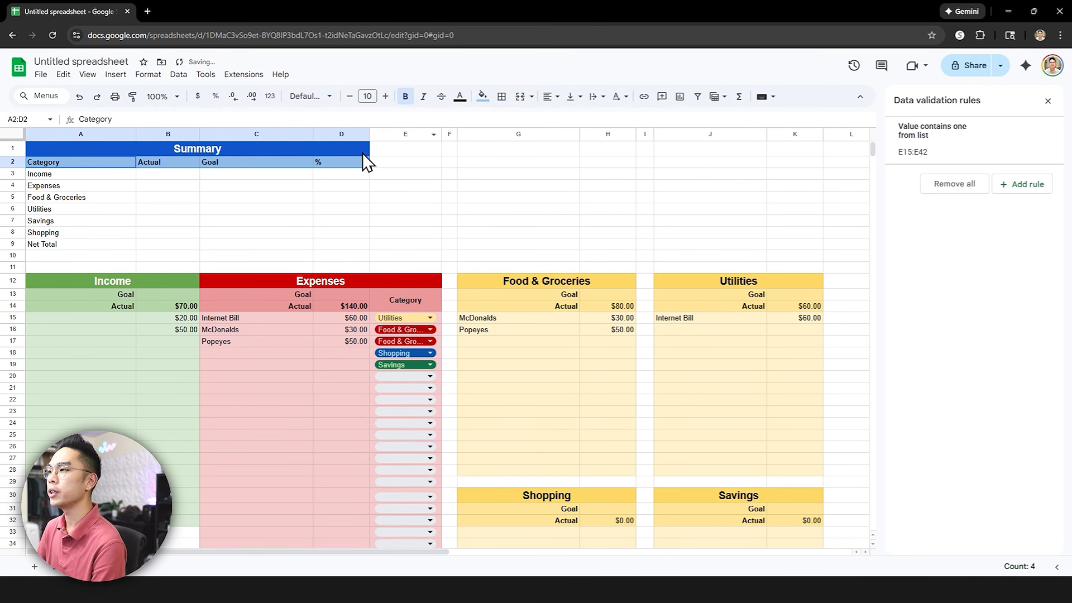
click(549, 98)
click(565, 118)
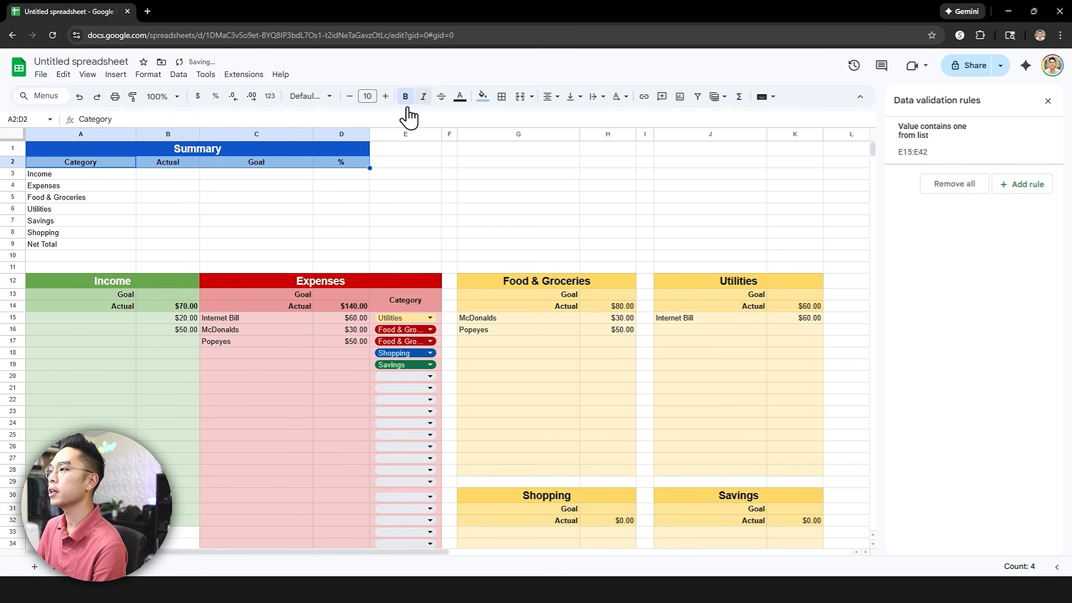
click(385, 97)
click(385, 97)
click(385, 96)
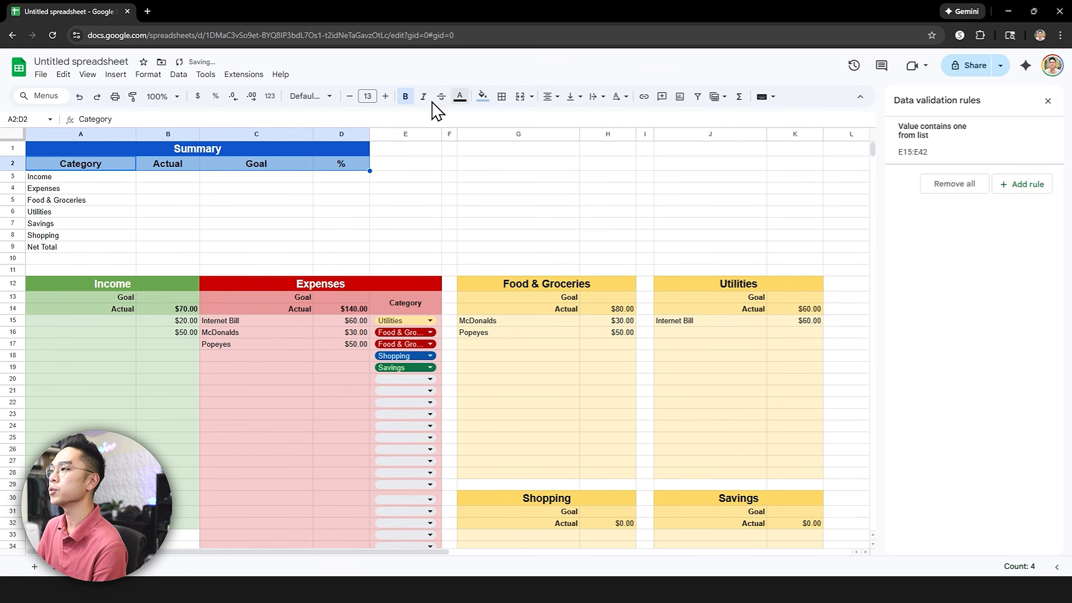
Change the fill of A2:D2 to a lighter blue and bold the row labels in A3:A9.
click(483, 96)
click(567, 164)
click(572, 178)
Fill the summary's Income row A3:D3 with light green and its Expenses row A4:D4 with medium red.
drag(56, 176, 321, 184)
click(483, 96)
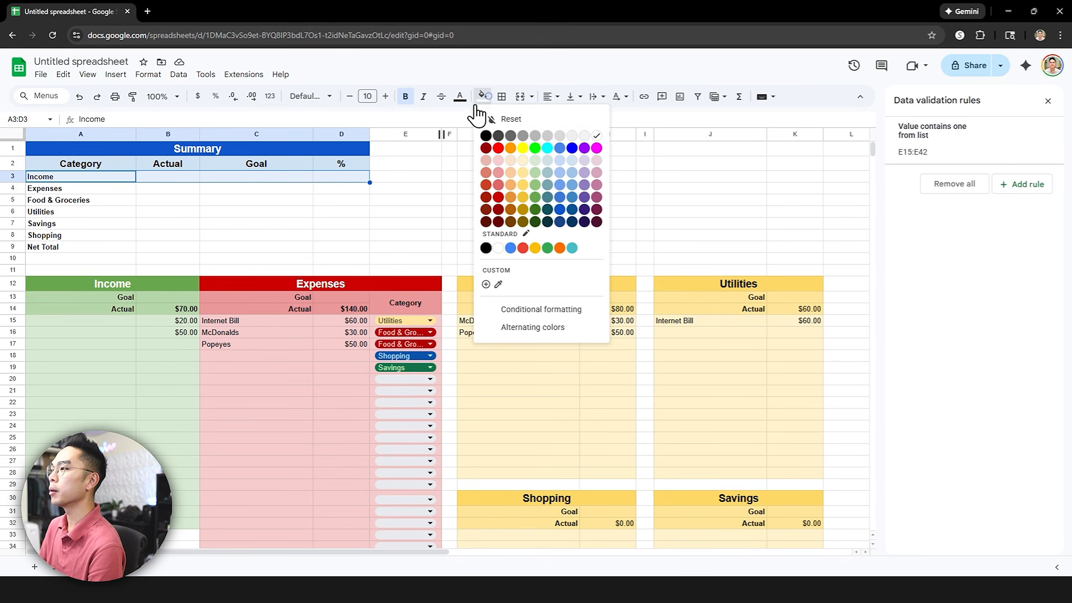
click(535, 160)
click(405, 192)
drag(84, 188, 332, 198)
click(483, 96)
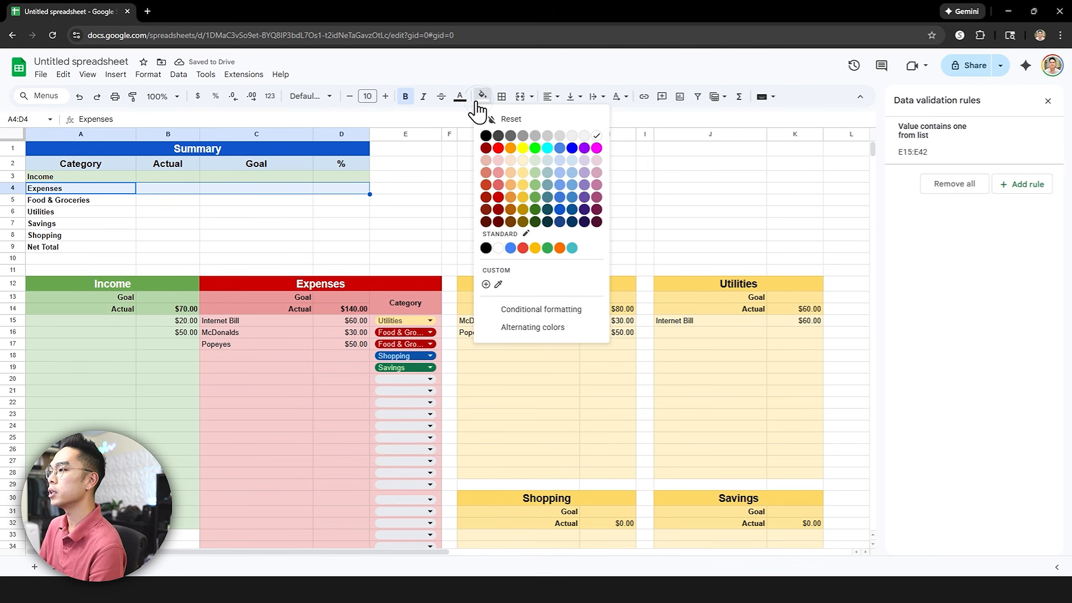
click(497, 171)
click(316, 212)
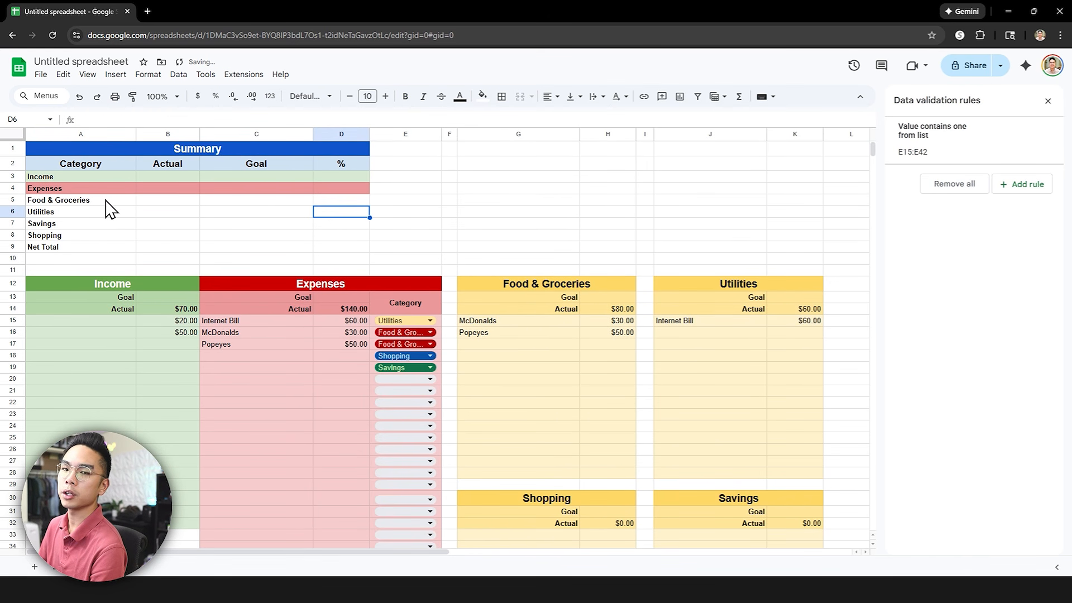
Fill the four expense category rows A5:D8 with light red and the Net Total row A9:D9 with light yellow.
drag(106, 202, 341, 237)
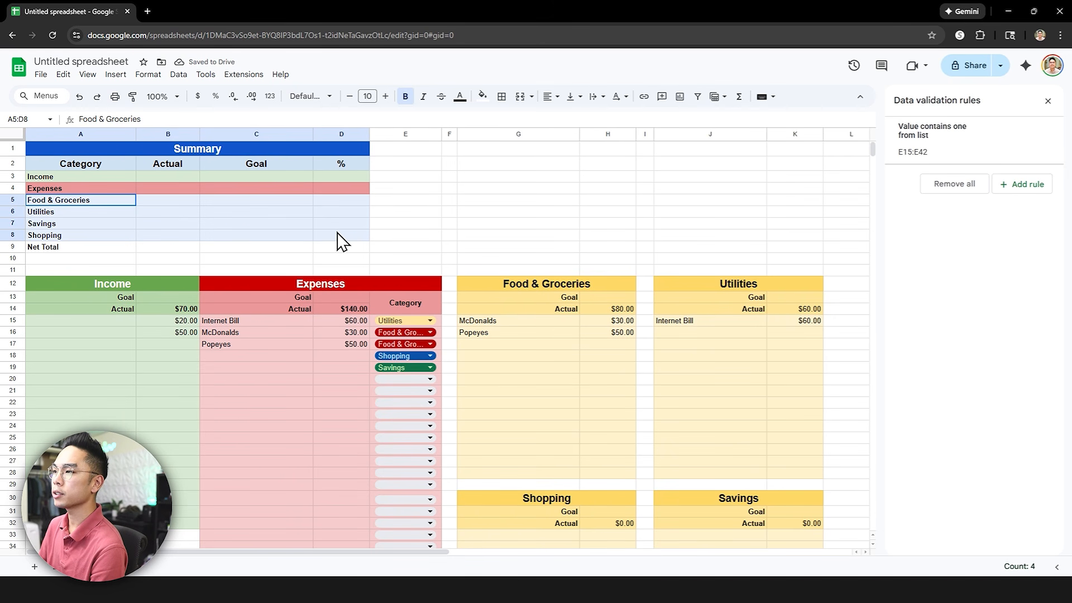
click(483, 96)
click(499, 168)
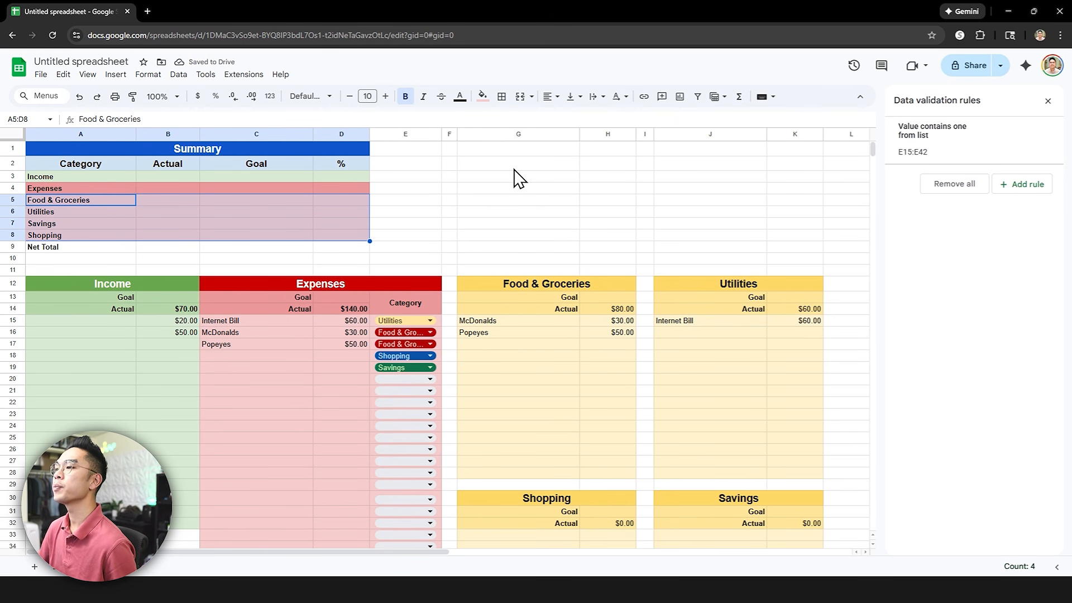
drag(67, 246, 342, 248)
click(483, 96)
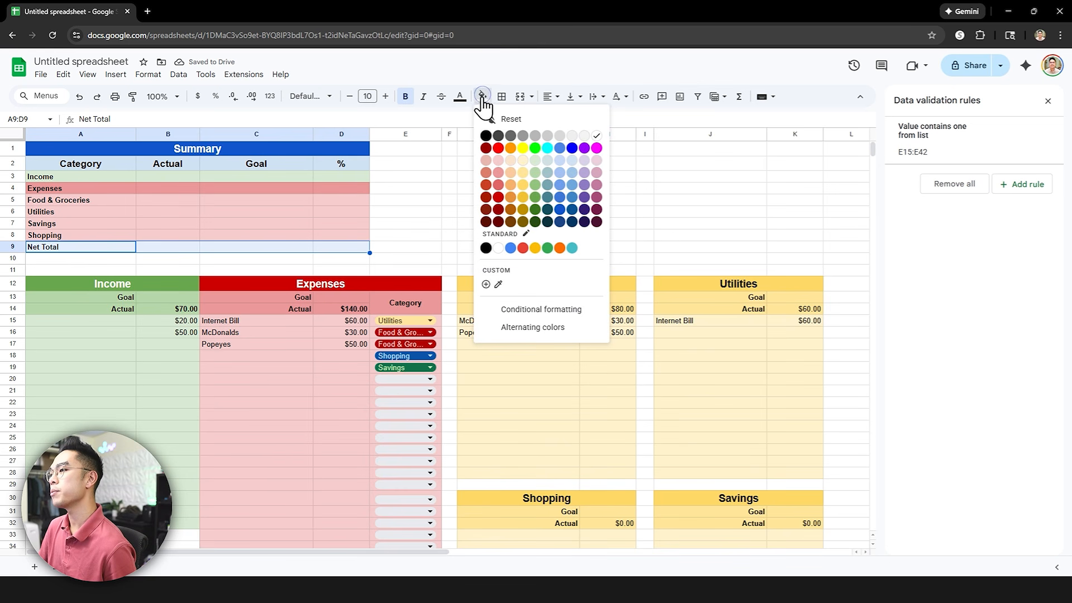
click(523, 164)
click(514, 200)
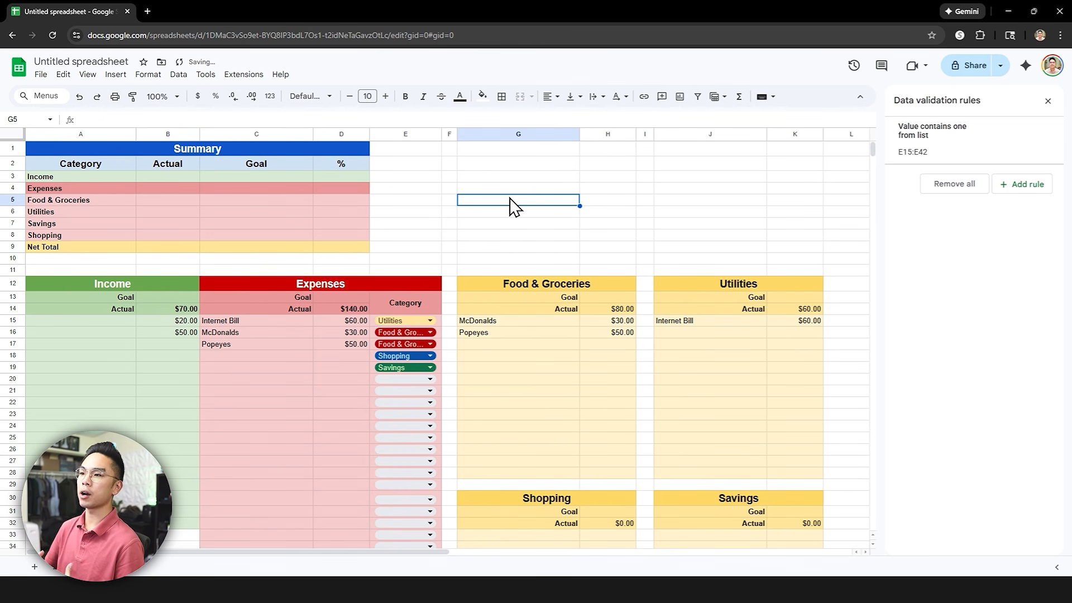
Link the summary's Actual cells for Income and Expenses to their table totals with =B14 in B3 and =D14 in B4.
click(156, 175)
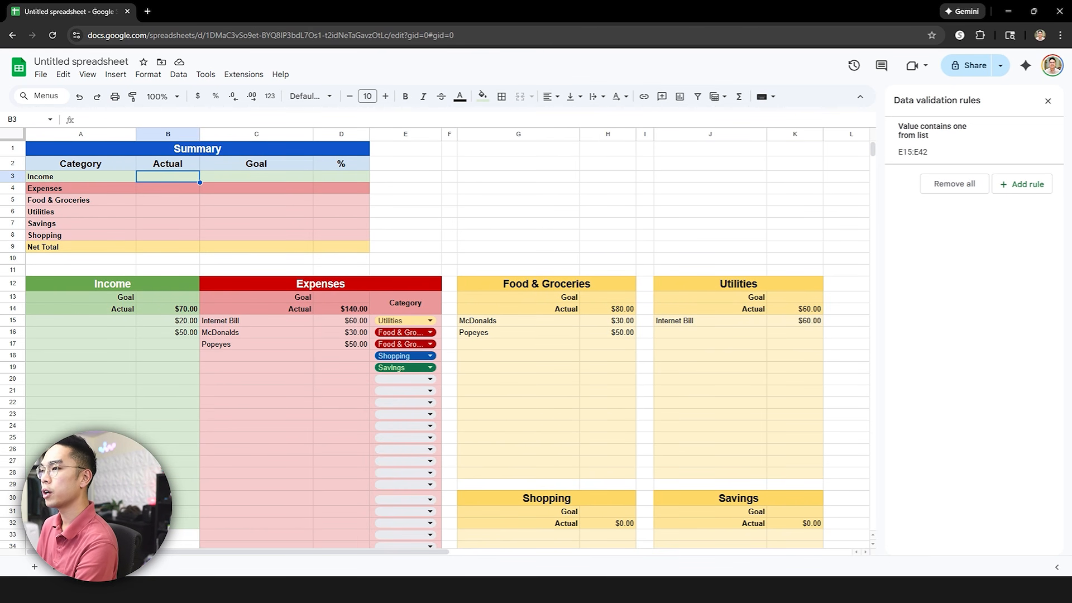
text(=)
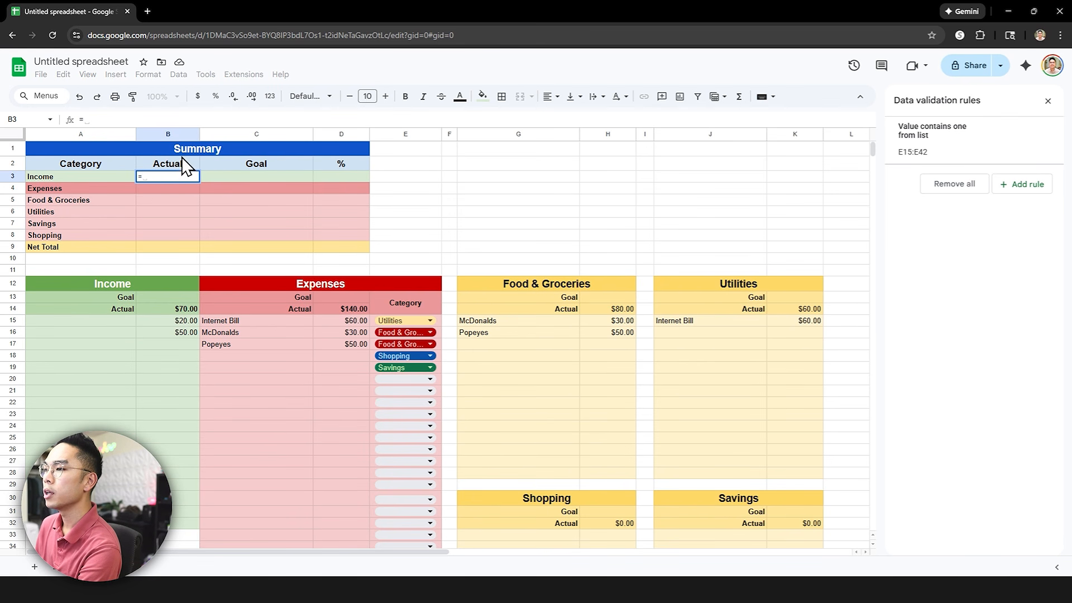
click(183, 310)
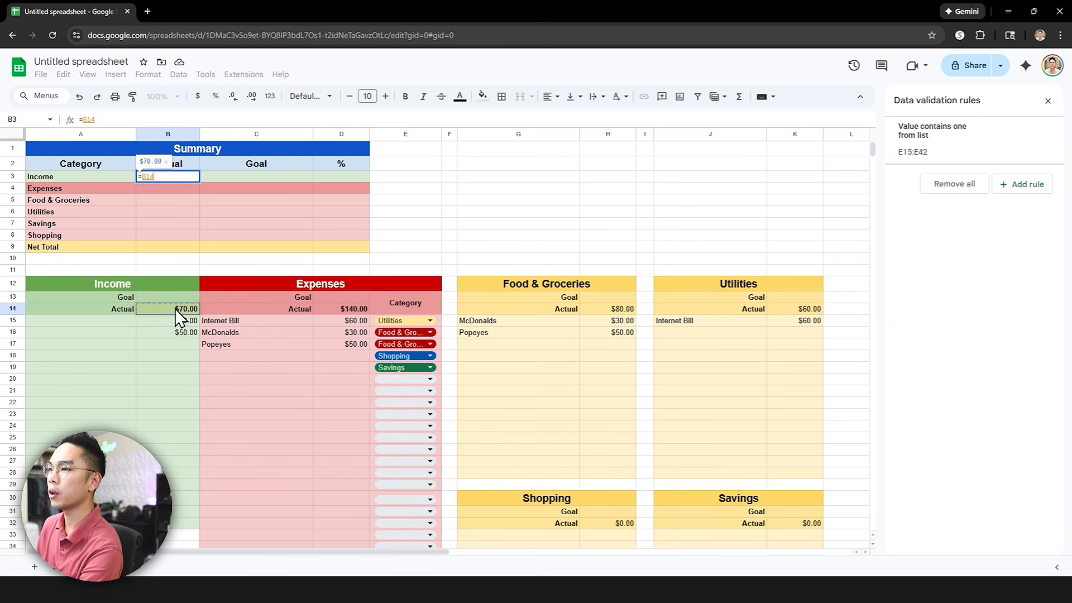
key(Return)
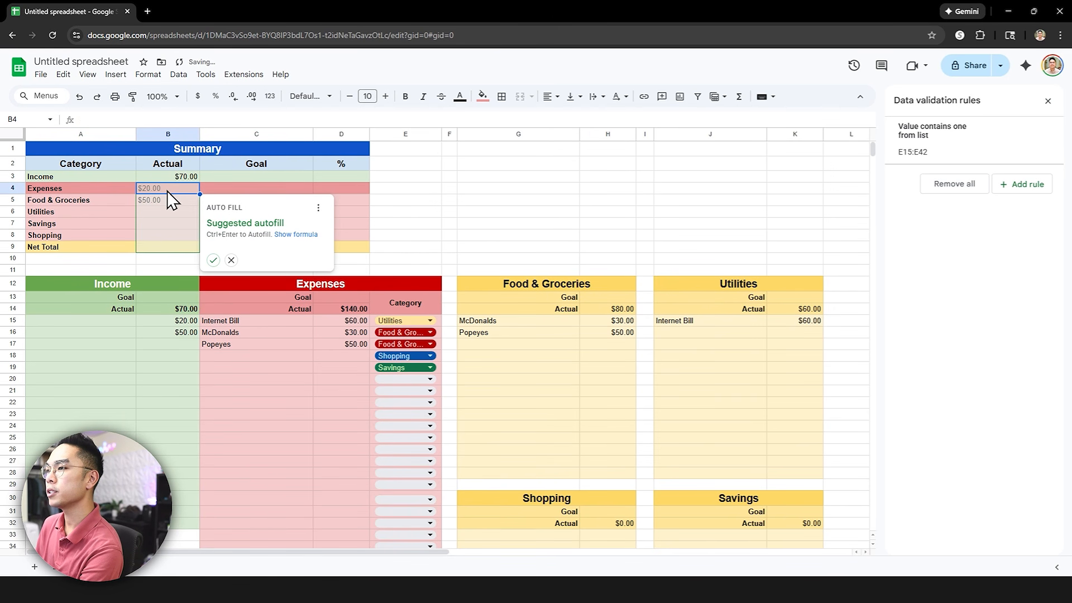
click(231, 260)
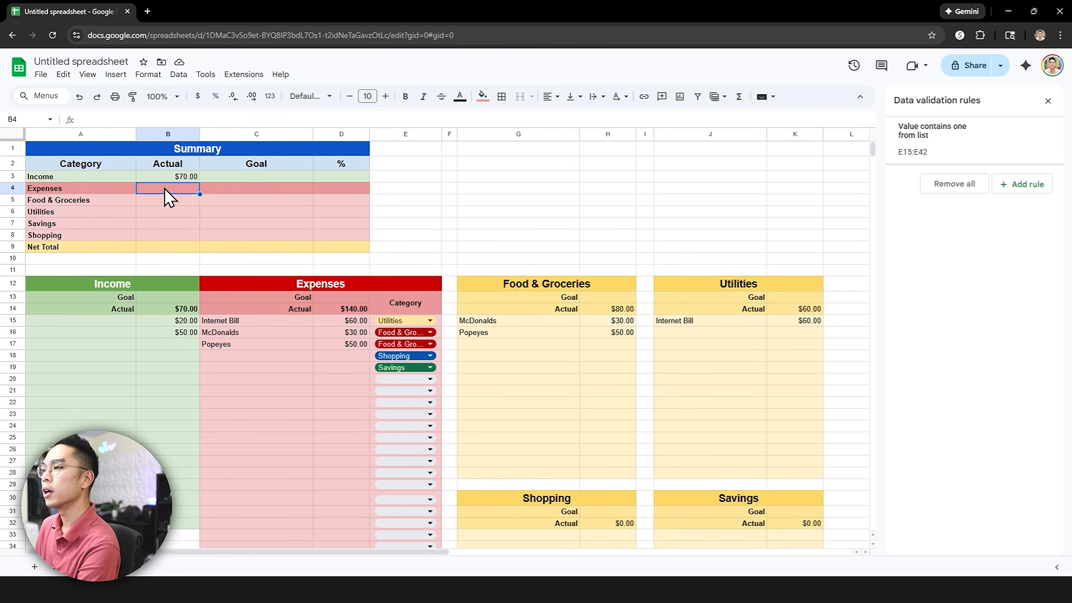
text(=)
click(344, 307)
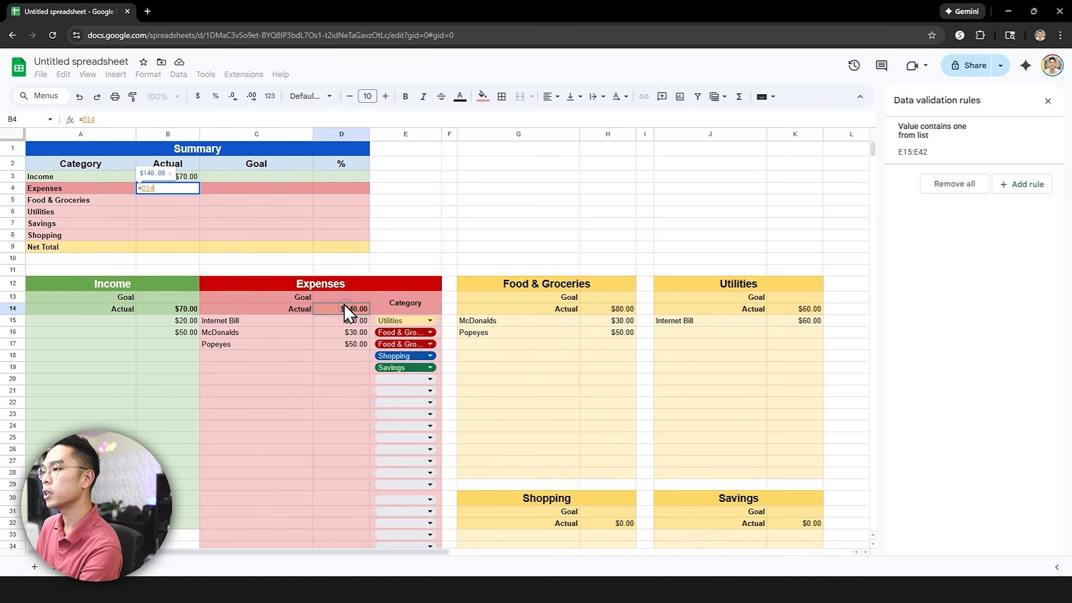
key(Return)
Link the summary's Actual cells for Food & Groceries and Utilities to their table totals, using H14 in B5 and K14 in B6.
text(=)
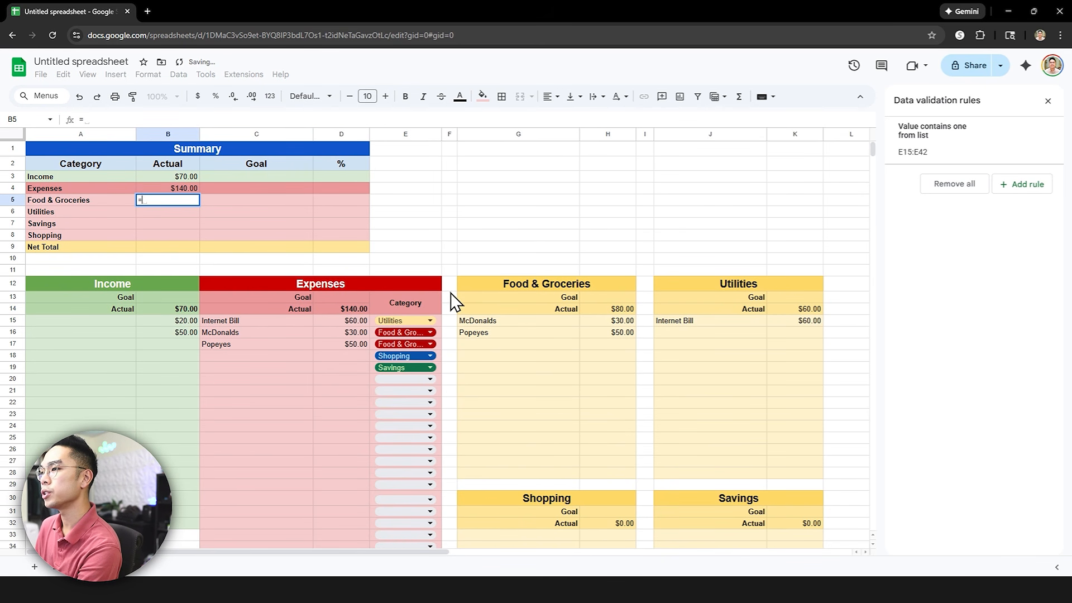
click(619, 309)
key(Return)
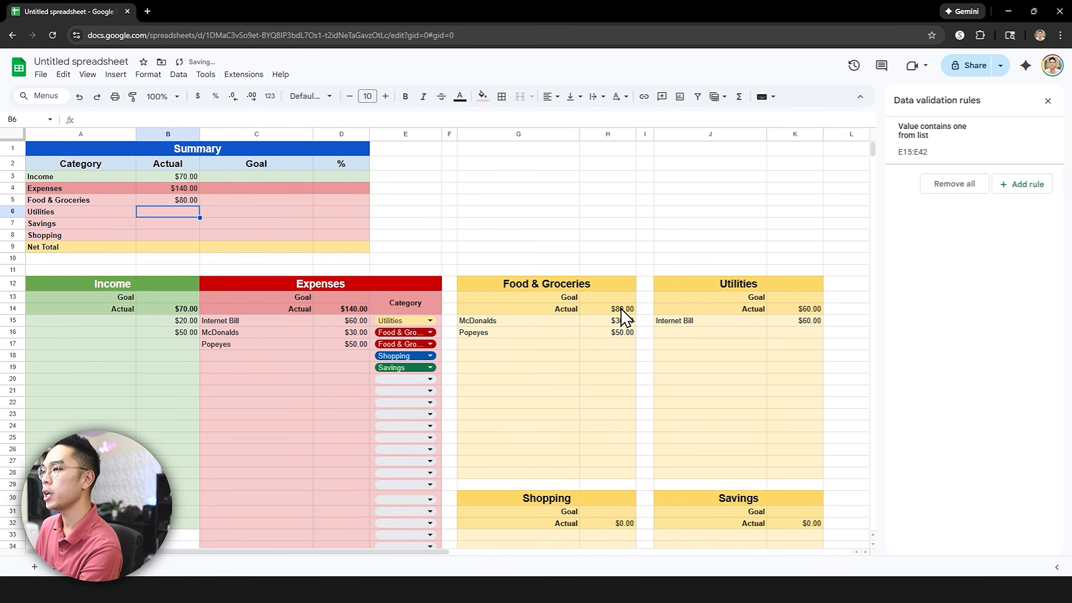
text(=)
click(806, 310)
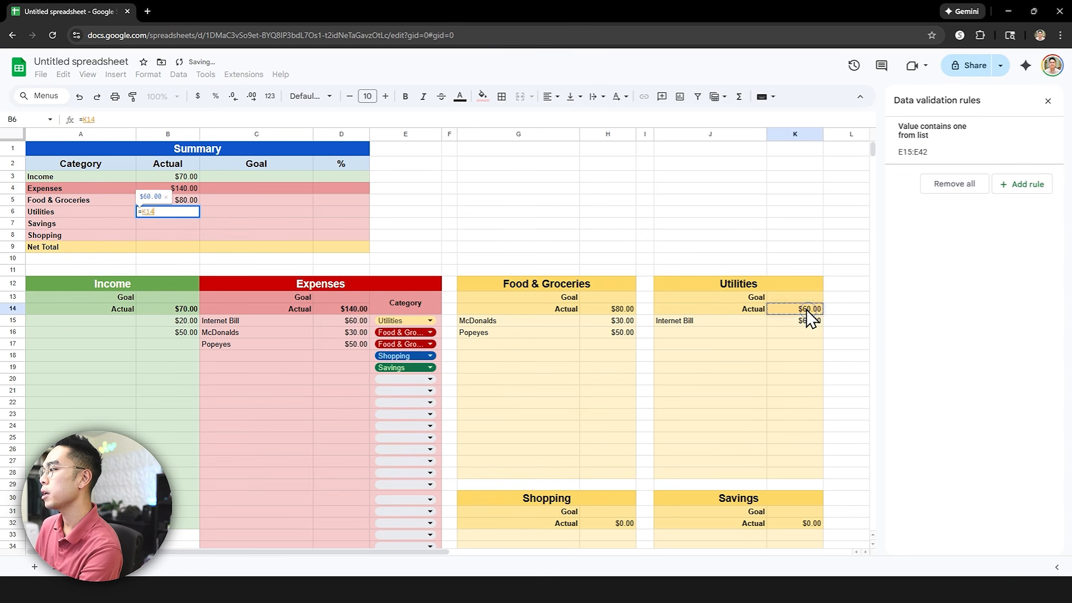
key(Return)
Link the summary's Actual cells for Savings and Shopping to their table totals, using K32 in B7 and H32 in B8.
text(=)
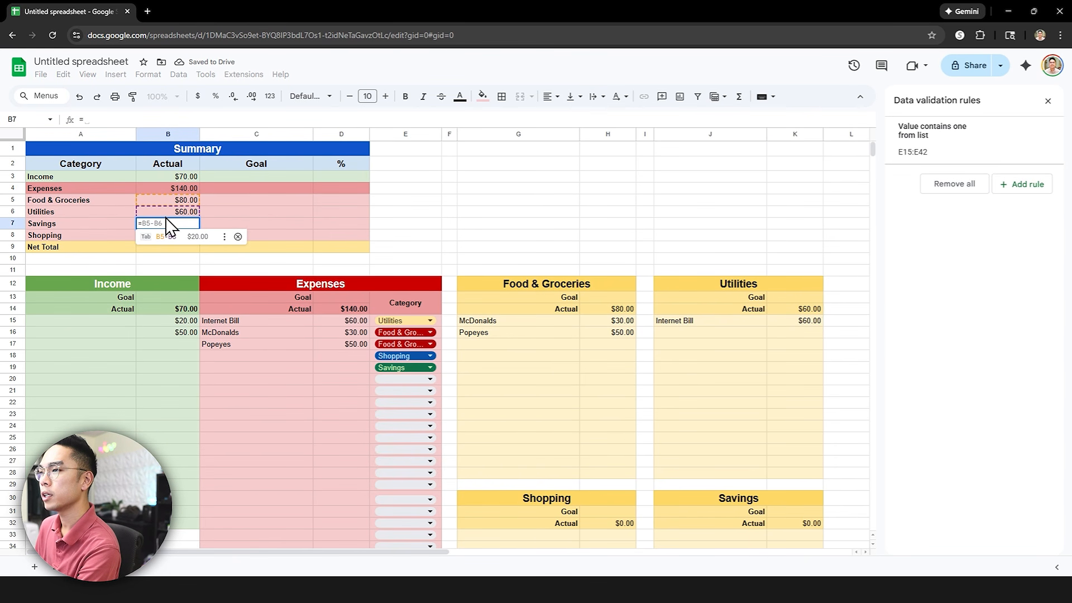
scroll(709, 415, down, 1)
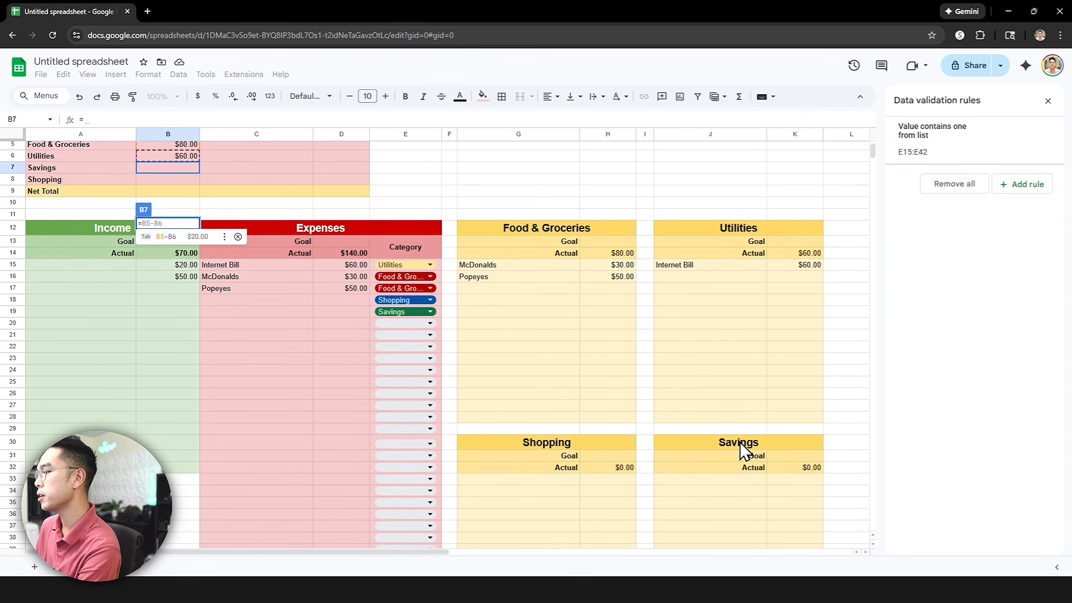
click(790, 468)
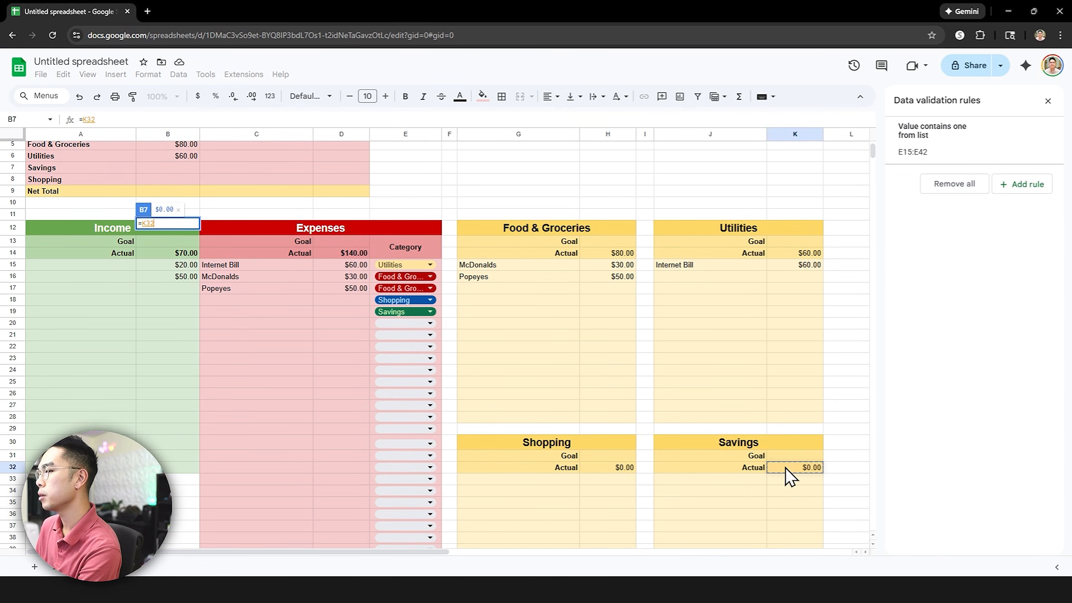
key(Return)
text(=)
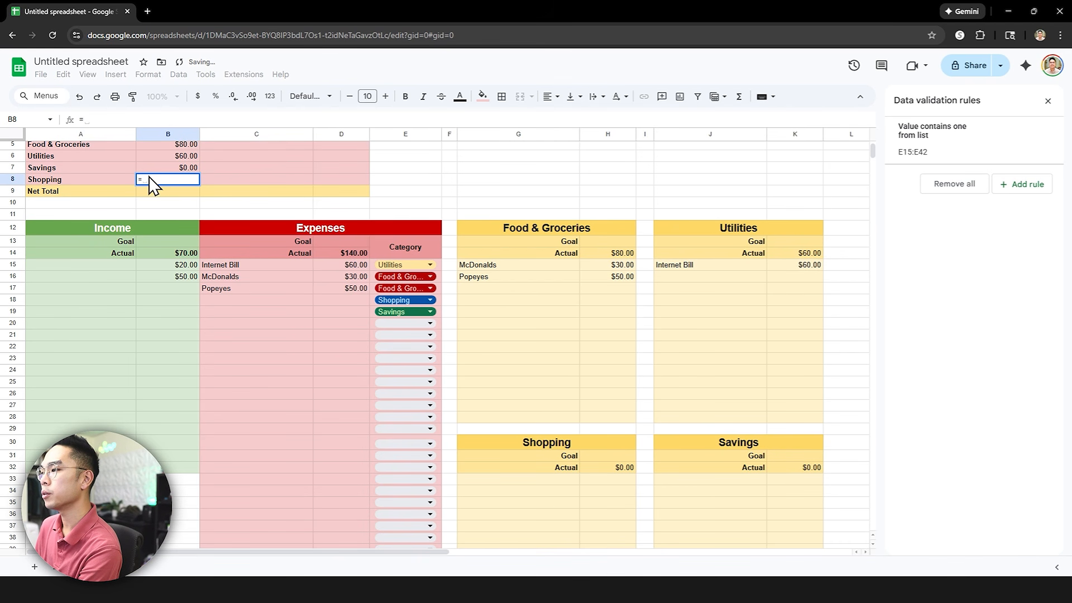
click(604, 468)
key(Return)
scroll(438, 340, up, 1)
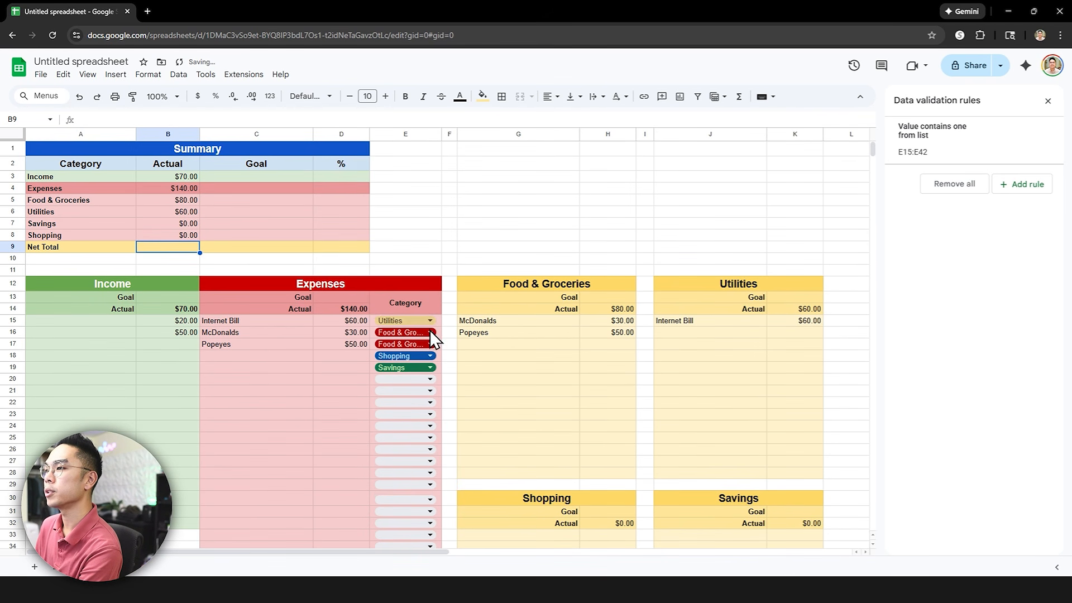
Link the summary's Goal cells for Income and Expenses to their tables' goal cells, using B13 in C3 and D13 in C4.
click(249, 178)
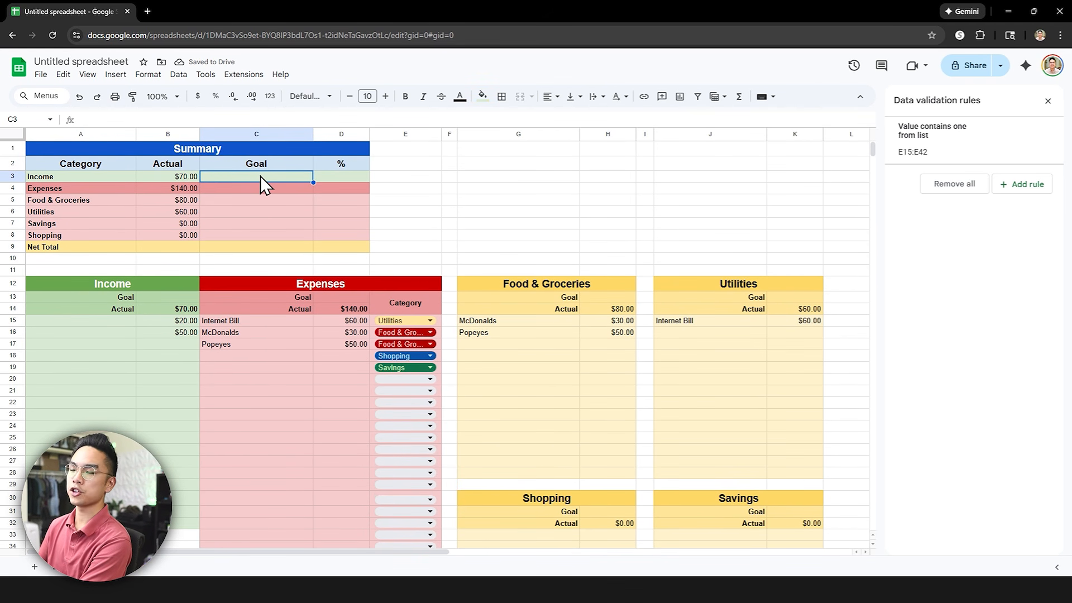
text(=)
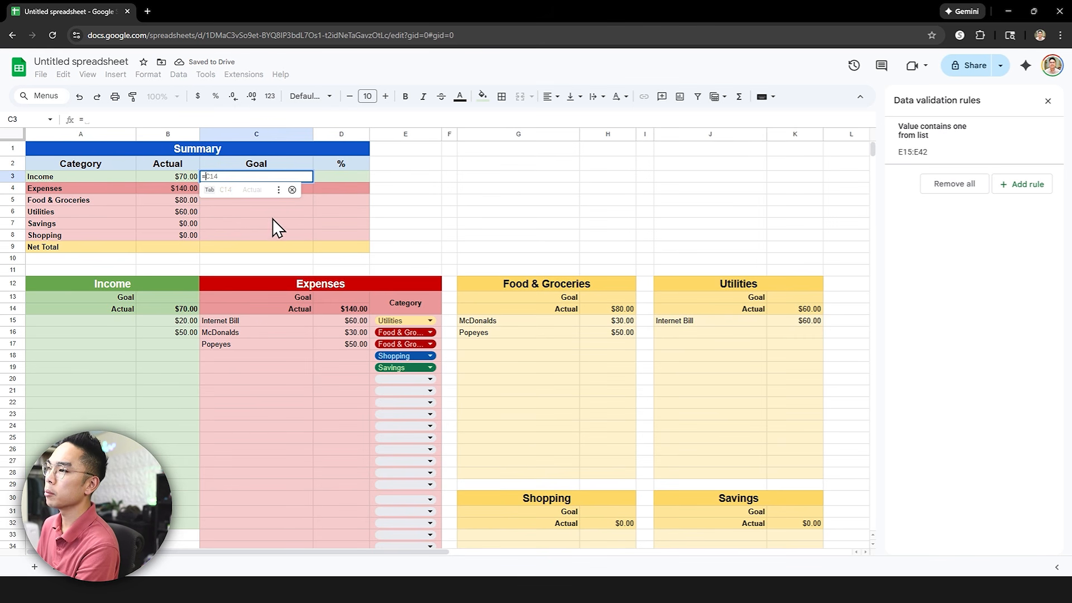
click(181, 296)
key(Return)
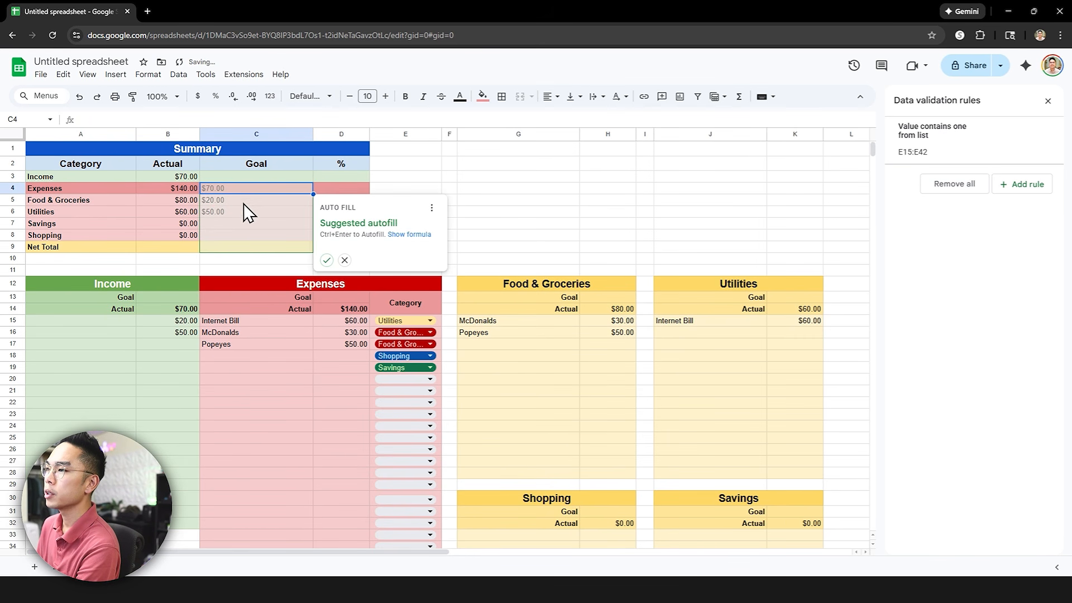
click(268, 189)
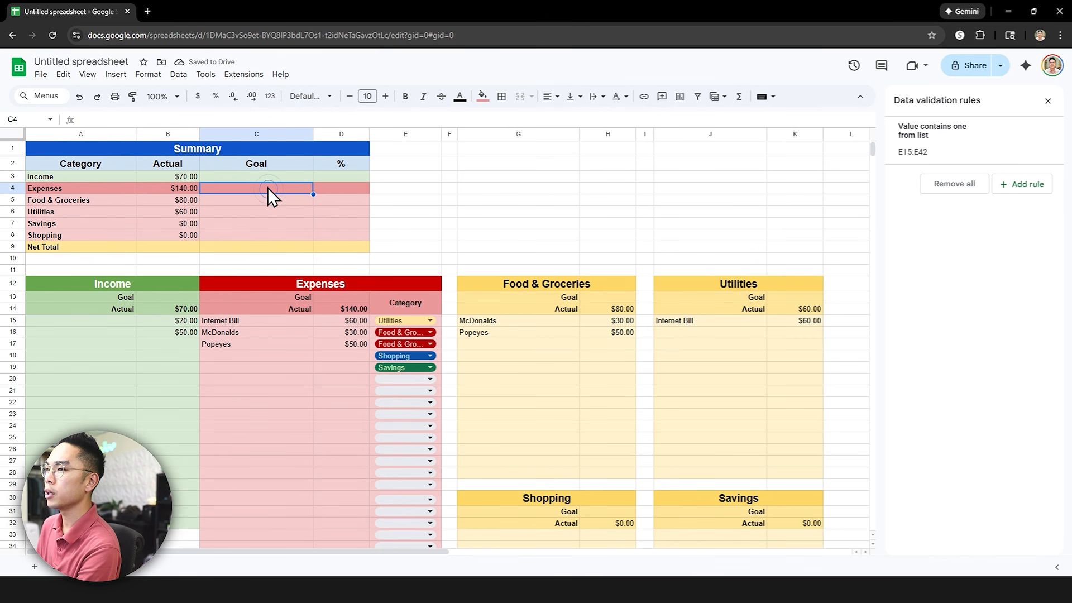
text(=)
click(338, 296)
key(Return)
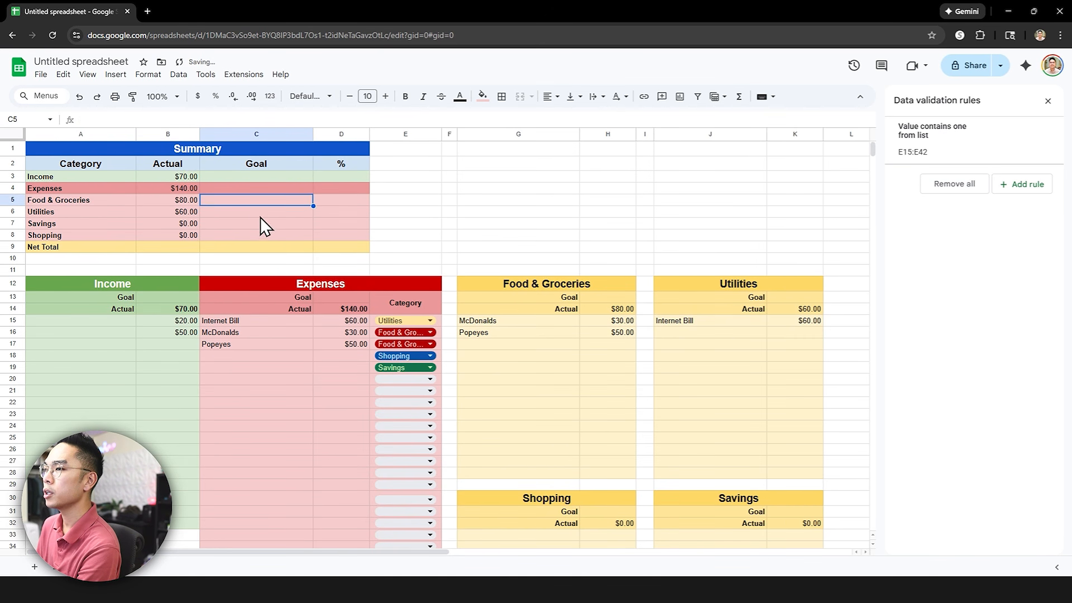
Link the summary's Goal cells for Food & Groceries and Utilities to their goal cells, using H13 in C5 and K13 in C6.
text(=)
click(602, 296)
key(Return)
text(=)
click(795, 299)
key(Return)
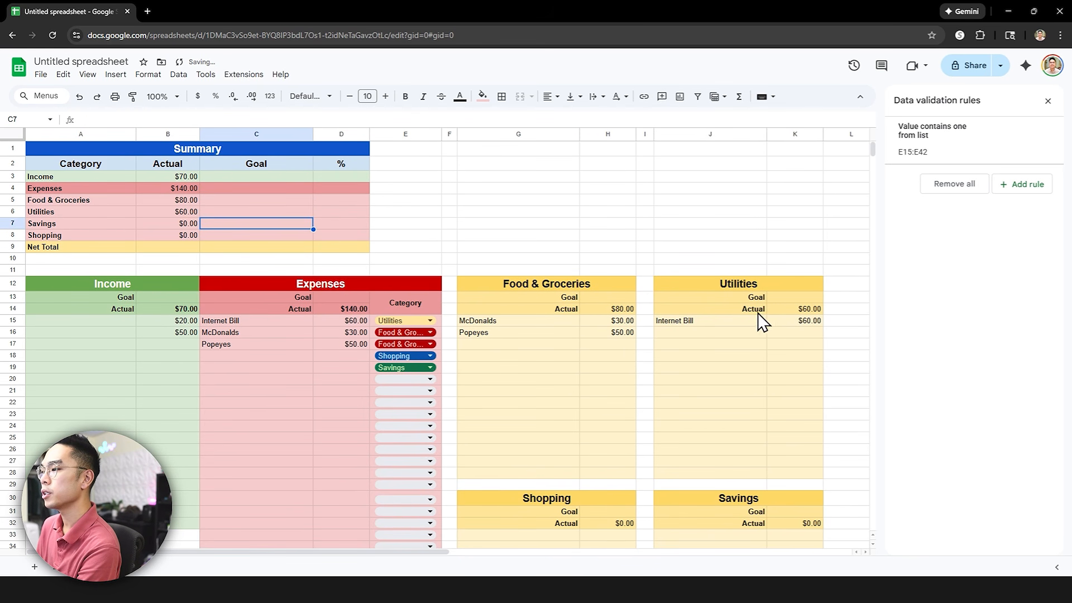
Link the summary's Goal cells for Savings and Shopping to their goal cells, using K31 in C7 and H31 in C8.
text(=)
click(803, 511)
key(Return)
text(=)
click(613, 511)
key(Return)
Calculate the Income percentage with =B3/C3 in D3 and fill the formula down through D8.
click(344, 177)
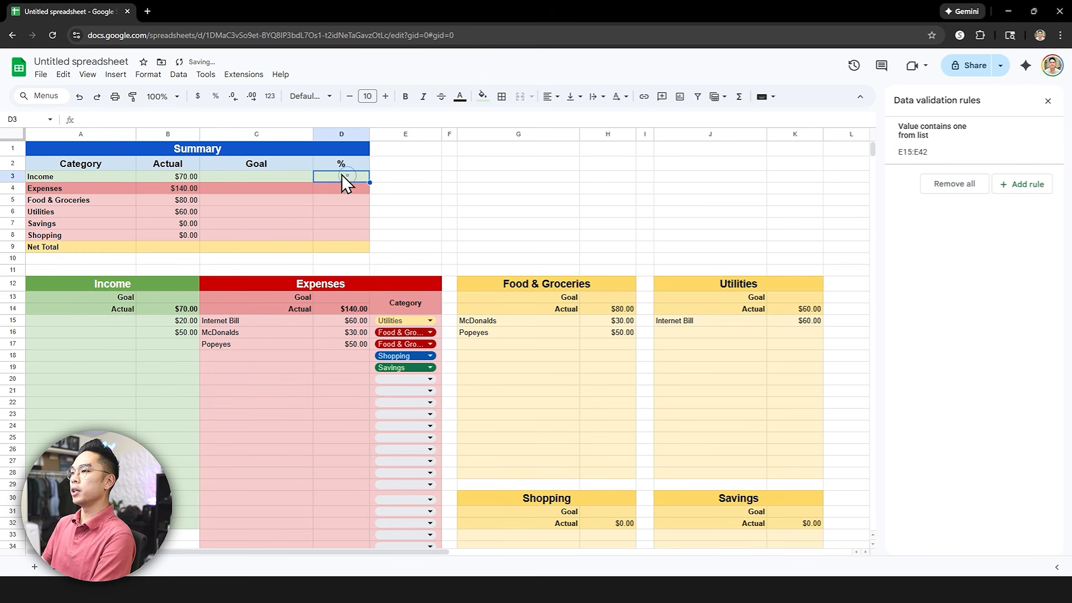
click(324, 120)
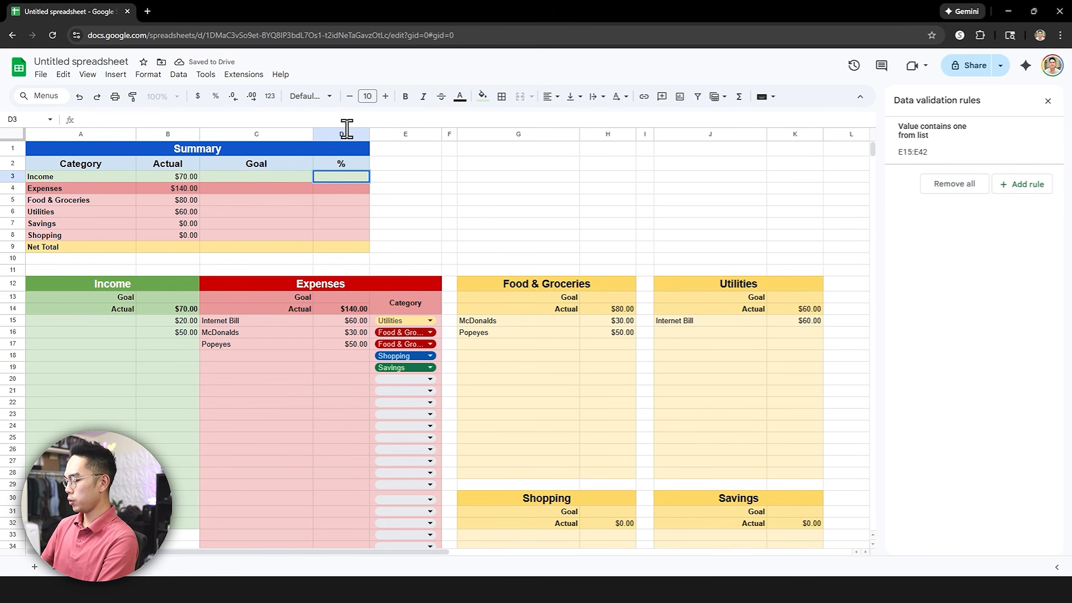
text(=)
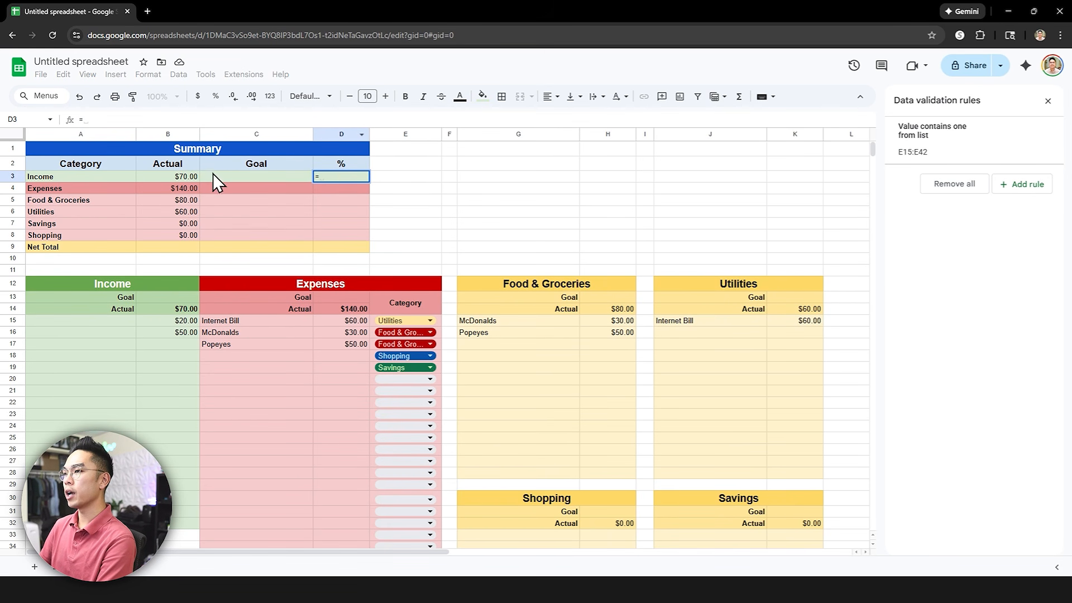
click(176, 176)
text(/)
click(235, 176)
key(Return)
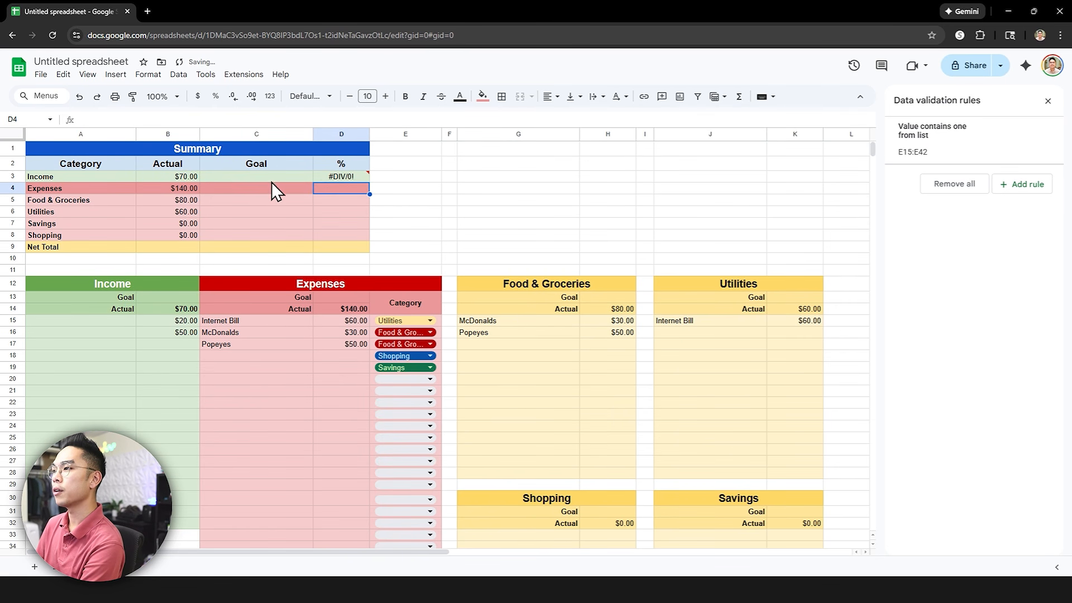
click(357, 176)
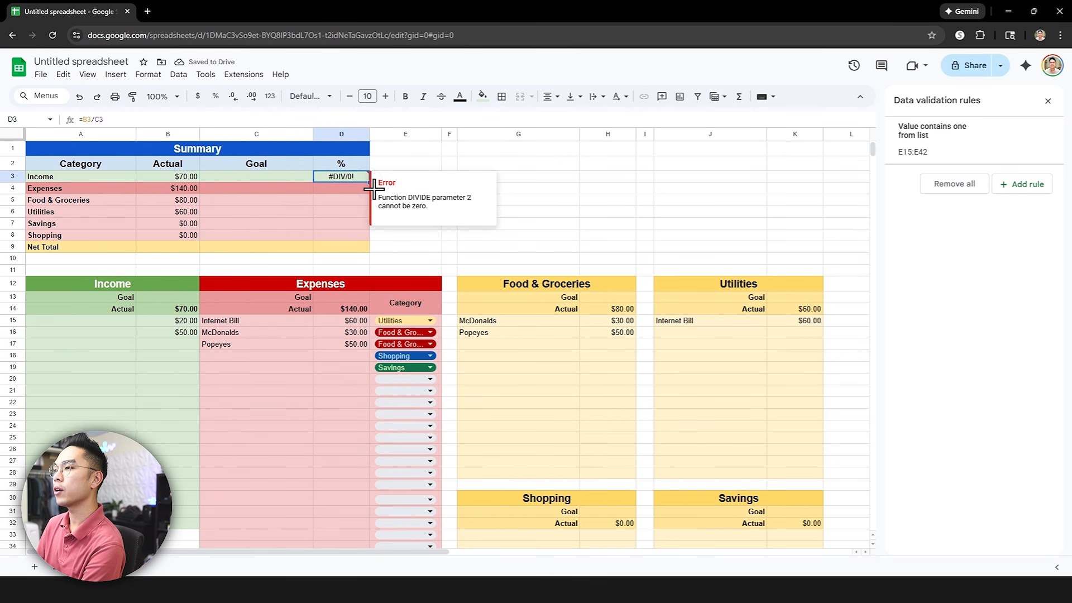
drag(373, 192, 366, 238)
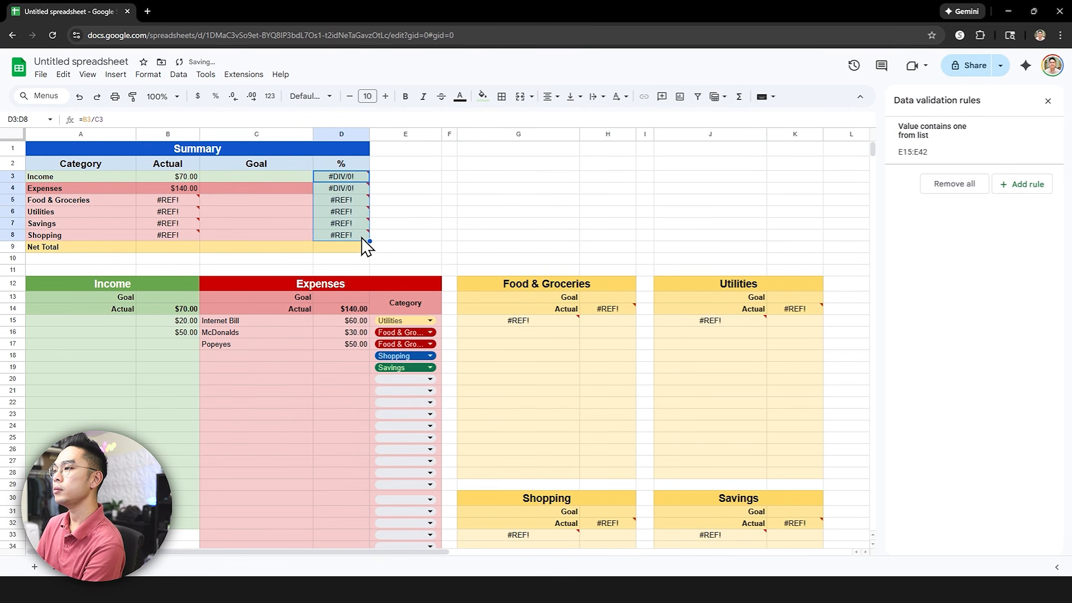
Restore the % column's row colors by filling D4 with medium red and D5:D8 with light red.
click(367, 186)
click(483, 96)
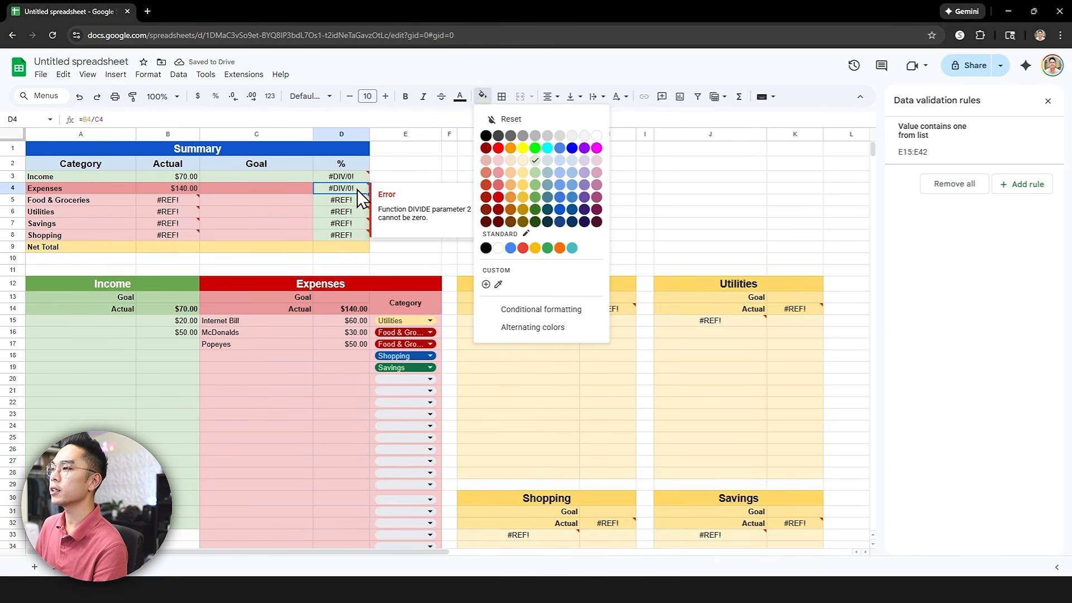
click(496, 172)
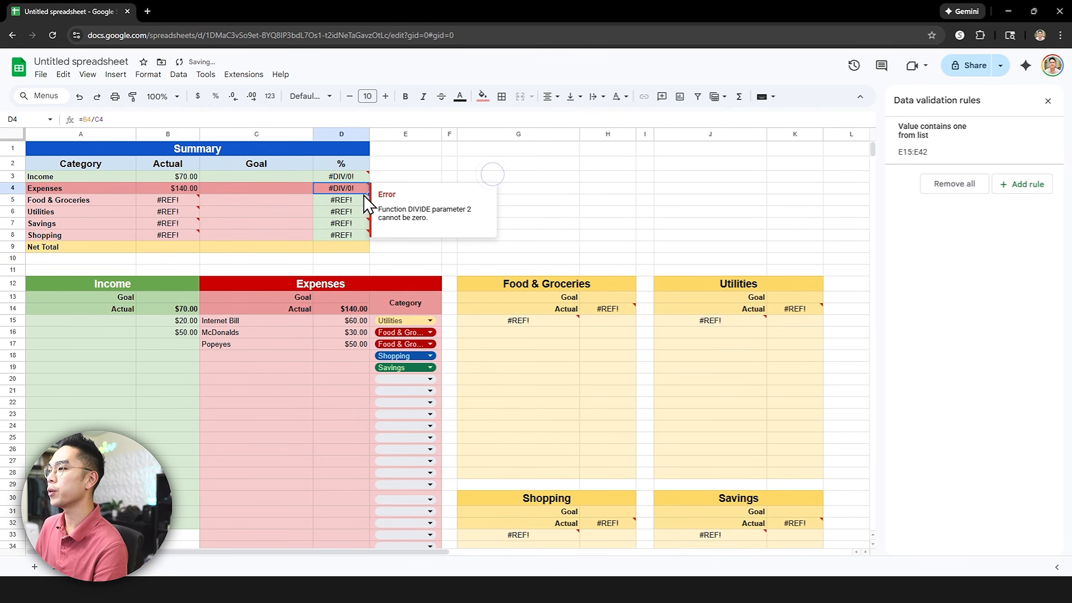
click(331, 202)
drag(337, 229, 335, 234)
click(482, 96)
click(496, 160)
click(349, 201)
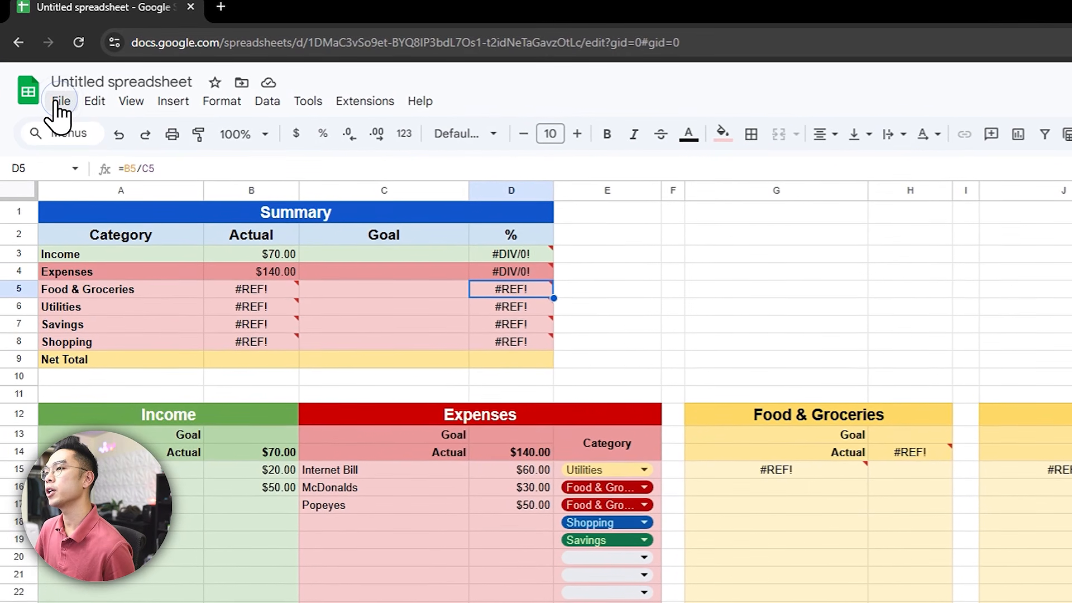
Turn on iterative calculation in the spreadsheet's calculation settings and save the settings.
click(41, 74)
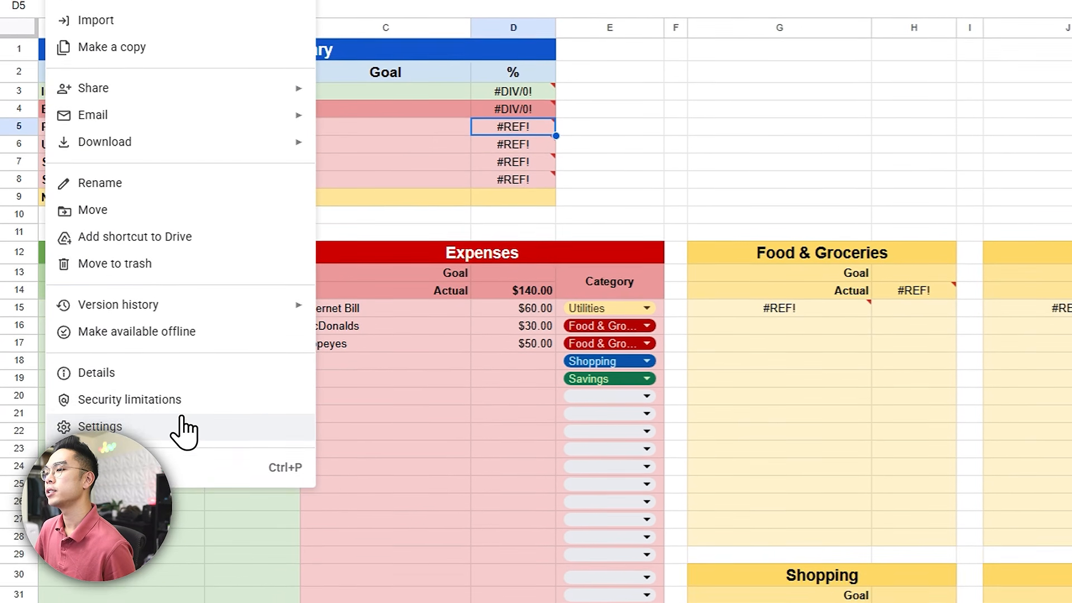
click(182, 591)
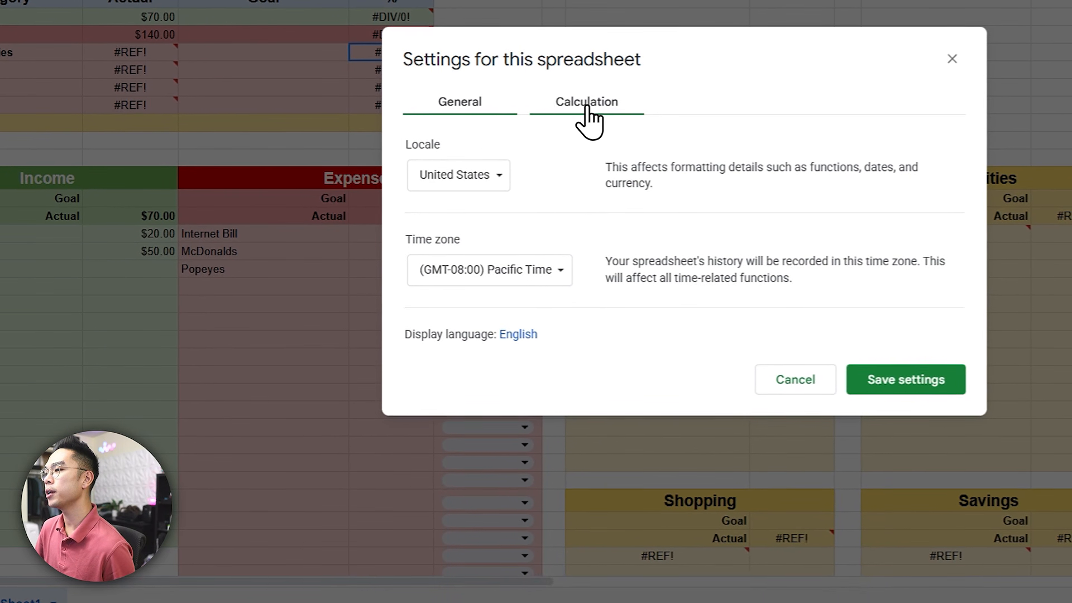
click(587, 107)
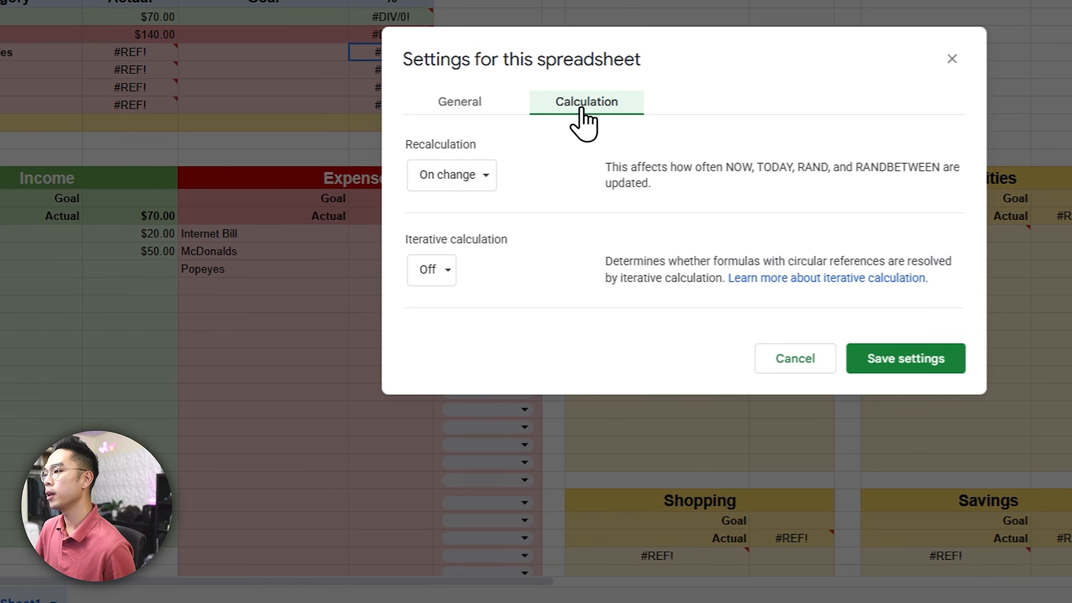
click(436, 271)
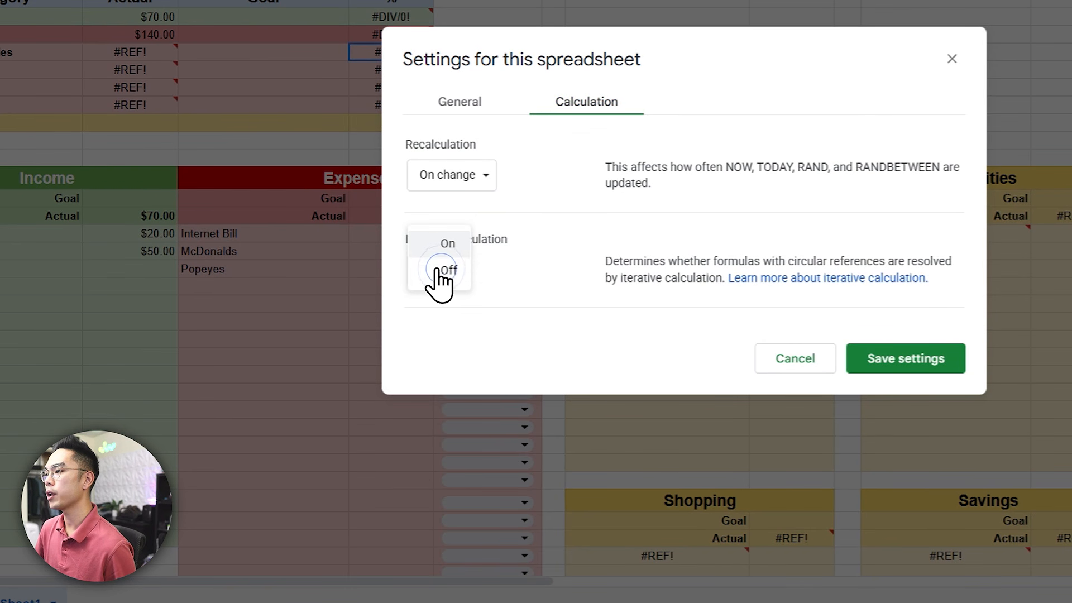
click(439, 246)
click(442, 343)
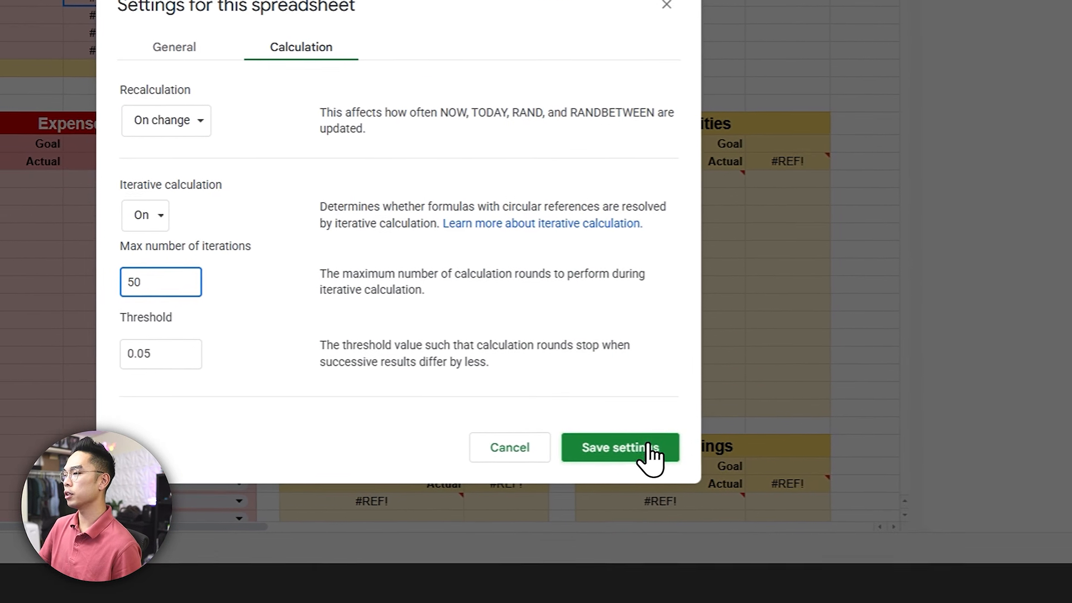
click(931, 500)
click(467, 187)
click(418, 187)
click(320, 187)
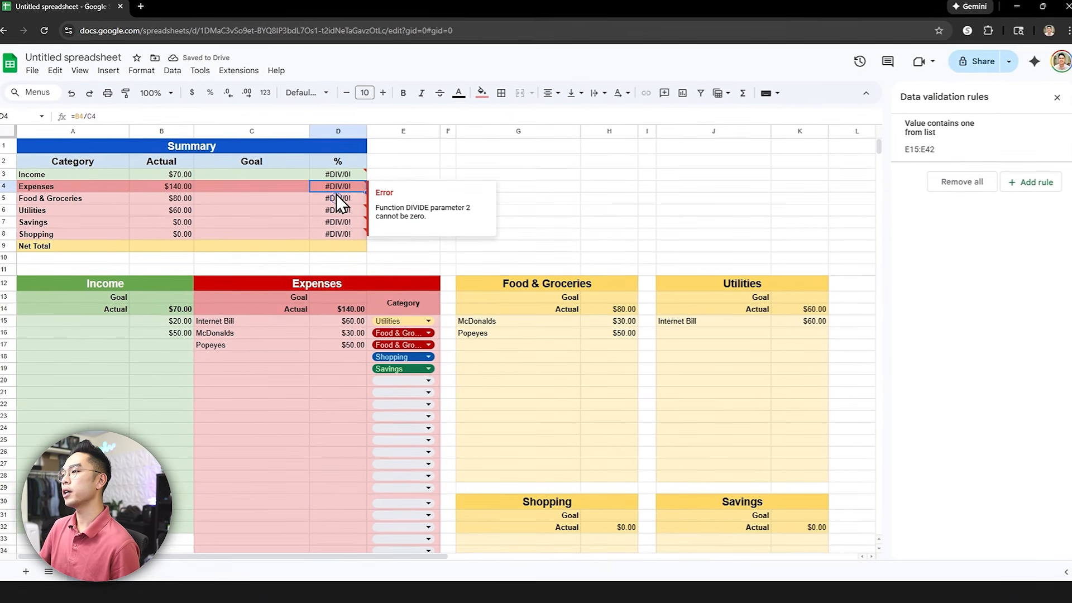
Set the Income goal in B13 to 1000 and the Expenses goal in D13 to 700.
click(331, 220)
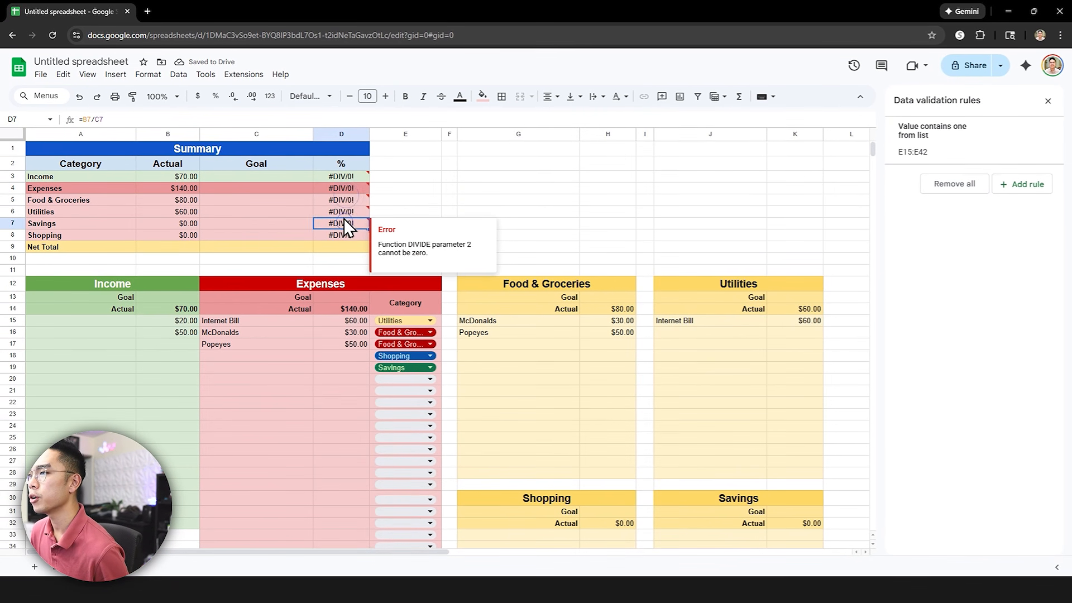
click(190, 293)
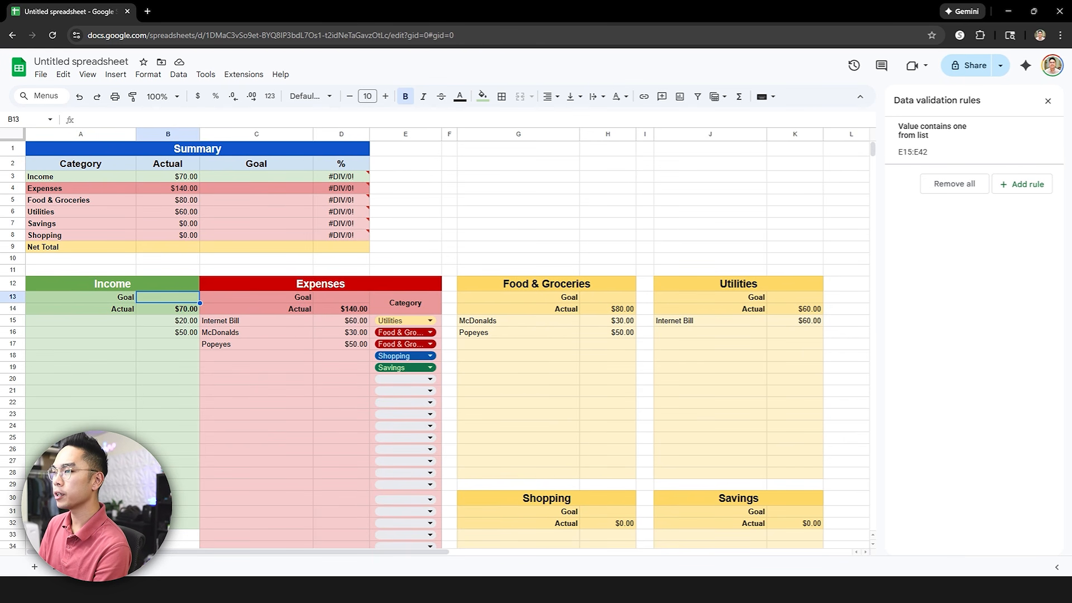
text(1000)
key(Return)
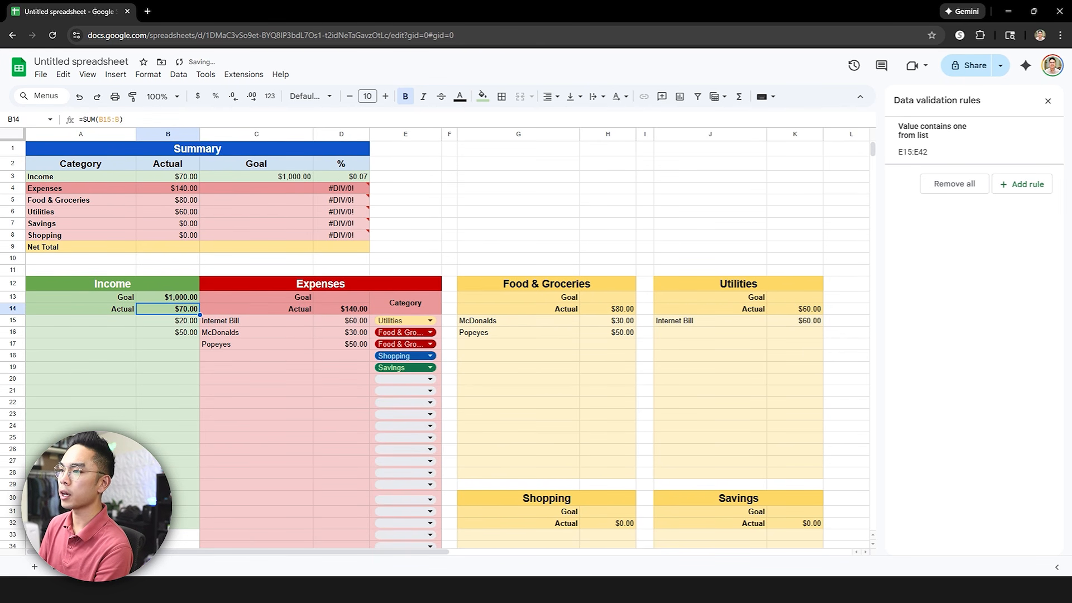
click(349, 297)
text(700)
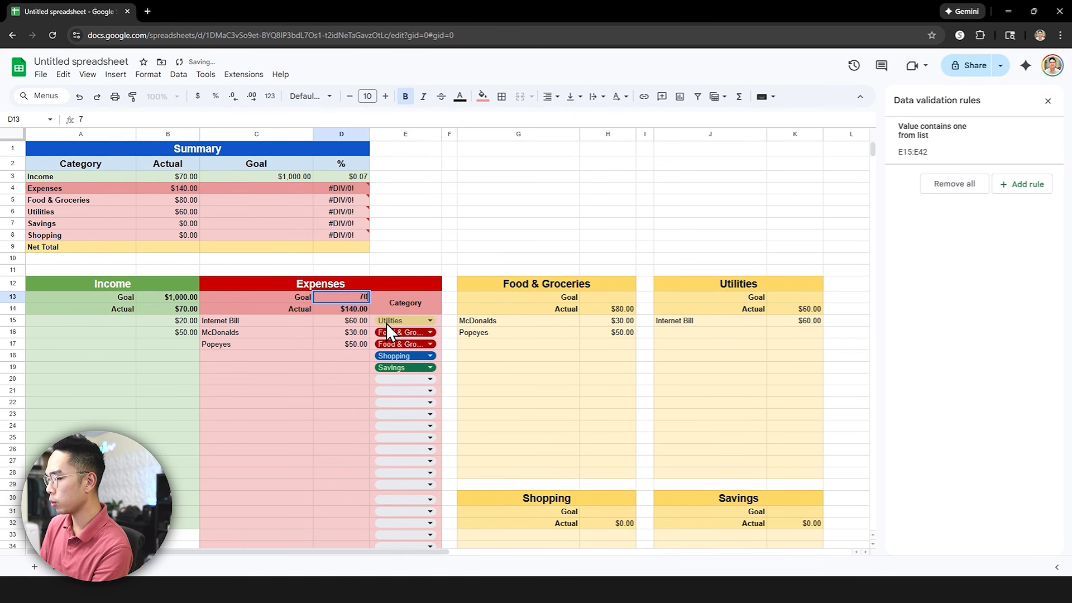
key(Return)
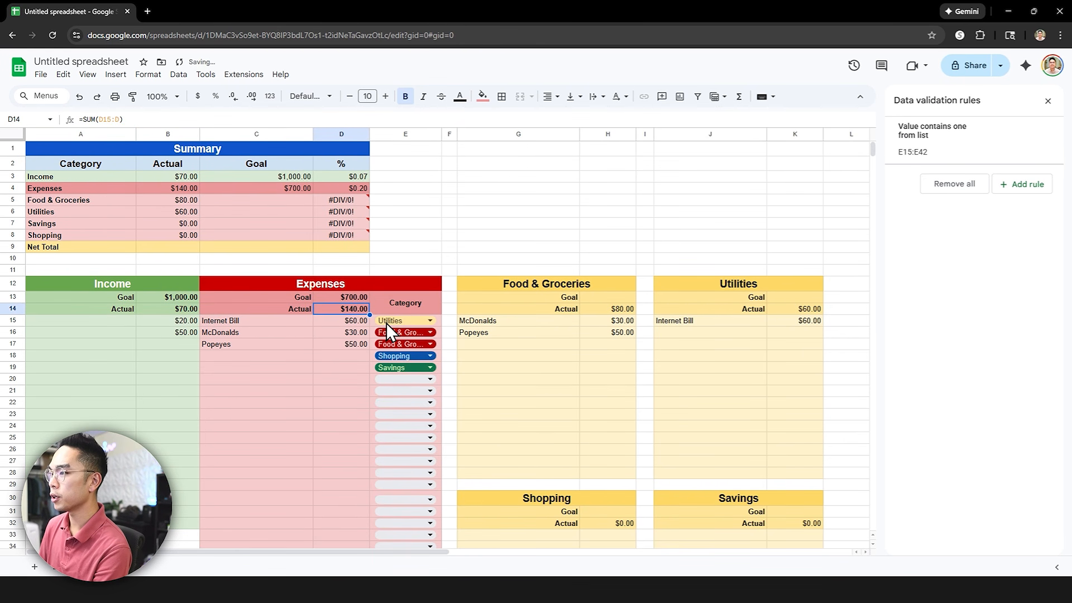
Compare the Goal and % figures for Income and Expenses in the Summary table.
click(302, 188)
click(297, 178)
click(293, 187)
click(336, 179)
click(340, 191)
click(341, 180)
click(341, 198)
click(335, 189)
click(296, 179)
click(286, 188)
Set the category goals to 300 for Food & Groceries, 150 for Utilities, 100 for Shopping and 150 for Savings.
click(602, 294)
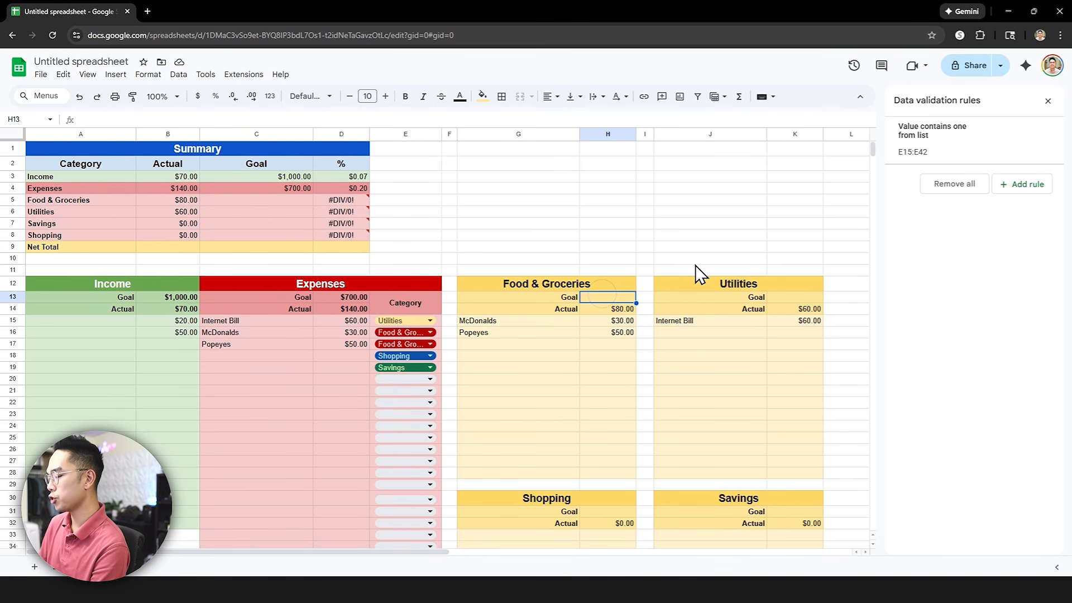
text(300)
key(Return)
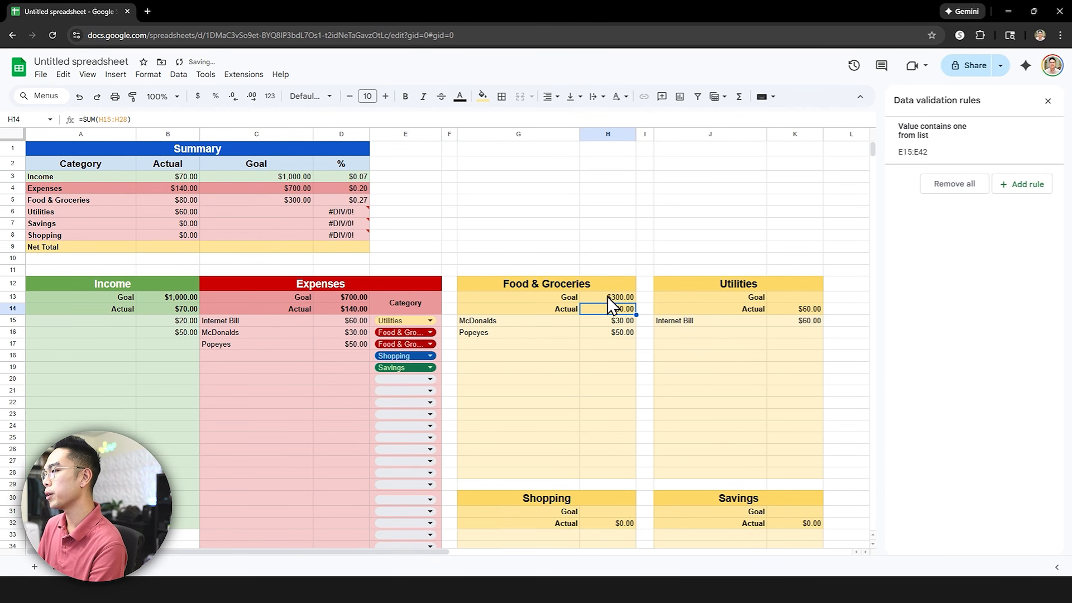
click(778, 296)
text(150)
key(Return)
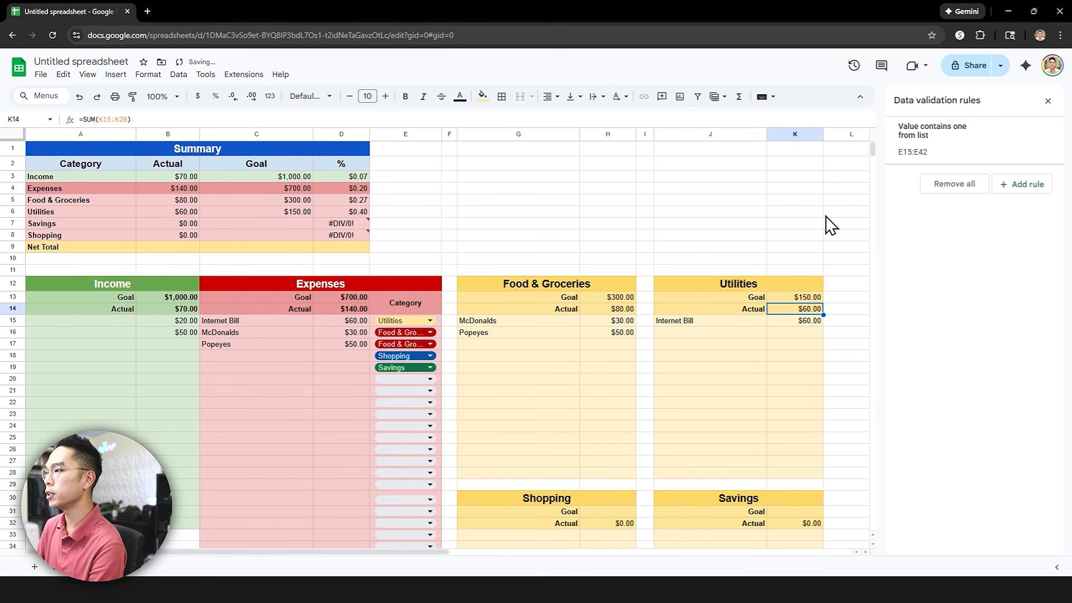
scroll(762, 280, down, 4)
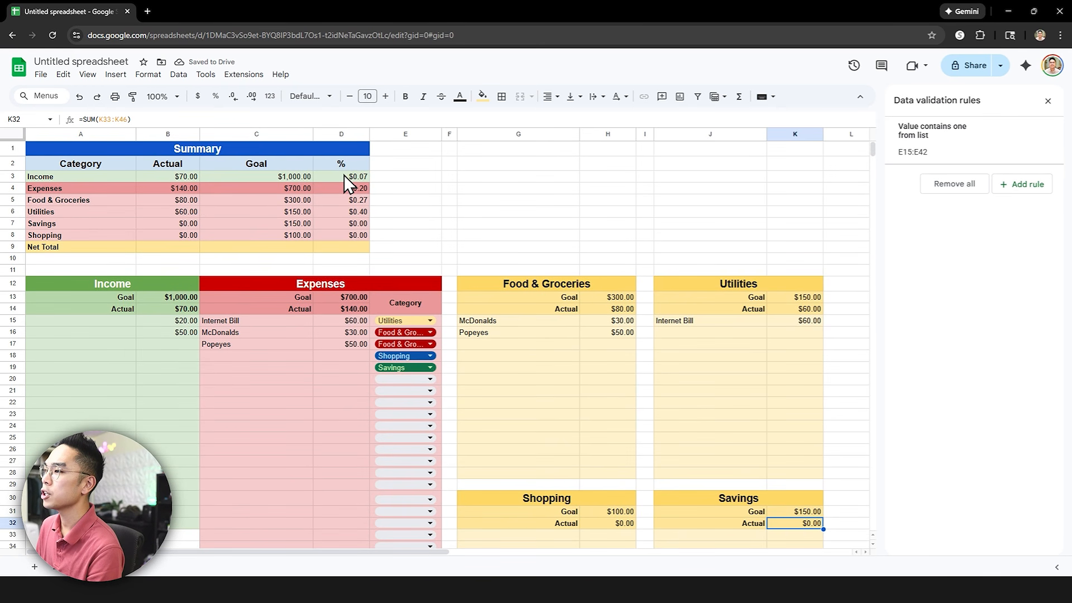
Format the Summary table's % column, cells D3:D9, as percentages.
drag(345, 173, 349, 254)
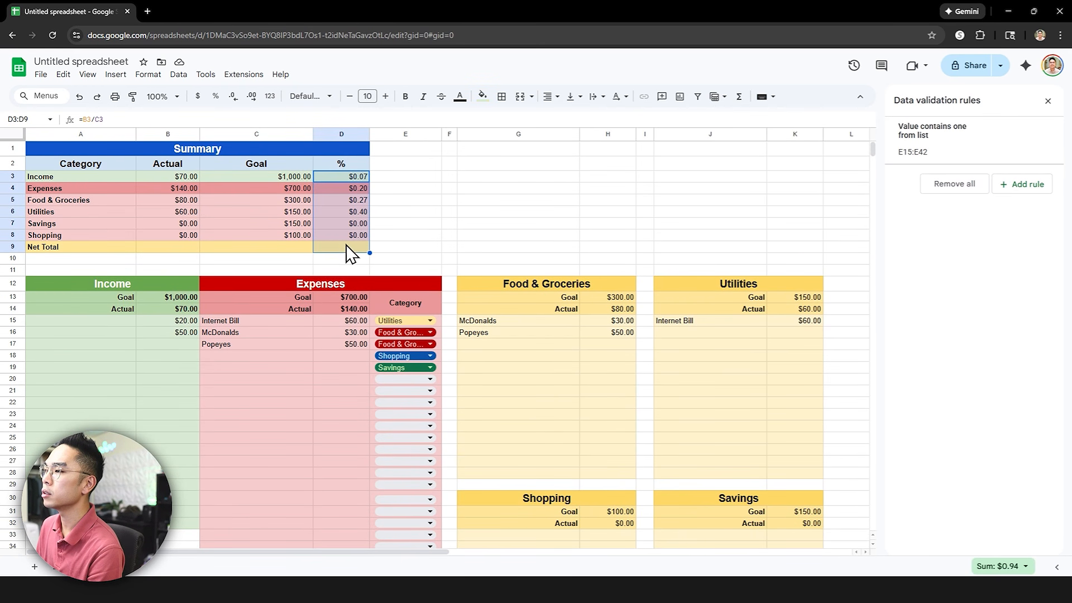
click(215, 100)
Calculate the actual Net Total in B9 by subtracting expenses from income with =B3-B4.
click(158, 250)
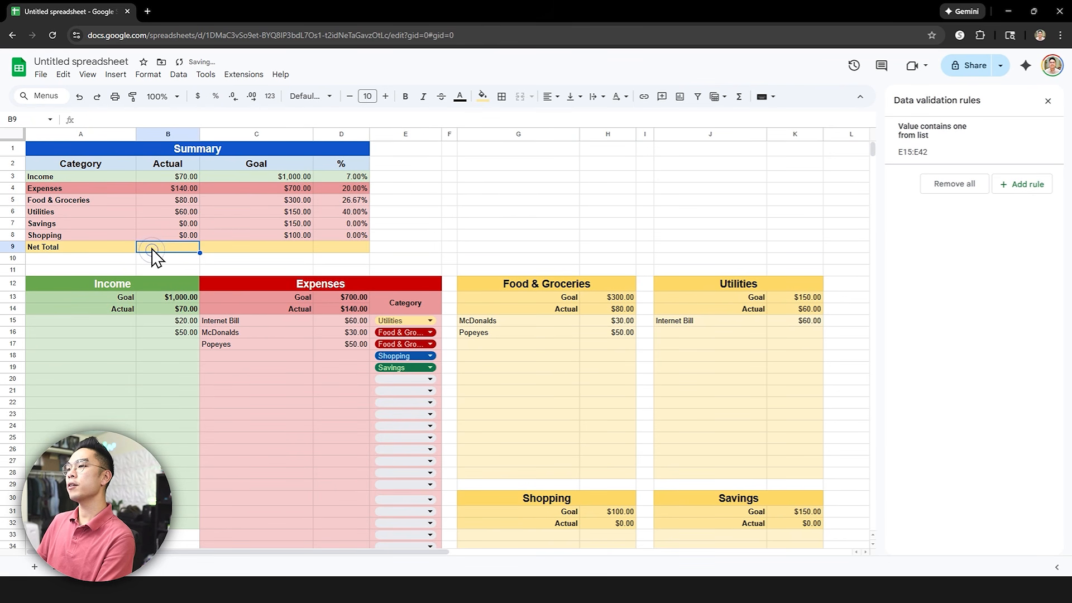
click(191, 120)
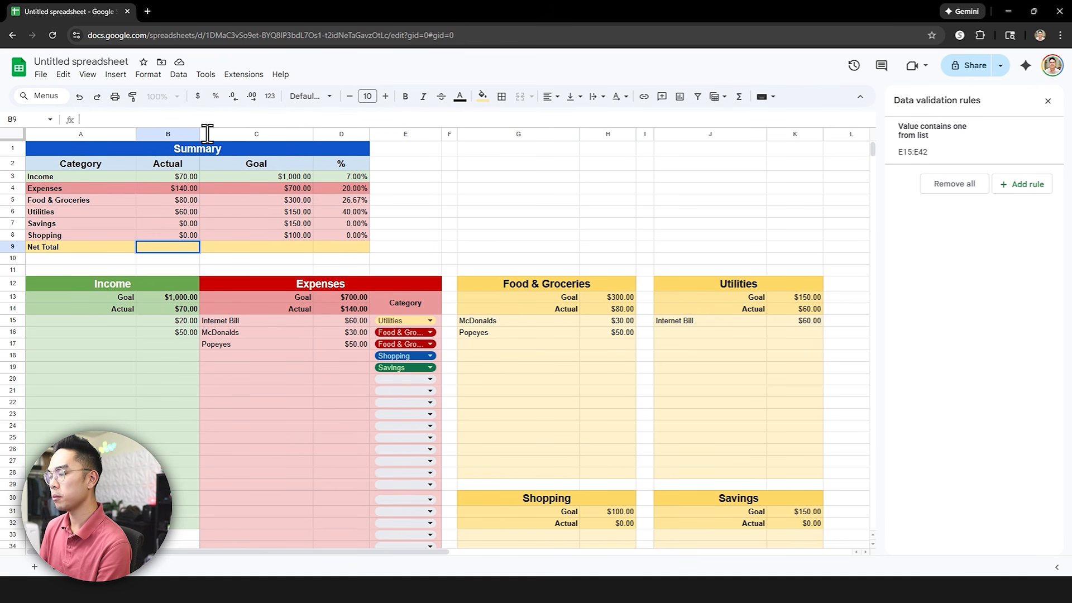
text(=)
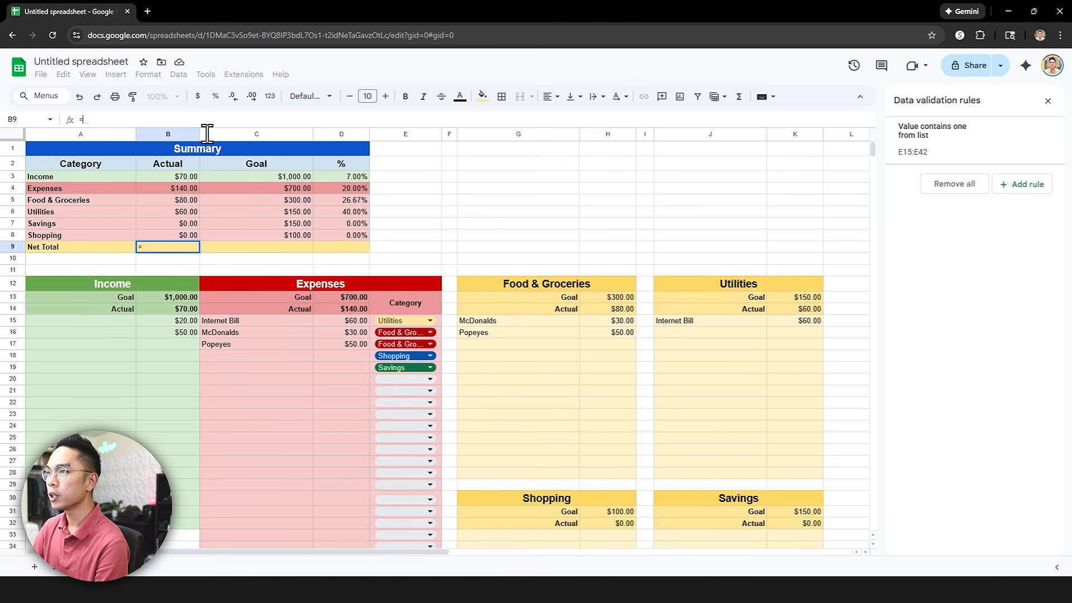
click(169, 176)
text(-)
click(175, 189)
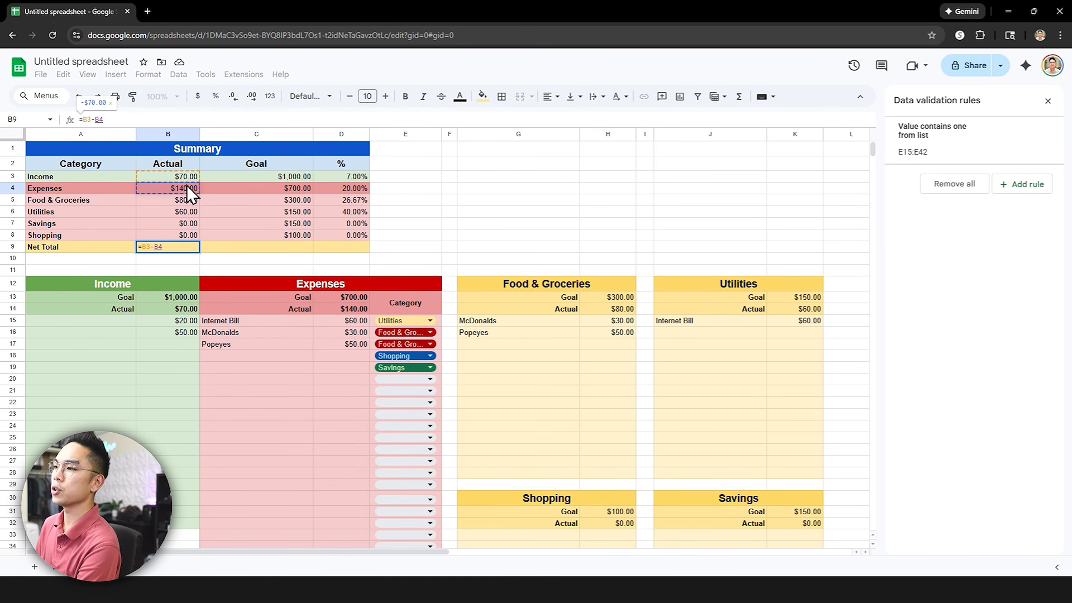
key(Return)
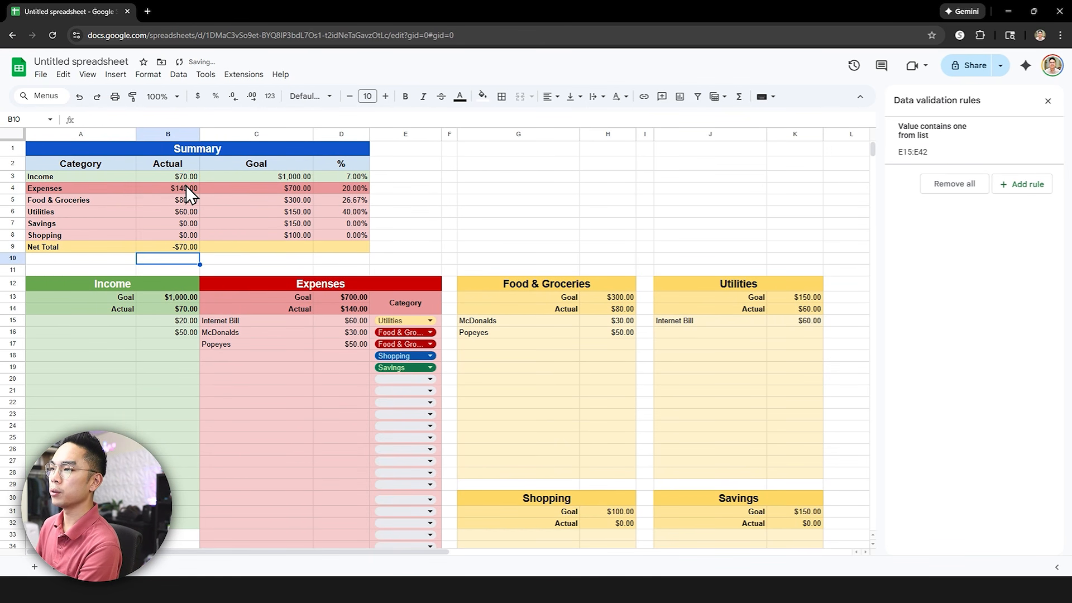
click(185, 247)
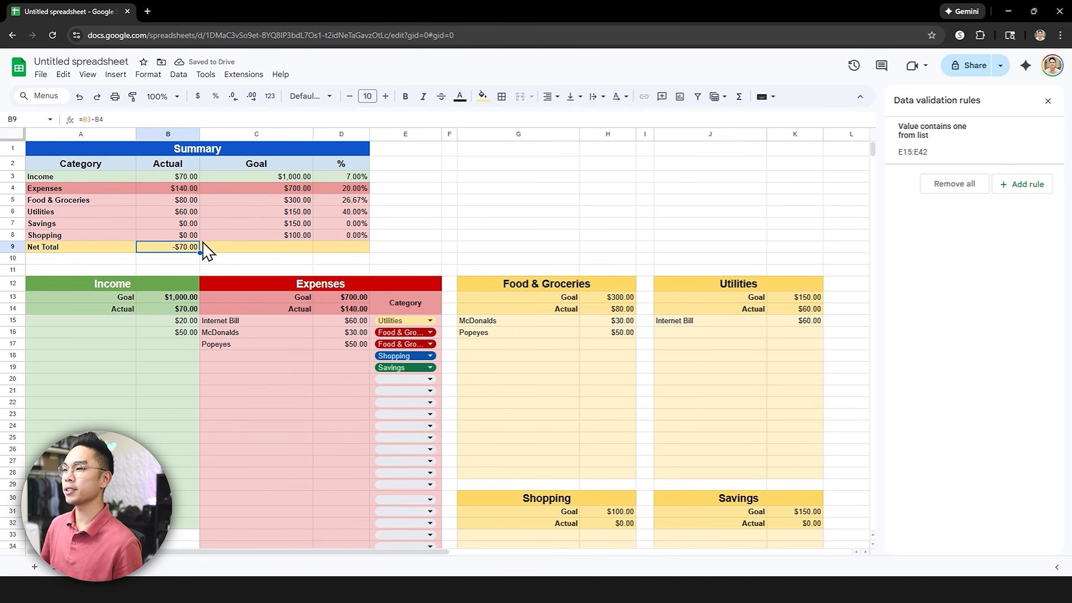
Label the first income entry Paycheck in A15 and set its amount in B15 to 800.
click(100, 320)
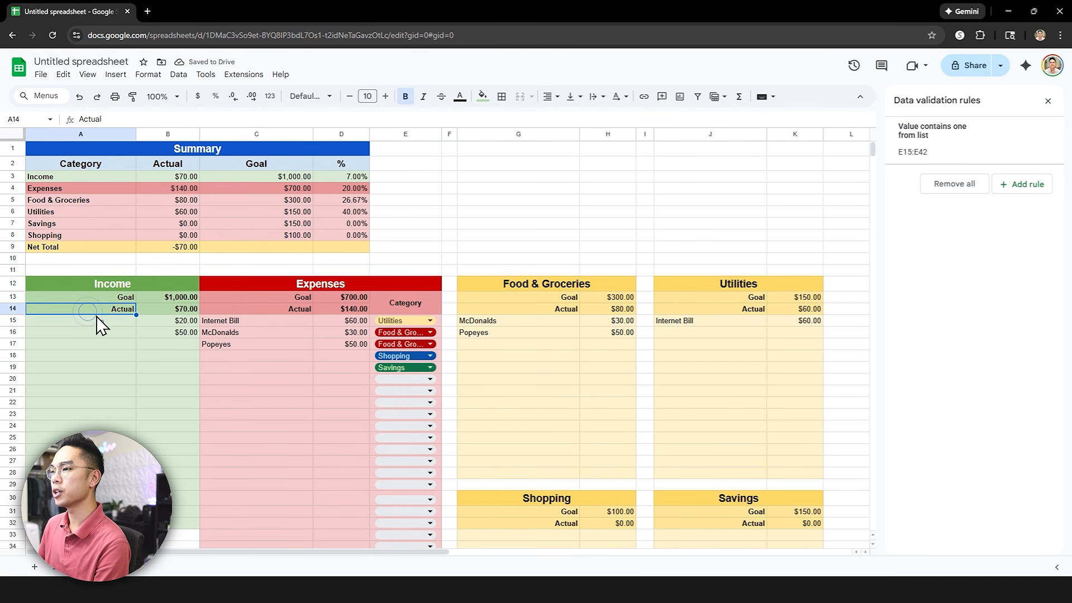
text(Paycheck)
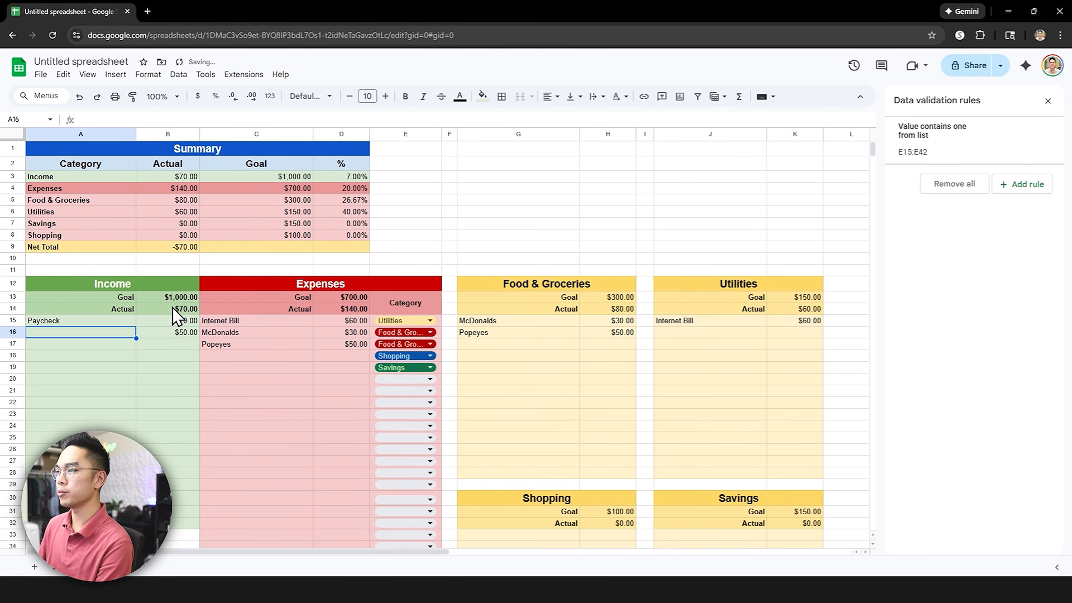
click(176, 319)
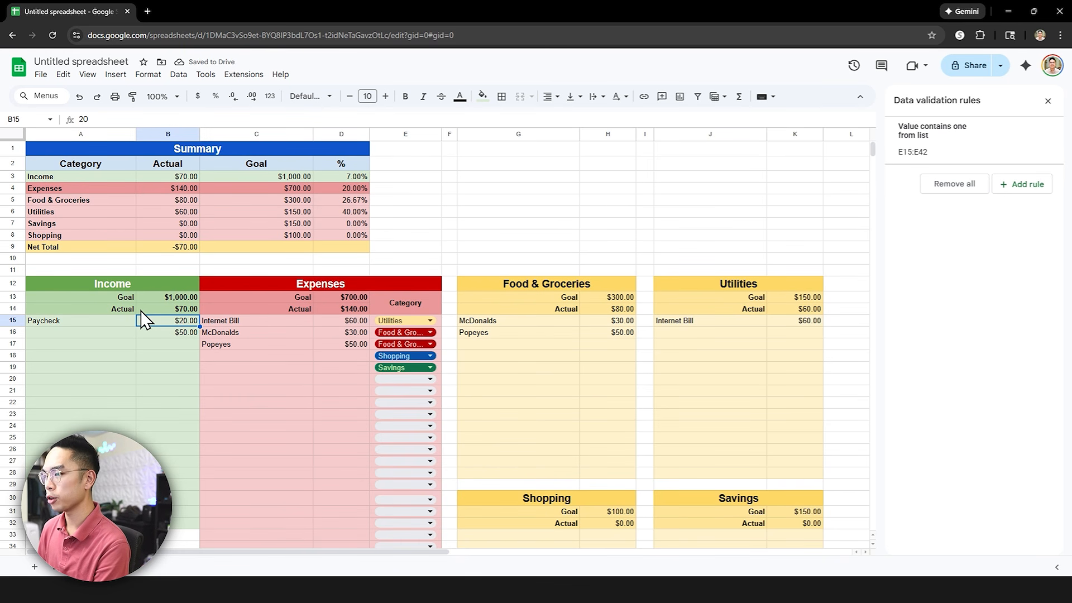
text(800)
key(Return)
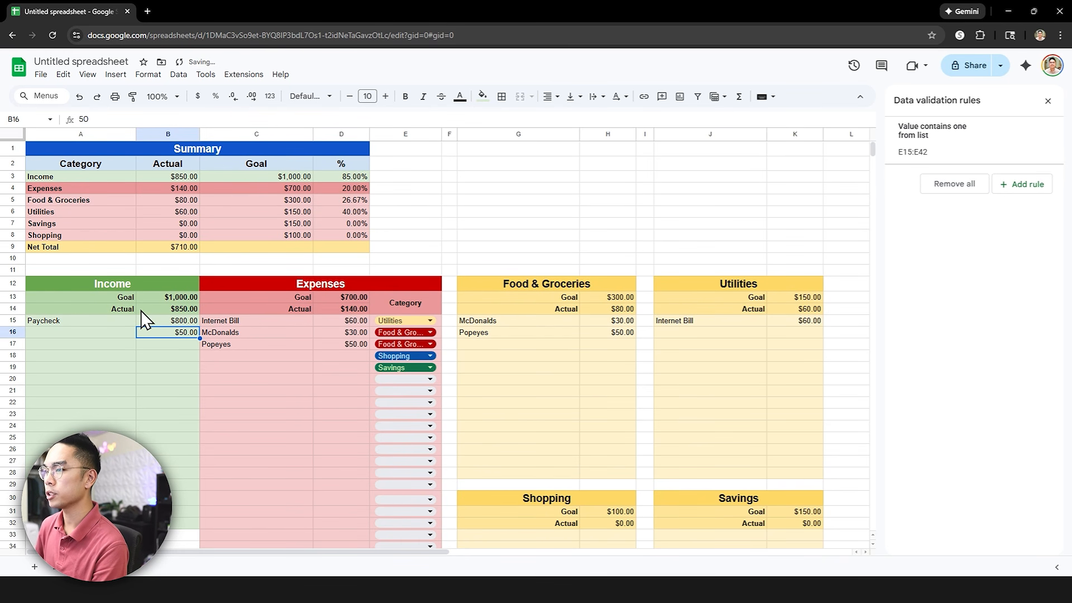
Insert a chart, place it beside the Summary table and change its type to Doughnut chart.
click(406, 200)
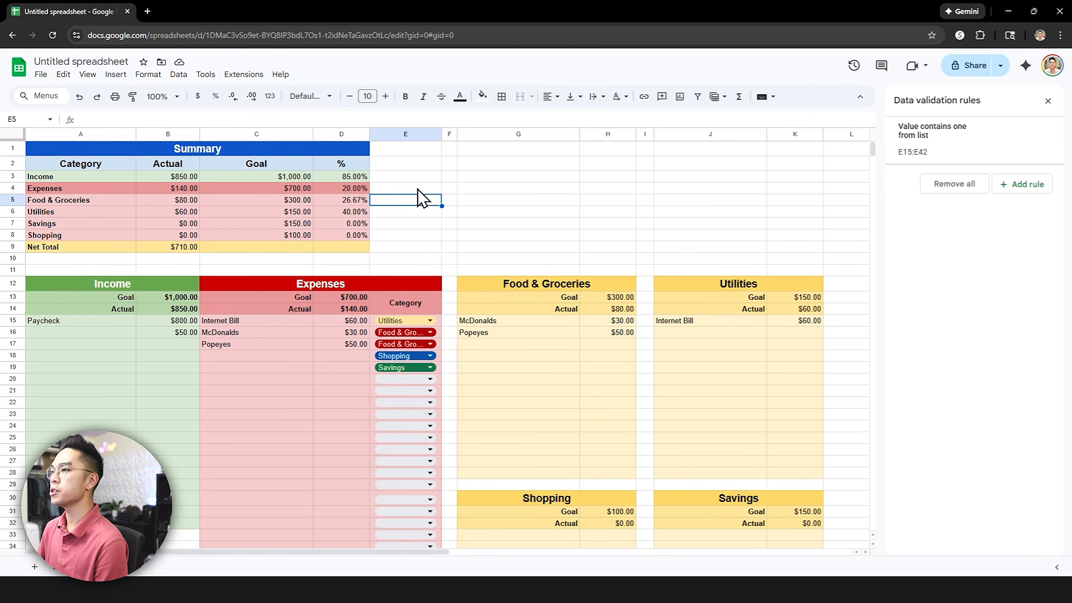
click(117, 78)
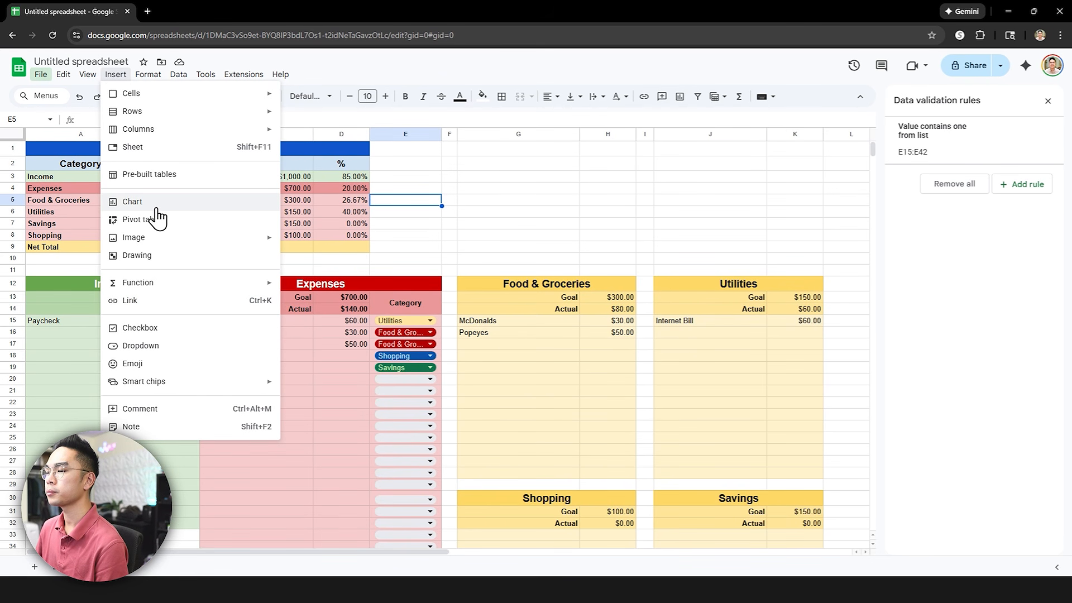
click(140, 204)
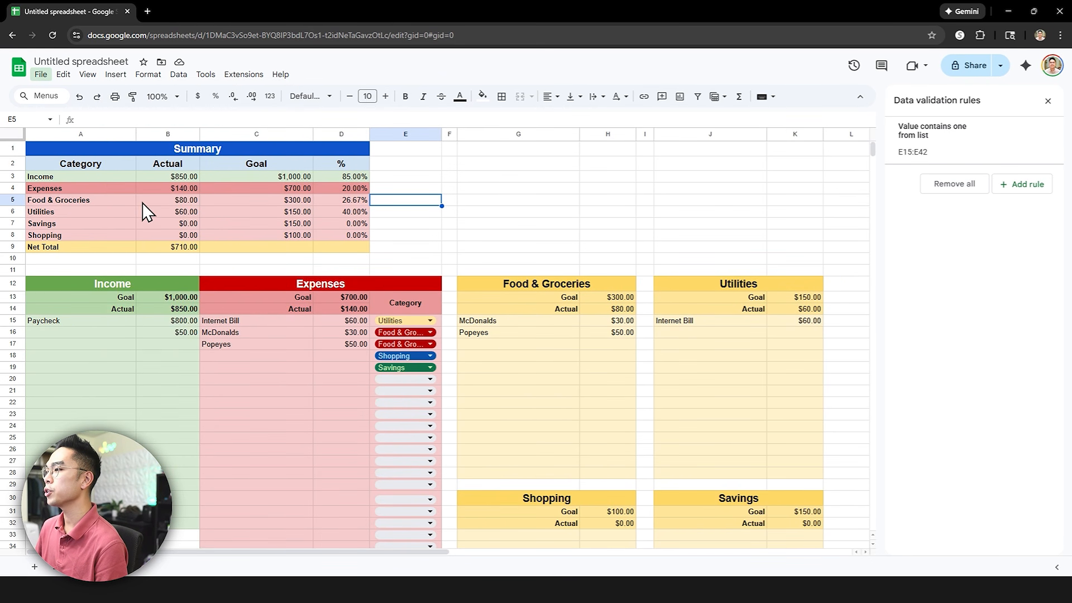
drag(341, 259, 534, 215)
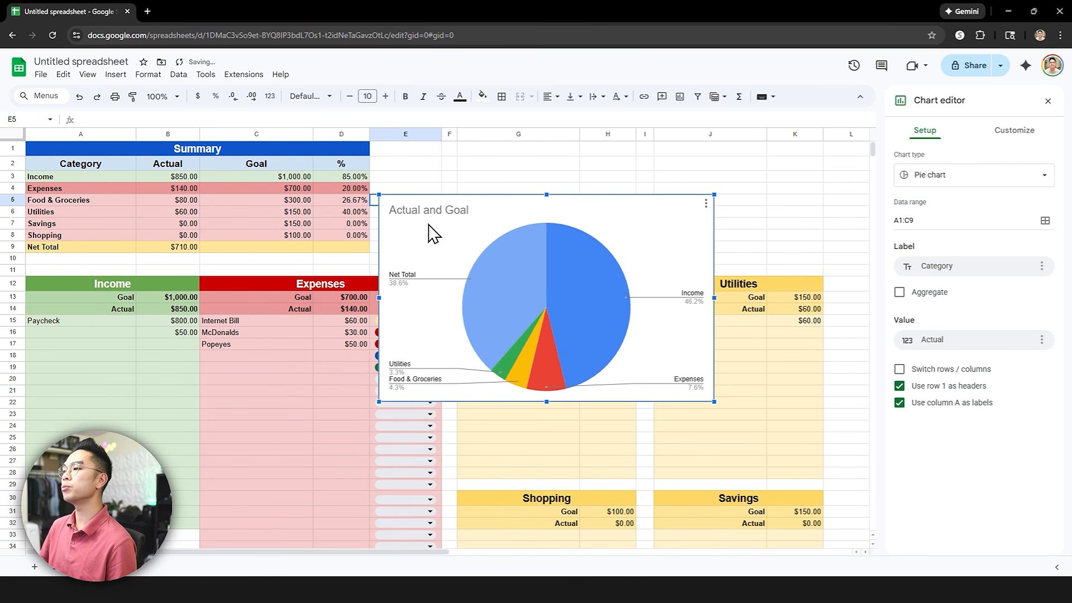
click(944, 176)
scroll(947, 240, down, 5)
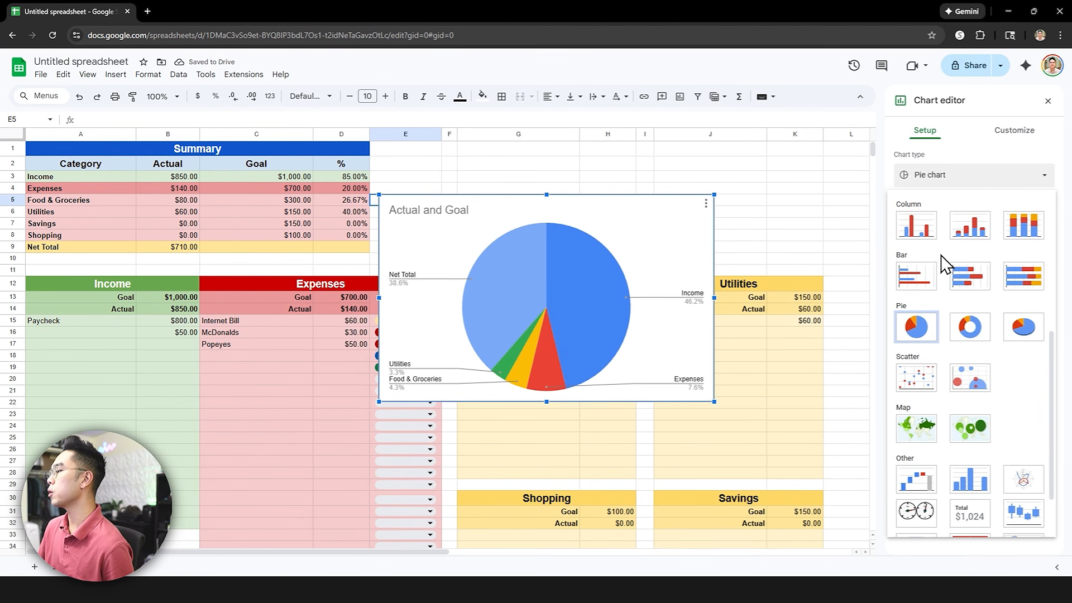
click(966, 334)
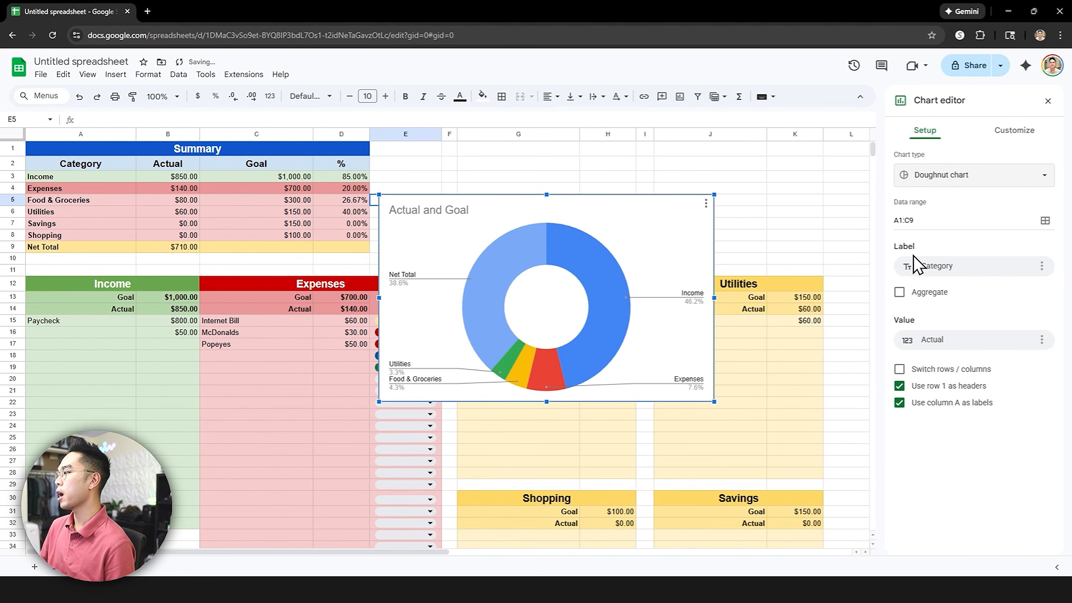
Set the doughnut chart's data range to A5:B8 and stop using row 5 as headers.
click(1045, 221)
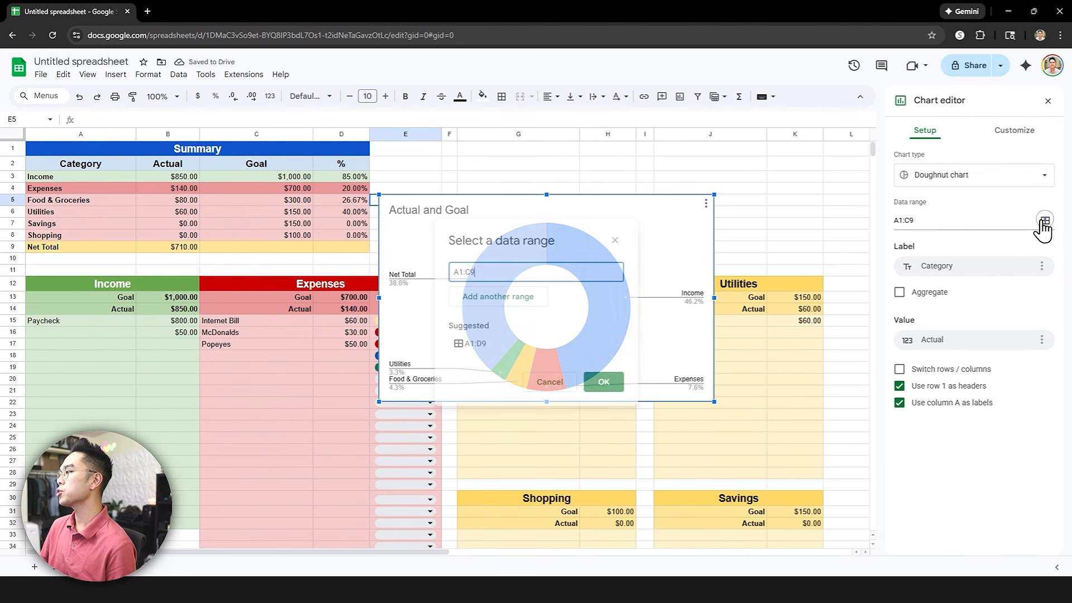
key(BackSpace)
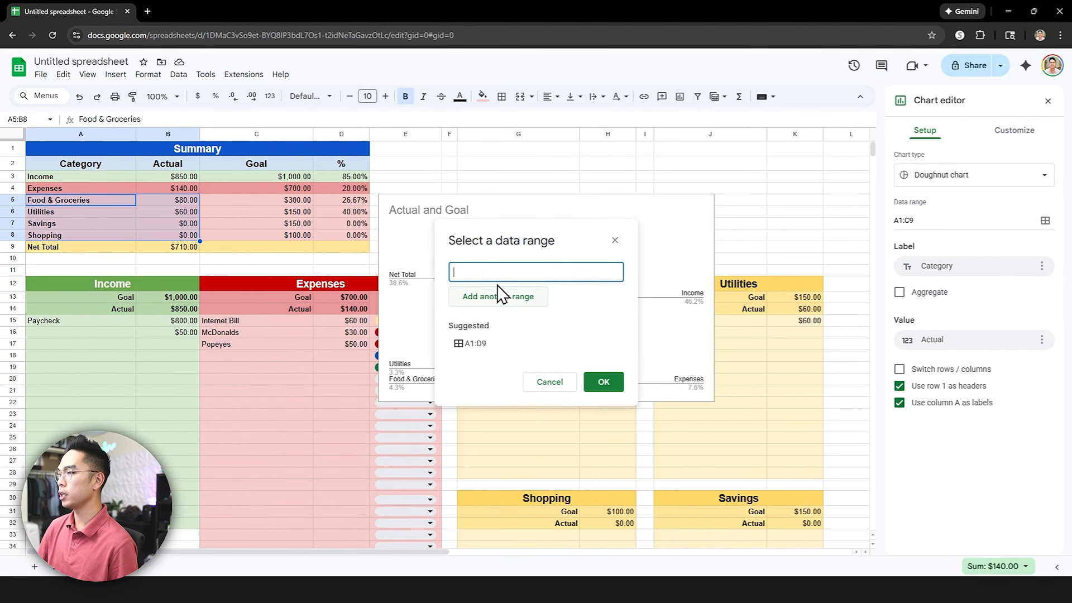
drag(88, 195, 173, 230)
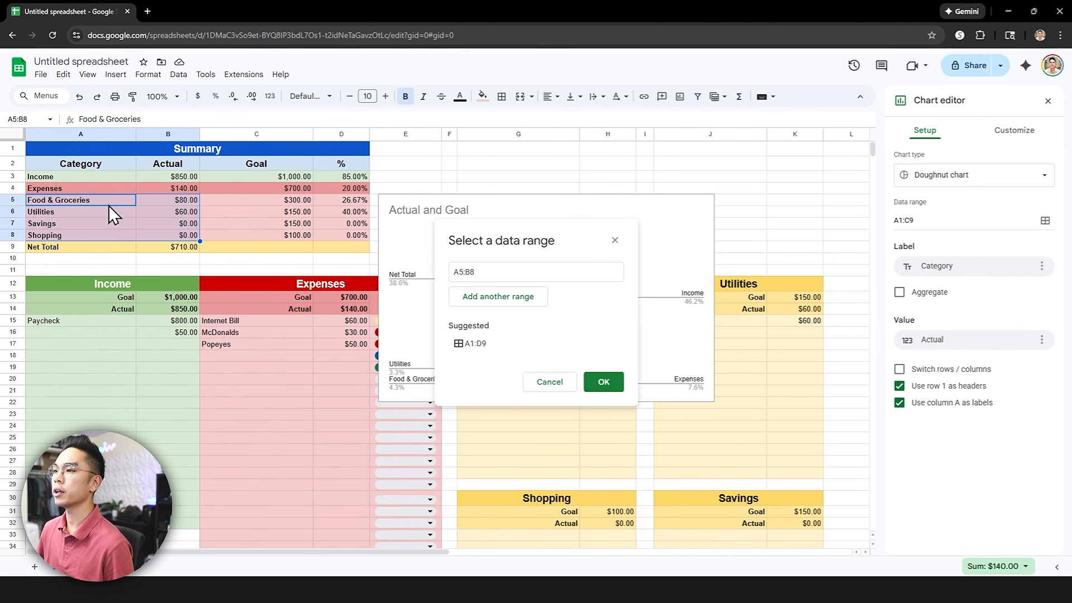
click(604, 382)
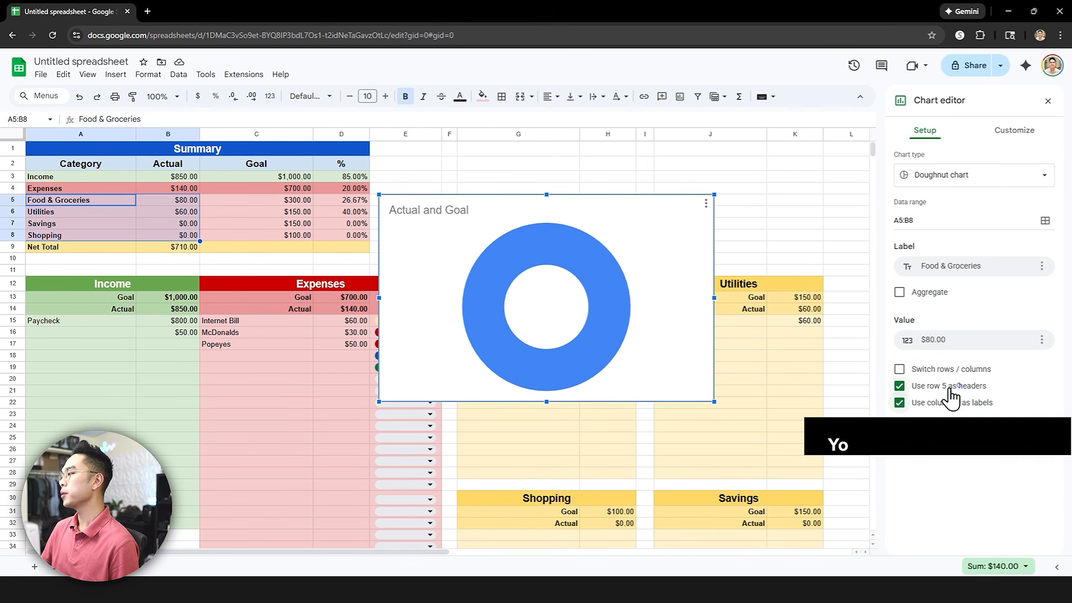
click(900, 386)
Change the doughnut chart's title to Expenses and close the chart editor.
click(491, 211)
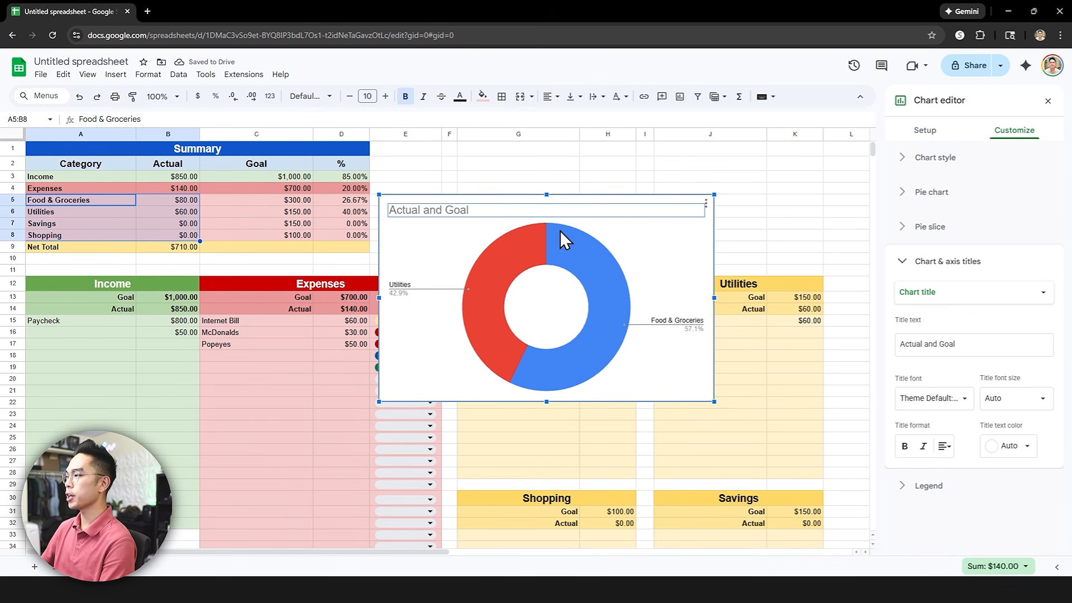
triple_click(970, 344)
text(Expenses)
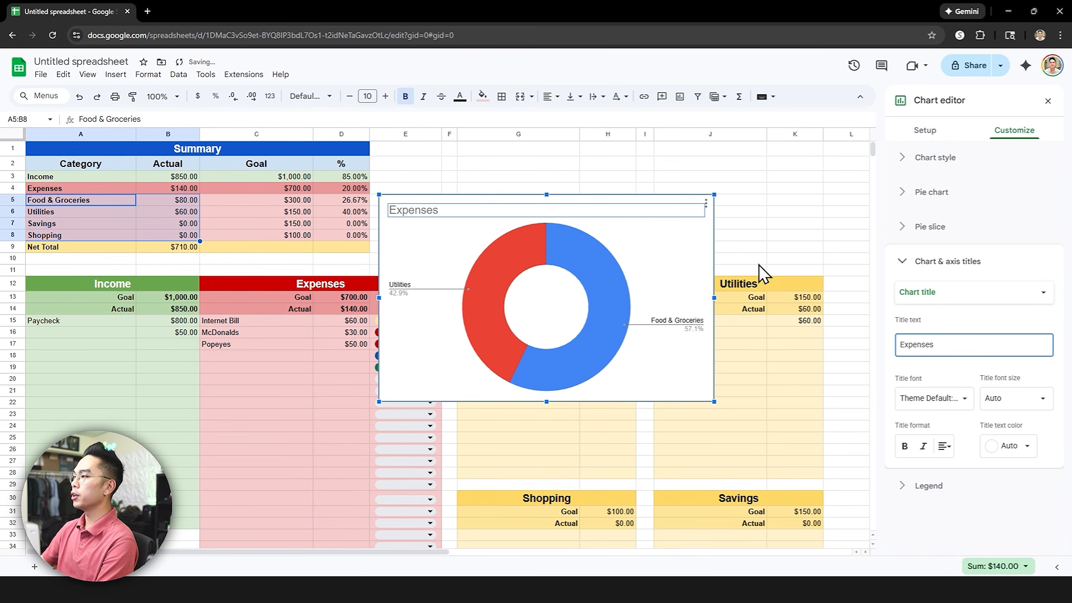
click(782, 224)
Make the doughnut chart's Expenses title bold and set its text color to black.
click(428, 209)
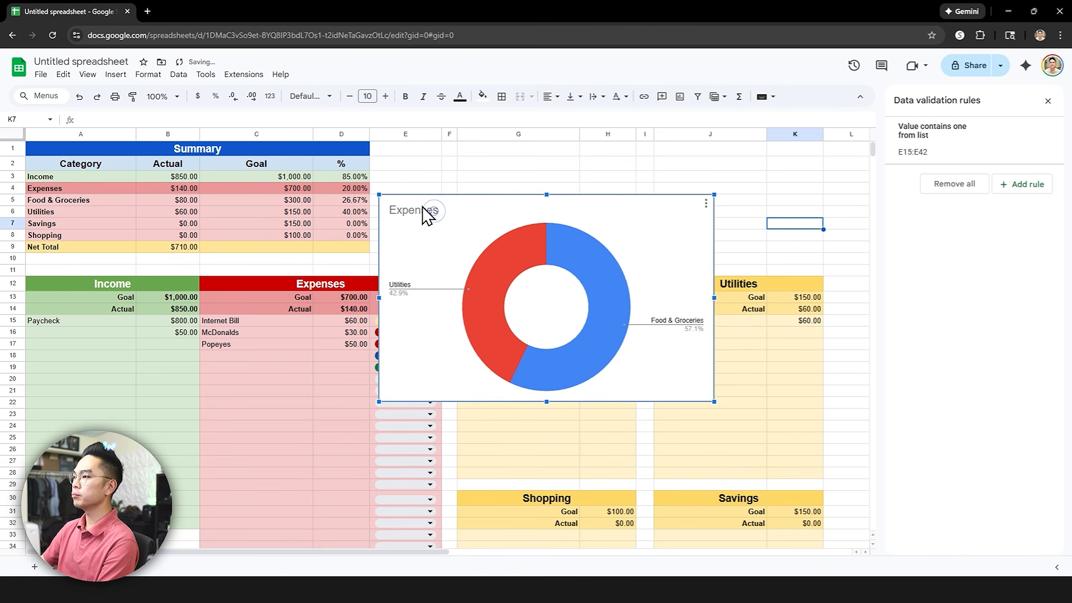
double_click(429, 210)
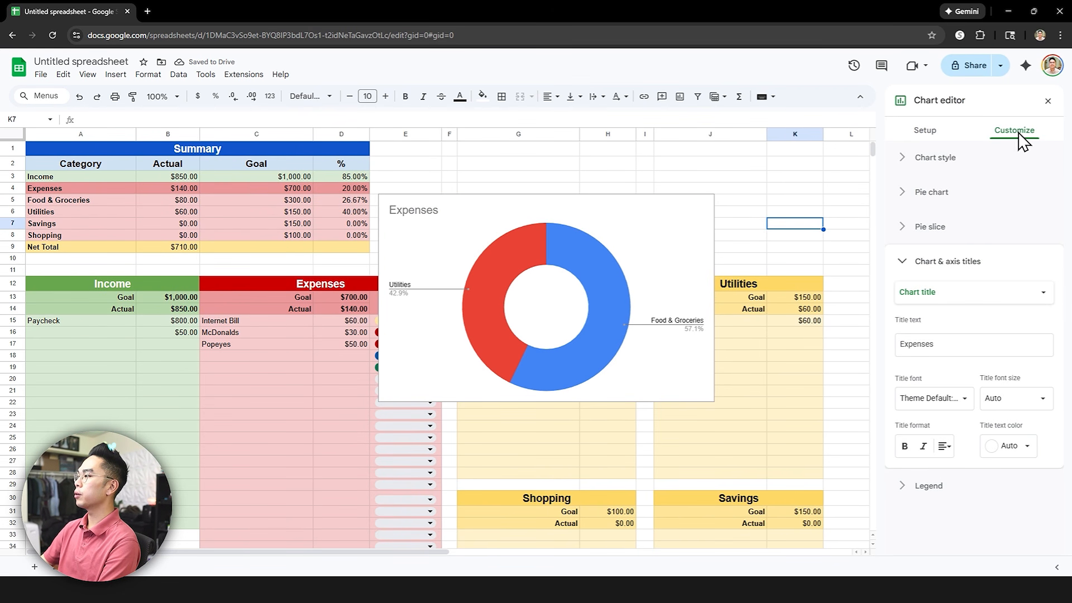
click(933, 345)
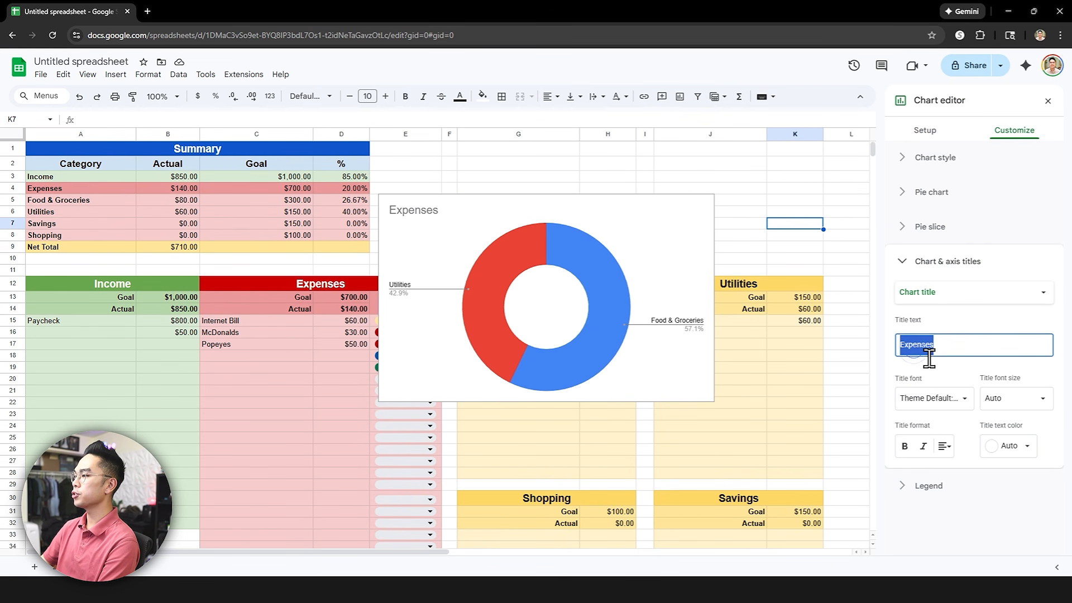
click(905, 447)
click(1008, 445)
click(916, 278)
Shrink the doughnut chart and fit it beside the Summary table, directly above the Food & Groceries table.
click(553, 243)
click(669, 213)
click(737, 224)
drag(714, 402, 627, 261)
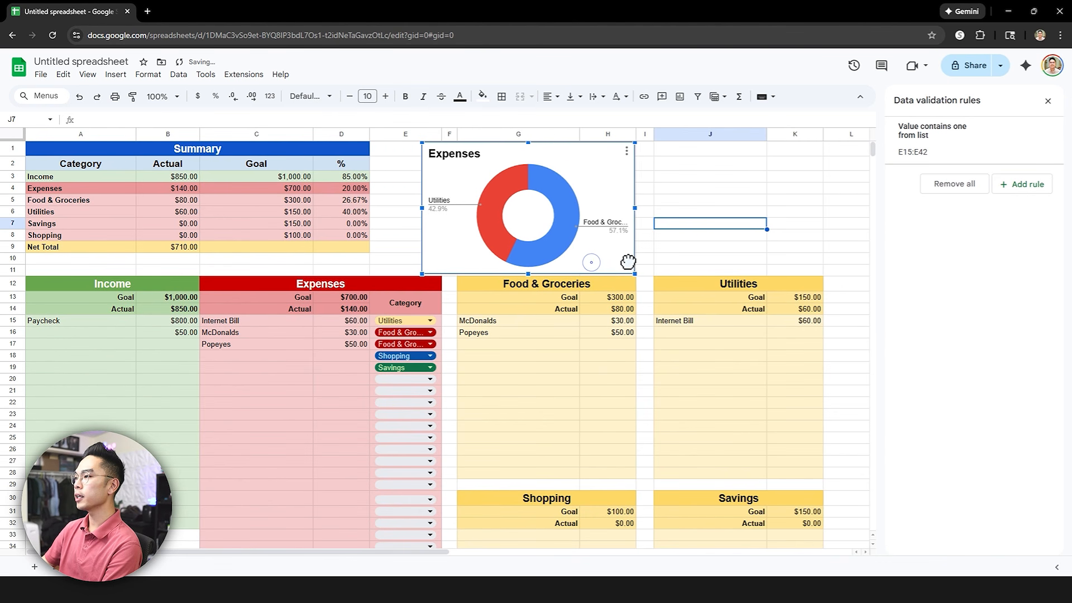
Remove the doughnut chart's border by setting its border color to None.
click(664, 248)
click(609, 256)
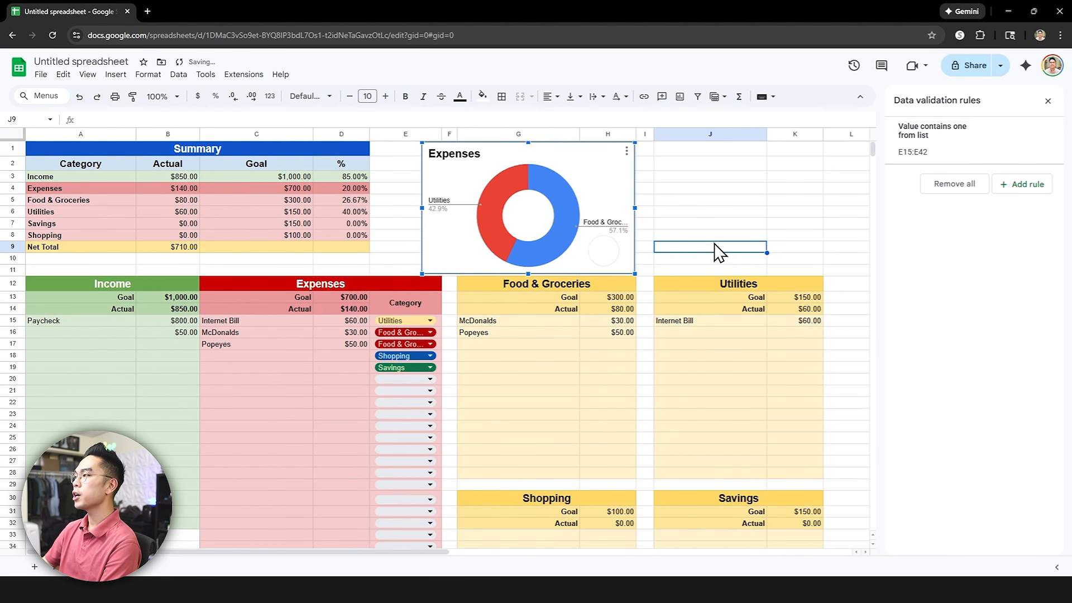
click(597, 257)
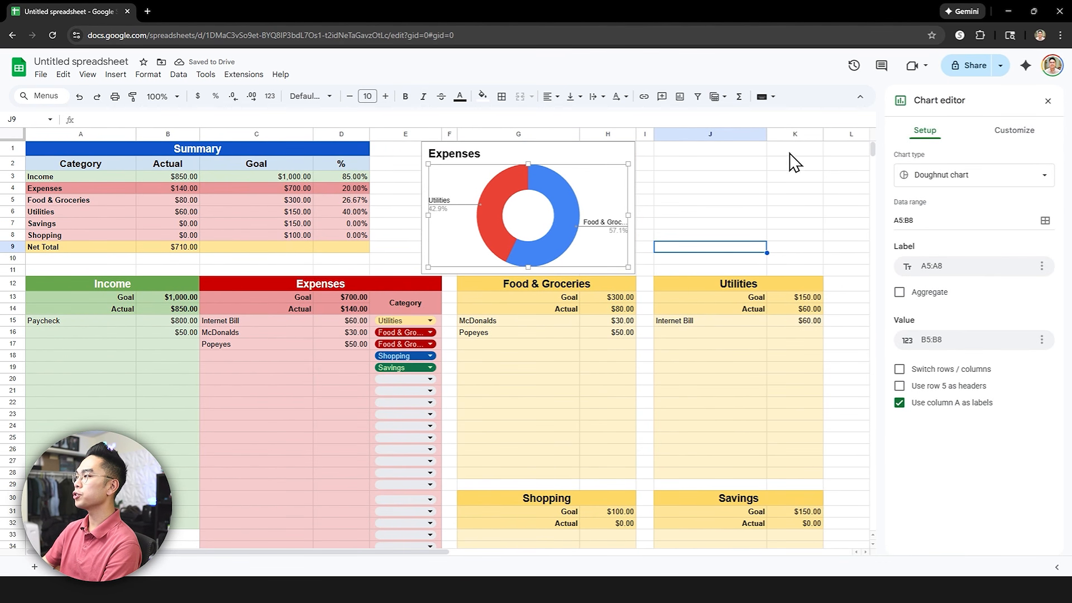
click(1005, 130)
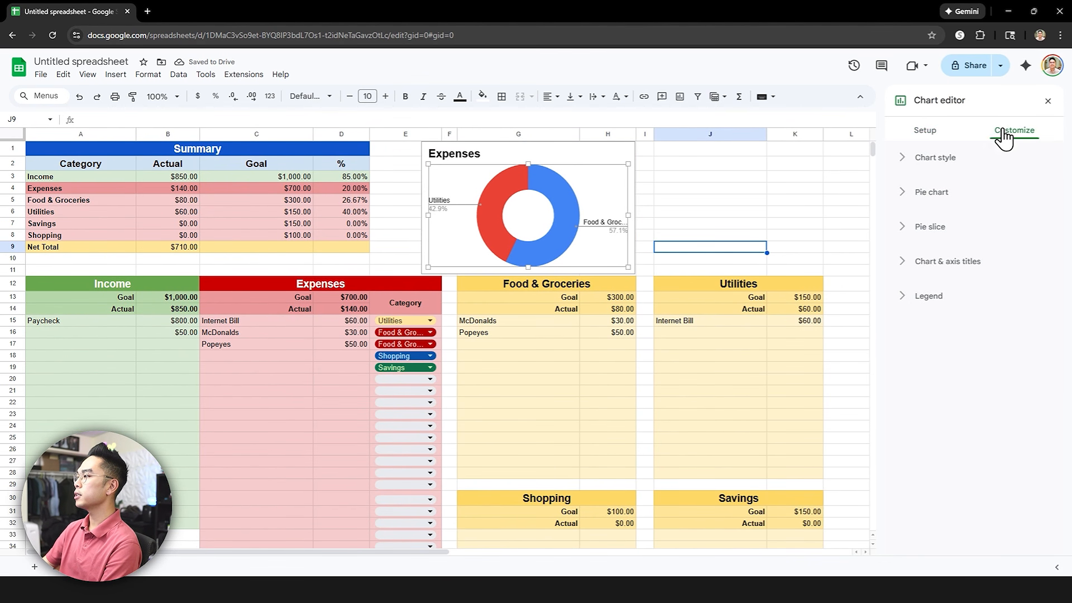
click(901, 158)
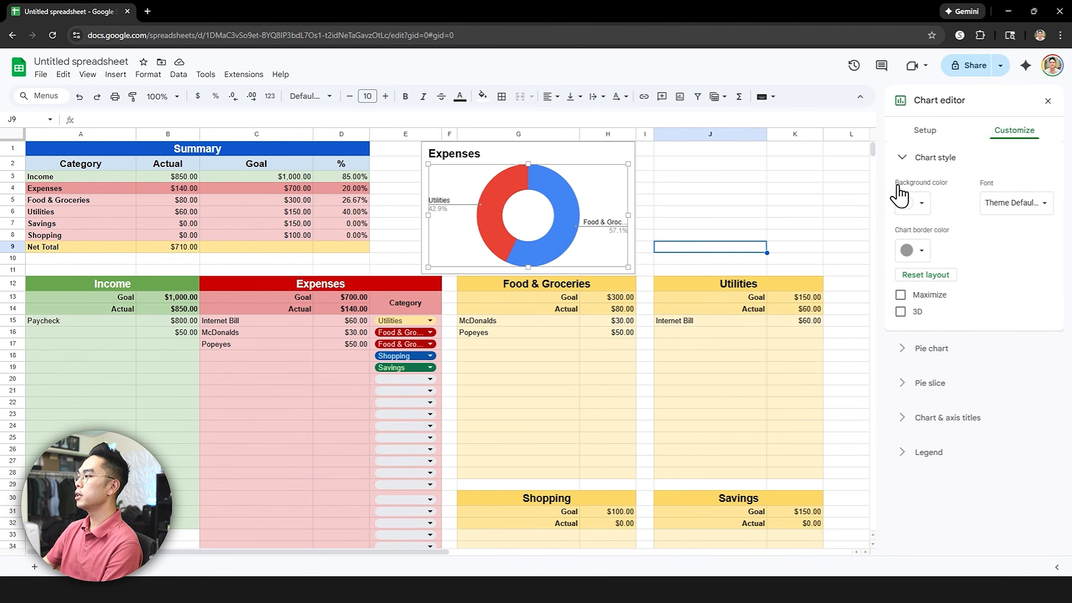
click(908, 252)
click(911, 277)
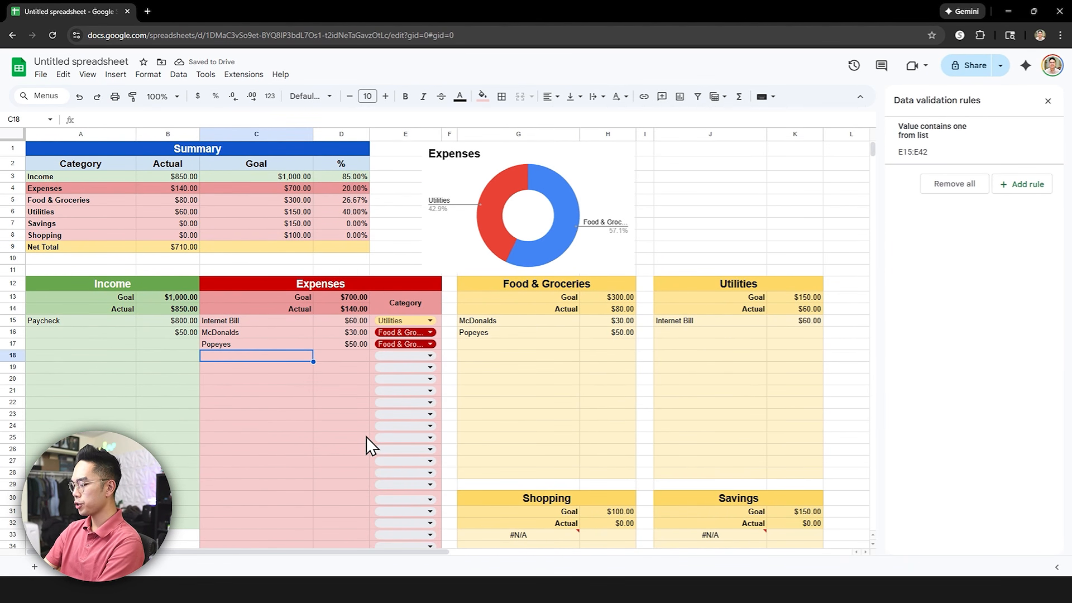
Add a Mechanical Keyboard expense of 150 in row 18, categorize it as Shopping and check the chart.
text(Mechanical Key)
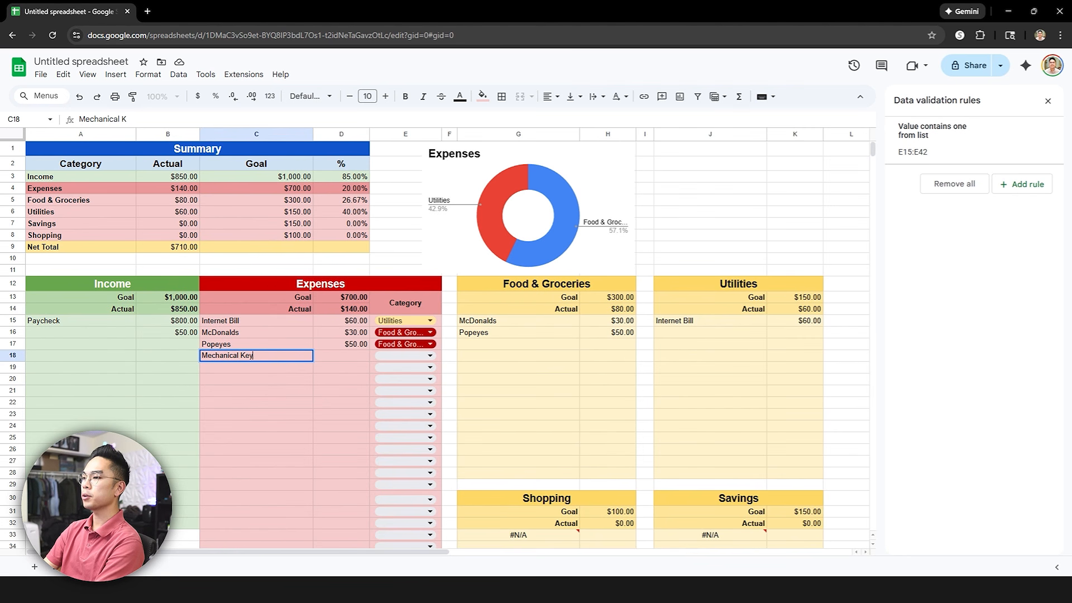
key(Tab)
text(150)
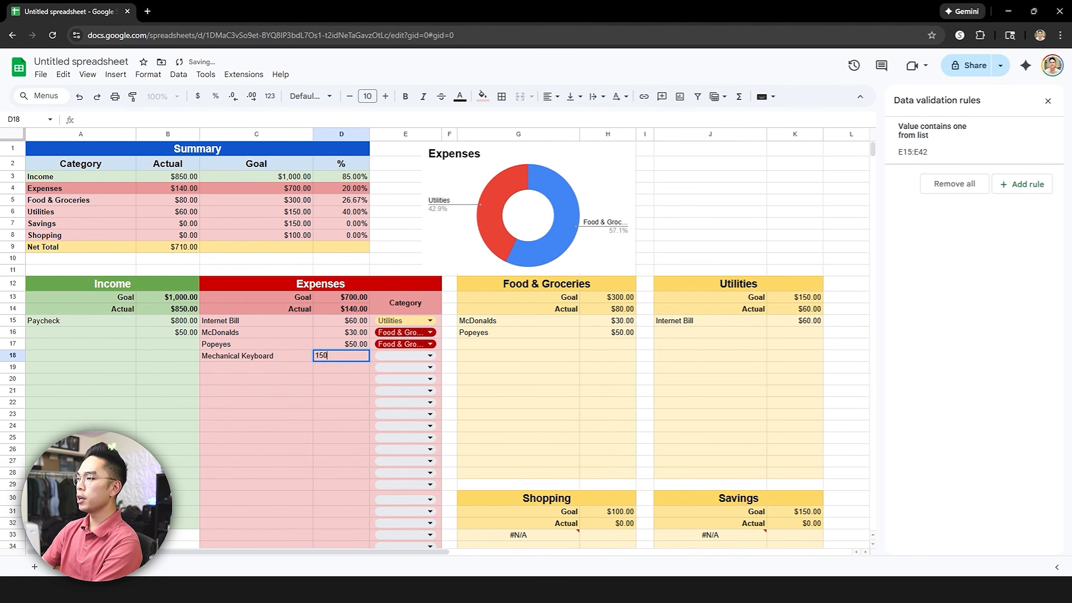
key(Tab)
click(387, 355)
click(392, 408)
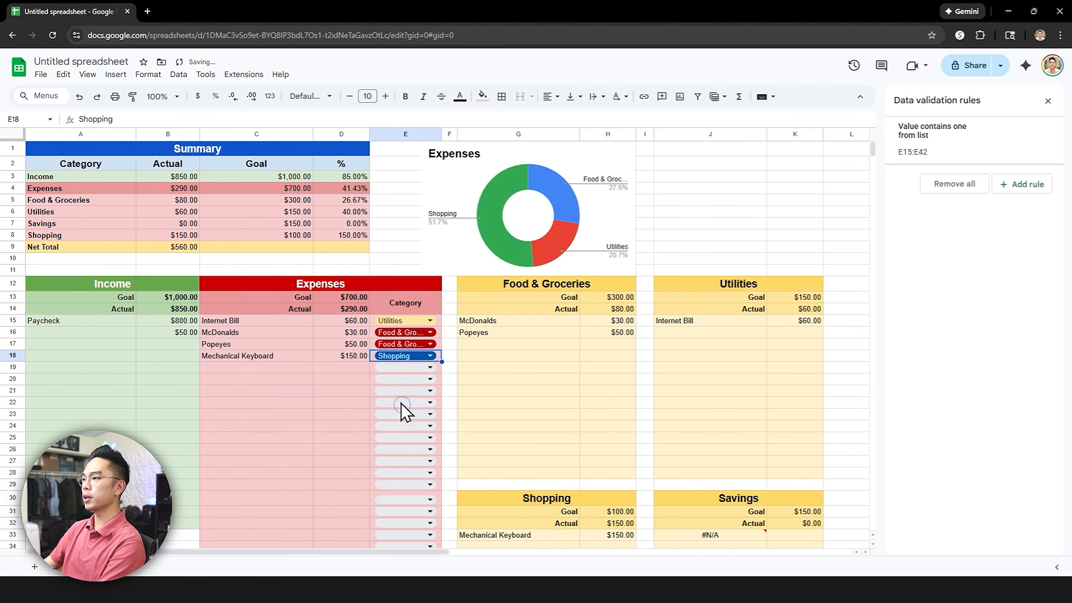
click(493, 219)
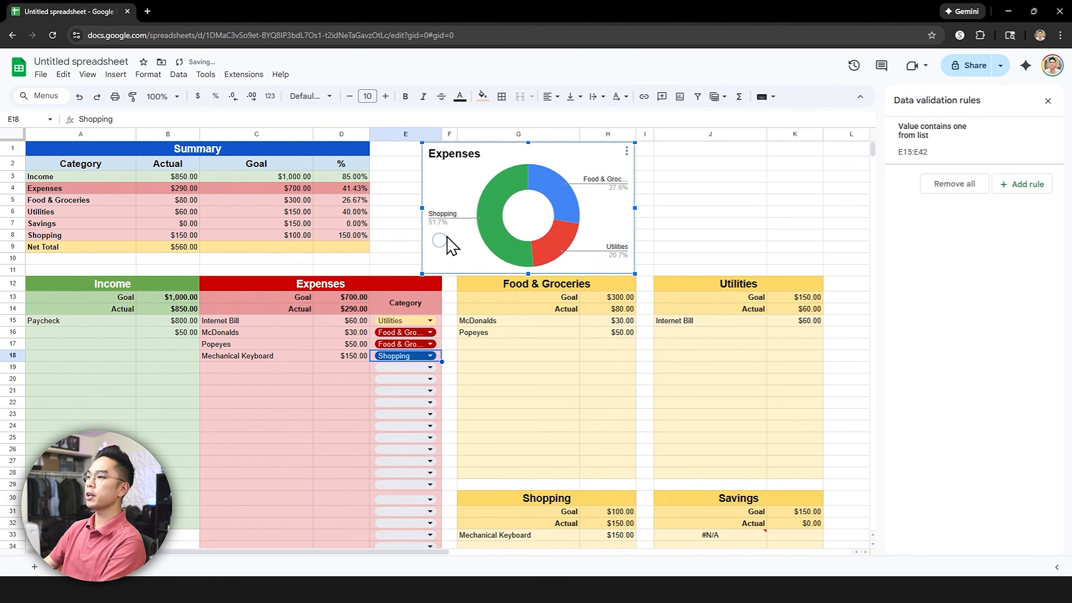
Add a Deposit to Savings Account expense of 200 in row 19 and categorize it as Savings.
click(268, 368)
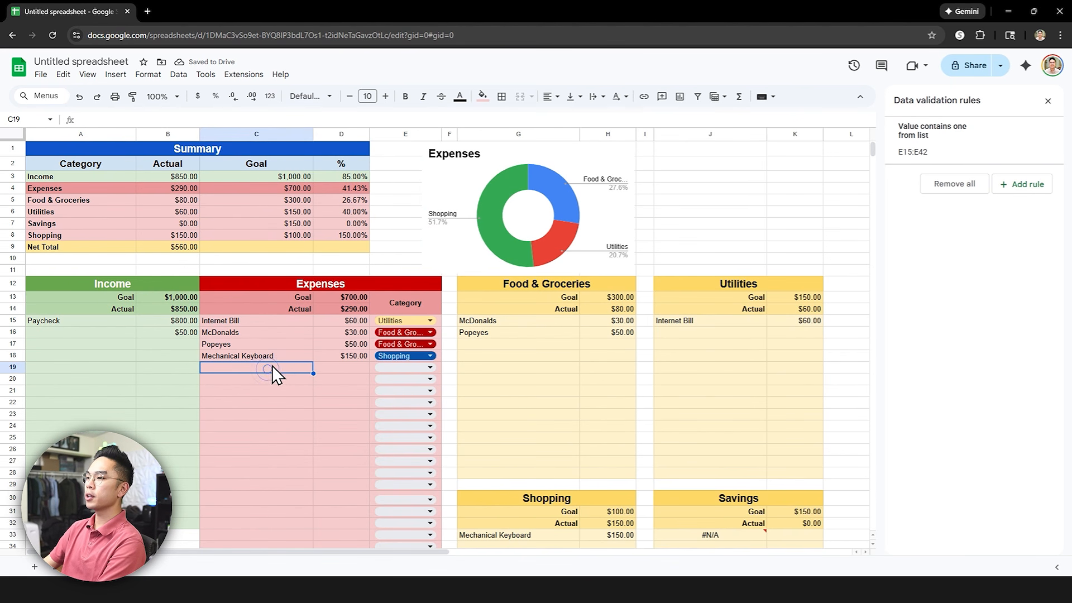
text(Deposit to Savings ACcou)
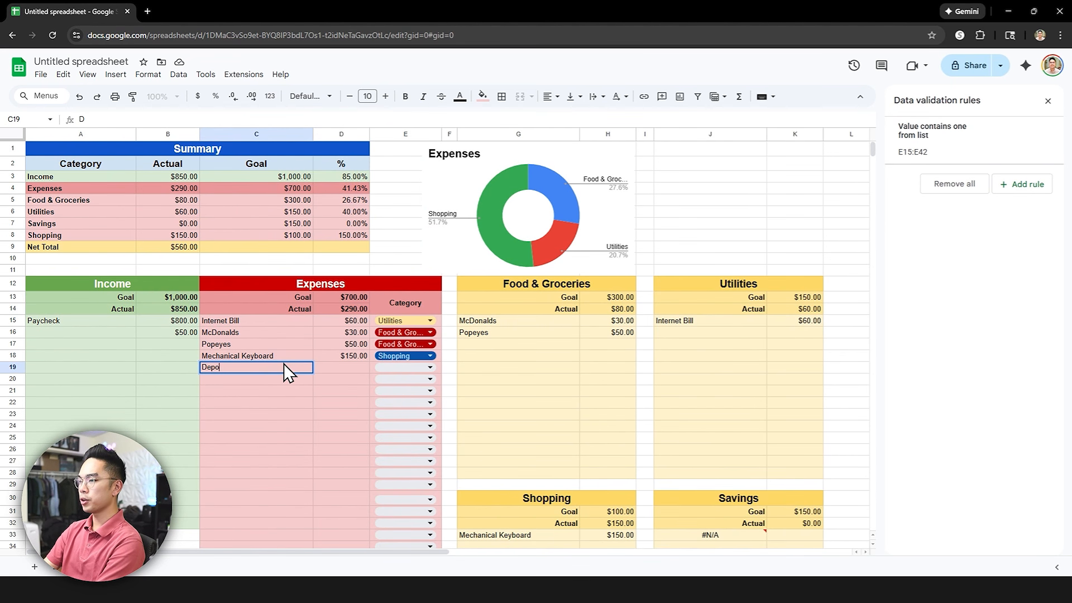
key(BackSpace)
key(BackSpace)
key(BackSpace)
key(BackSpace)
text(ccount)
key(Tab)
text(200)
key(Return)
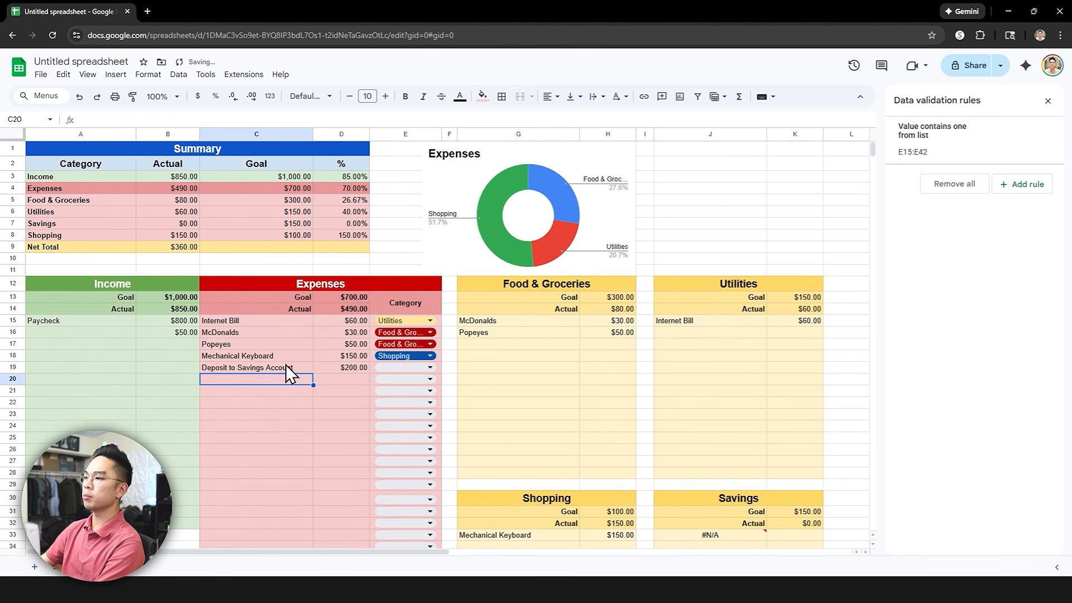
click(401, 369)
click(398, 433)
Color the doughnut chart's Shopping slice blue and its Food & Groceries slice dark red to match the category chips.
click(562, 247)
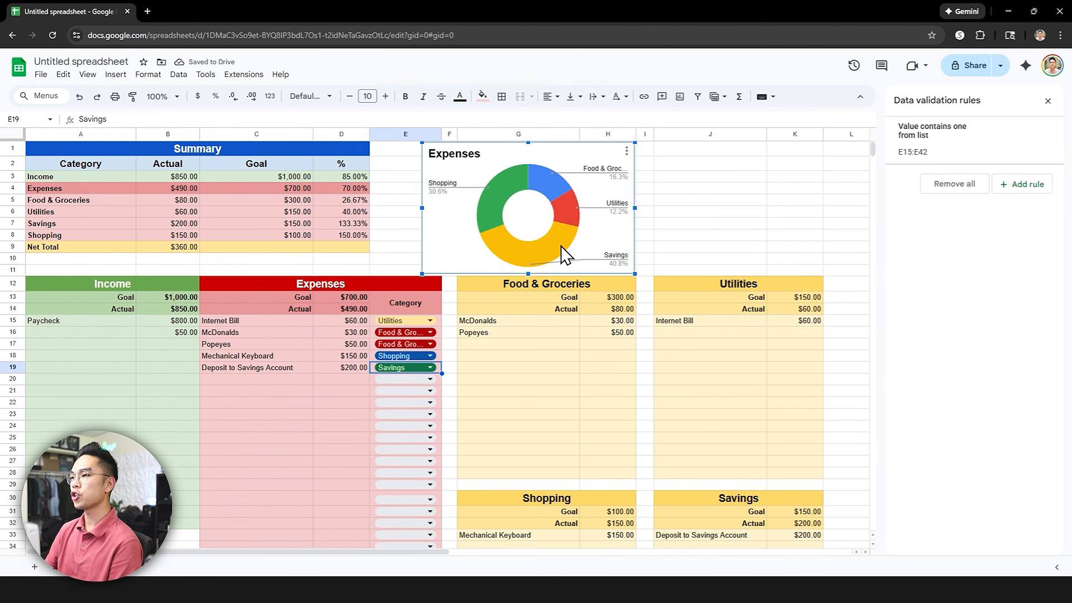
double_click(485, 207)
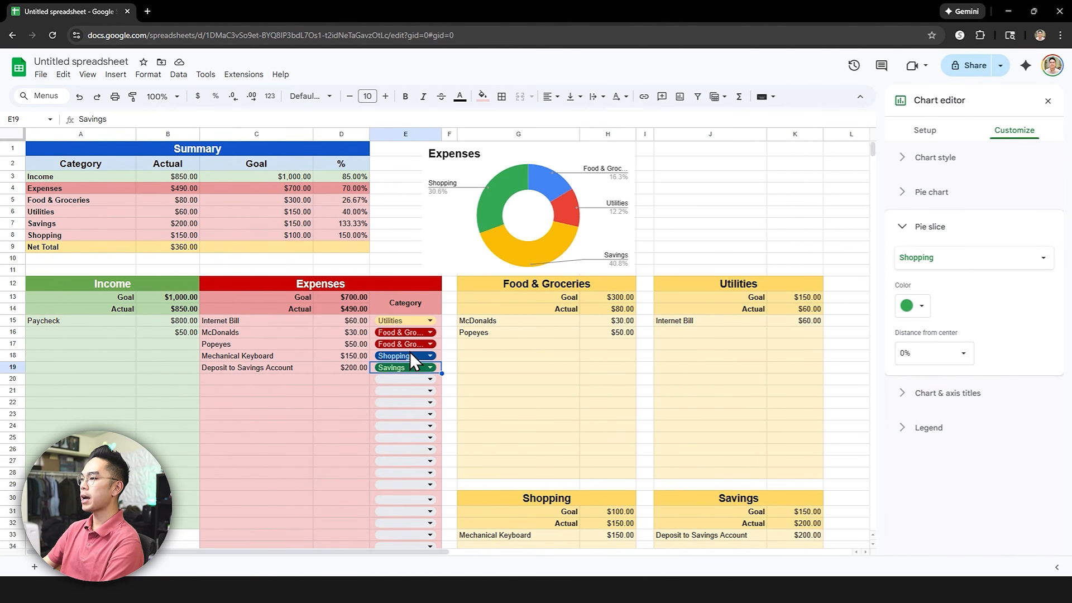
click(910, 306)
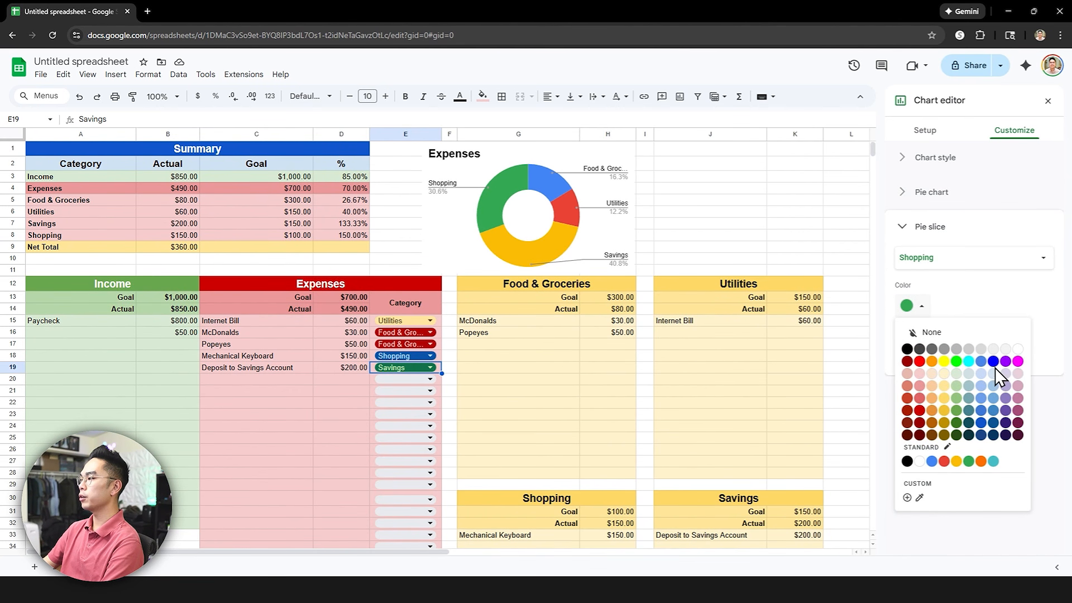
click(984, 408)
click(558, 184)
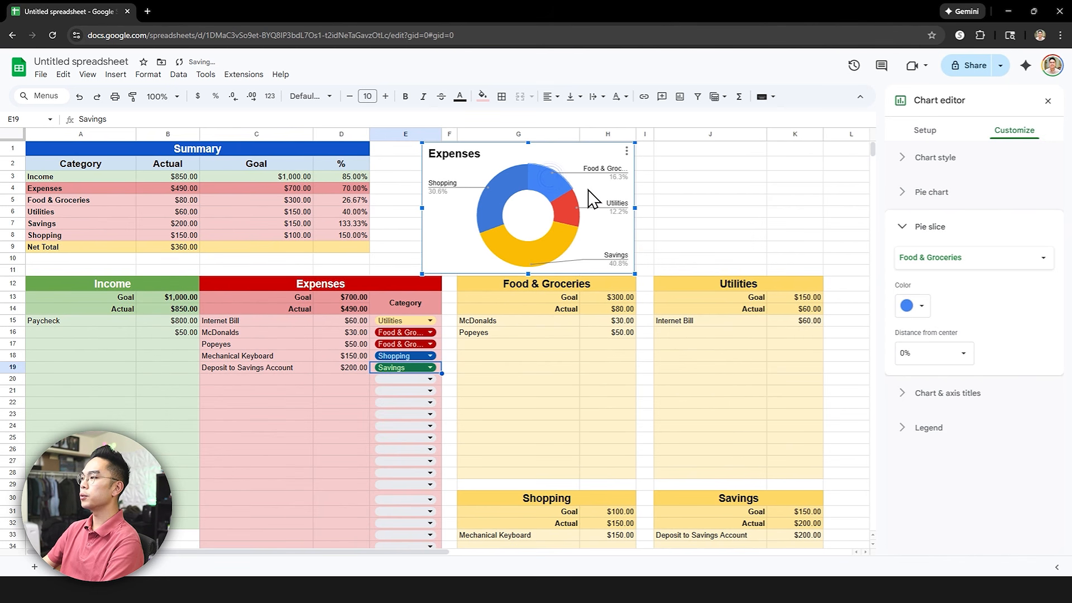
click(908, 306)
click(920, 411)
Color the doughnut chart's Utilities slice light yellow and its Savings slice green, and close the chart editor.
click(575, 209)
click(910, 306)
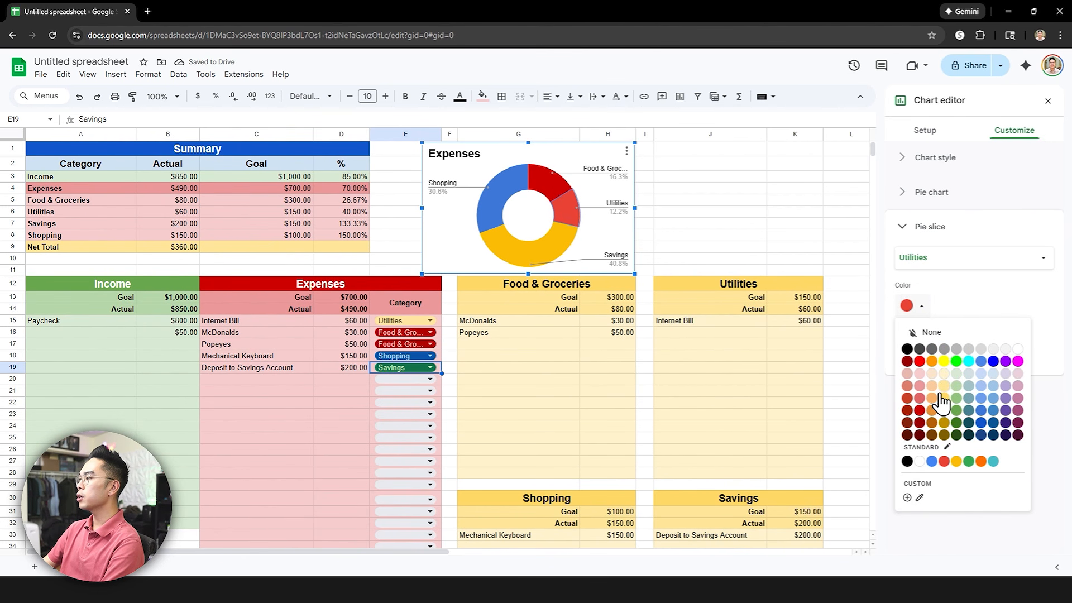
click(942, 383)
click(558, 251)
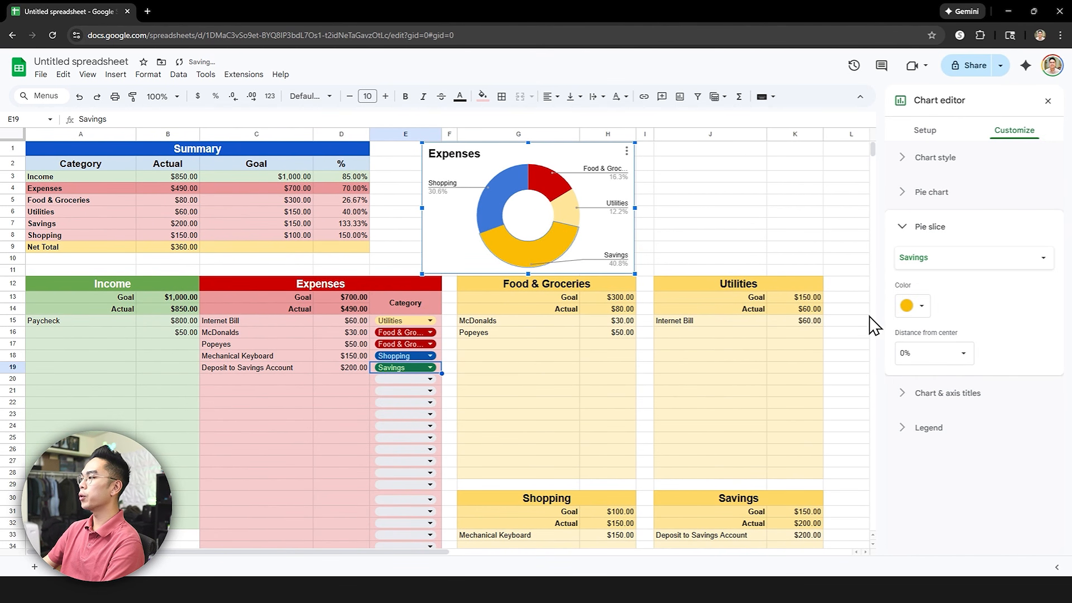
click(918, 312)
click(957, 411)
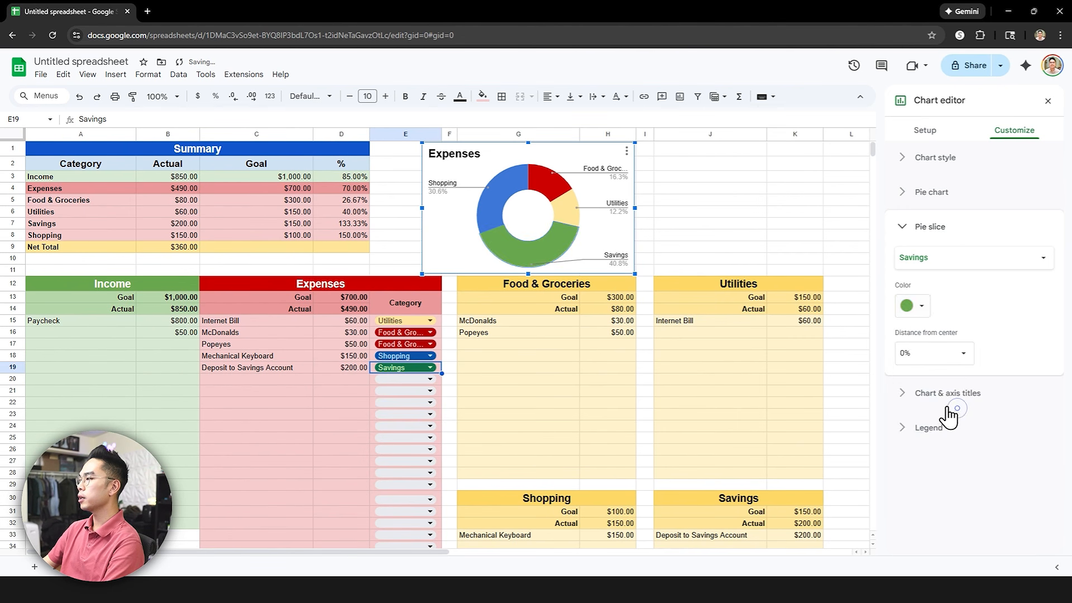
click(710, 223)
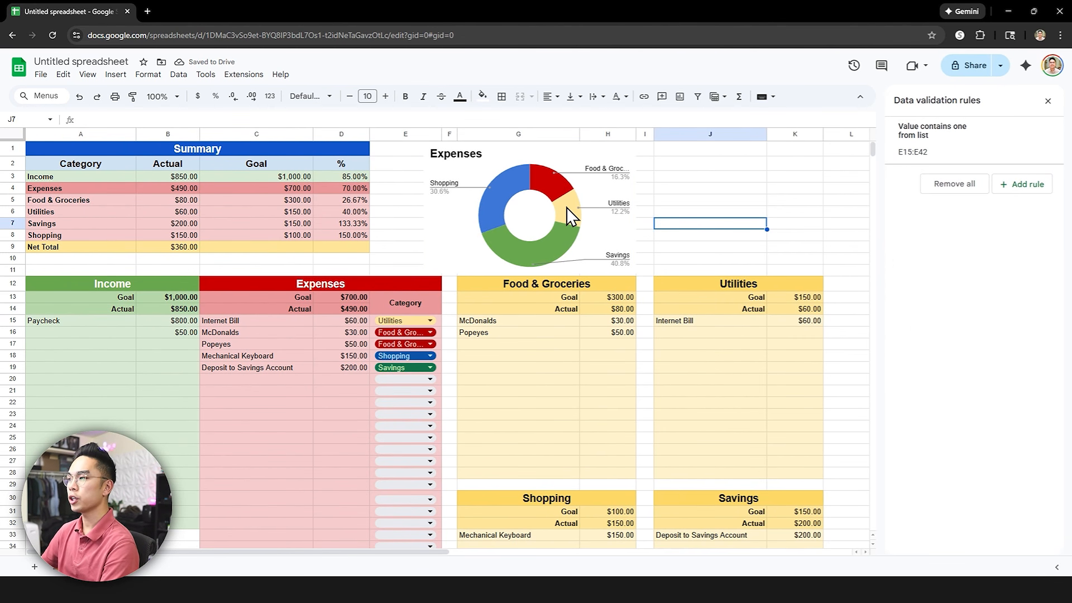
Insert a second chart, move it off the Summary table's first columns and set its type to Column chart.
click(111, 74)
click(150, 204)
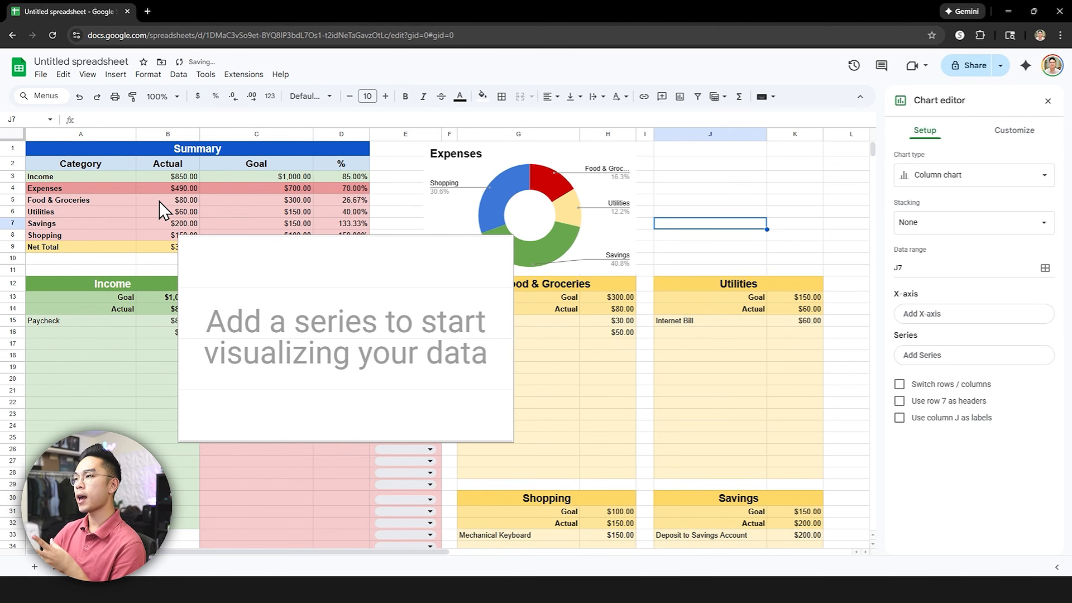
click(263, 265)
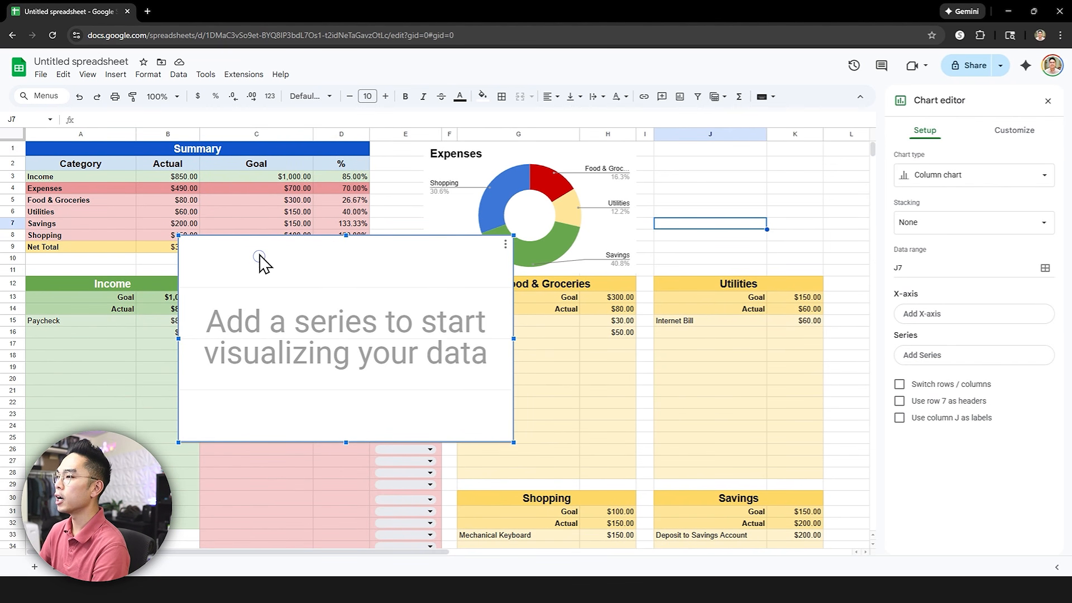
drag(259, 257, 363, 226)
click(949, 177)
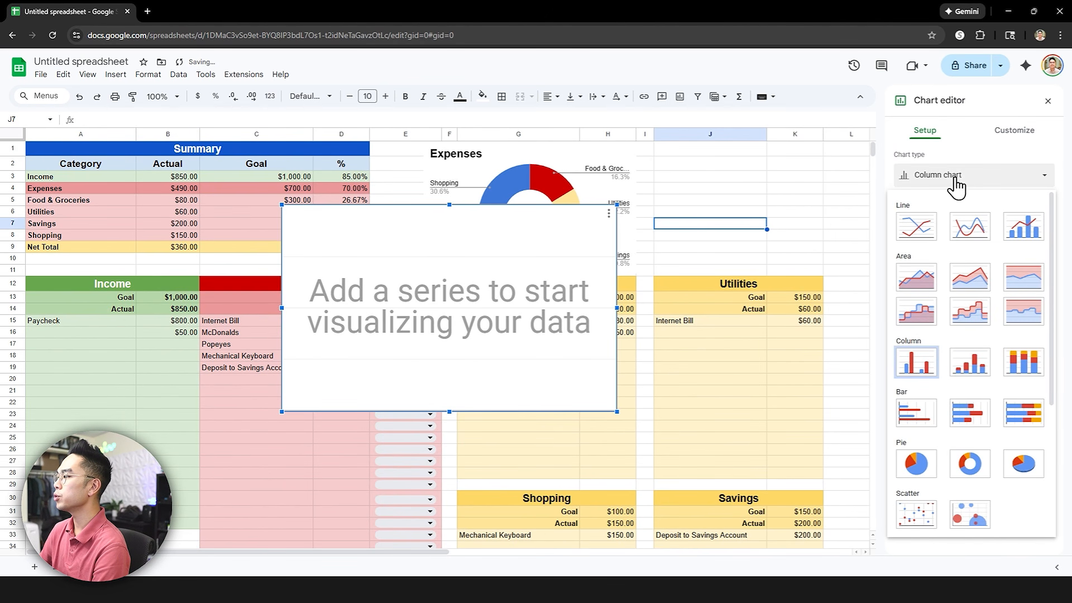
click(919, 374)
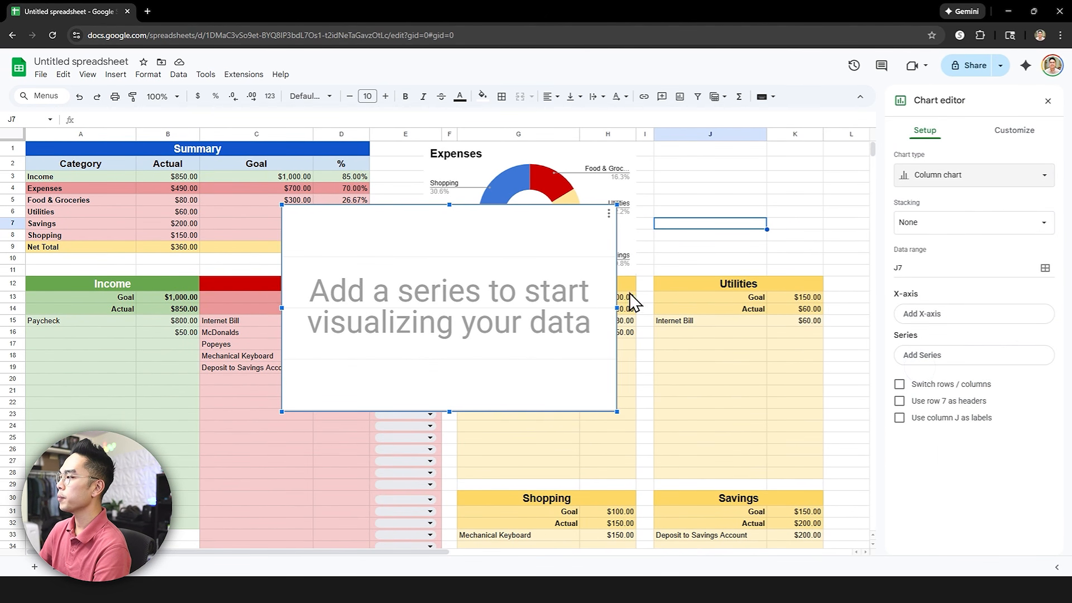
Set the column chart's data range to A2:C8 and use row 2 as headers, keeping the chart clear of the Summary table.
click(984, 273)
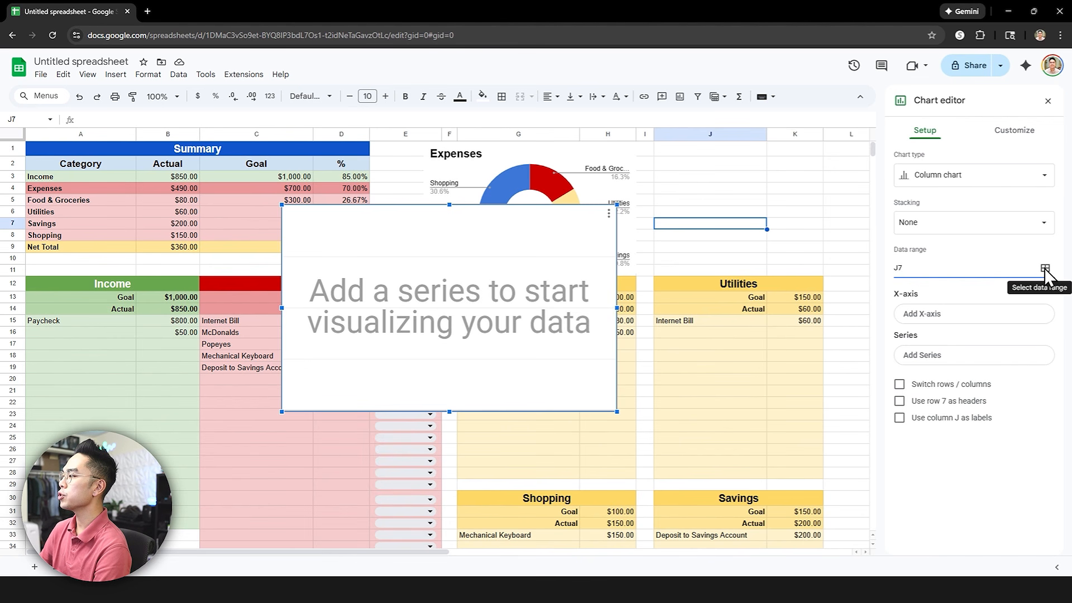
drag(486, 242, 605, 251)
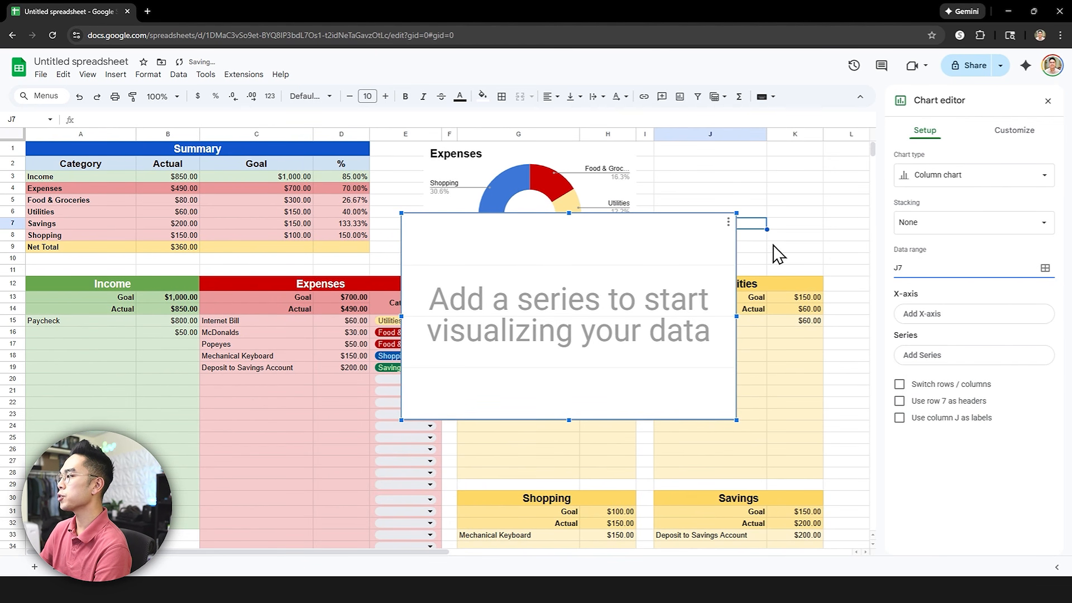
click(1045, 269)
double_click(545, 272)
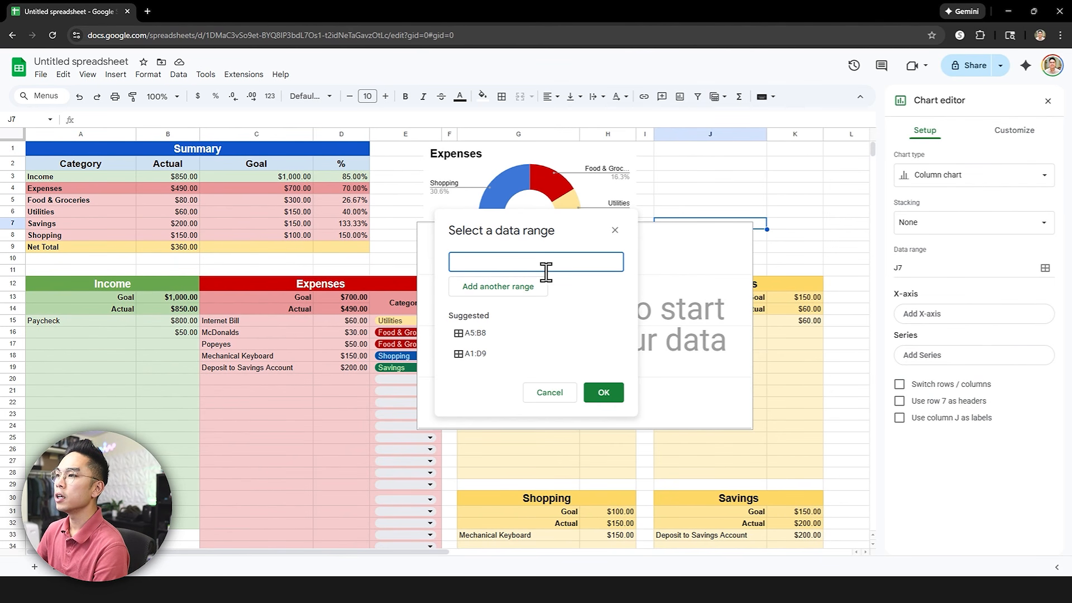
drag(84, 163, 246, 236)
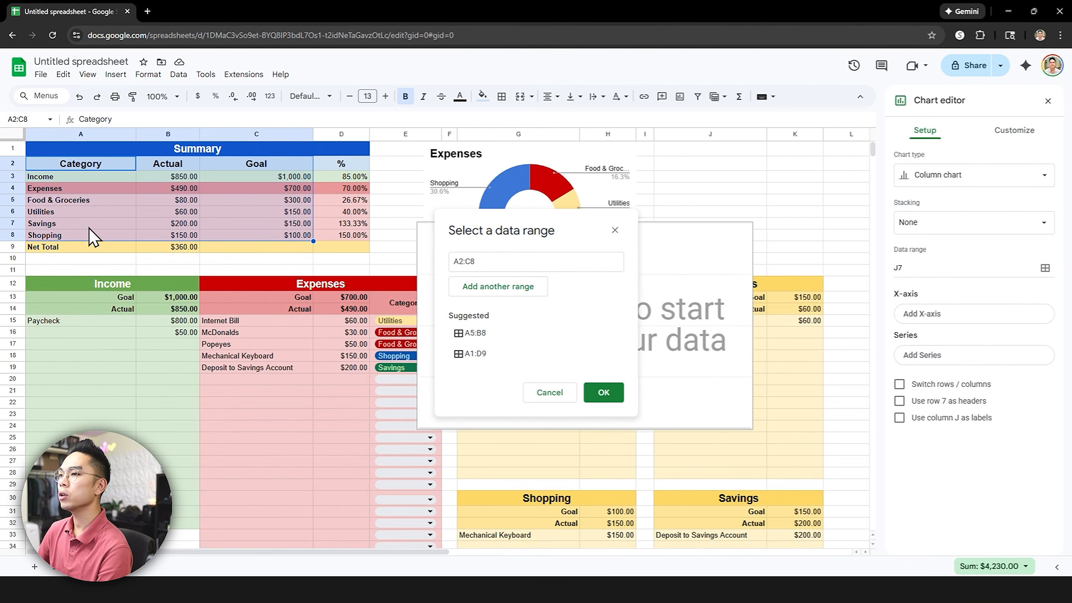
click(603, 395)
click(576, 267)
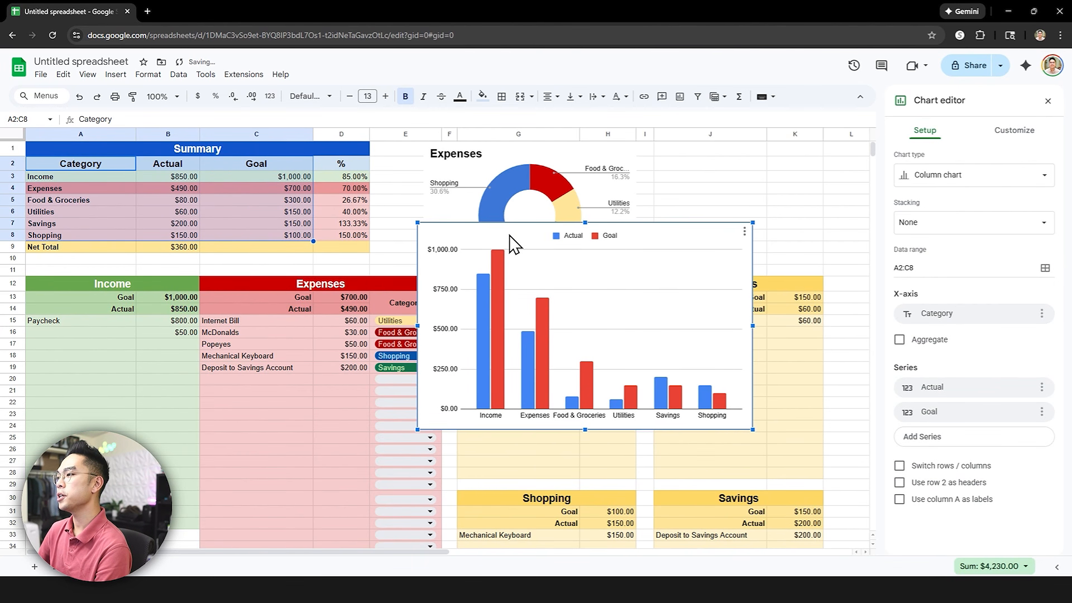
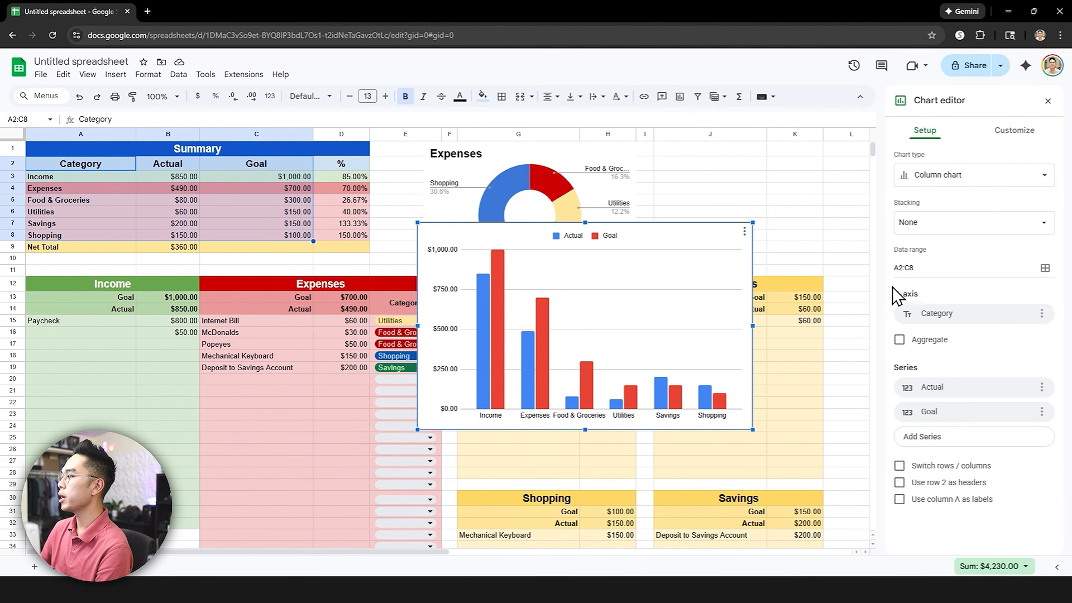
click(899, 482)
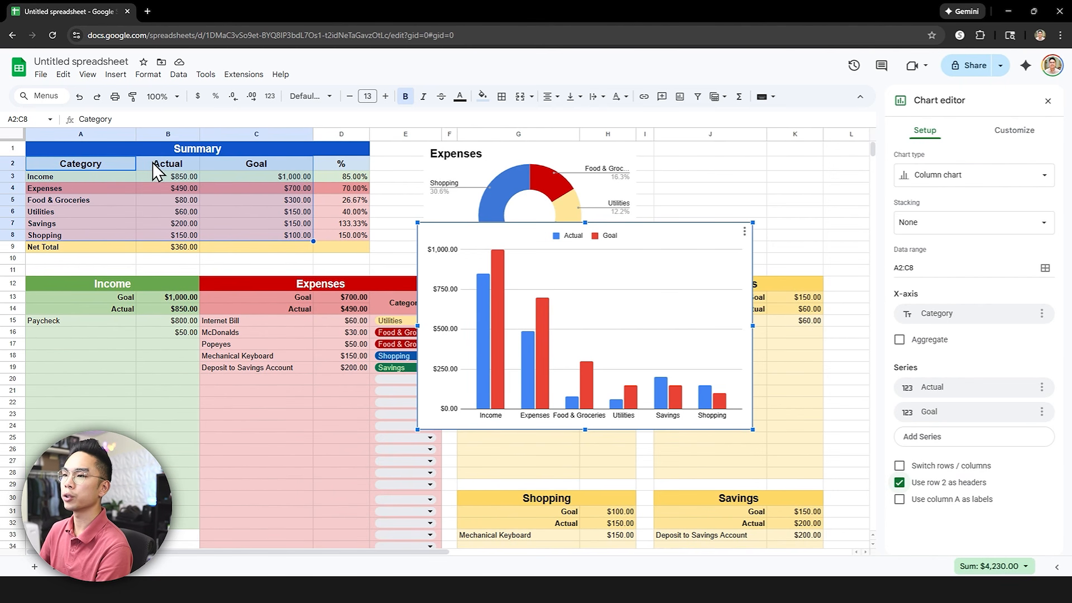
Use column A as labels in the column chart and fill its Goal series with light blue.
click(899, 499)
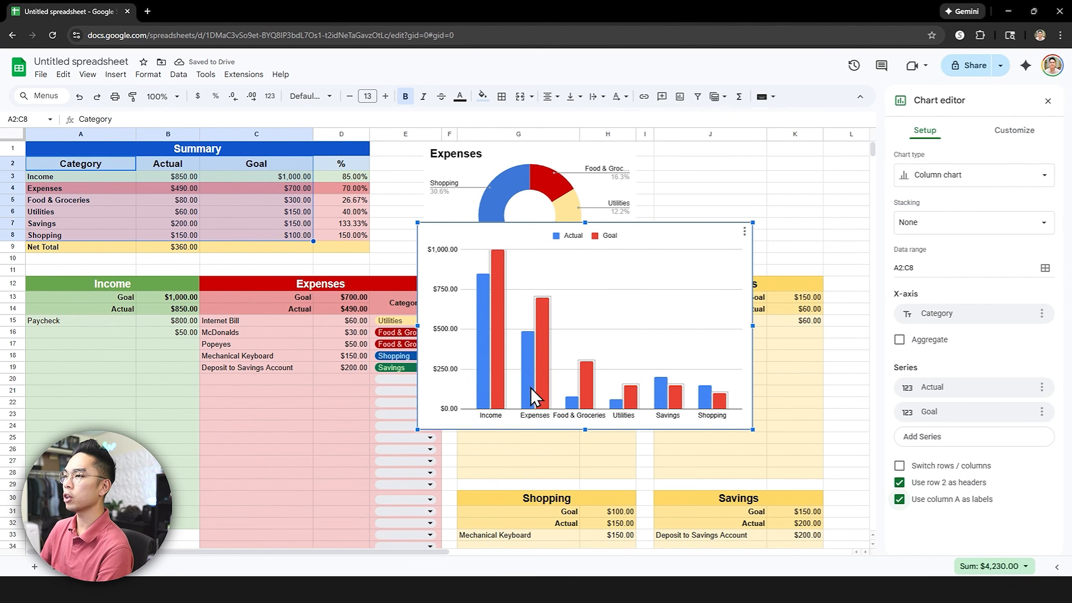
click(479, 291)
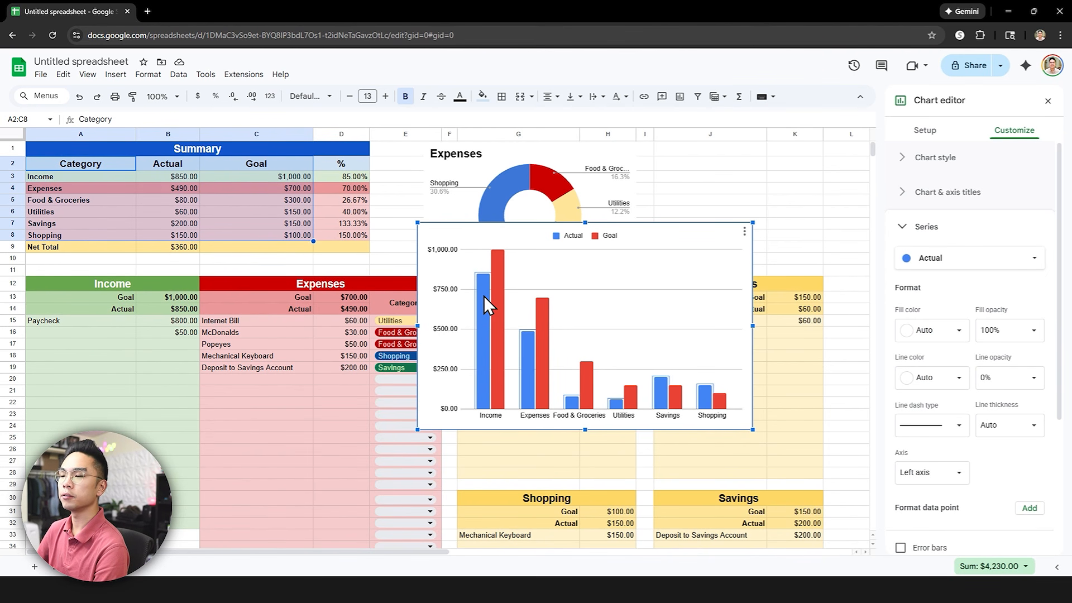
click(497, 292)
click(483, 289)
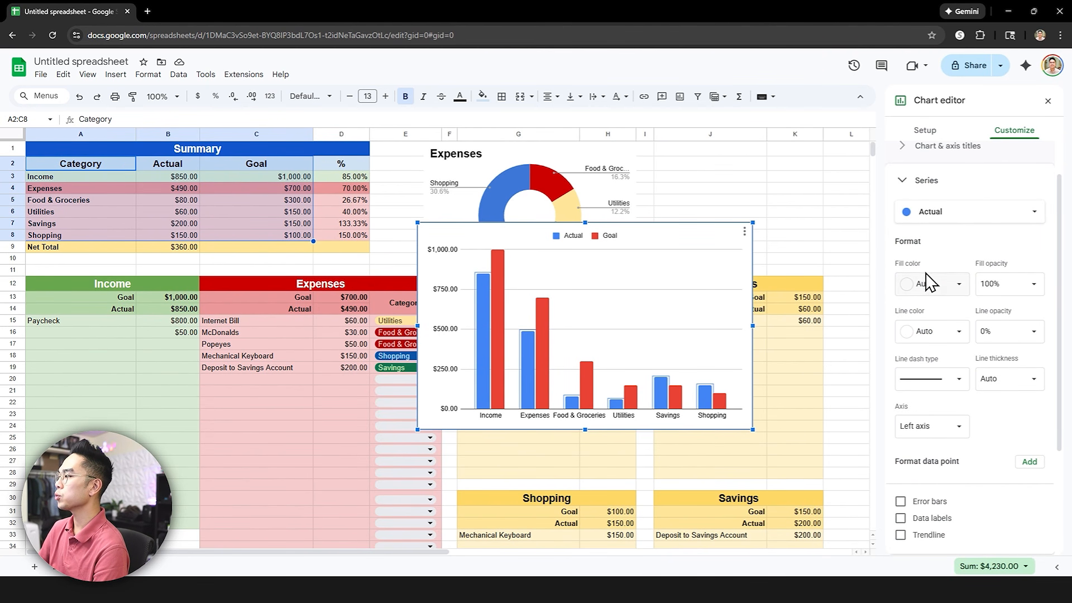
click(498, 262)
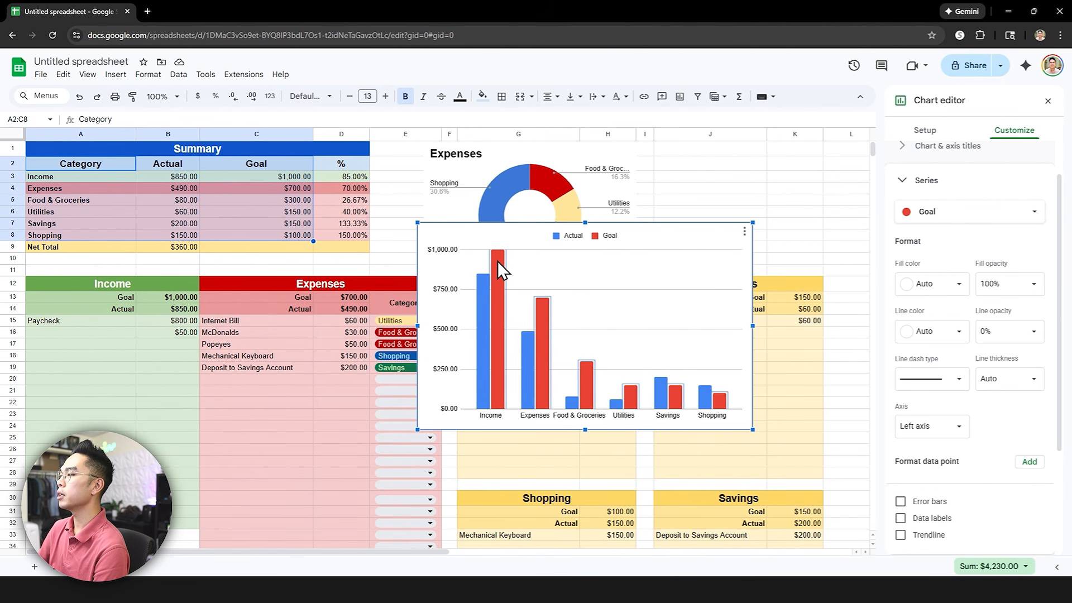
click(925, 282)
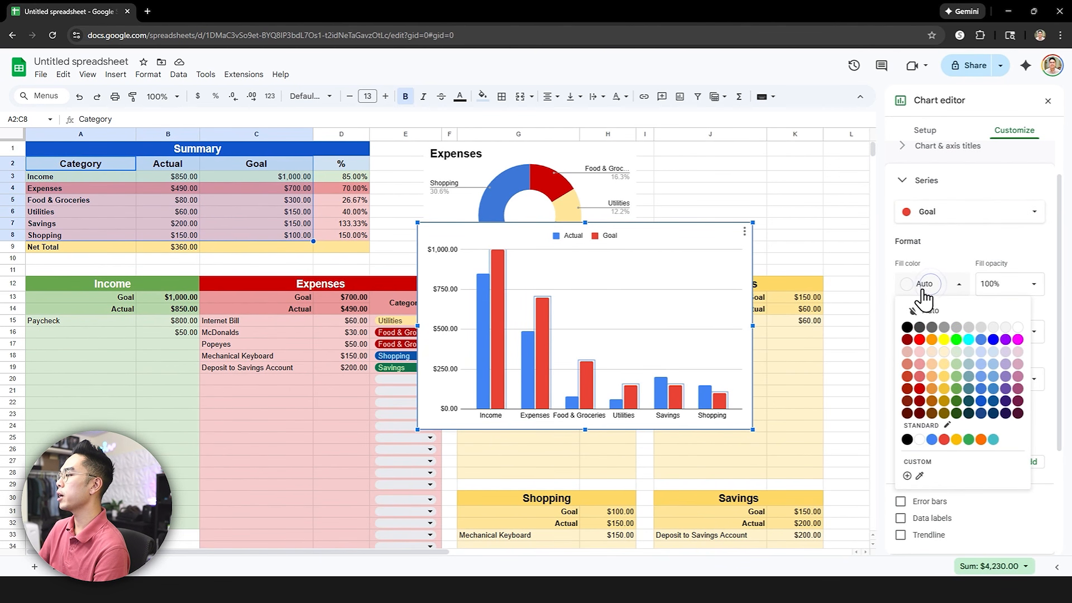
click(982, 352)
click(695, 267)
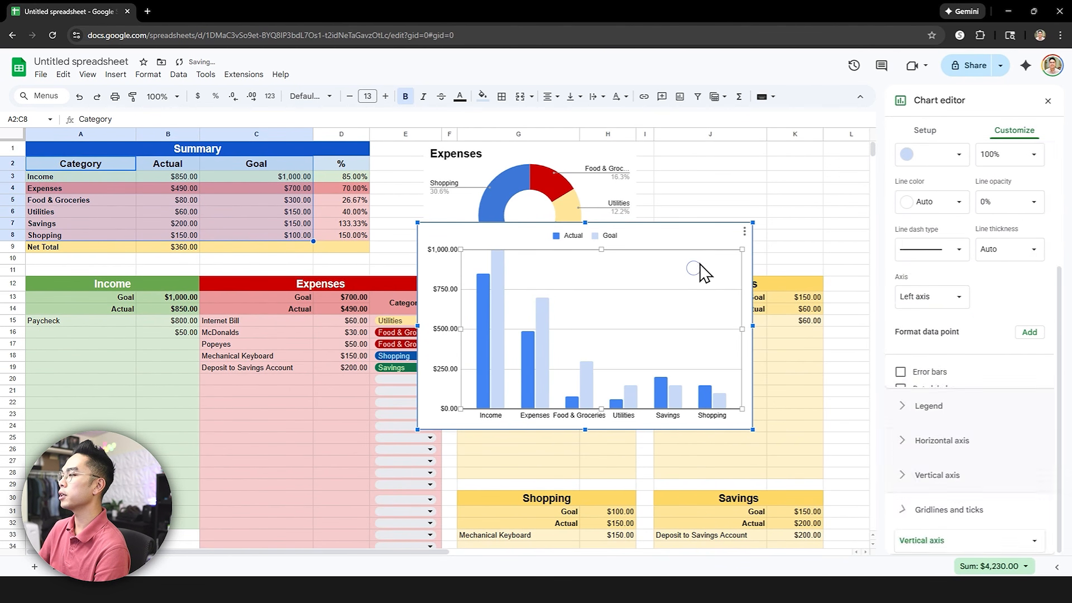
click(471, 294)
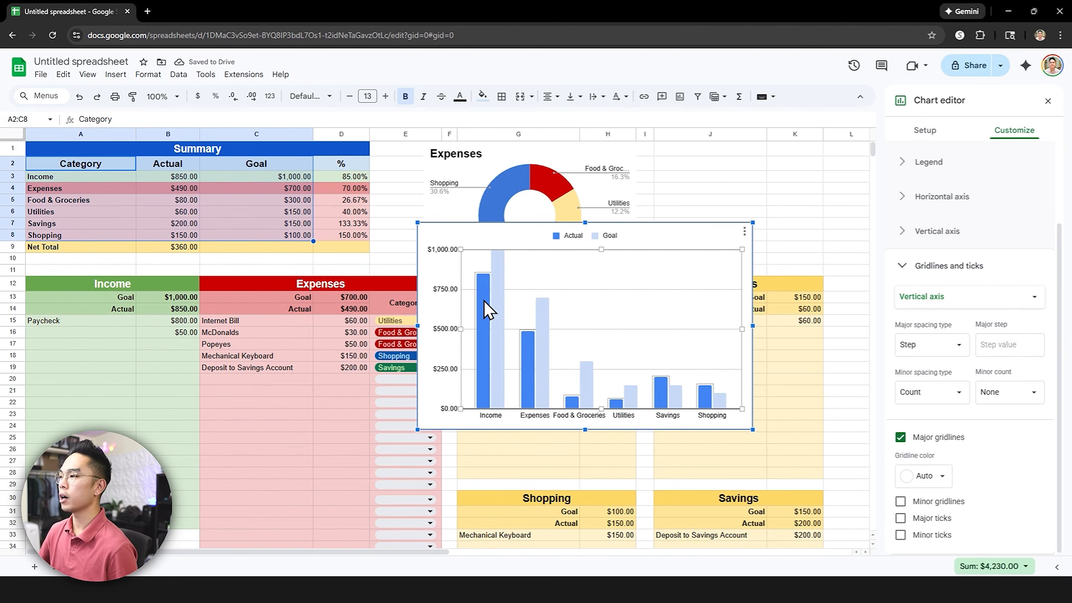
click(484, 244)
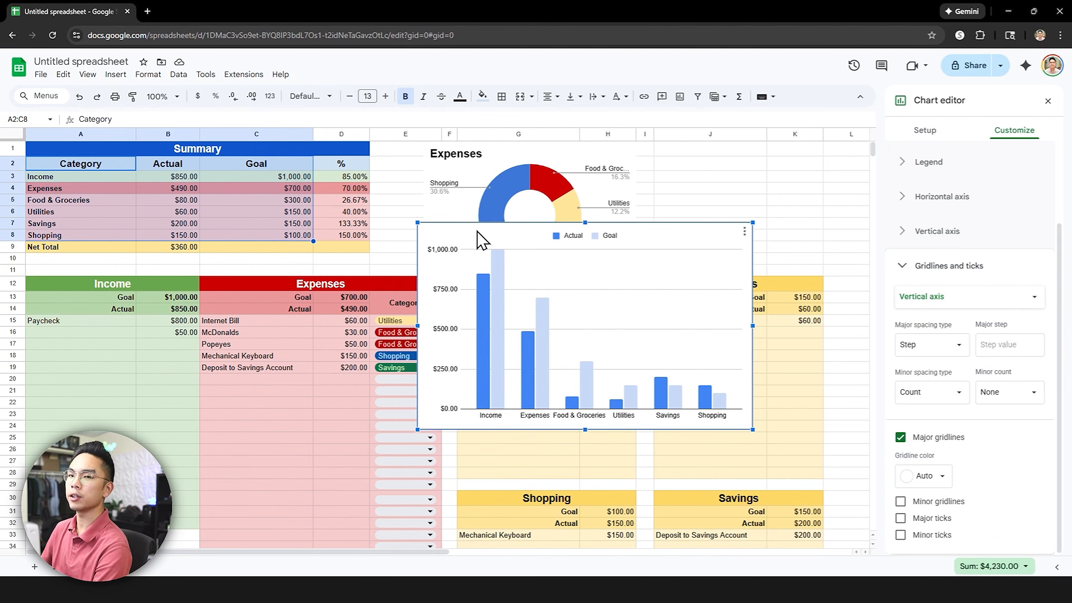
click(831, 213)
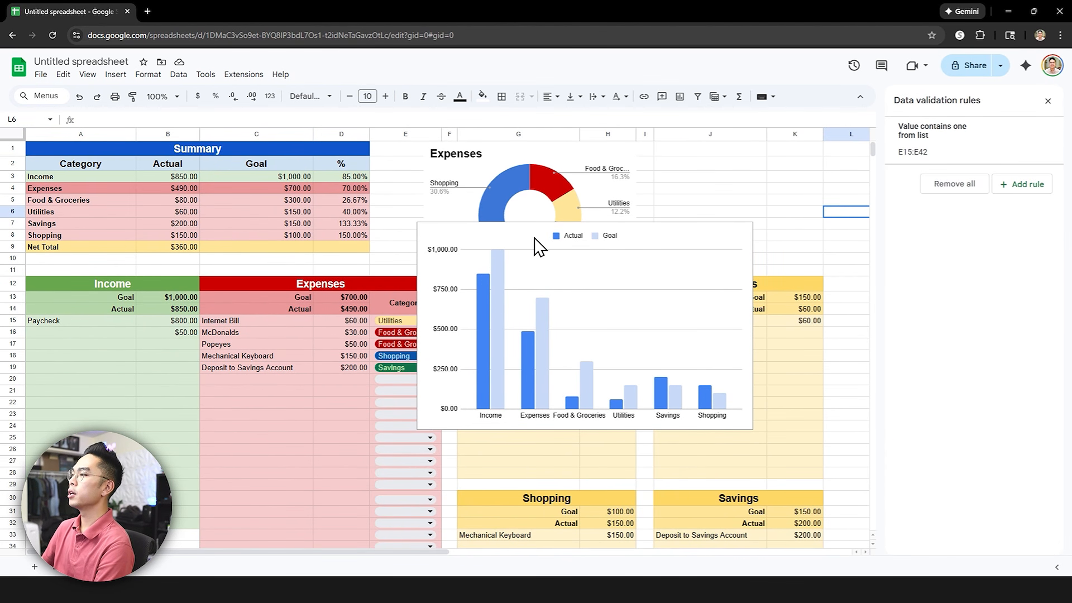
Set the column chart's border color to None.
double_click(482, 237)
click(711, 213)
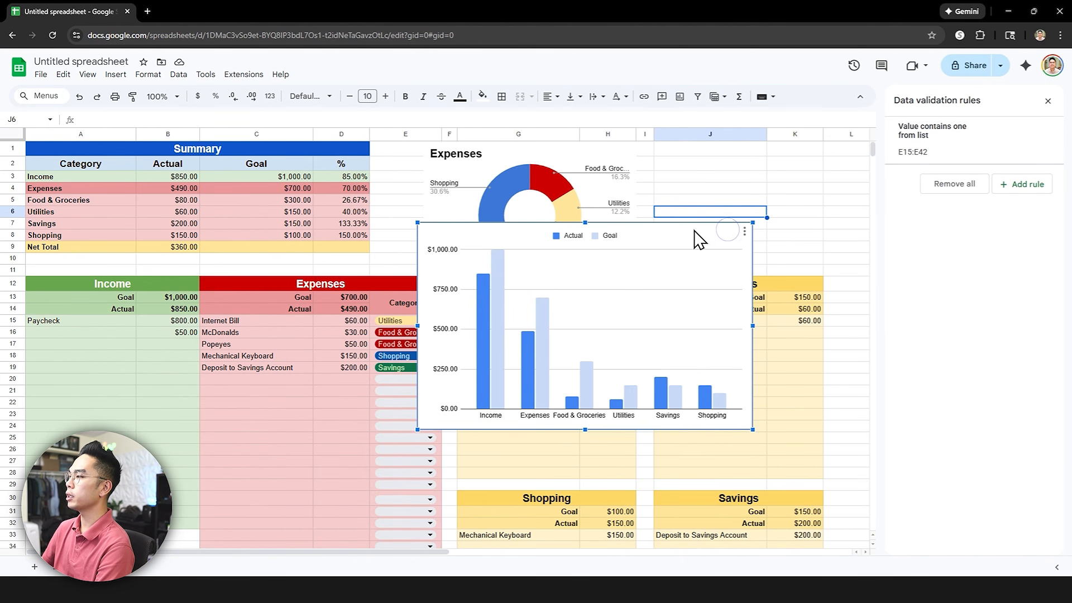
double_click(442, 233)
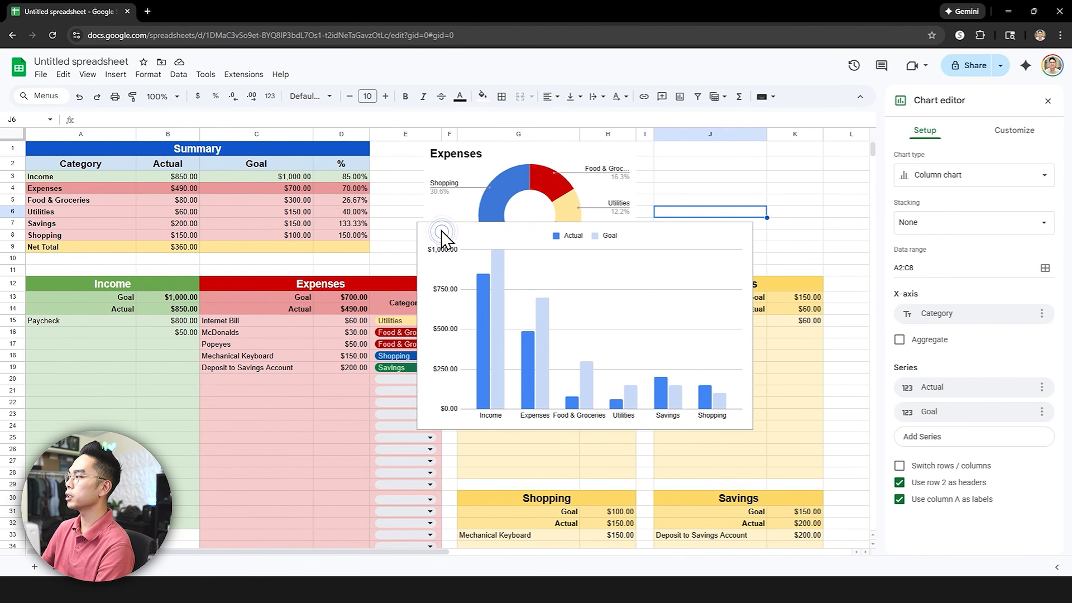
click(1000, 137)
click(889, 158)
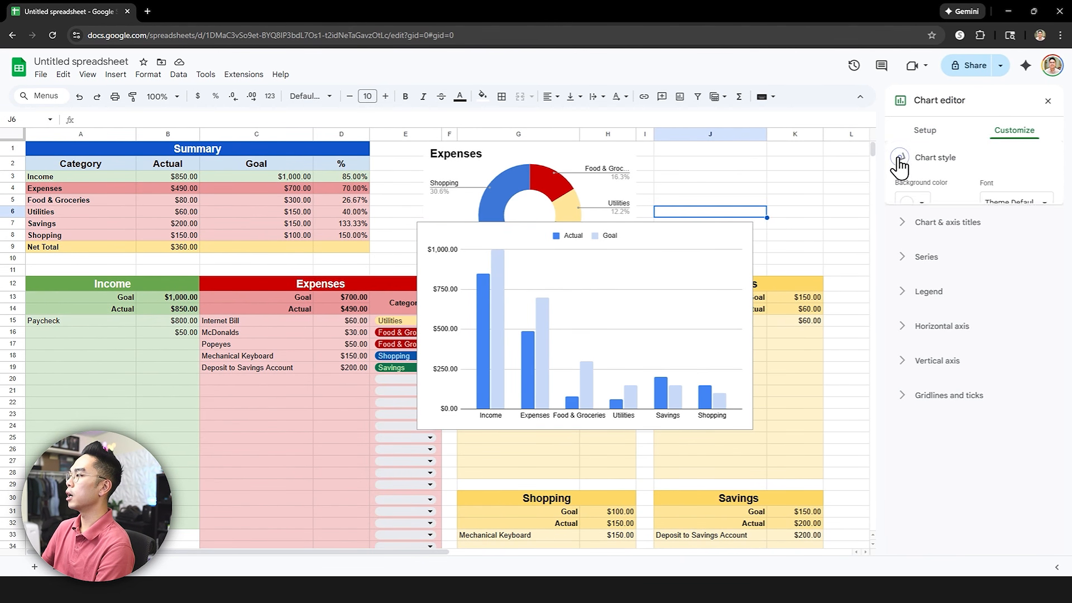
click(914, 254)
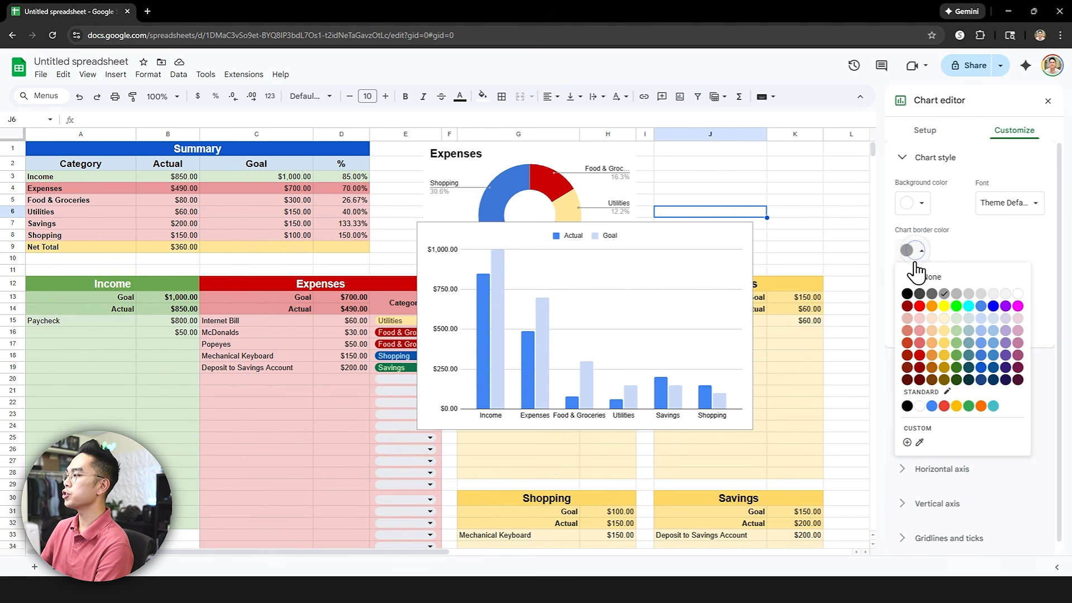
click(913, 279)
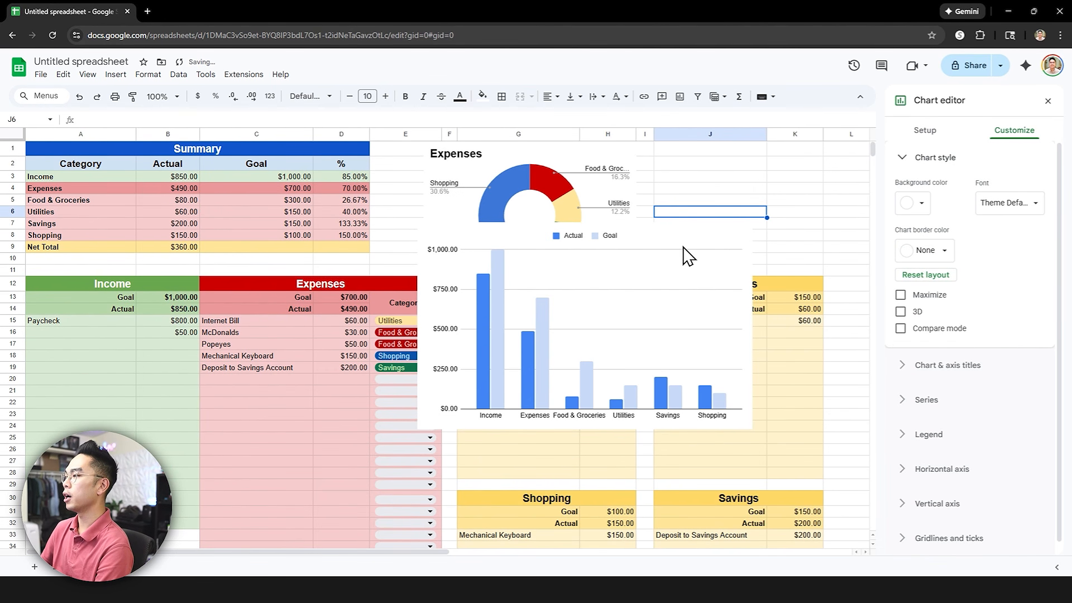
Title the column chart "Actual vs Goal".
click(944, 365)
click(928, 224)
click(928, 222)
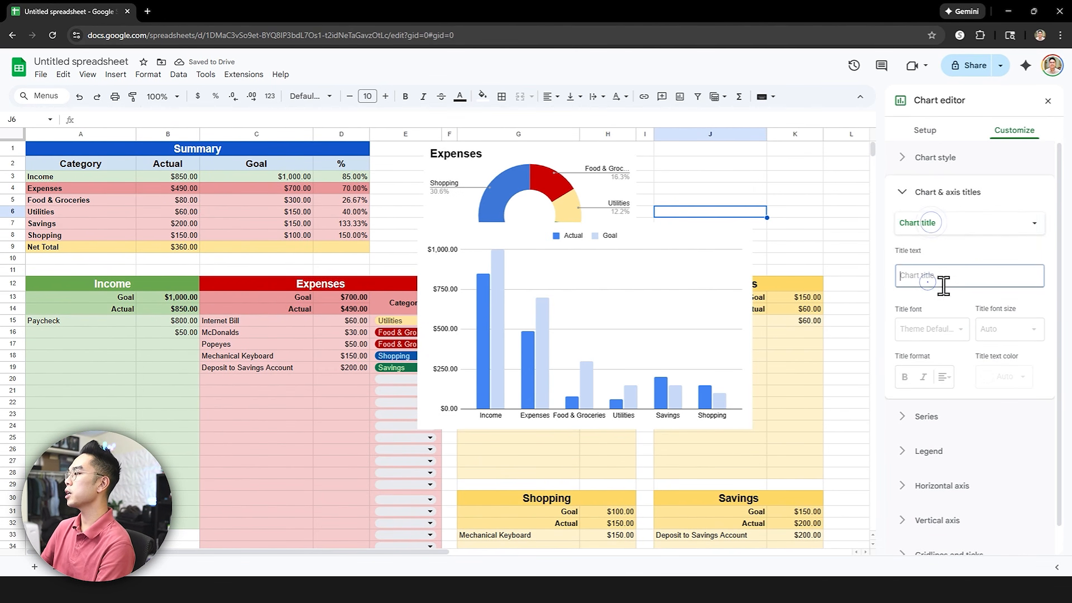
click(944, 278)
text(Actual vs Goal)
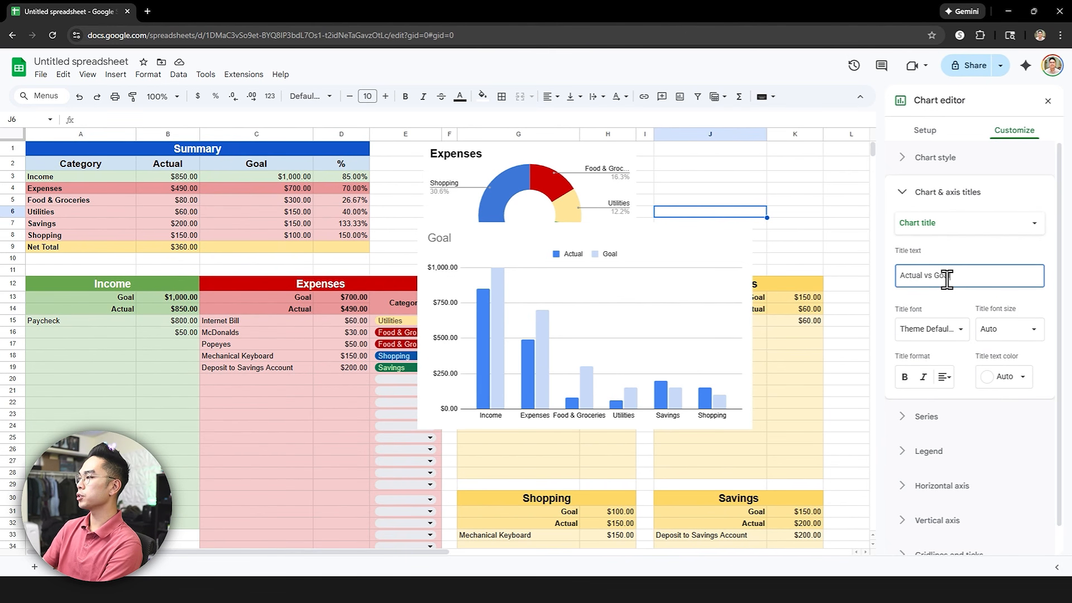
key(Return)
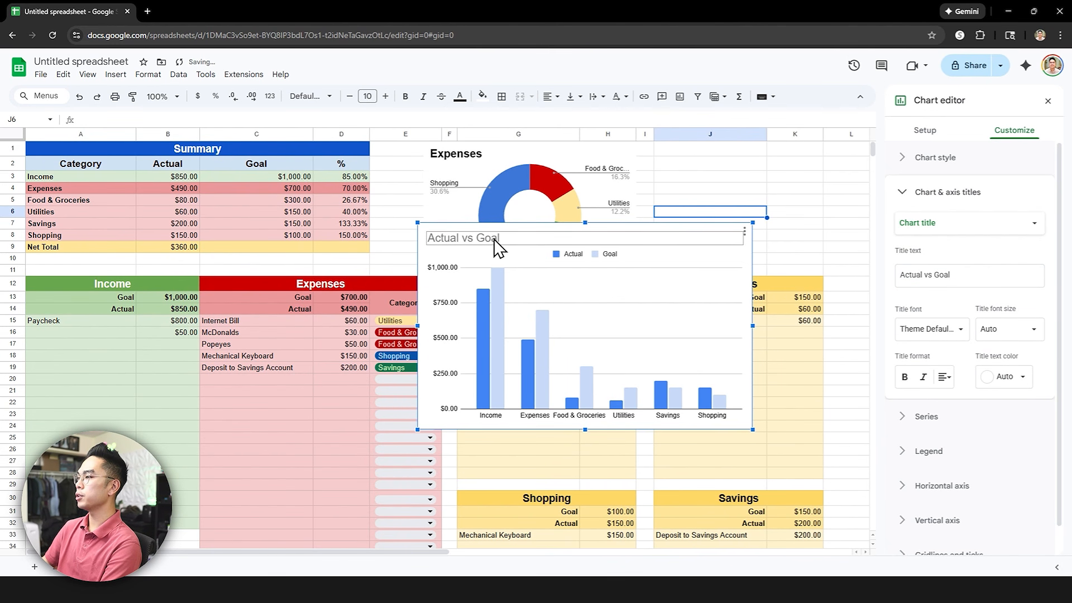
Make the column chart's title bold and black, and close the chart editor.
click(905, 377)
click(1005, 377)
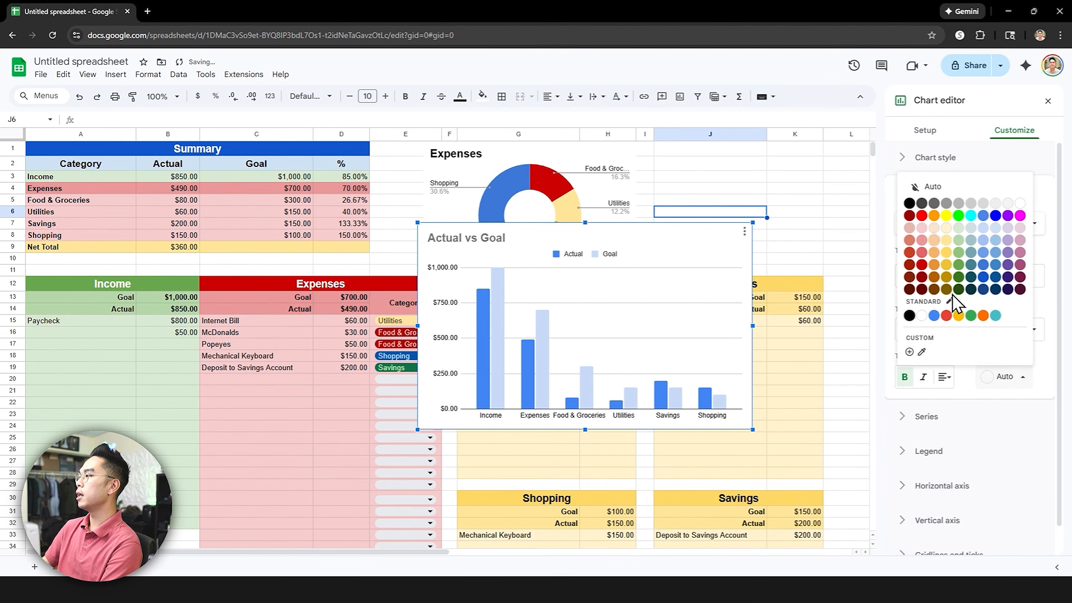
click(908, 203)
click(795, 235)
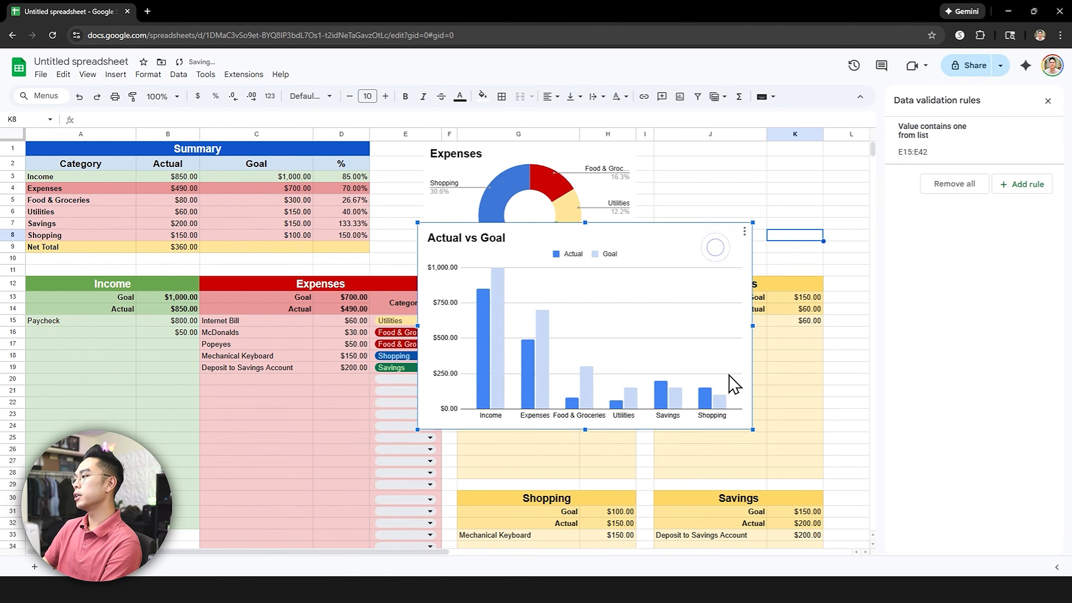
Shrink the Actual vs Goal chart and place it beside the doughnut chart, above the Utilities table.
drag(748, 429, 651, 371)
drag(621, 277, 835, 202)
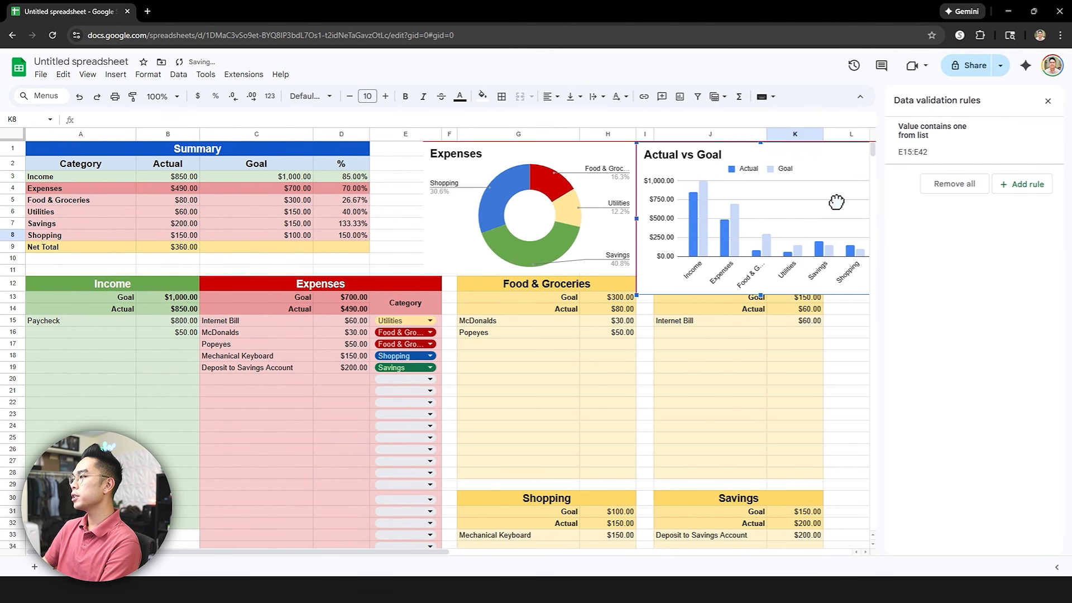
click(1048, 101)
click(875, 288)
drag(884, 294, 849, 275)
Select both charts and shift them left together so the column chart ends at the edge of column K.
click(552, 212)
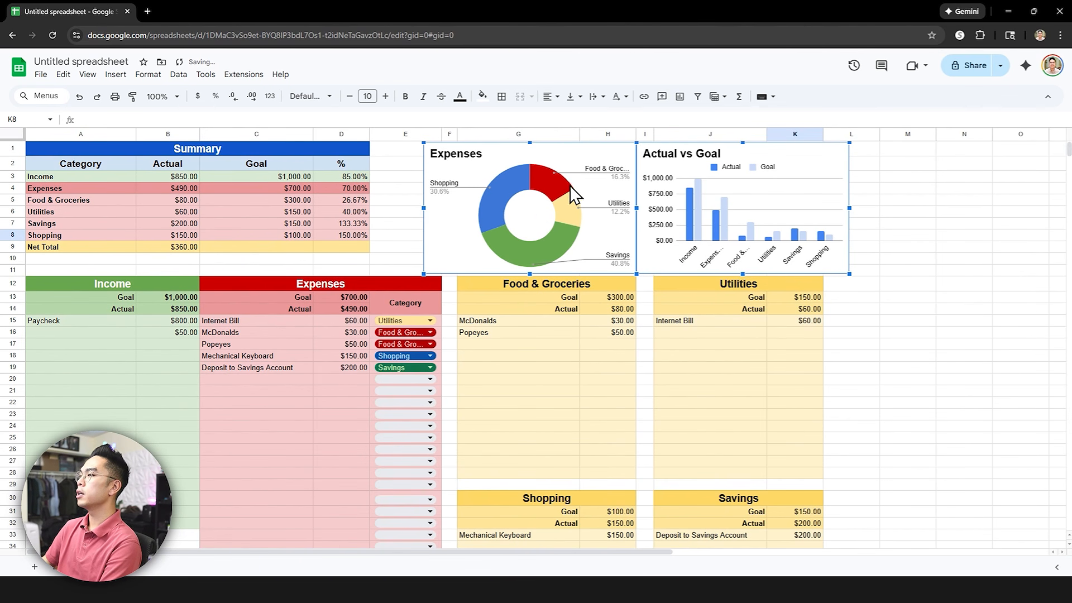
drag(575, 167, 551, 161)
click(901, 220)
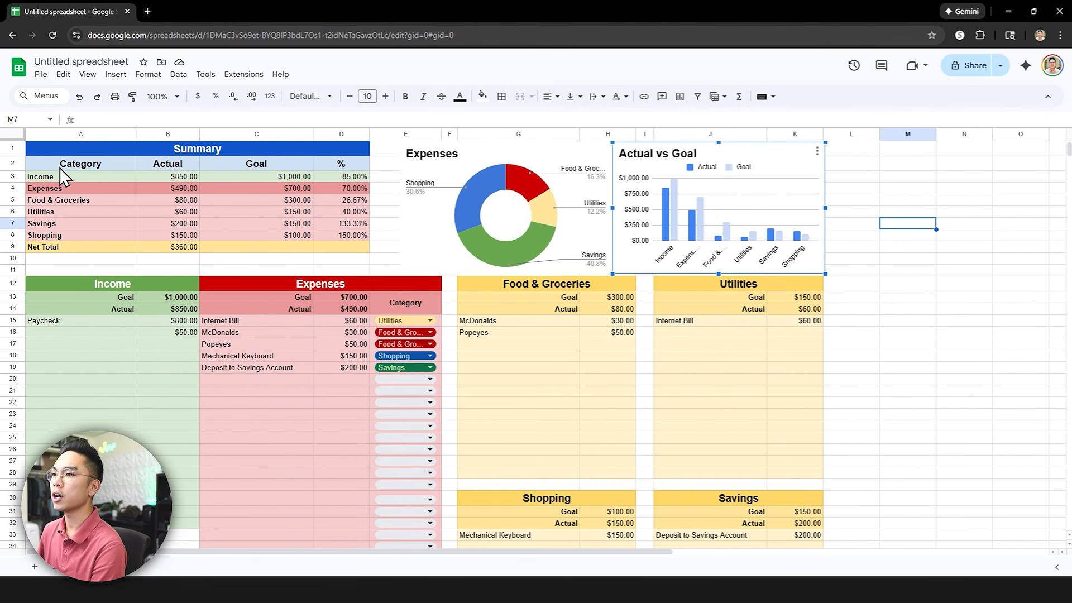
Insert one row above the Summary heading in row 1.
right_click(15, 149)
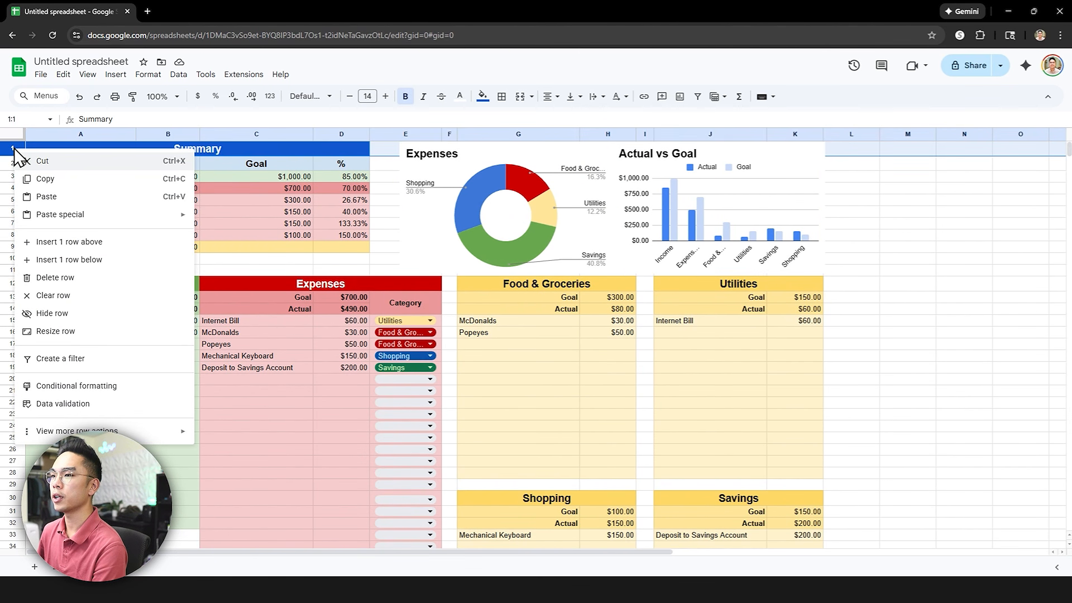
click(76, 239)
click(358, 165)
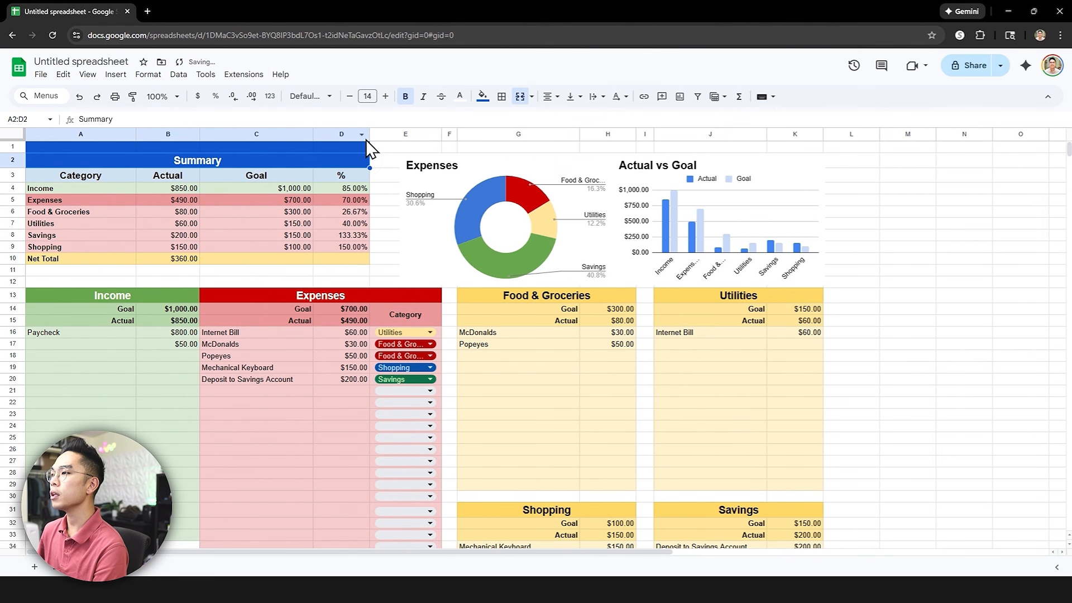
Merge A1:K1 into one title cell and set its font size to 18.
click(792, 149)
drag(792, 148, 106, 149)
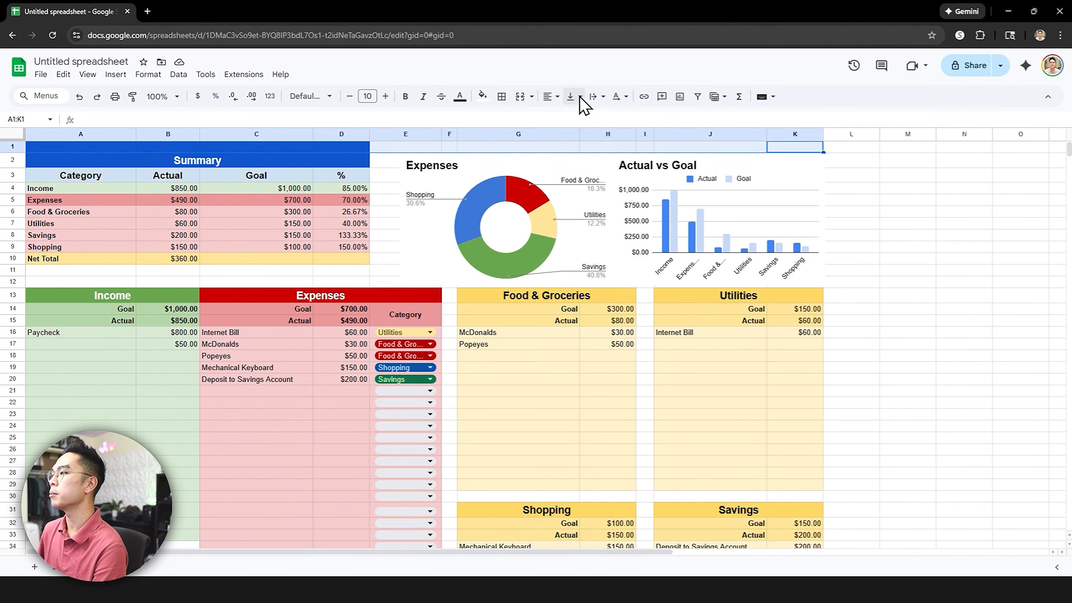
click(519, 98)
click(385, 97)
click(386, 97)
click(385, 97)
click(386, 97)
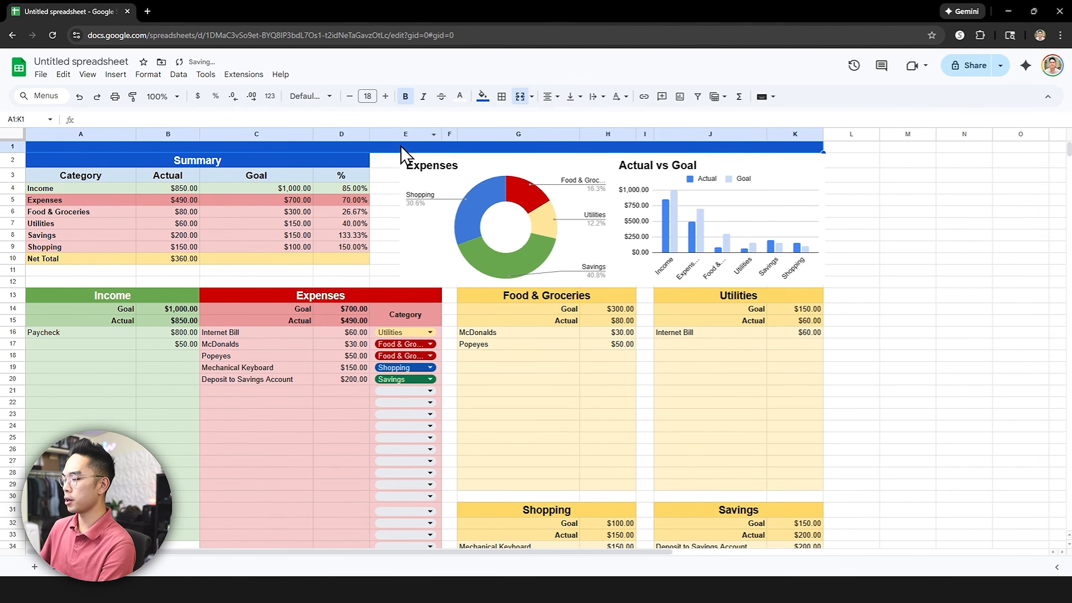
Enter "January 2026 Monthly Budget" as the title in row 1.
text(January 20265)
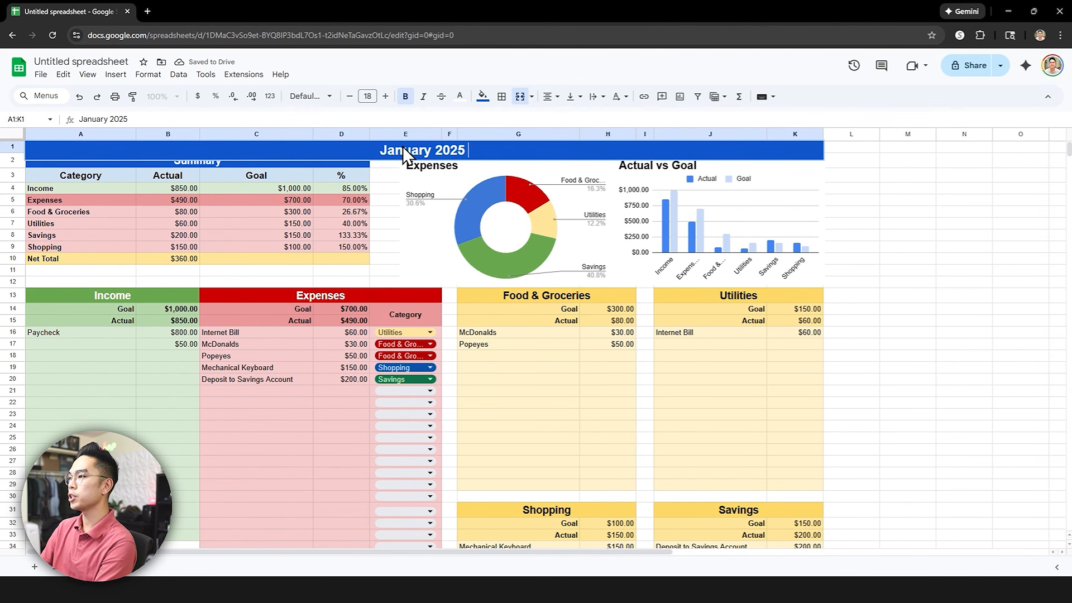
key(BackSpace)
text(Monthly Budget)
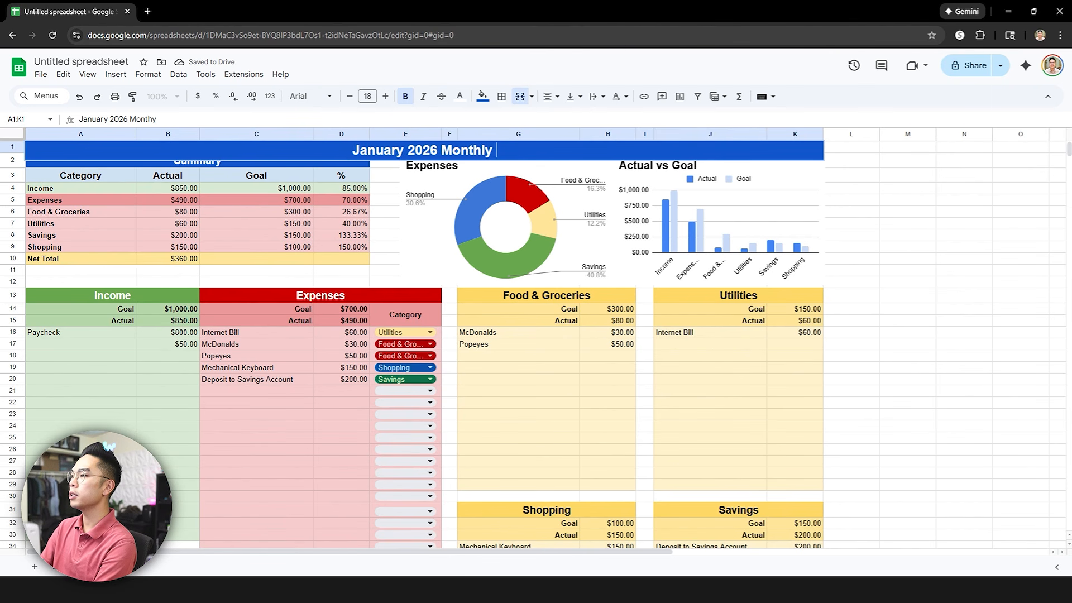
key(Return)
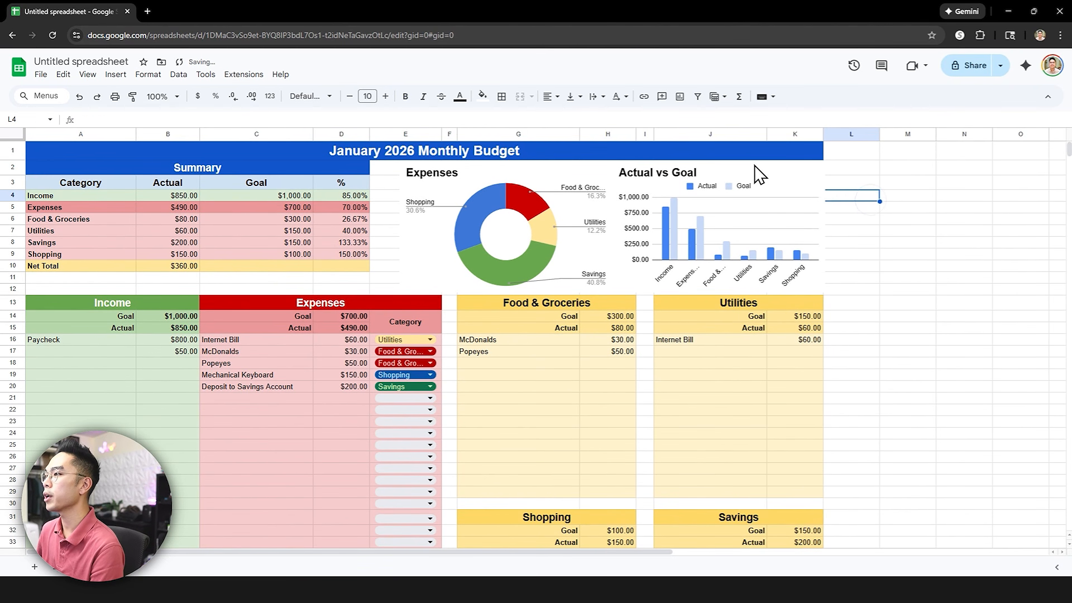
Fill the title banner in row 1 with dark green.
click(685, 153)
click(482, 96)
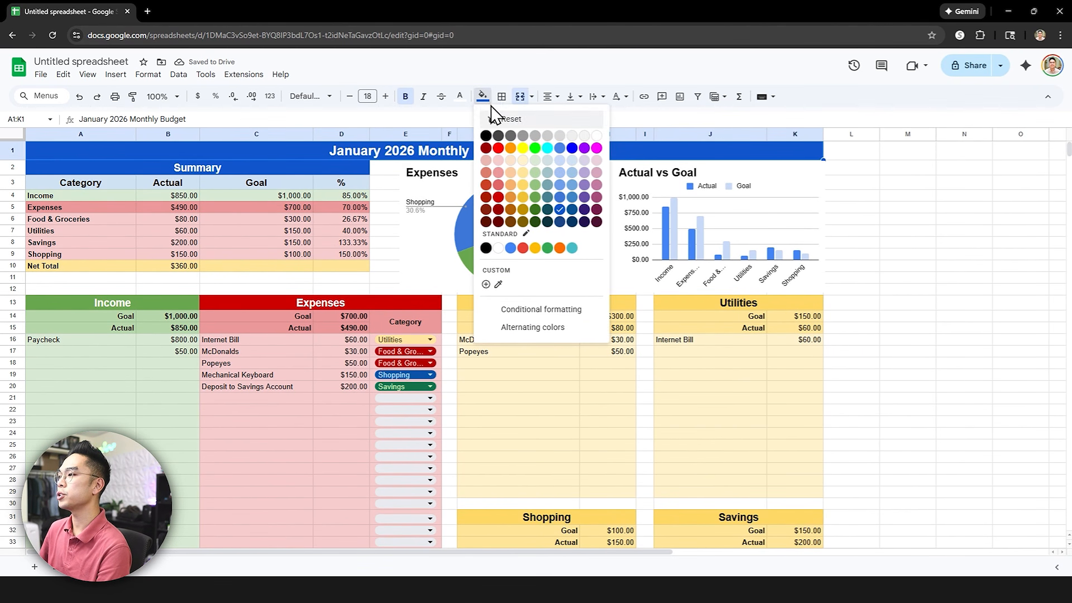
click(547, 209)
click(537, 209)
click(888, 207)
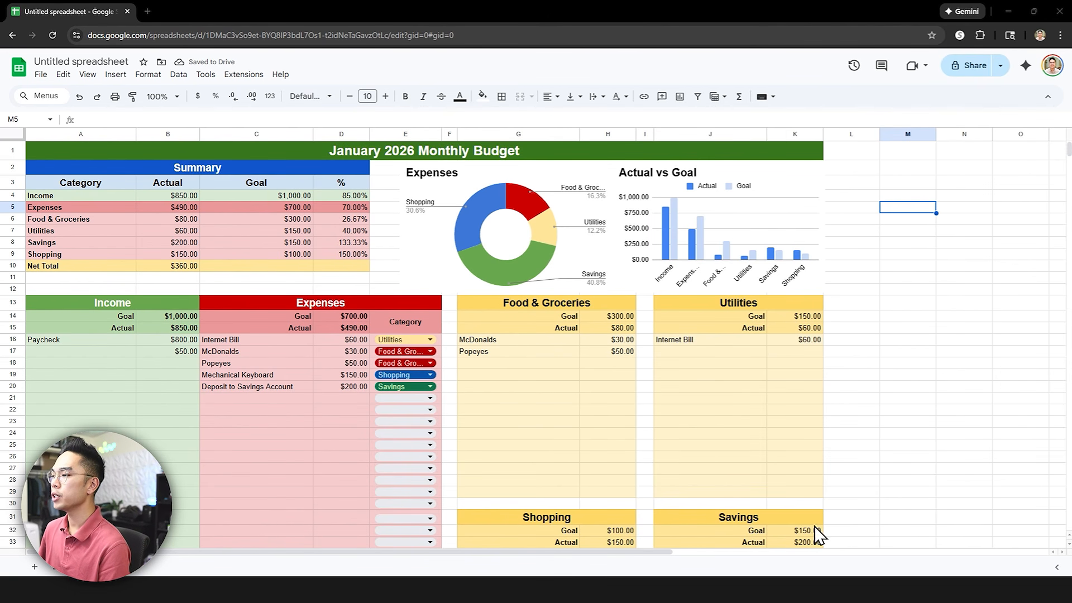
Rename the sheet tab and replace "January" with "xx" in the row 1 title.
right_click(104, 570)
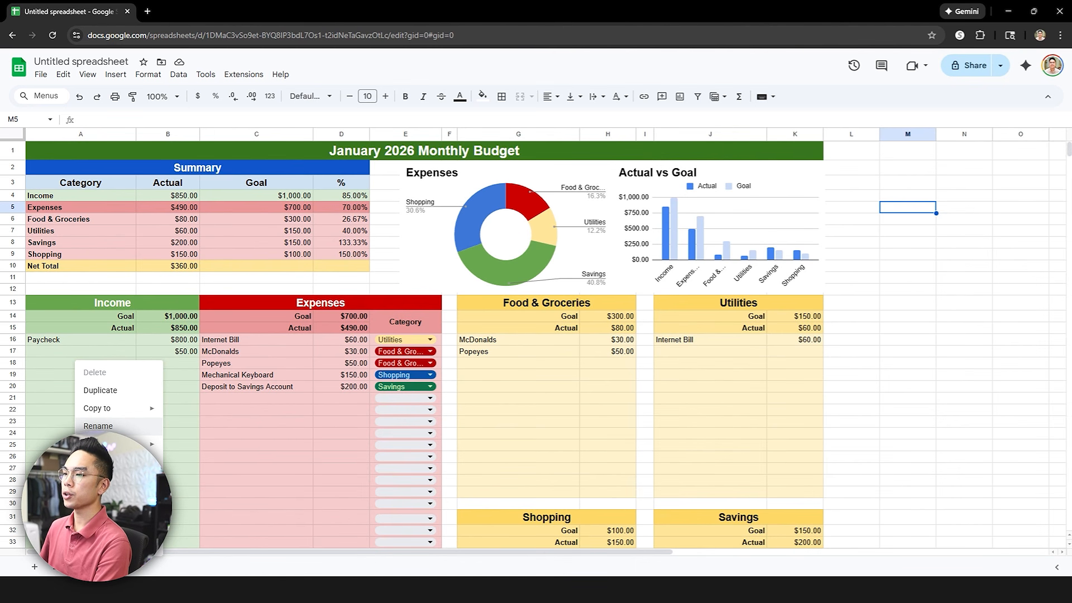
click(116, 428)
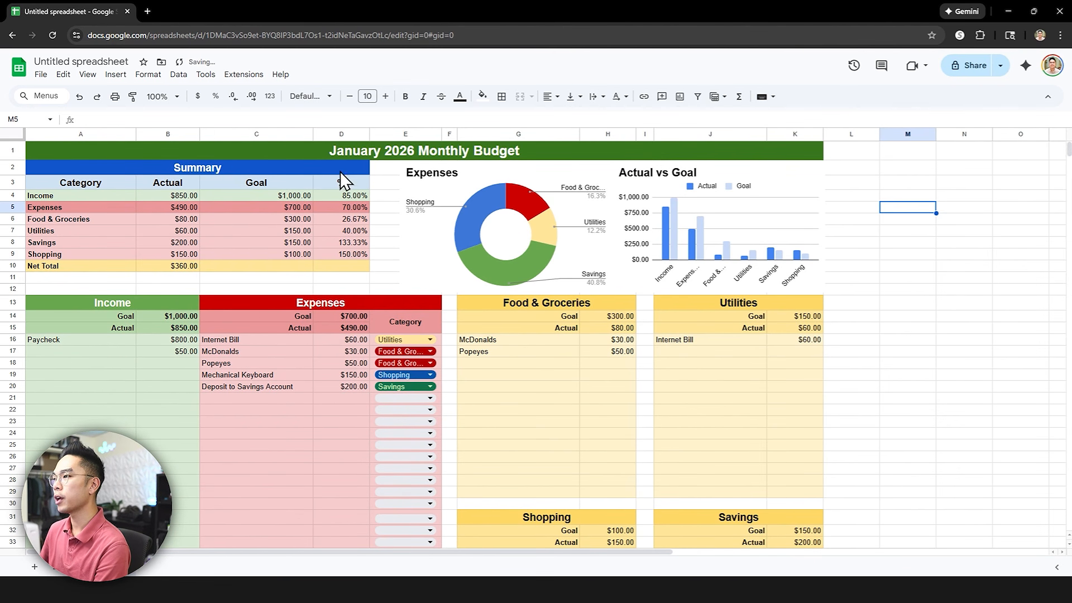
double_click(385, 152)
double_click(340, 156)
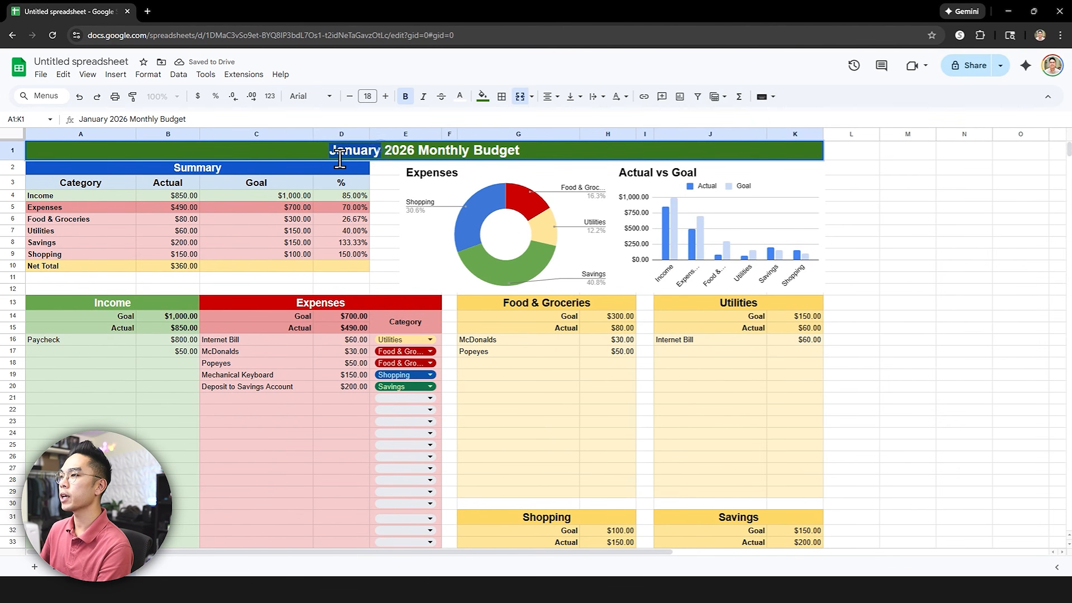
text(xx)
click(342, 219)
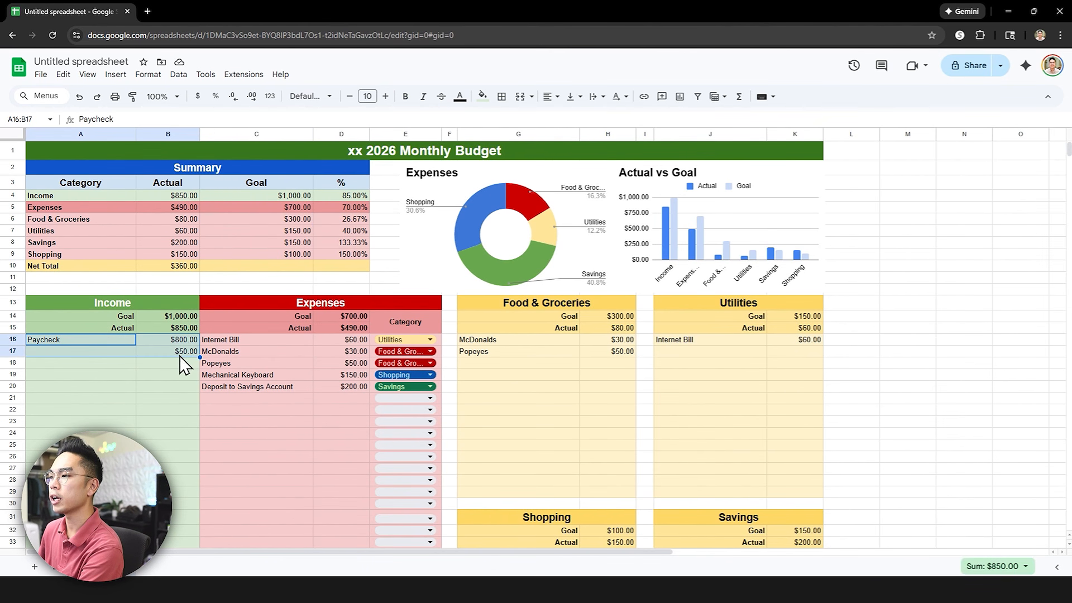
Clear the sample entries from the Income table and the sample items, amounts and categories from the Expenses table.
key(Delete)
drag(237, 339, 371, 387)
key(Delete)
Clear the Goal amounts in the Income, Expenses, Shopping, Food & Groceries, Utilities and Savings tables.
scroll(316, 422, down, 3)
click(617, 420)
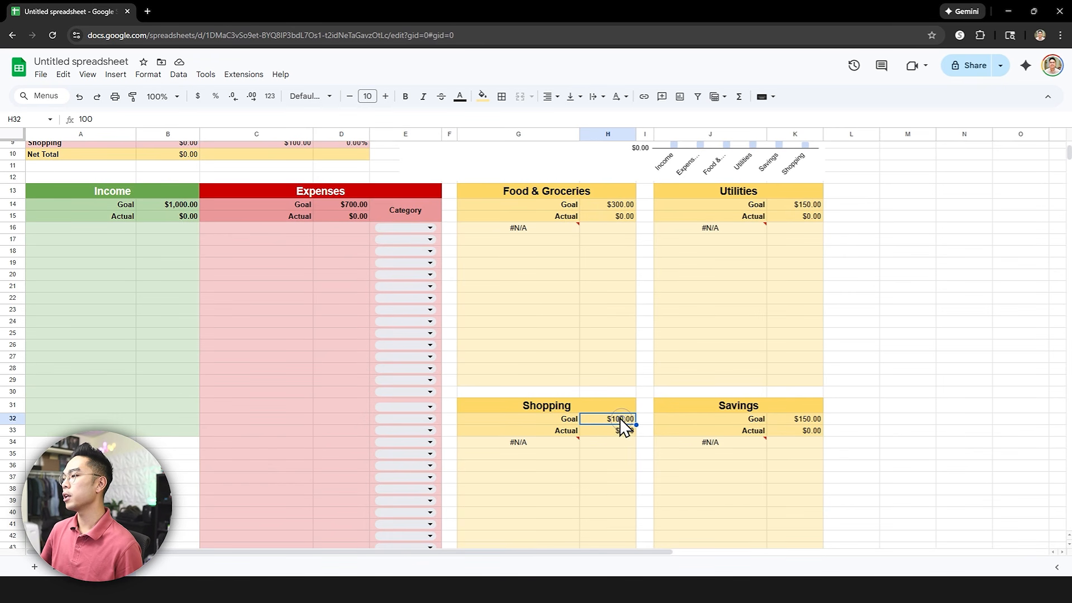
key(Delete)
click(625, 205)
key(Delete)
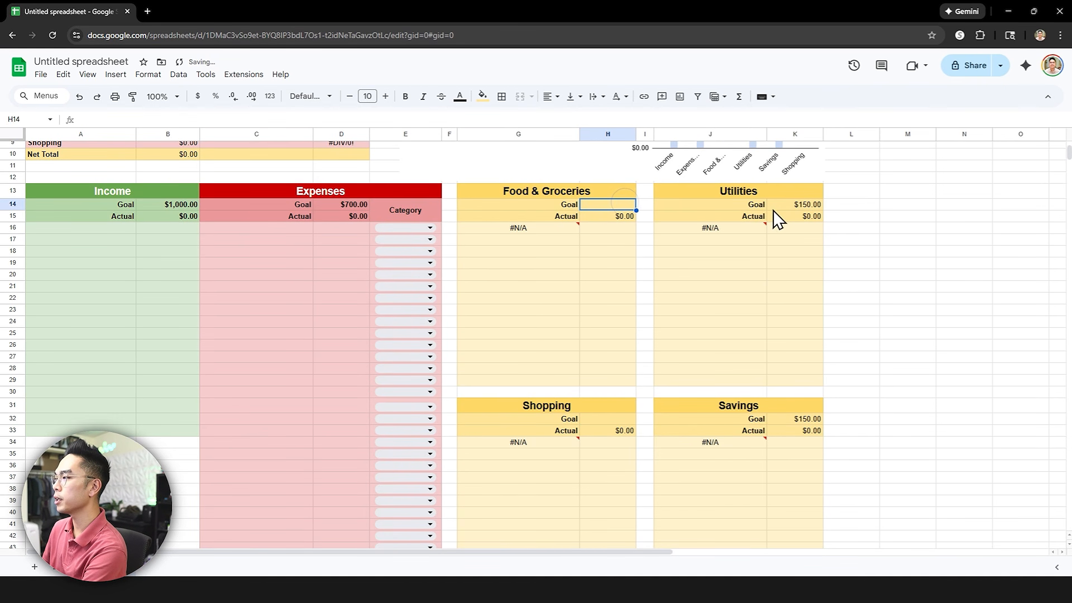
click(793, 205)
key(Delete)
click(812, 420)
key(Delete)
scroll(768, 410, up, 3)
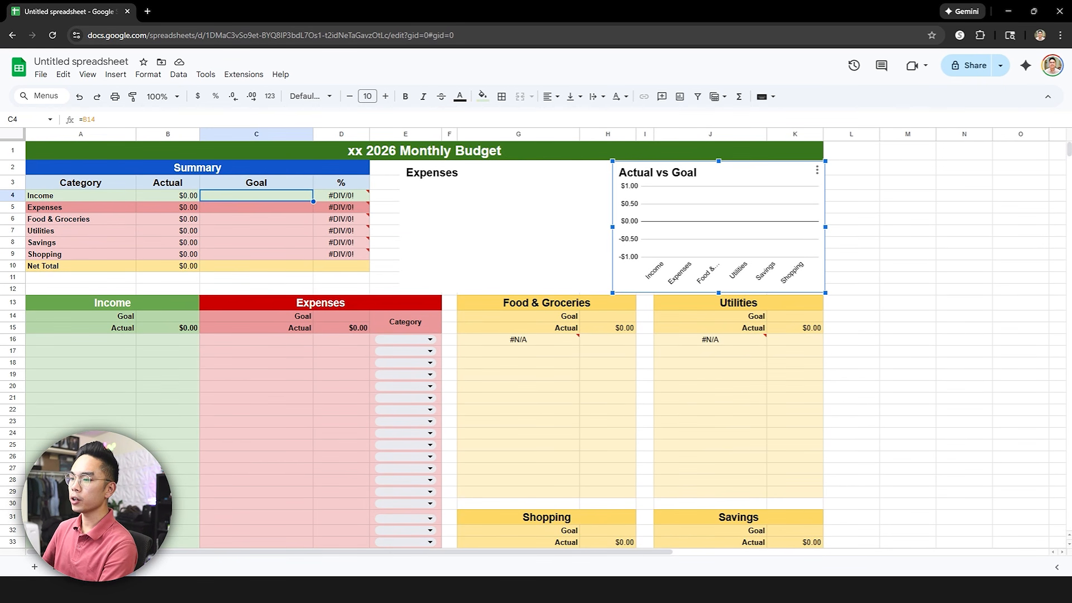
Duplicate the Template sheet and rename the copy "January 2026".
right_click(100, 566)
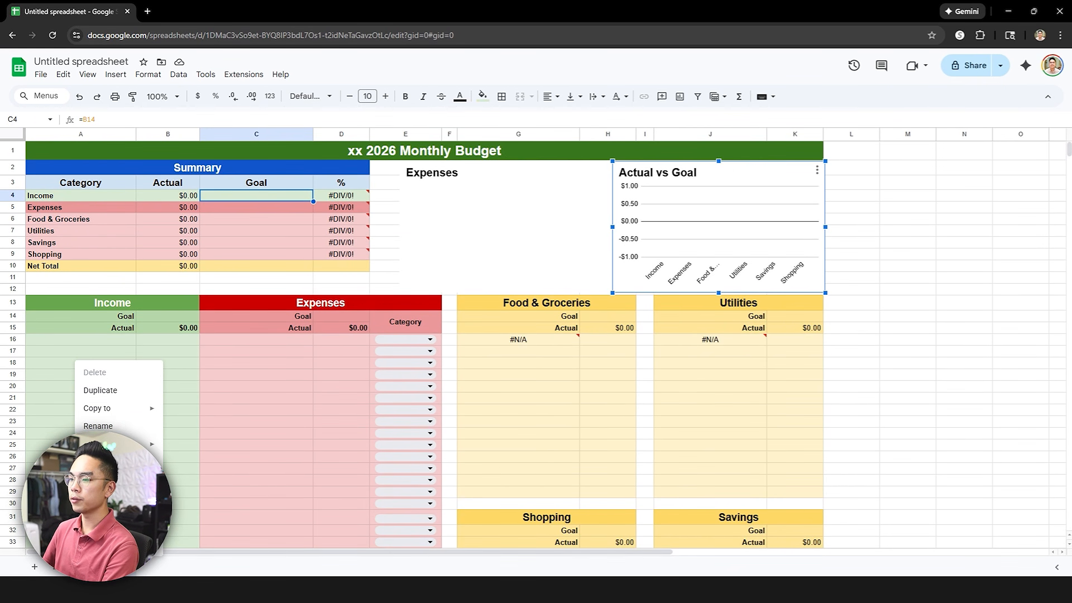
right_click(101, 567)
click(101, 390)
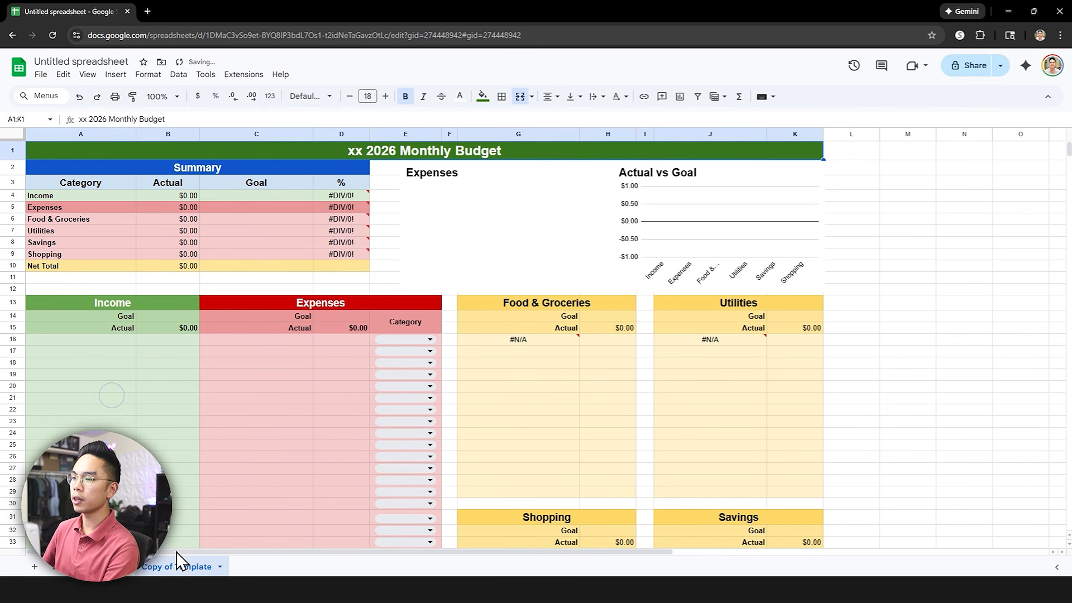
right_click(161, 565)
click(166, 427)
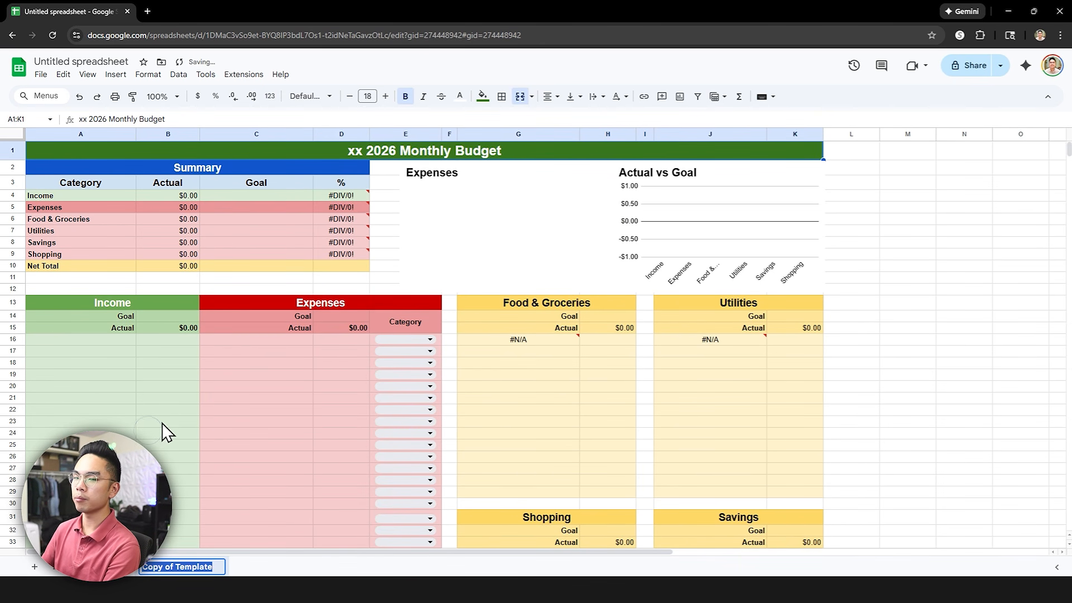
text(Januar)
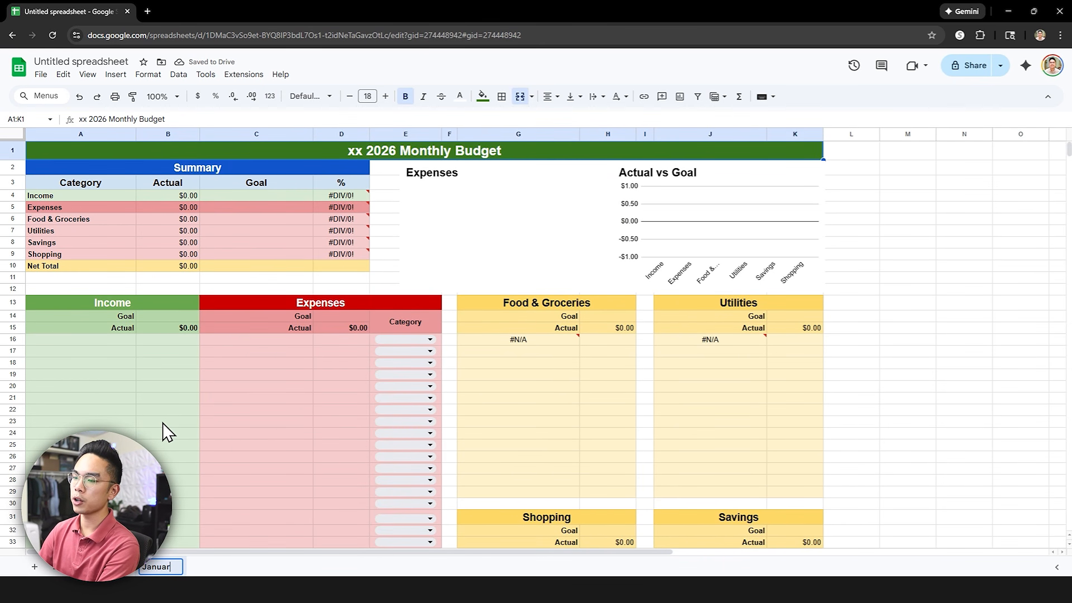
text(y 2026)
key(Return)
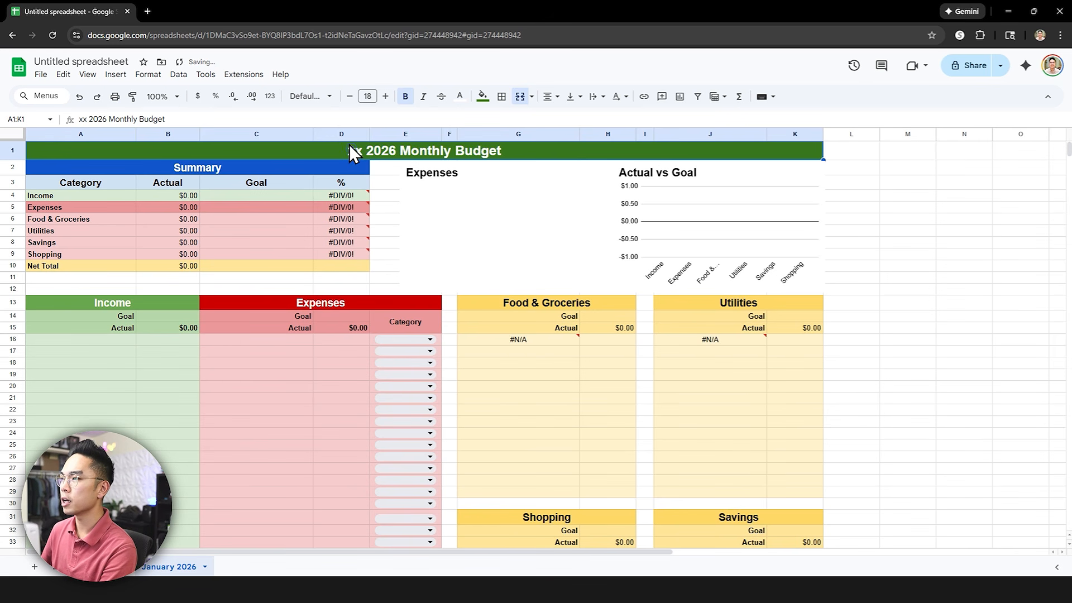